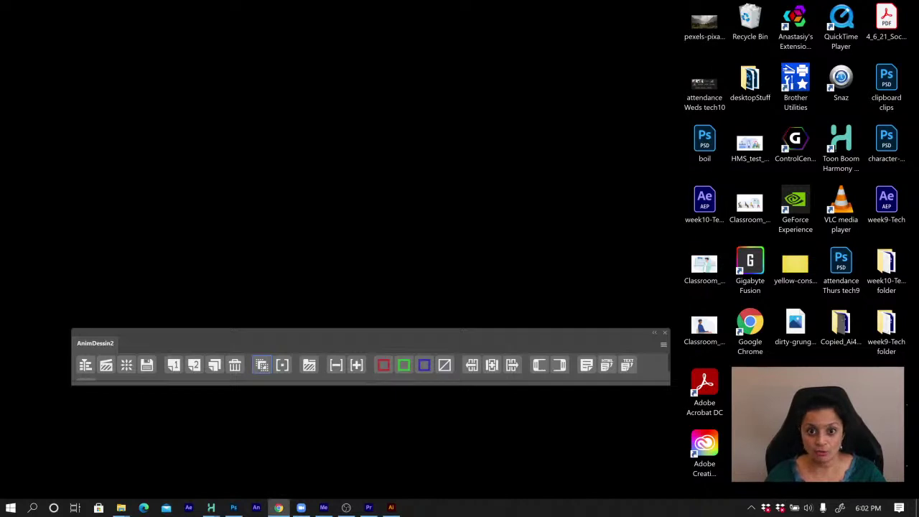
Switch to Adobe Illustrator and move its window so the landscape-mtns_anim.ai artwork and the side panels are in view
key(alt+Tab)
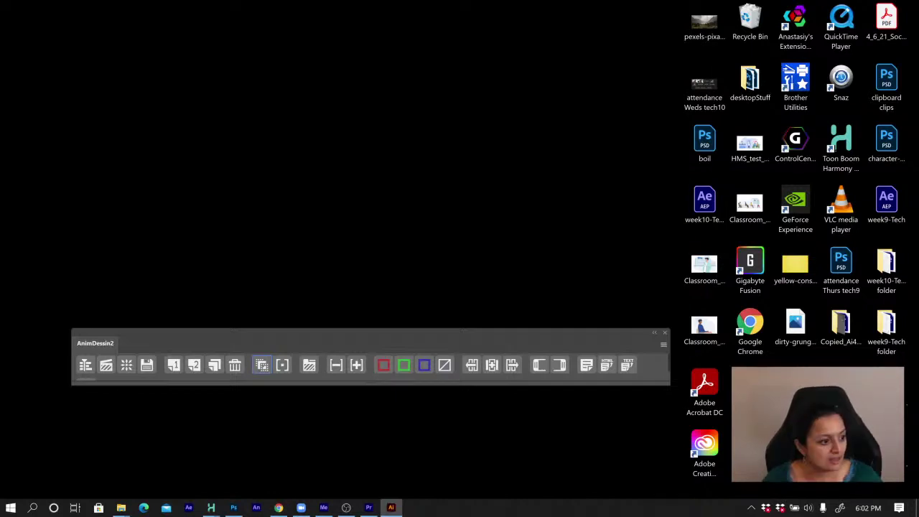
drag(0, 65, 0, 117)
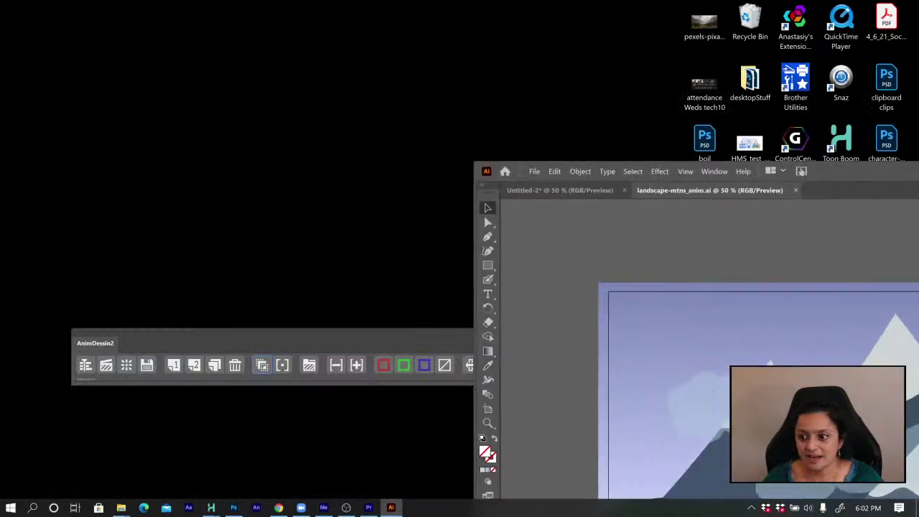
drag(844, 169, 479, 125)
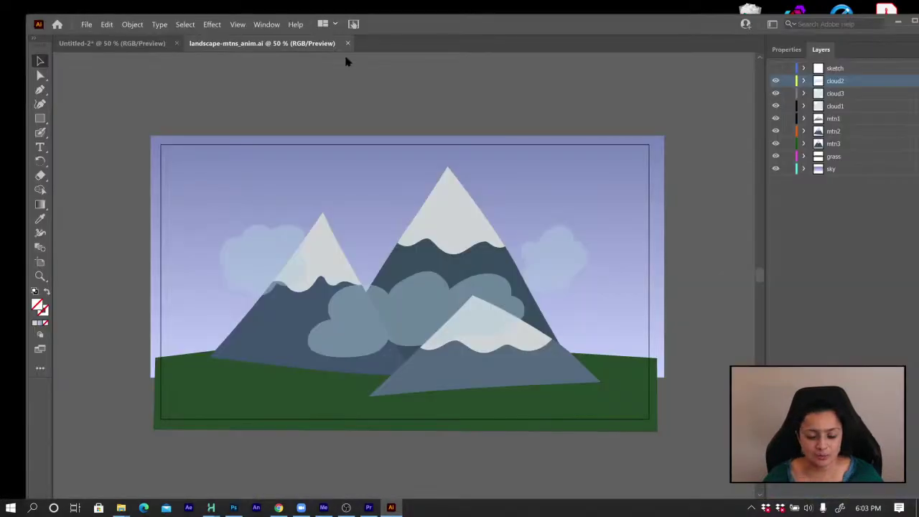
key(ctrl+n)
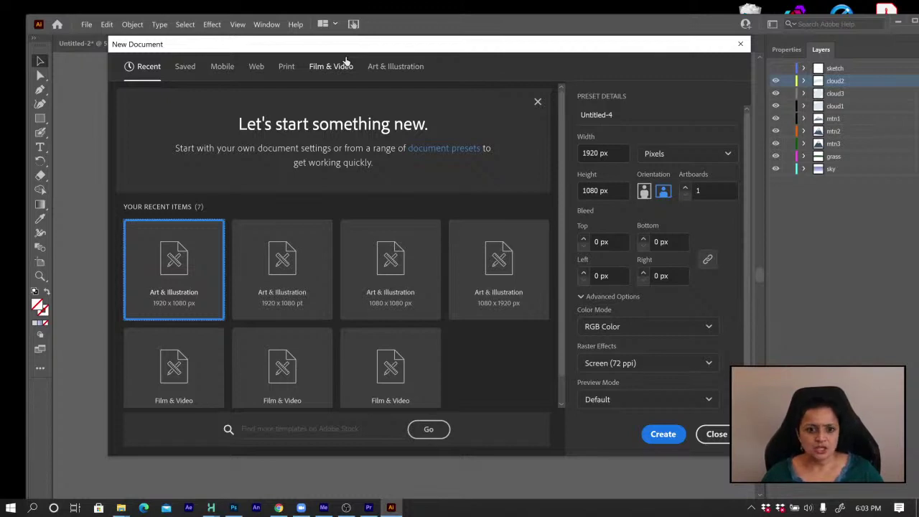
drag(332, 46, 325, 45)
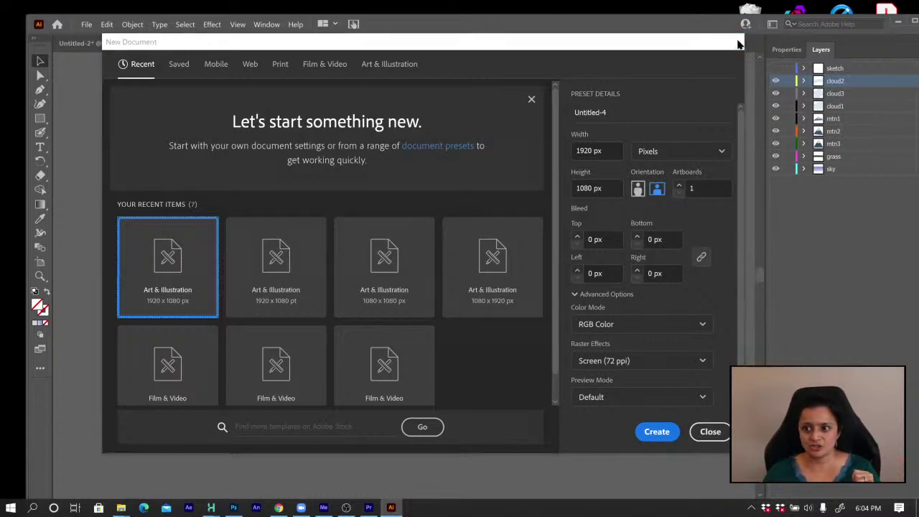
click(737, 42)
Start a new document based on the Art & Illustration preset 1920 x 1080
click(87, 25)
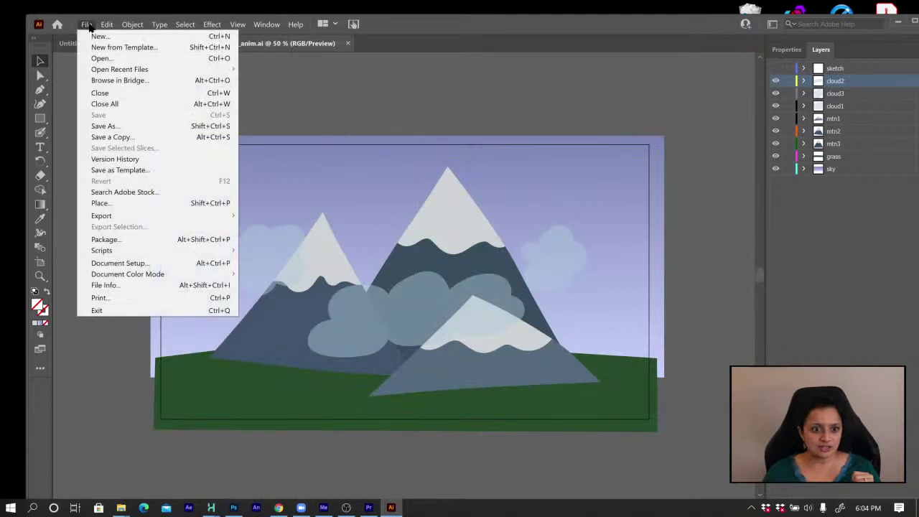
click(102, 37)
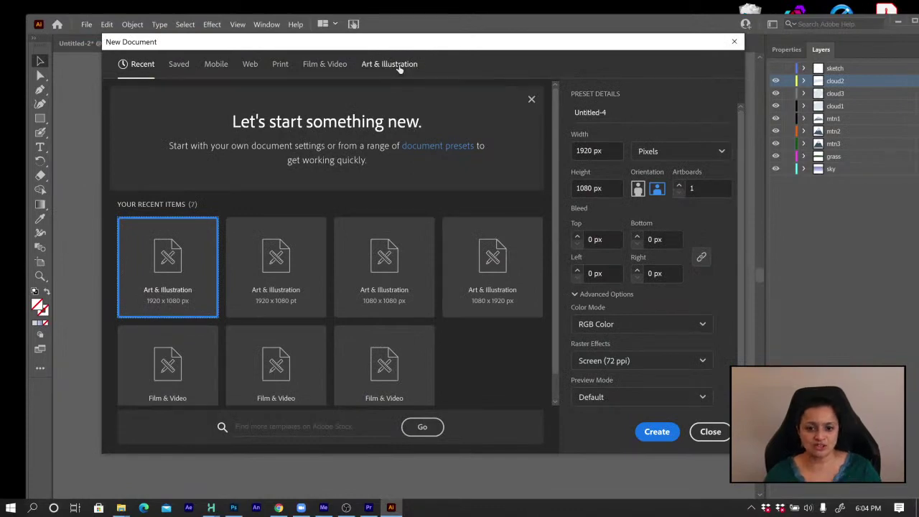
click(399, 66)
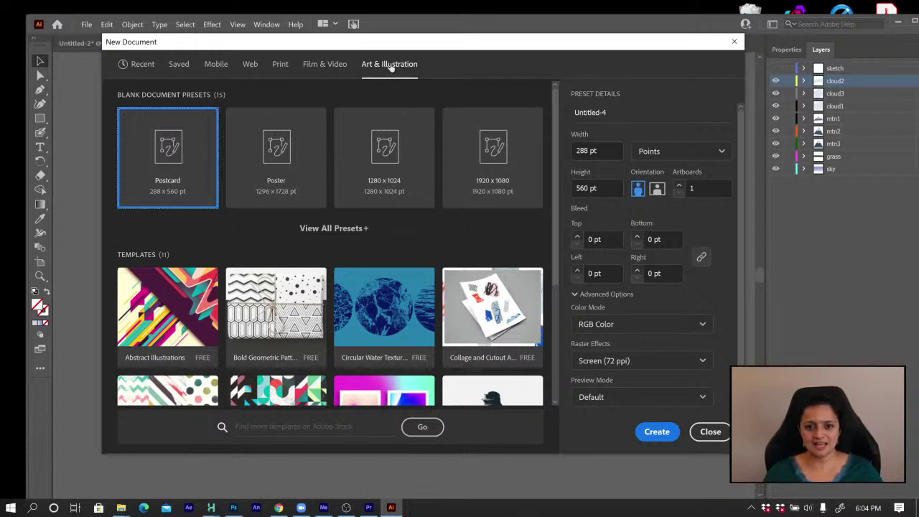
click(498, 166)
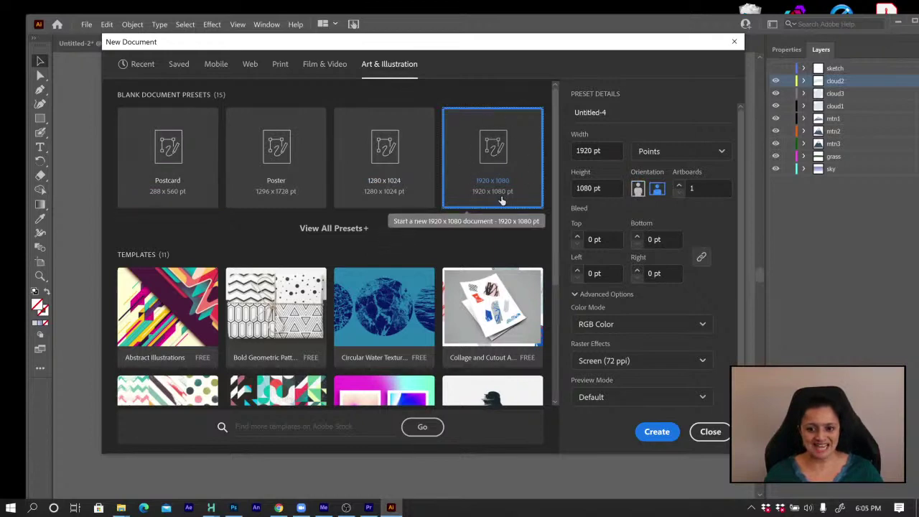
Set the new document's units to pixels and its width to 1080 px, and create the document
click(662, 153)
click(659, 174)
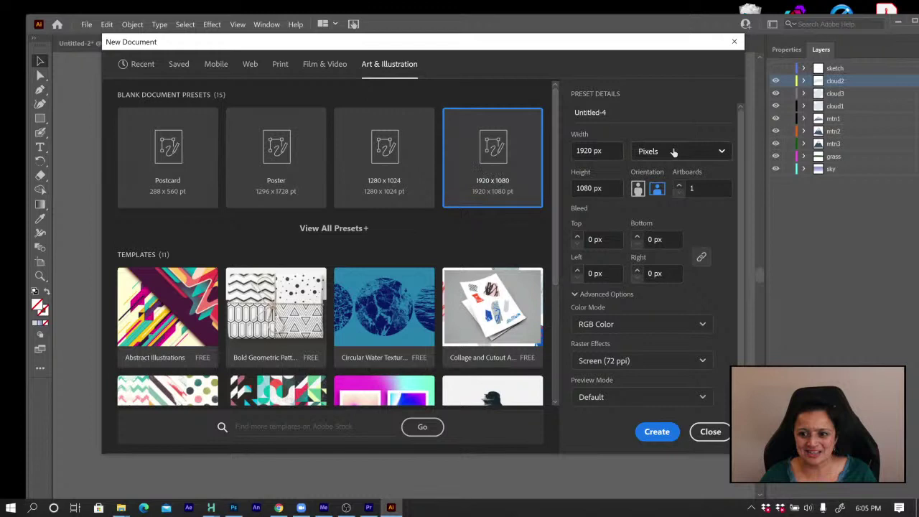
click(604, 150)
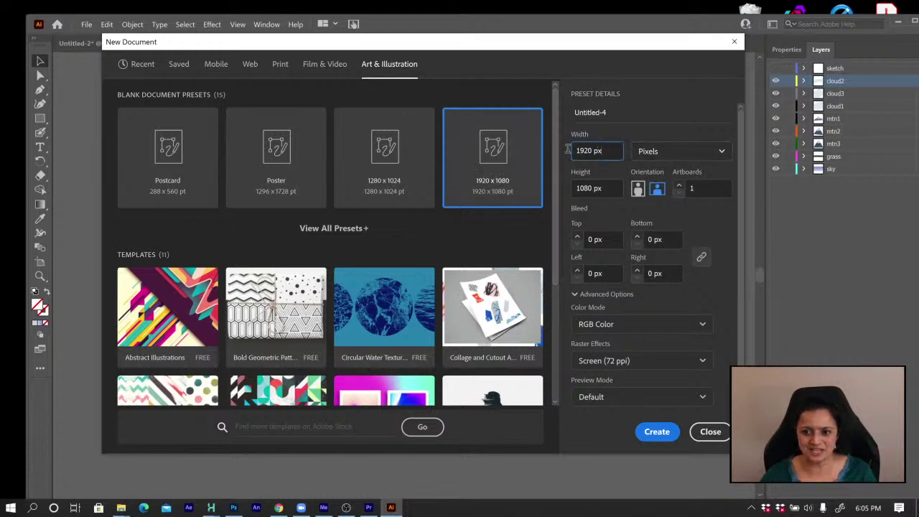
double_click(580, 150)
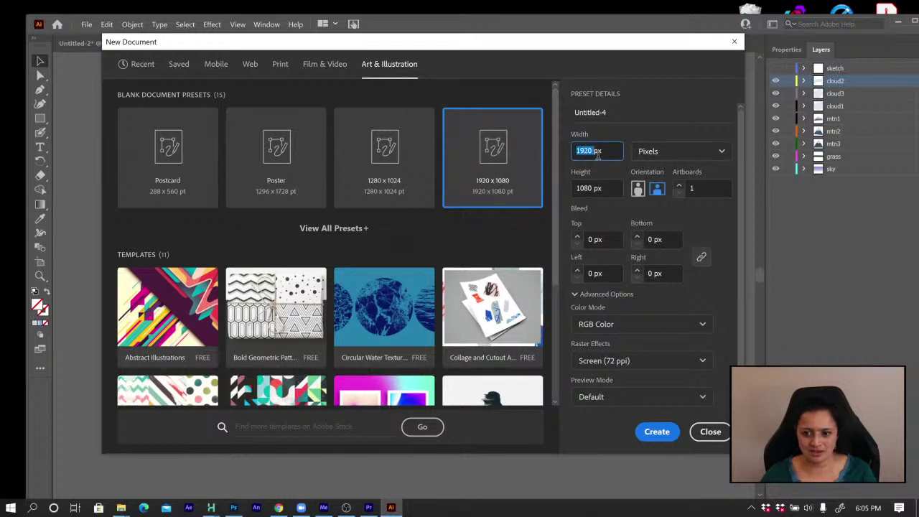
text(1080)
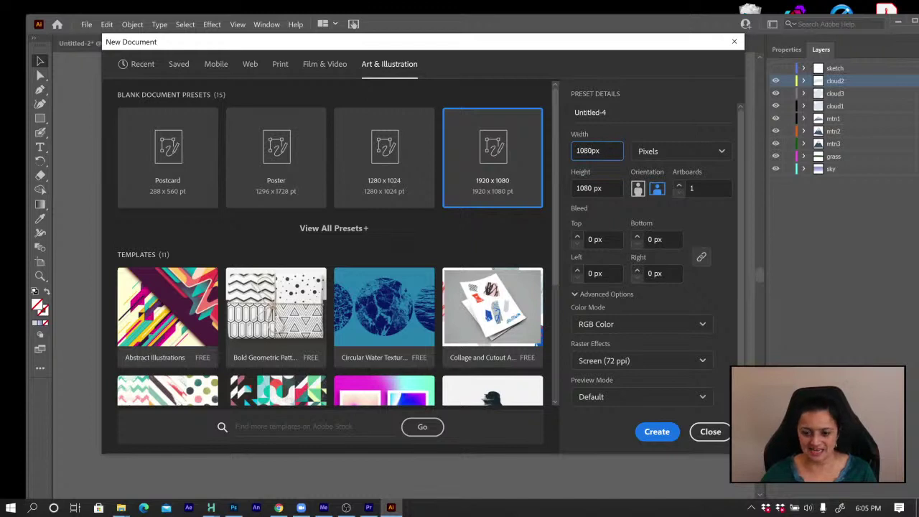
click(657, 433)
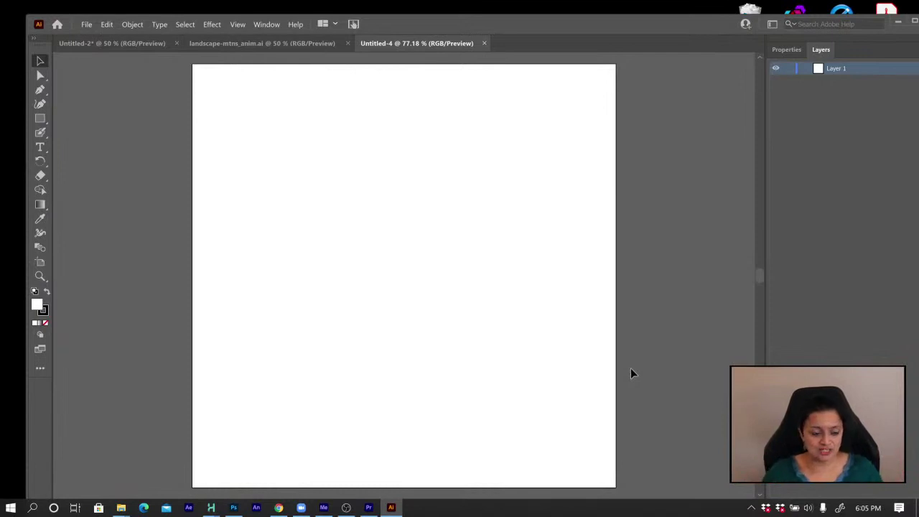
Examine the width, height and available size presets in the artboard's options, and close them without changing anything
click(41, 263)
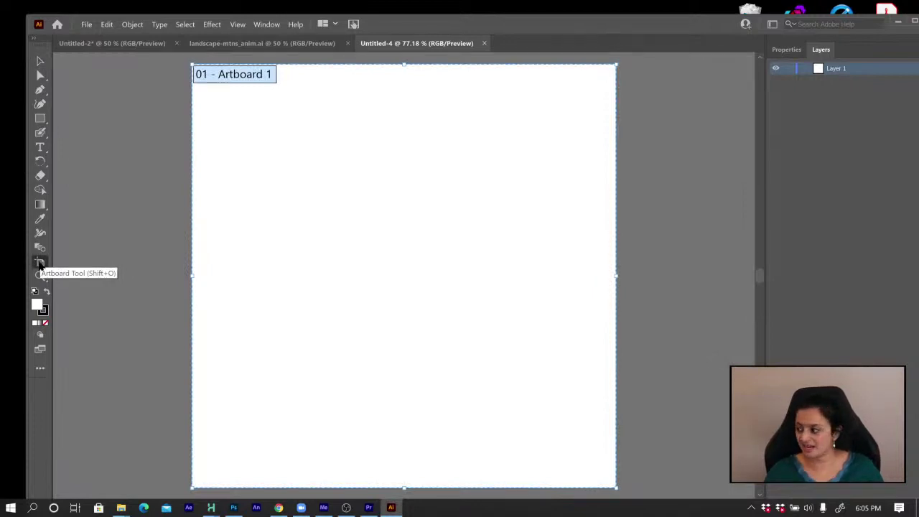
click(780, 50)
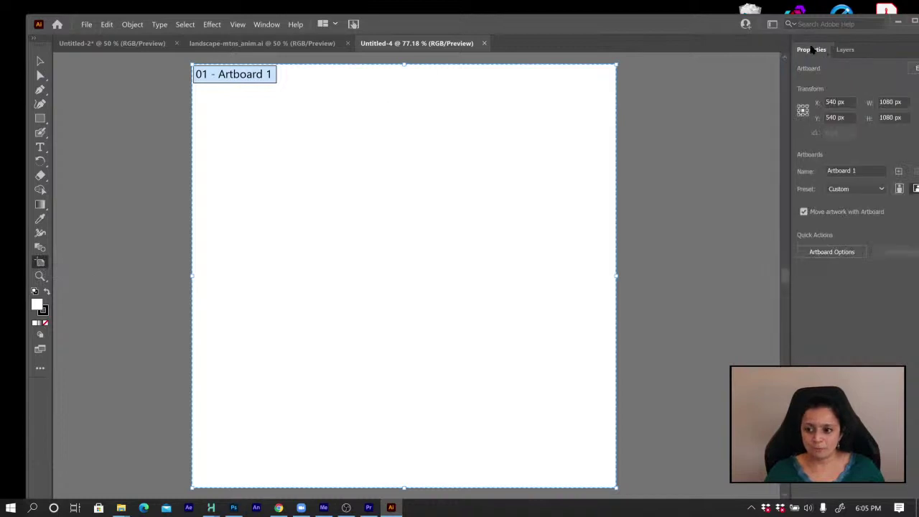
click(833, 253)
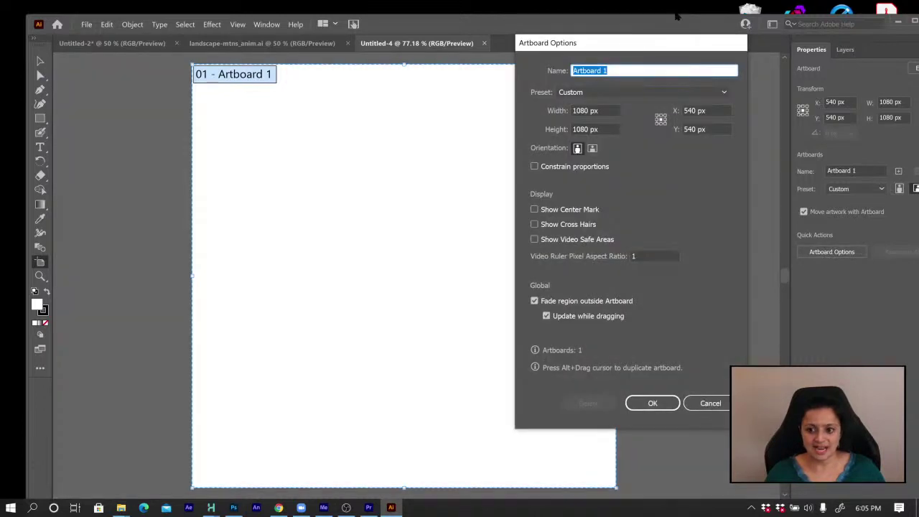
drag(641, 46, 399, 72)
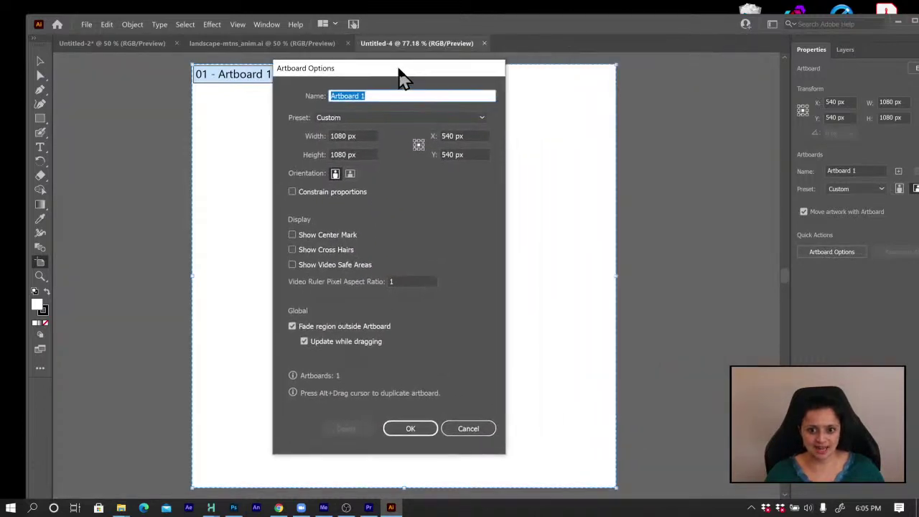
double_click(335, 135)
double_click(338, 153)
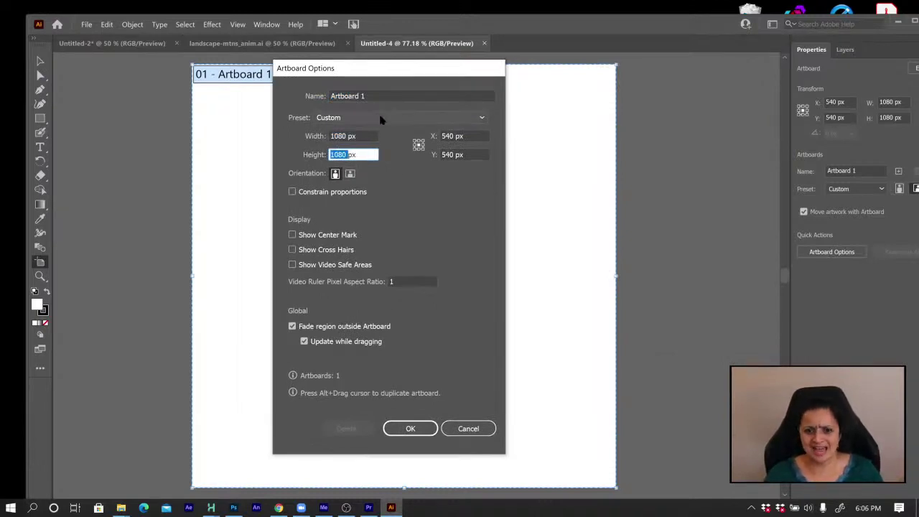
click(380, 120)
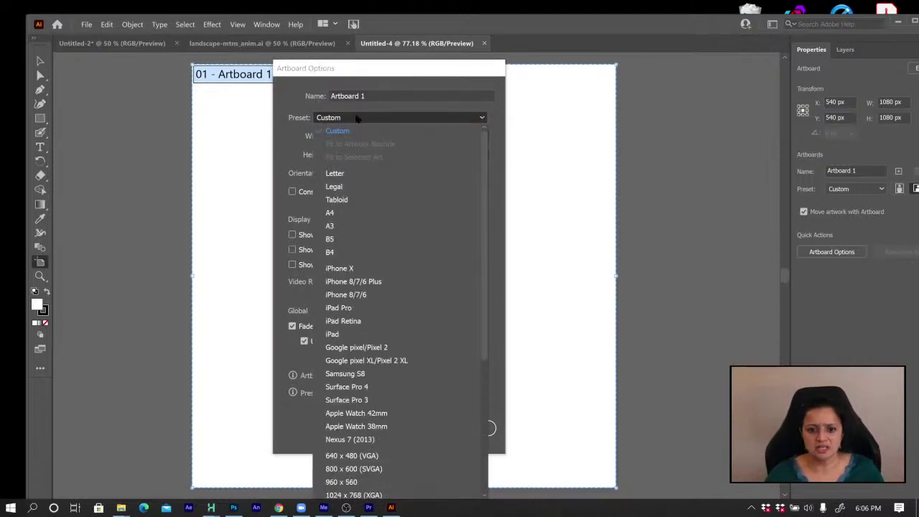
click(292, 125)
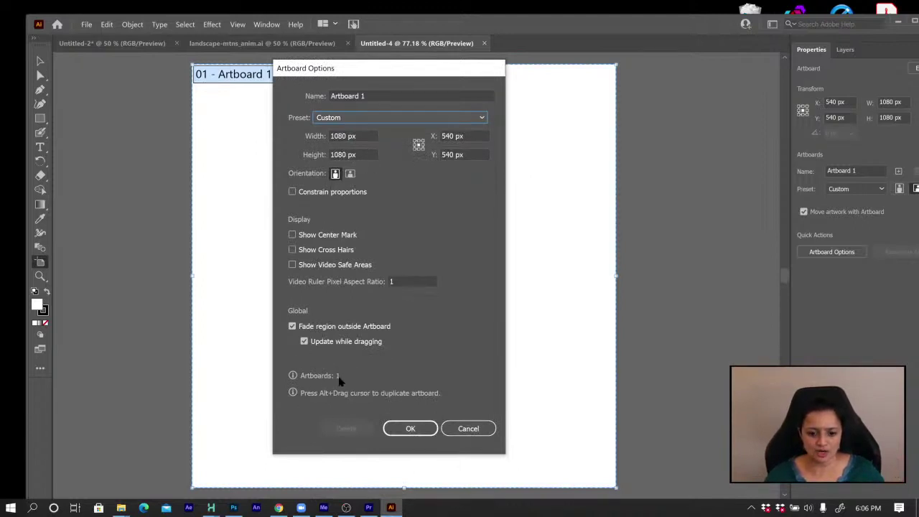
click(423, 434)
click(410, 428)
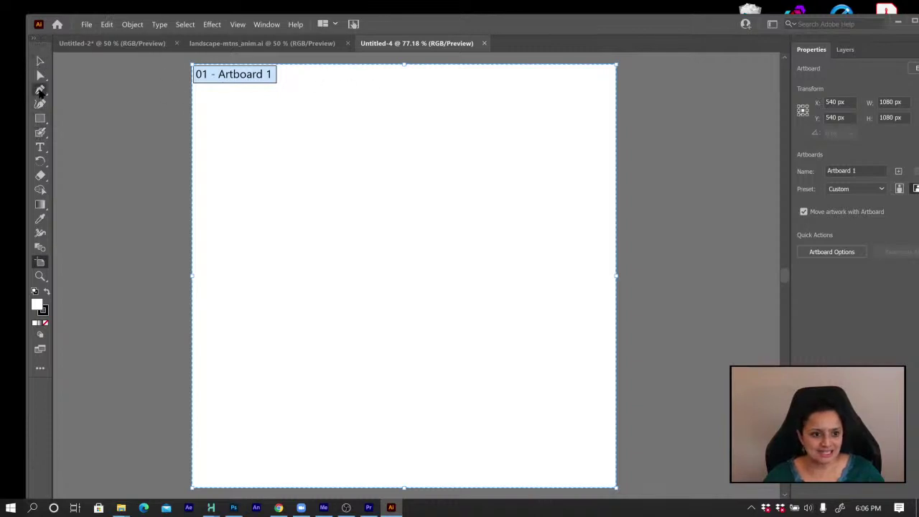
Activate the Pen tool and set the fill to none, magnifying the colour controls for a closer view
click(40, 91)
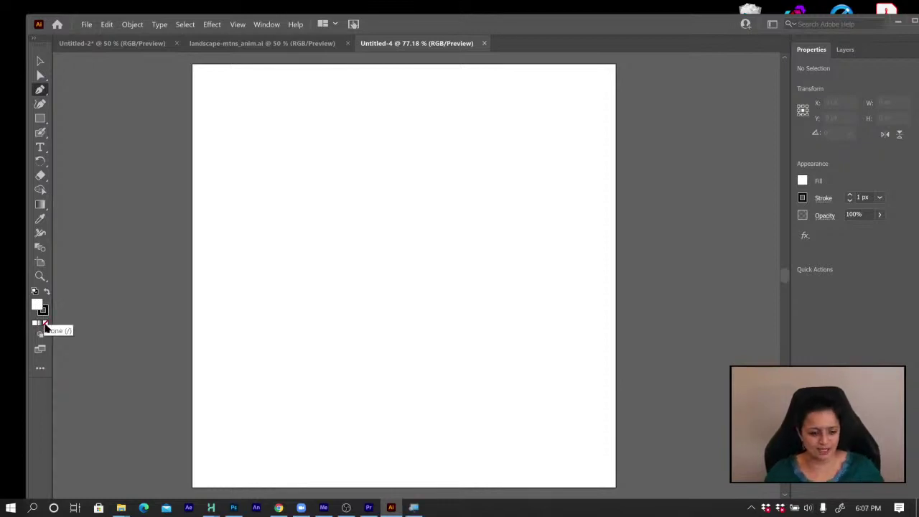
key(super+plus)
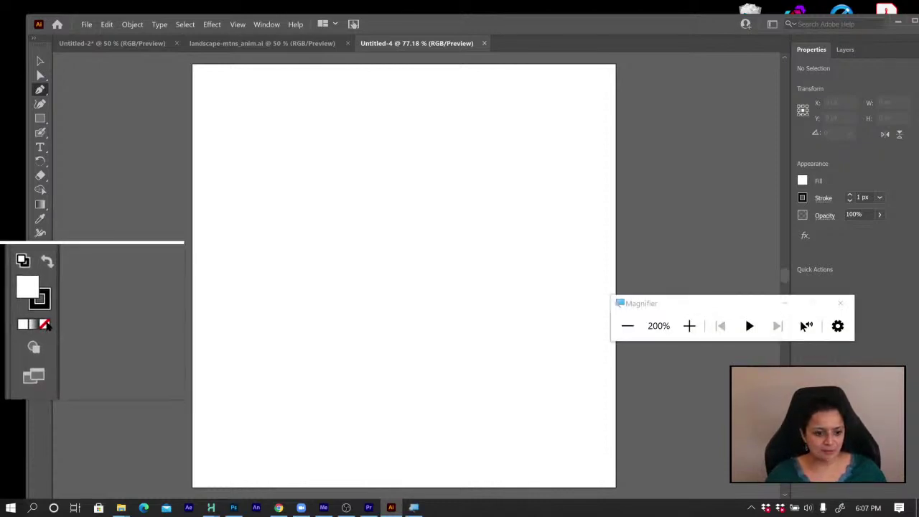
click(45, 324)
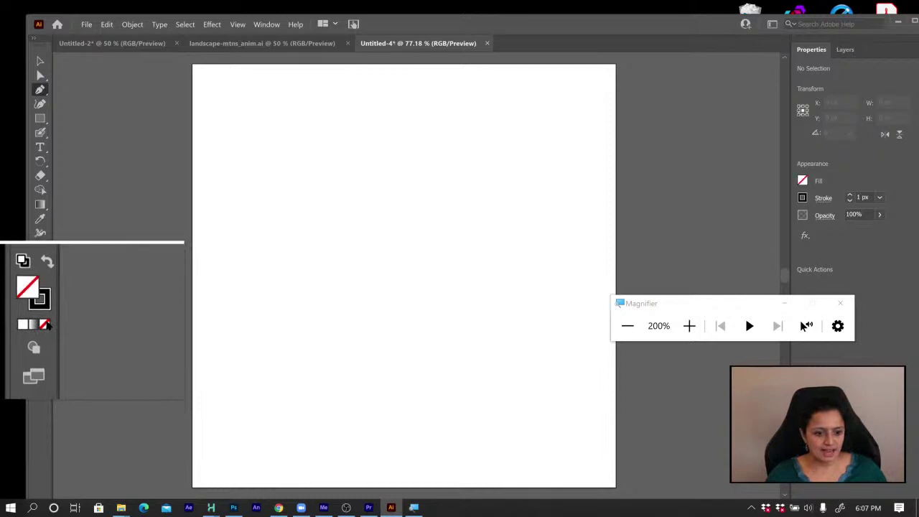
Close the magnifier and set the stroke colour to the muted blue #6292a5
click(44, 310)
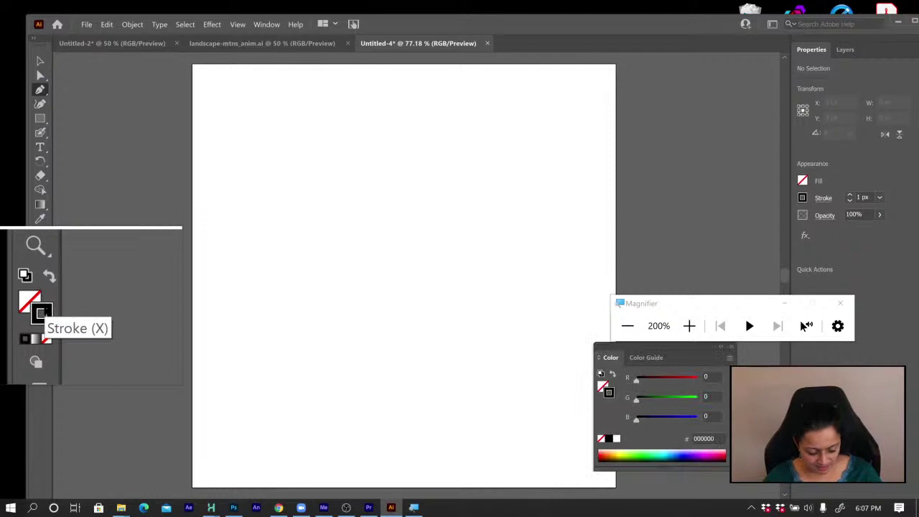
key(super+Escape)
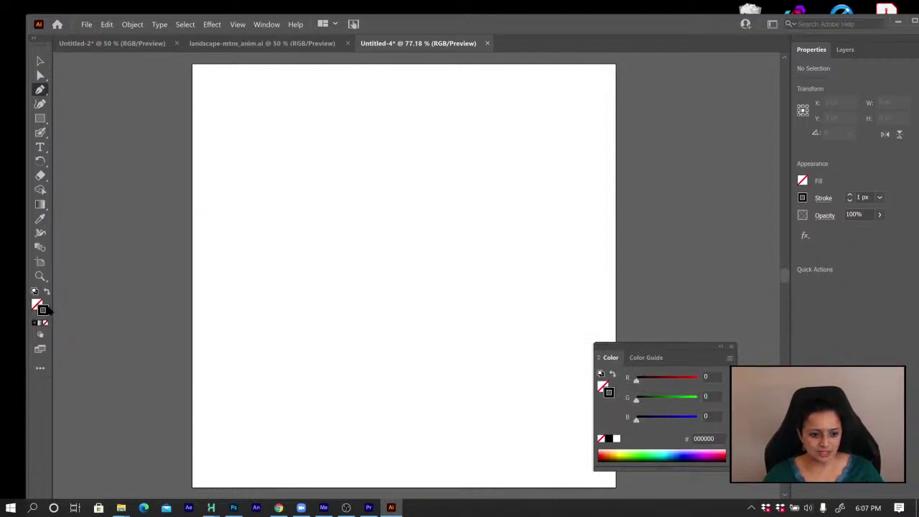
double_click(44, 311)
click(347, 292)
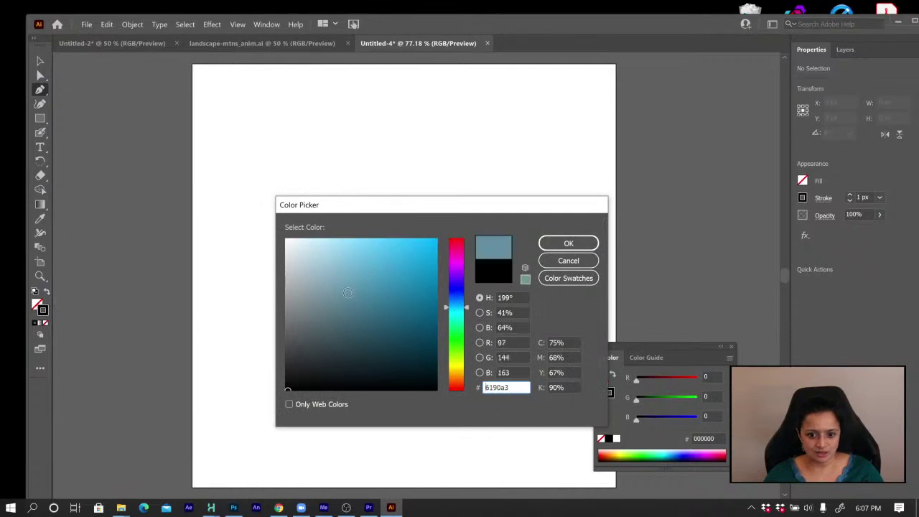
click(554, 245)
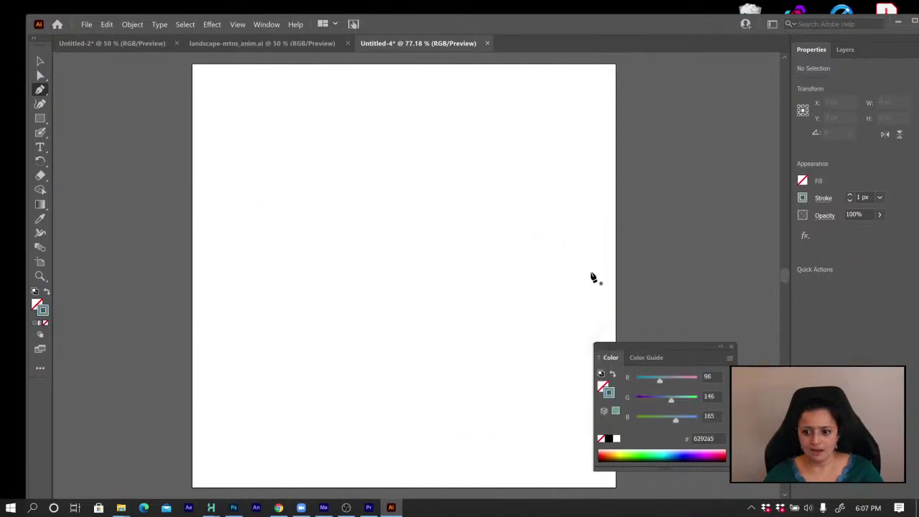
Set the stroke weight to 10 px and dismiss the floating stroke and colour settings
click(275, 27)
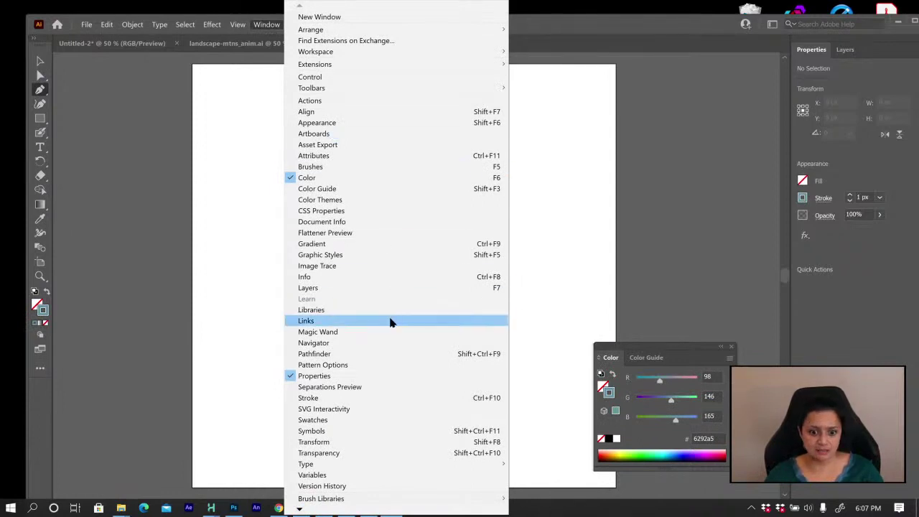
click(346, 400)
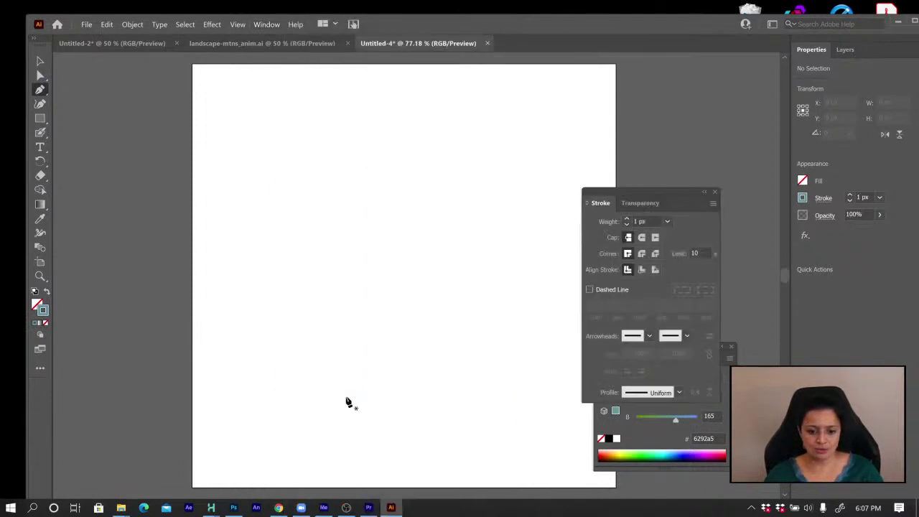
click(627, 218)
click(626, 219)
click(627, 219)
click(627, 219)
click(626, 218)
click(627, 219)
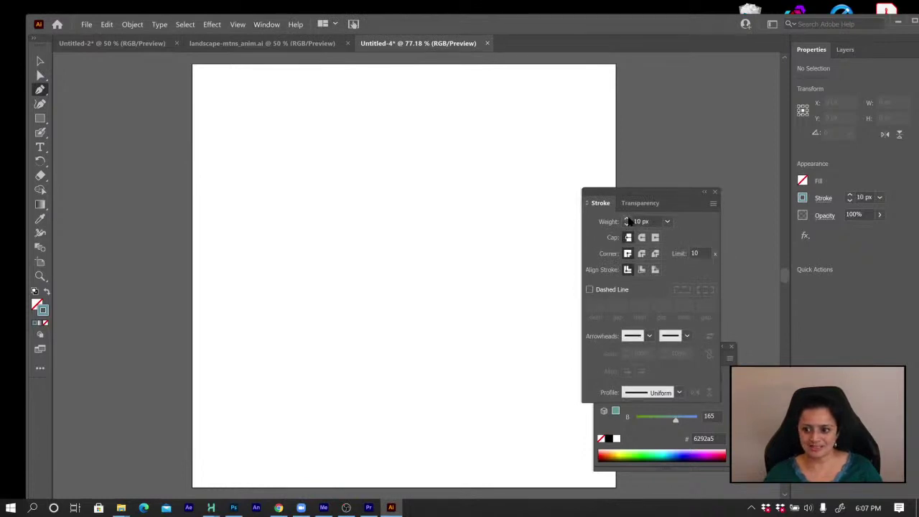
click(714, 192)
click(731, 348)
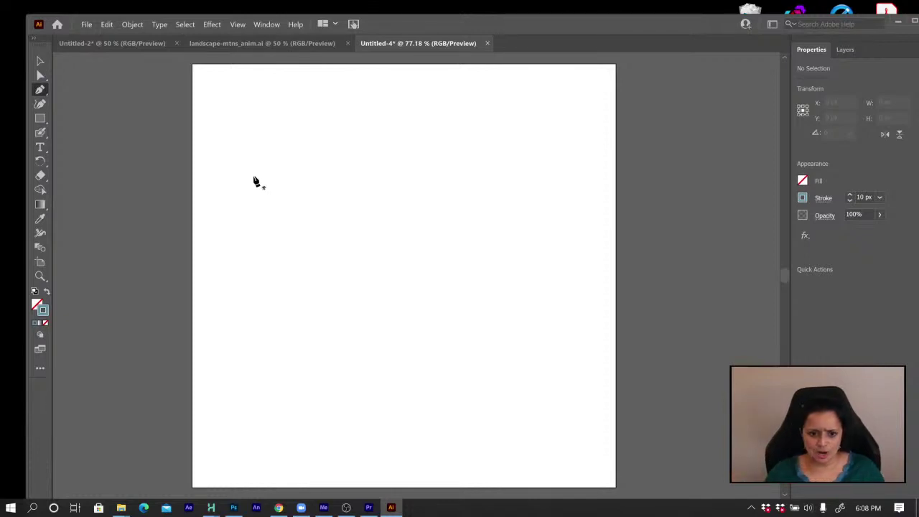
Draw a straight Pen segment from about X 96, Y 321 px to X 385, Y 233 px, and pull a rightward curve handle from its end anchor
click(229, 192)
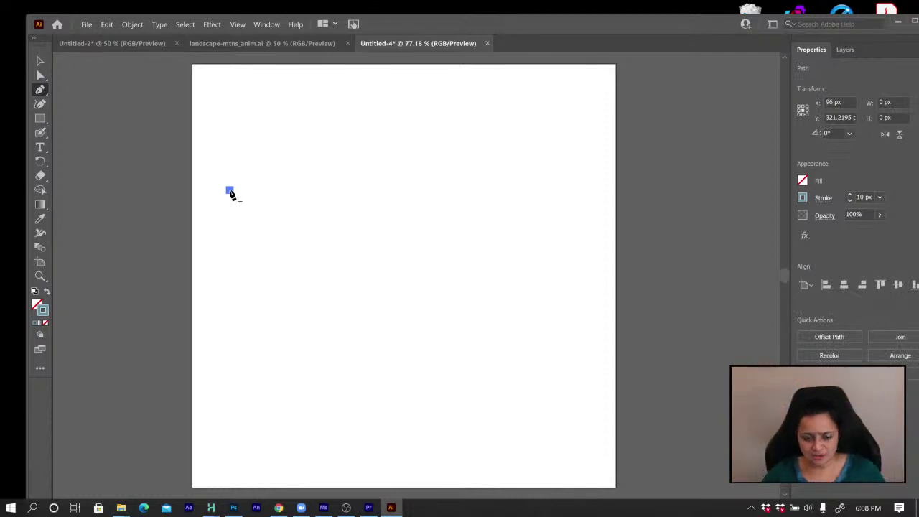
click(343, 157)
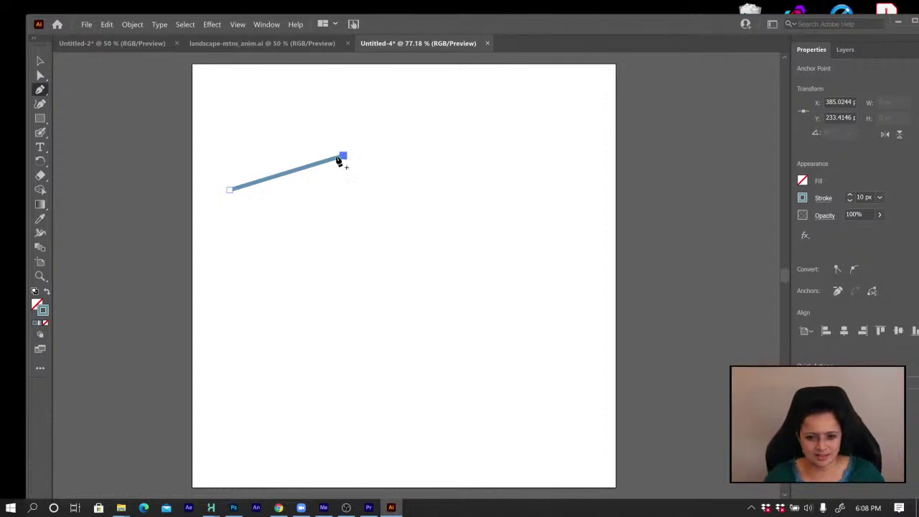
click(337, 158)
key(ctrl+z)
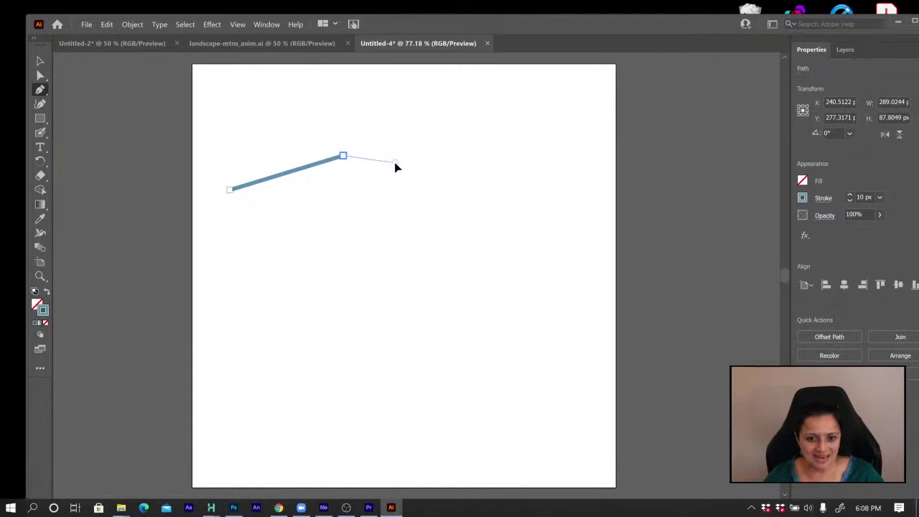
drag(395, 163, 395, 163)
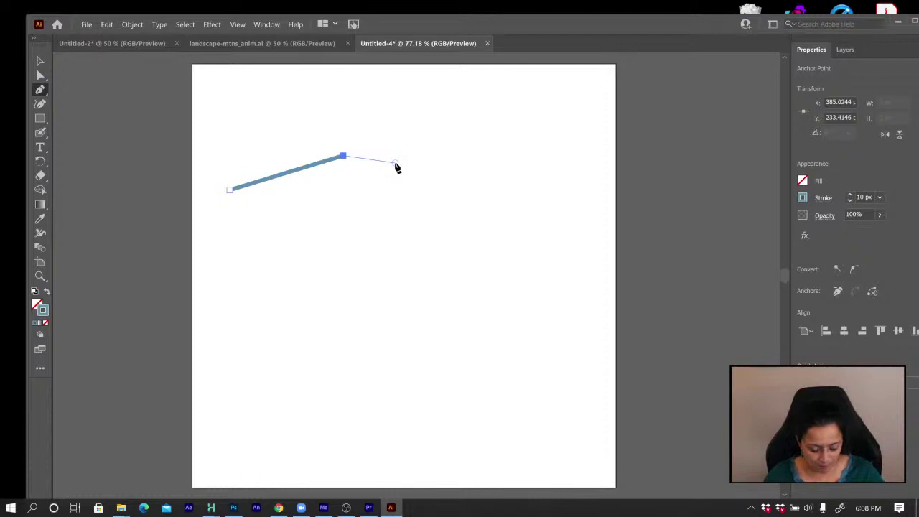
key(Escape)
drag(352, 157, 404, 161)
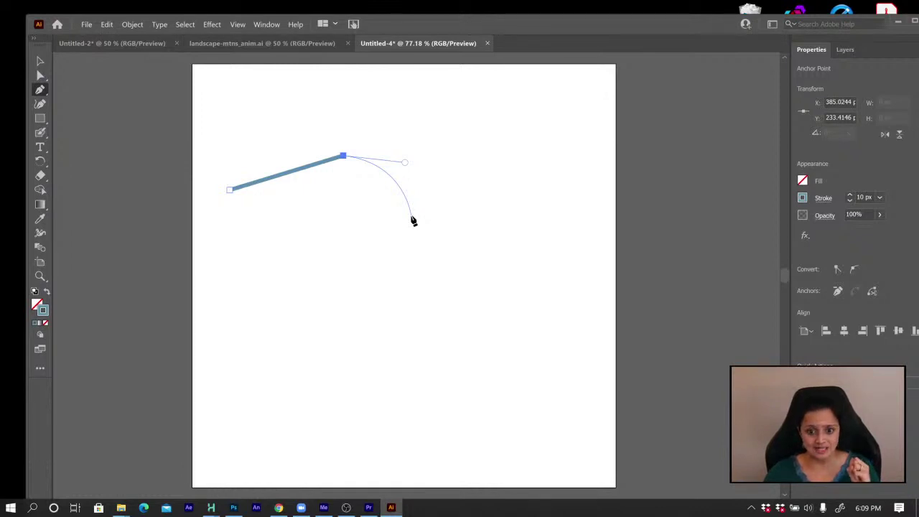
Extend the path with curved segments through anchors at about X 558, Y 386 px and X 200, Y 608 px, ending near X 629, Y 629 px
click(412, 216)
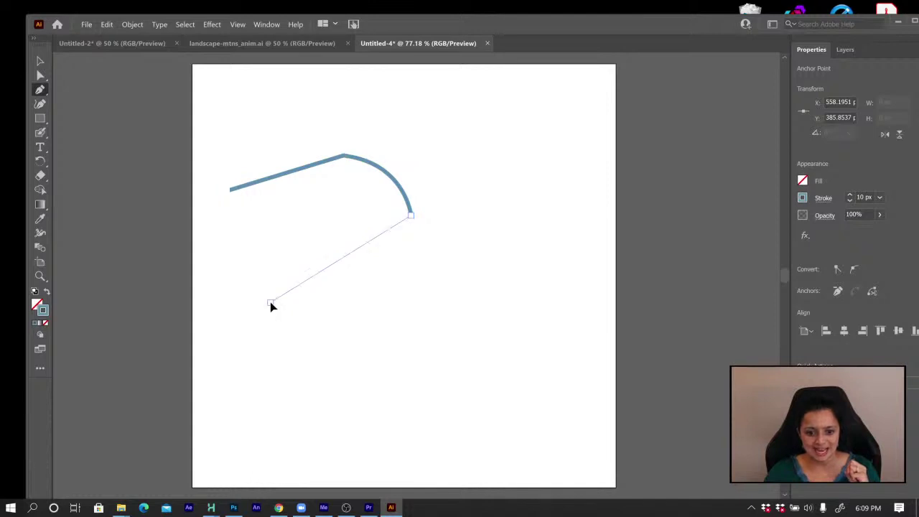
drag(270, 303, 281, 371)
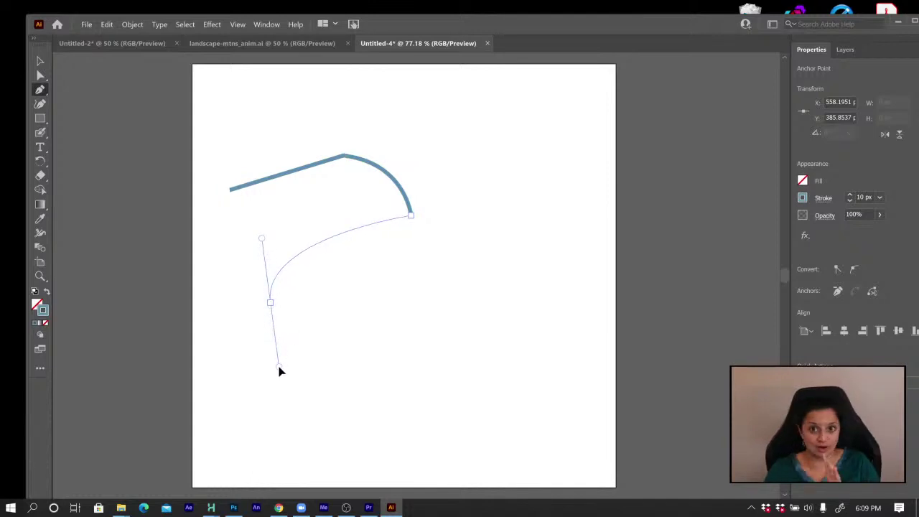
drag(281, 371, 281, 371)
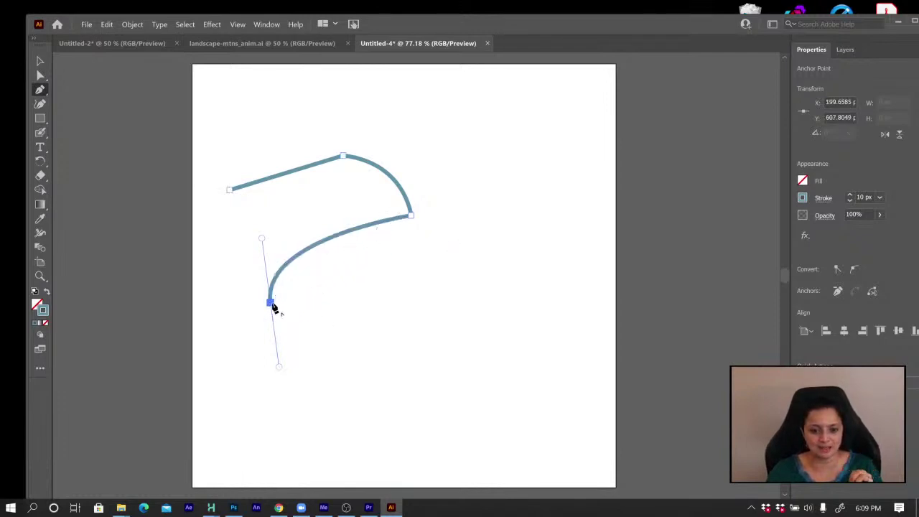
click(439, 312)
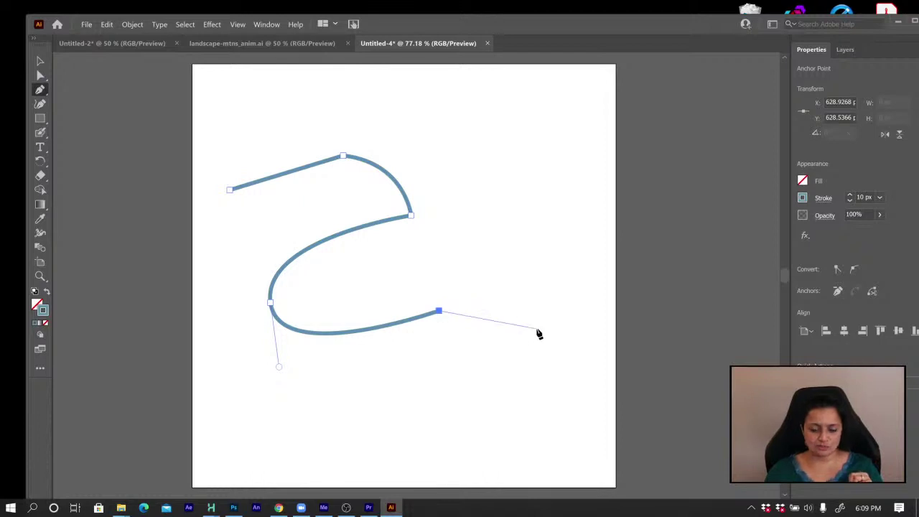
Close the path at its starting anchor with a straight diagonal segment, and add an anchor point on that diagonal
key(Escape)
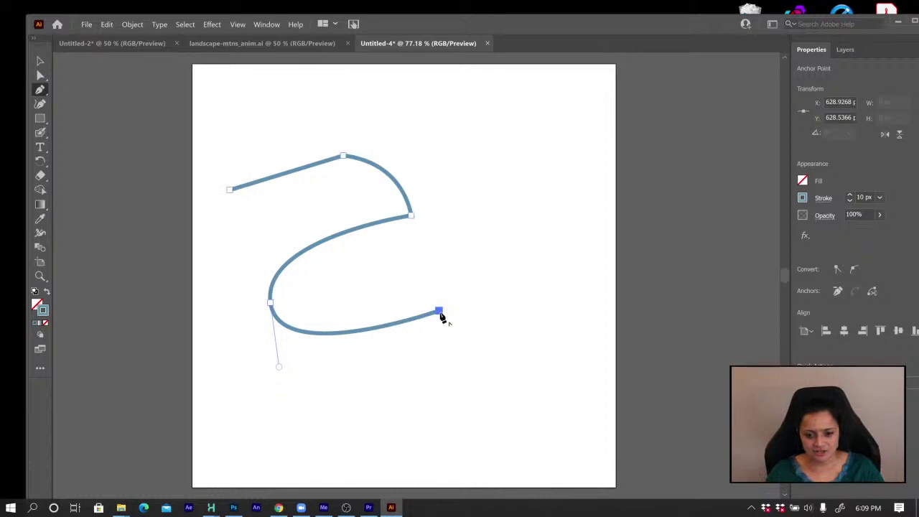
drag(440, 312, 568, 242)
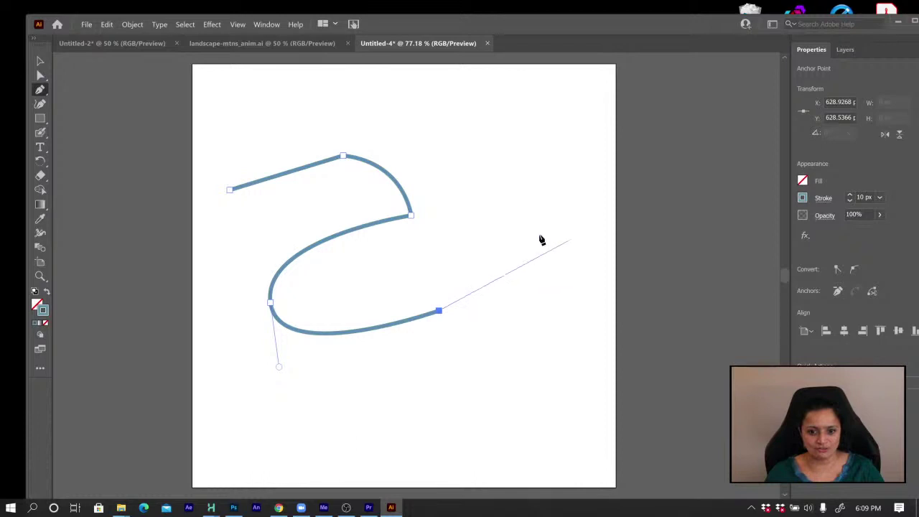
click(230, 193)
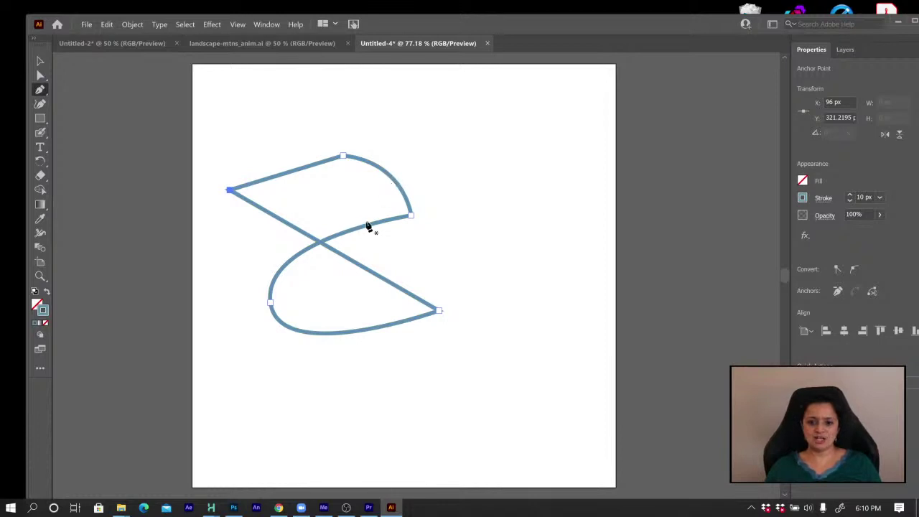
click(289, 226)
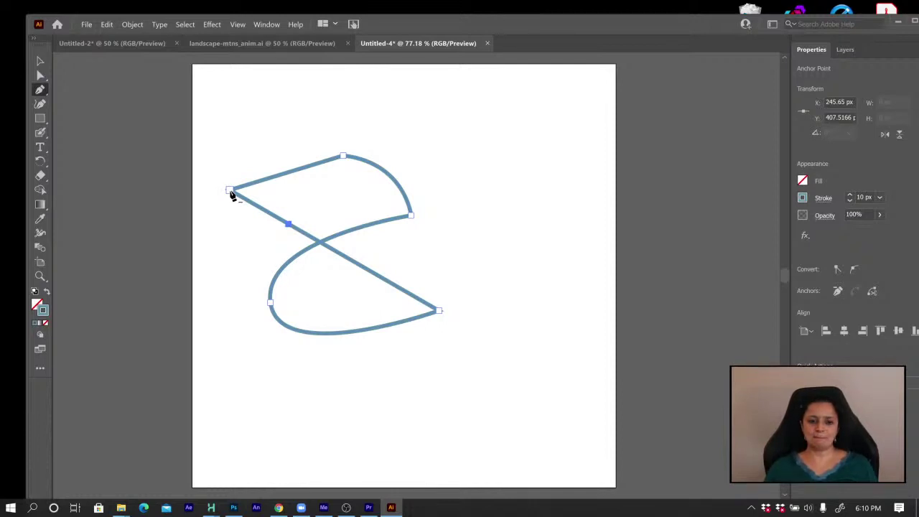
Try removing the path's topmost anchor point with the Pen tool, and undo the removal
click(39, 62)
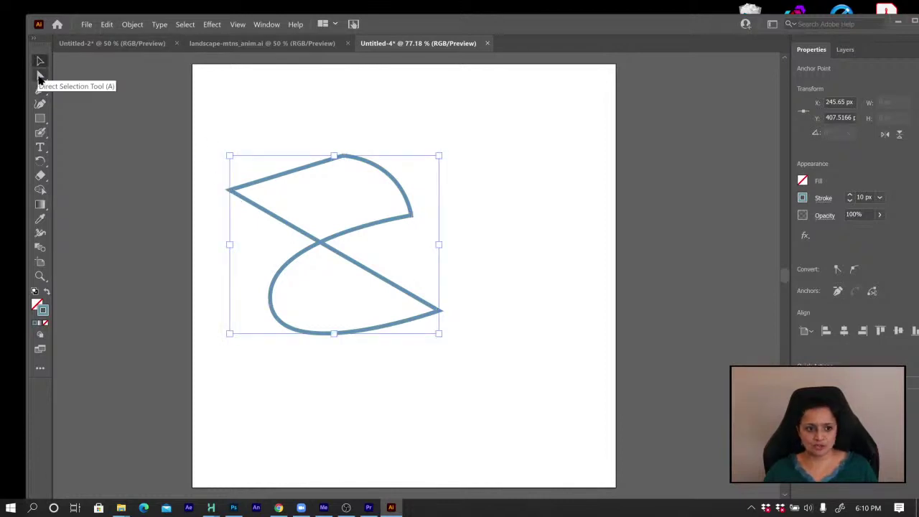
click(39, 76)
click(333, 185)
click(344, 157)
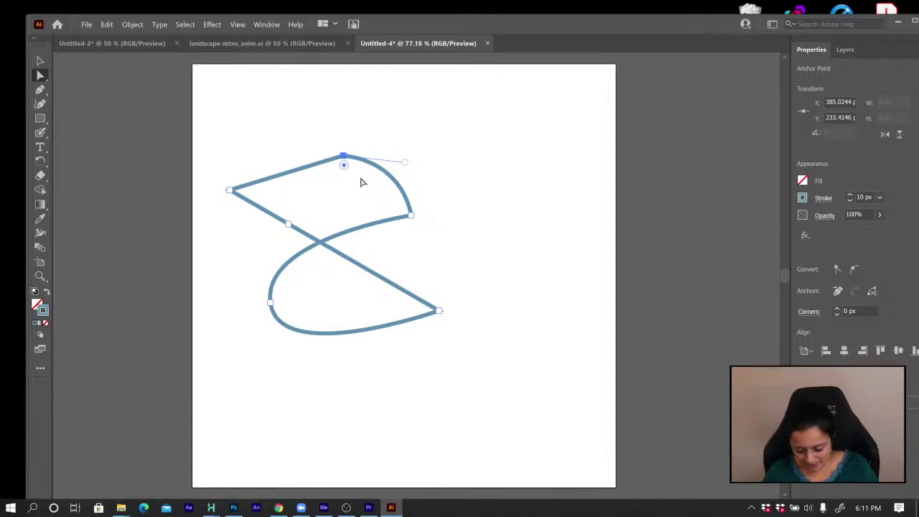
key(p)
click(343, 157)
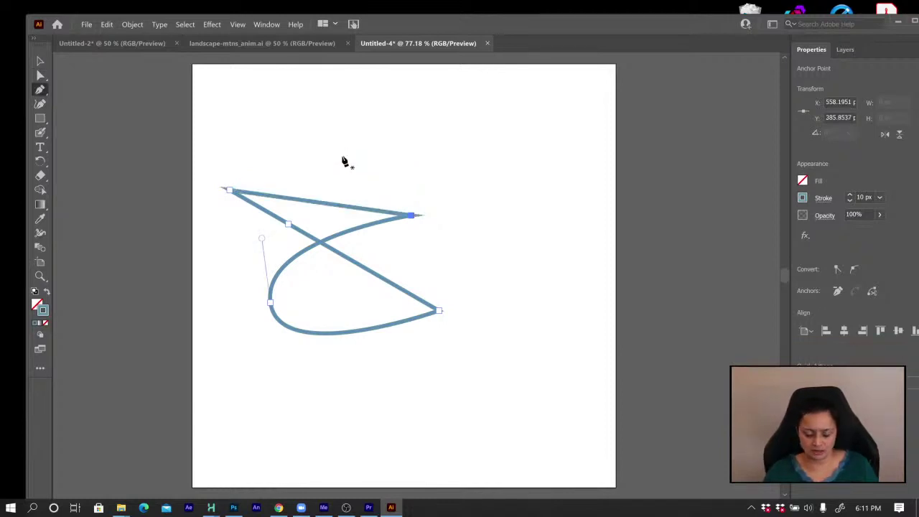
key(ctrl+z)
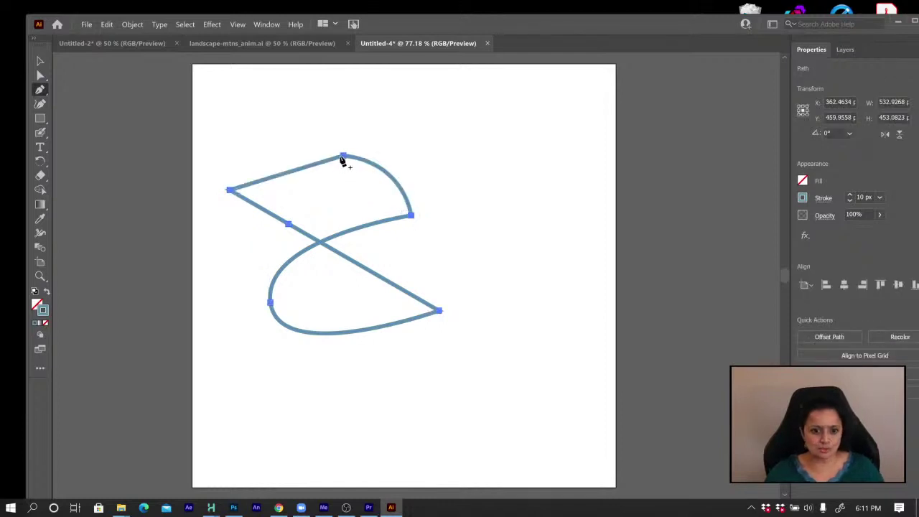
Try moving a group of the path's anchor points up and to the right with Direct Selection, and undo the move
click(40, 76)
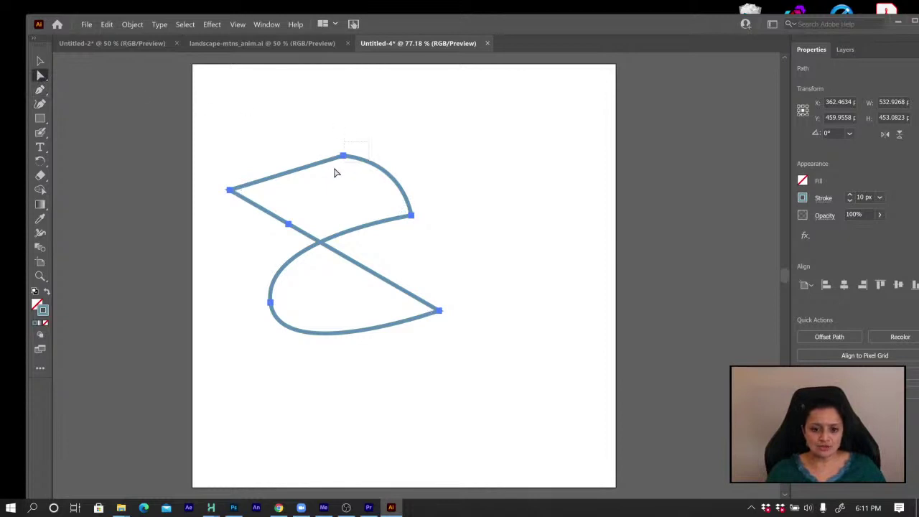
click(343, 157)
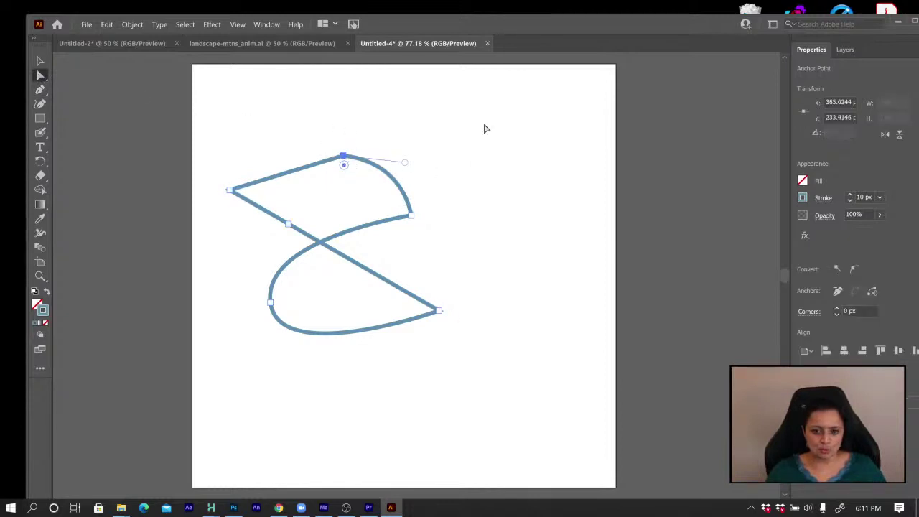
drag(485, 129, 323, 247)
drag(408, 209, 446, 173)
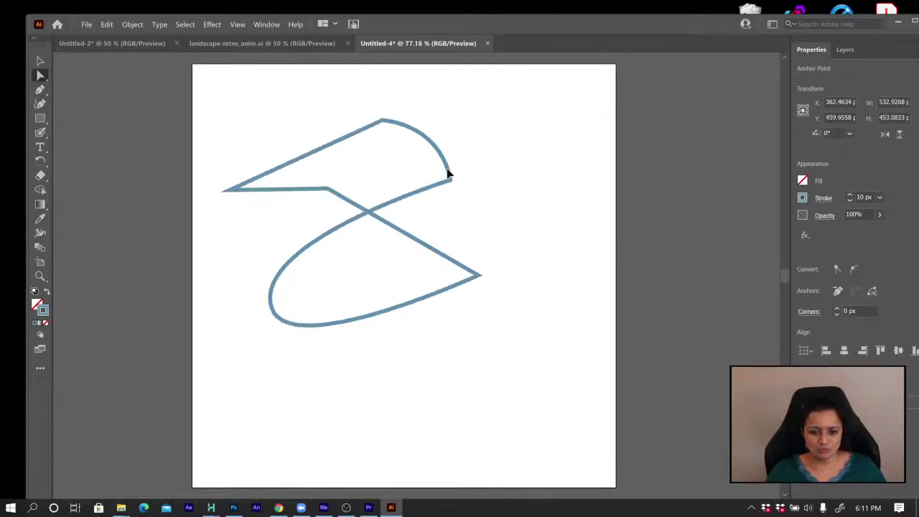
key(ctrl+z)
key(ctrl+z)
key(ctrl+z)
key(ctrl+z)
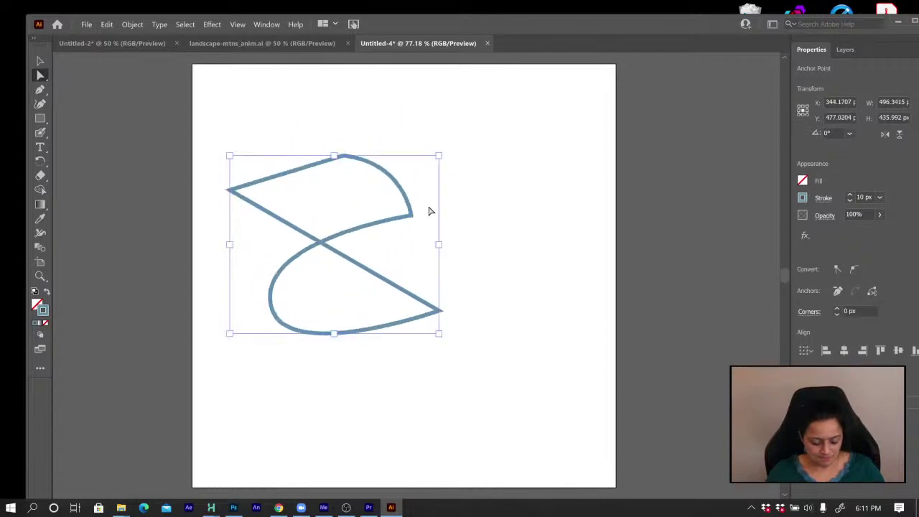
Move only the path's topmost anchor point down to about X 364, Y 308 px with Direct Selection
click(368, 176)
click(344, 157)
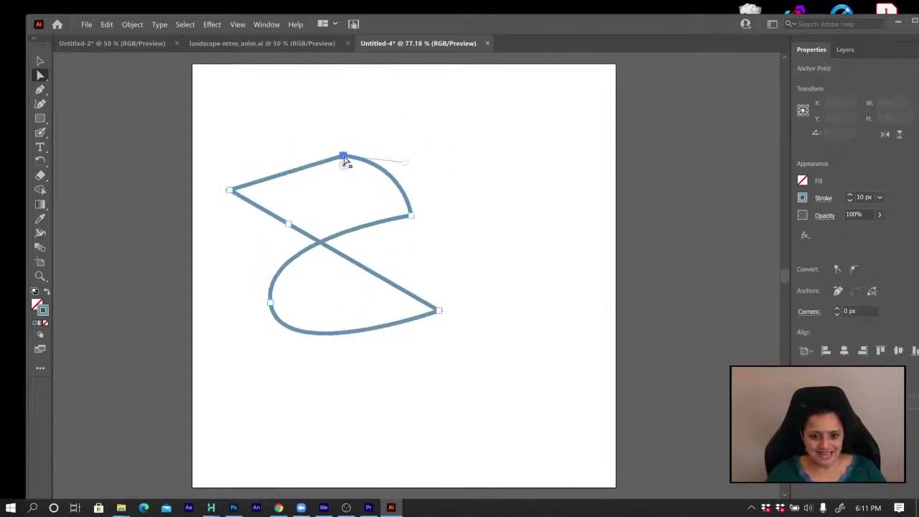
drag(344, 157, 334, 186)
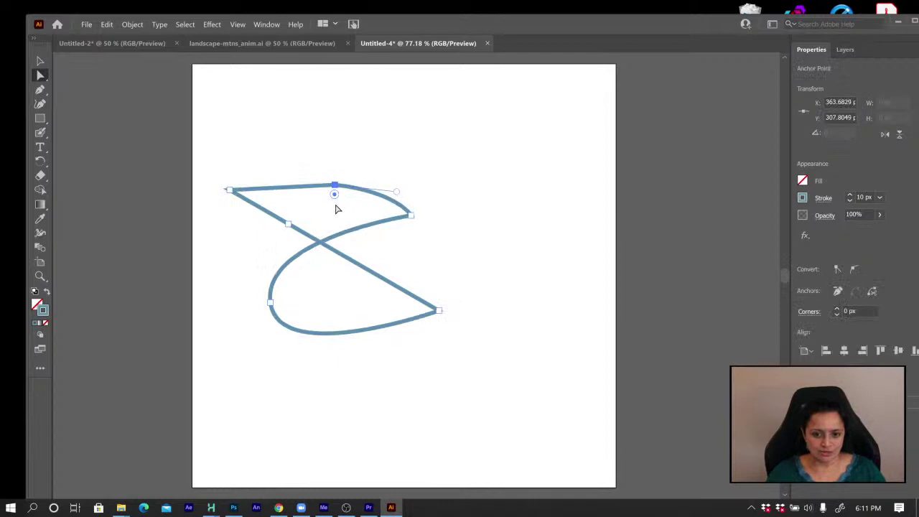
Try deleting the directly selected leftmost anchor point of the path, and undo the deletion
click(229, 191)
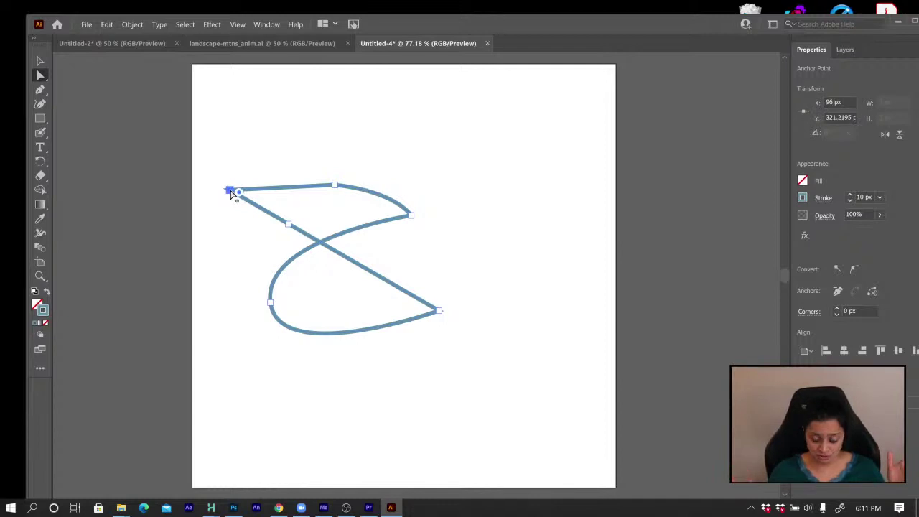
key(Delete)
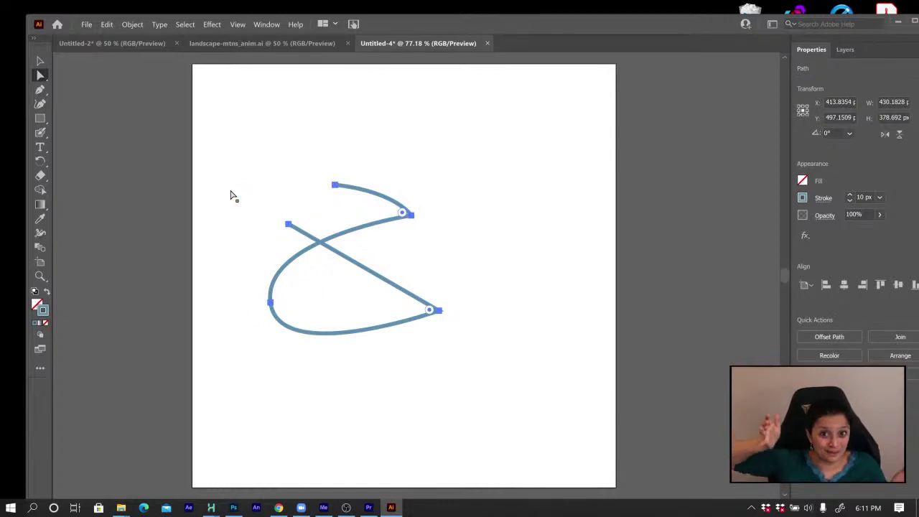
key(ctrl+z)
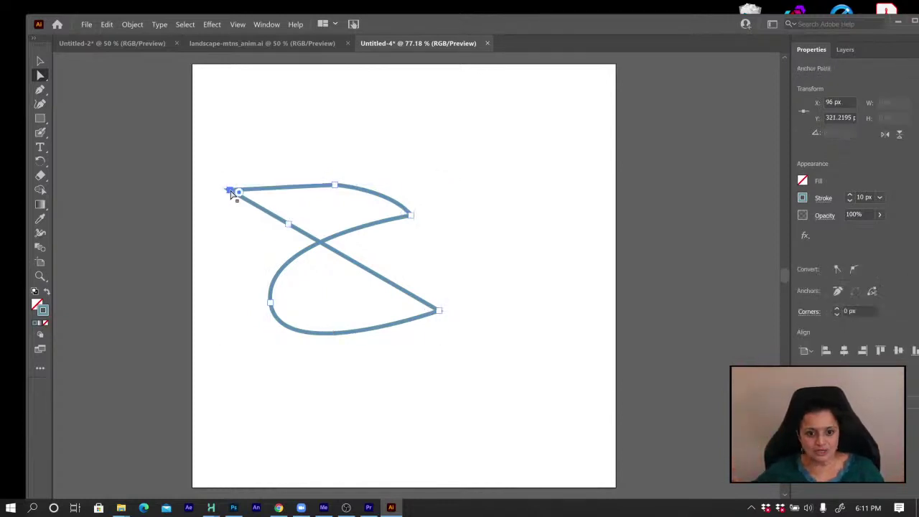
Remove the leftmost anchor point with the Pen tool so the path stays closed, and delete the whole path from the artboard
click(40, 90)
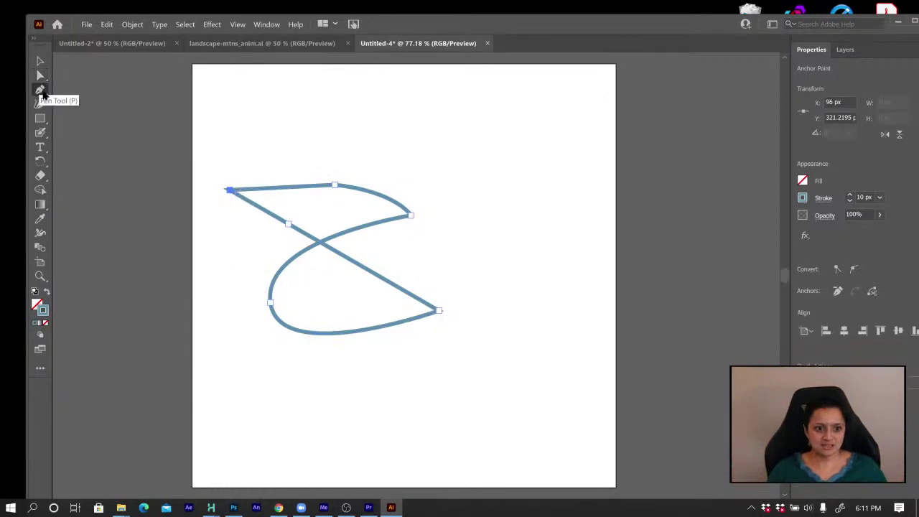
click(230, 193)
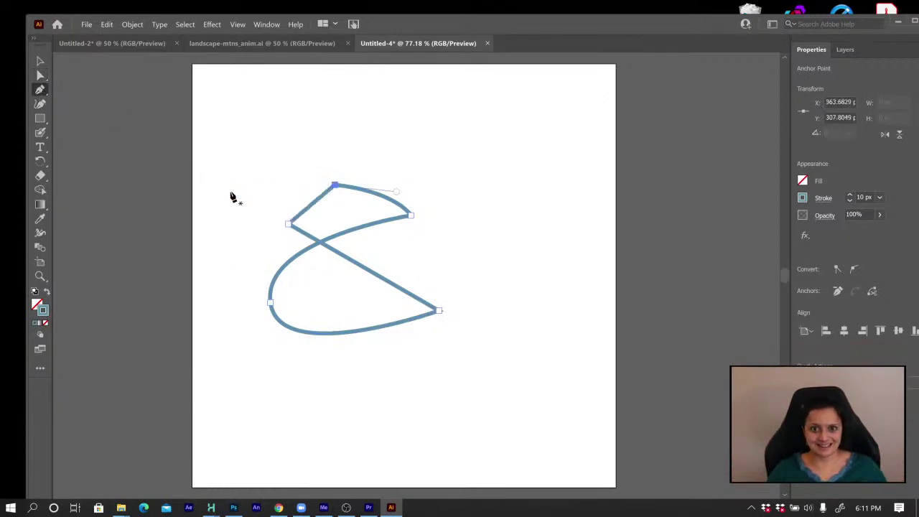
click(40, 62)
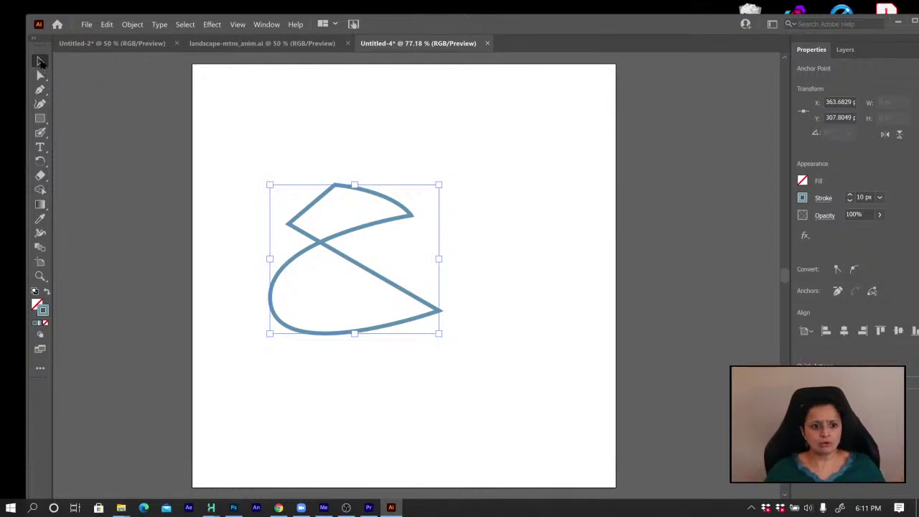
click(338, 185)
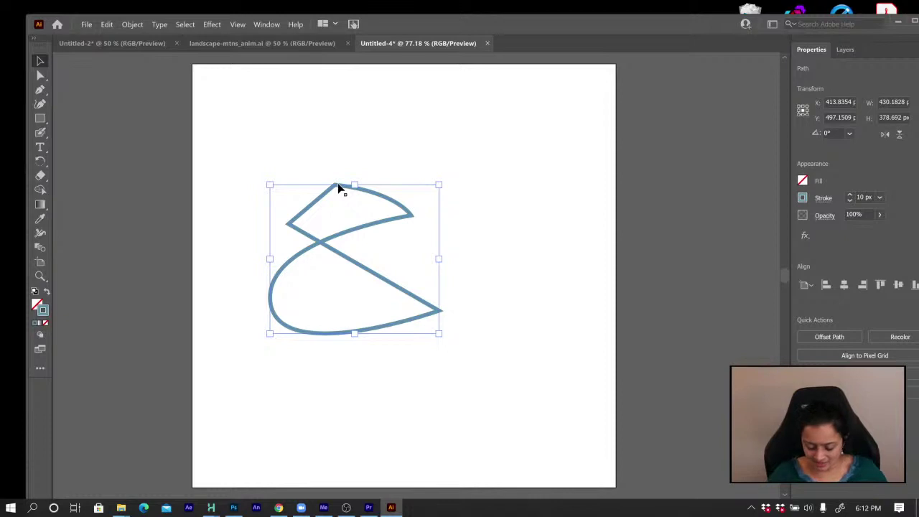
key(Delete)
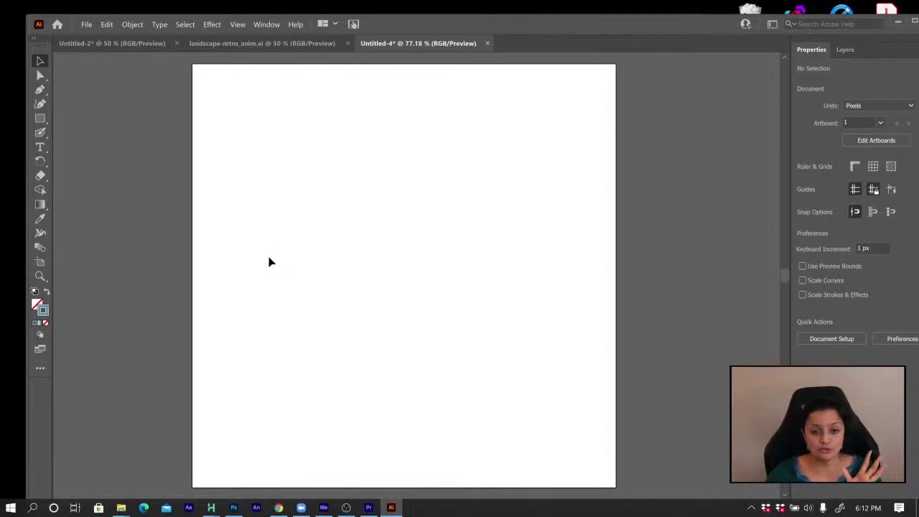
Apply the solid colour #6292a5 as the fill, magnifying the colour controls for a closer view and closing the magnifier
click(37, 305)
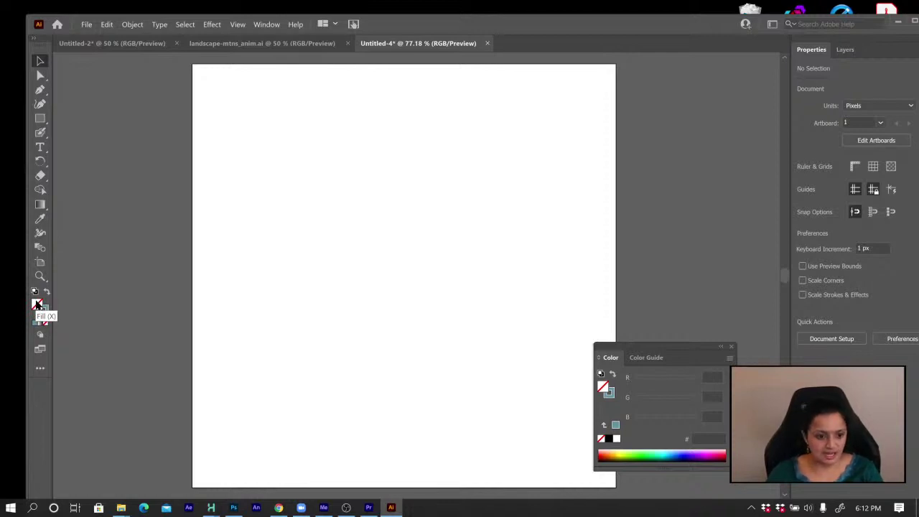
key(super+plus)
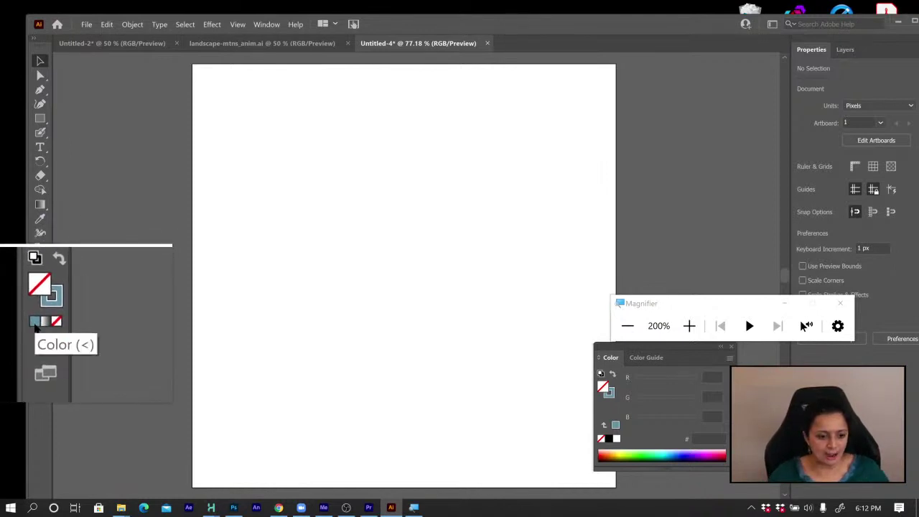
click(35, 327)
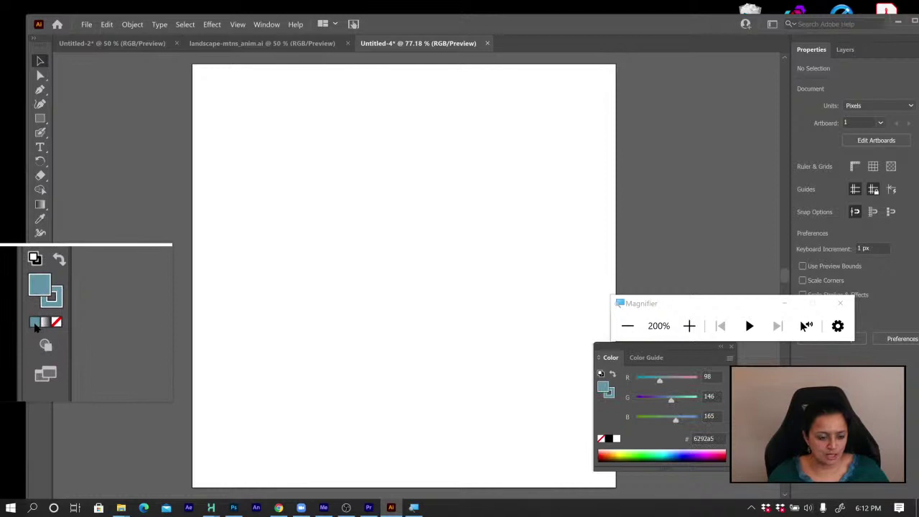
key(super+Escape)
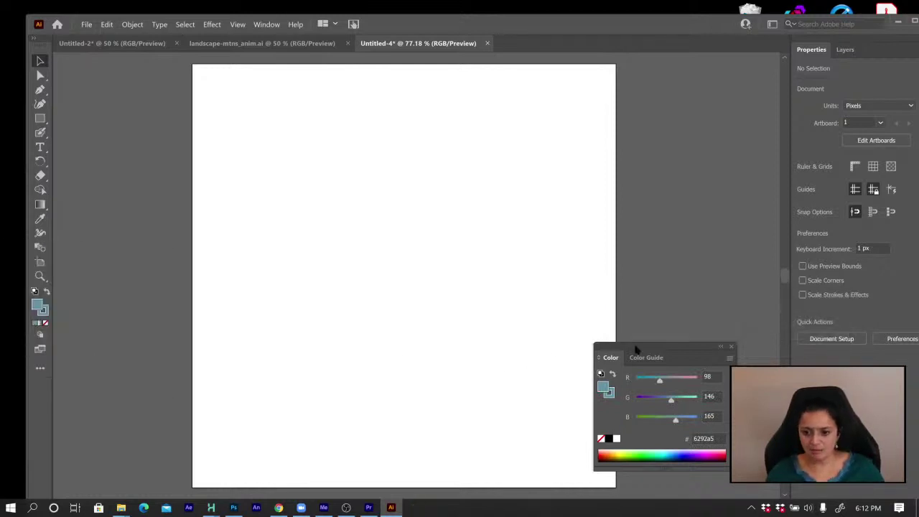
Move the floating Color panel up over the artboard's edge and set the fill colour to the blue-violet #3831bc
drag(636, 349, 612, 321)
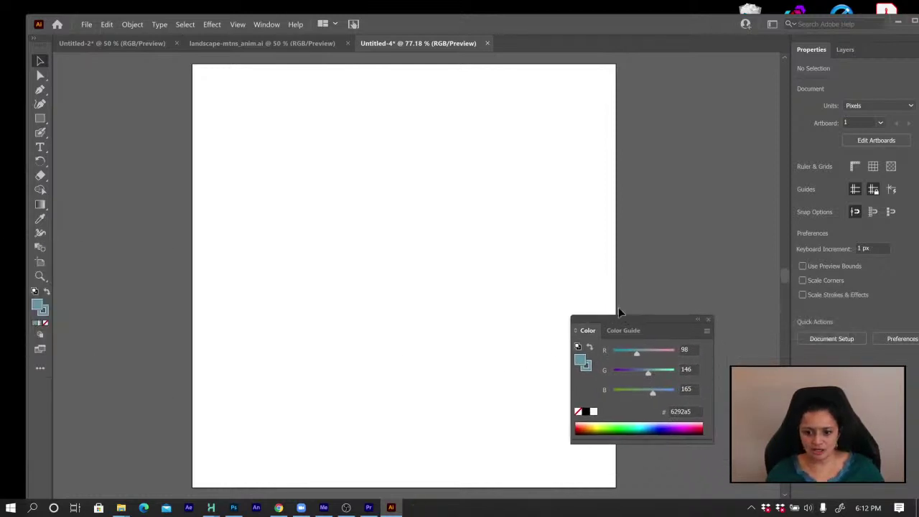
double_click(39, 307)
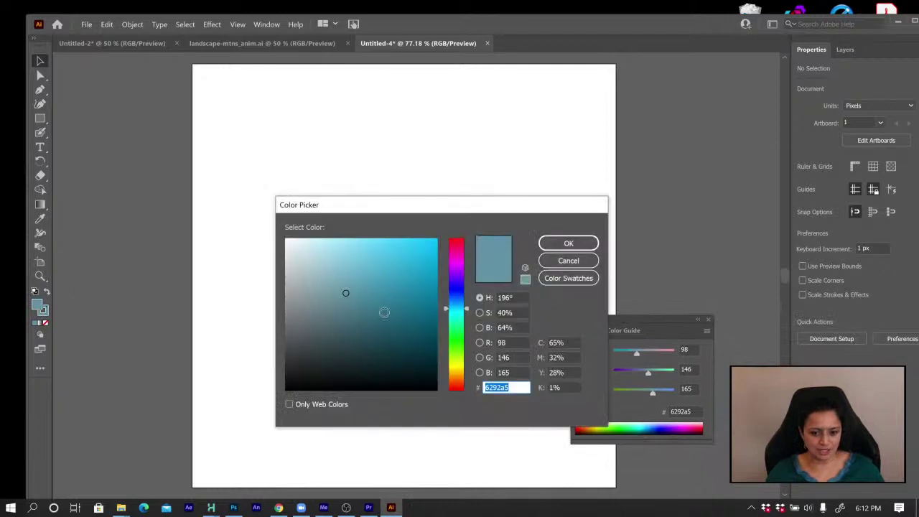
click(462, 288)
click(397, 278)
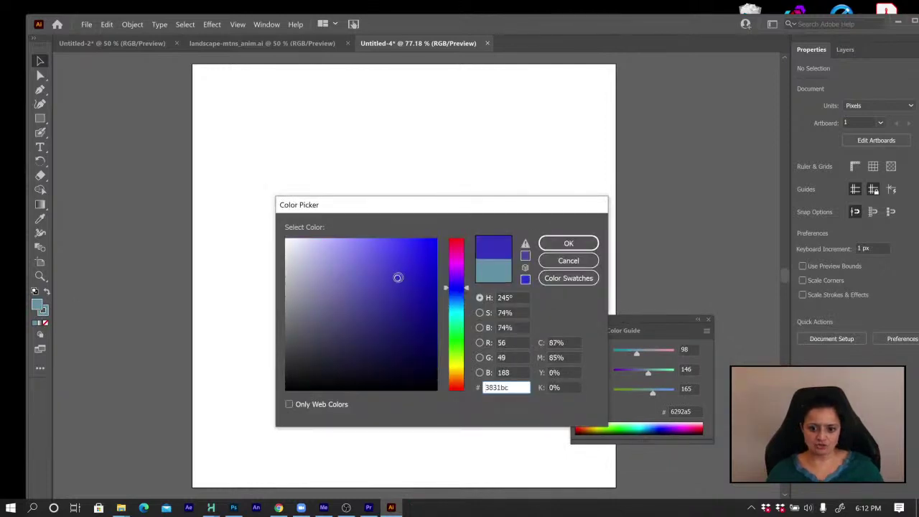
click(568, 244)
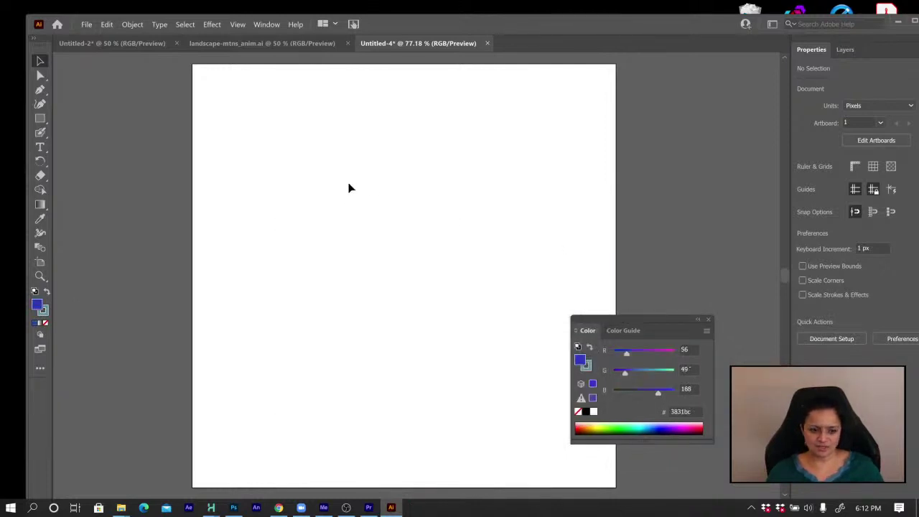
Draw a closed triangle about 516 x 510 px with the Pen tool, and delete the whole shape from the artboard
click(40, 90)
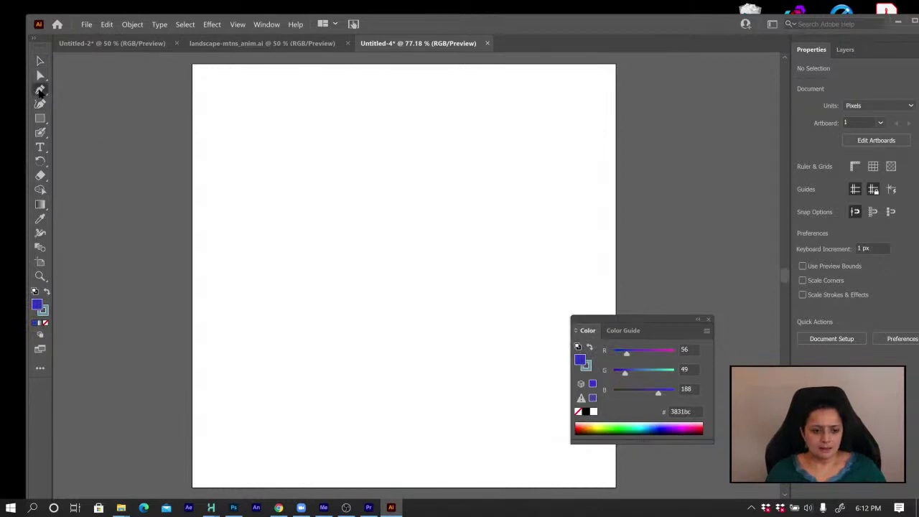
click(292, 127)
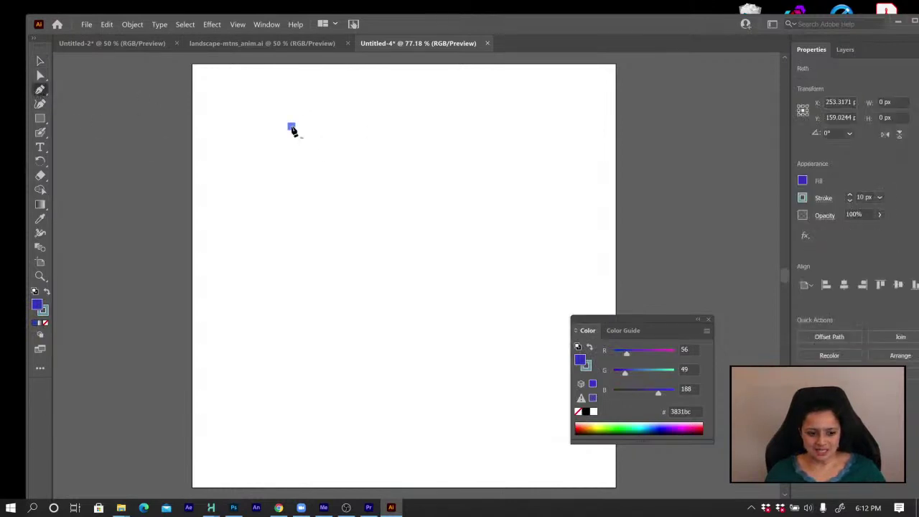
click(494, 245)
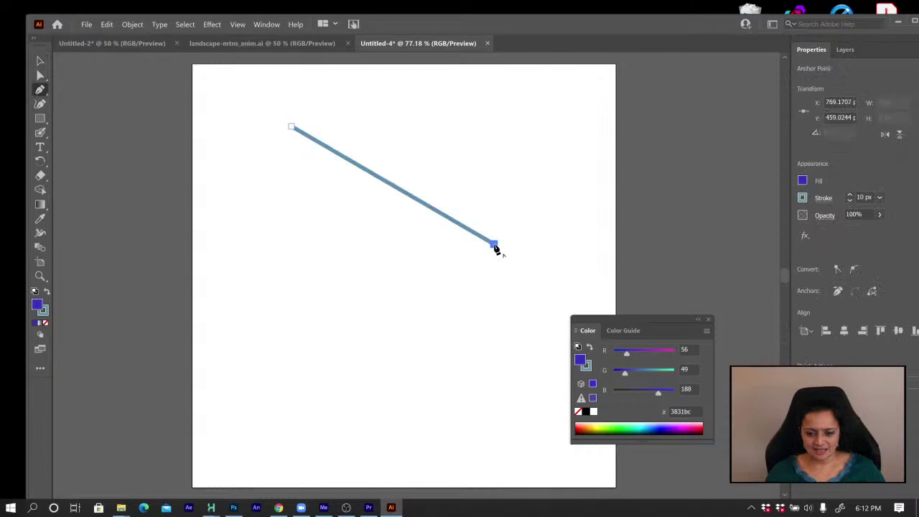
click(335, 328)
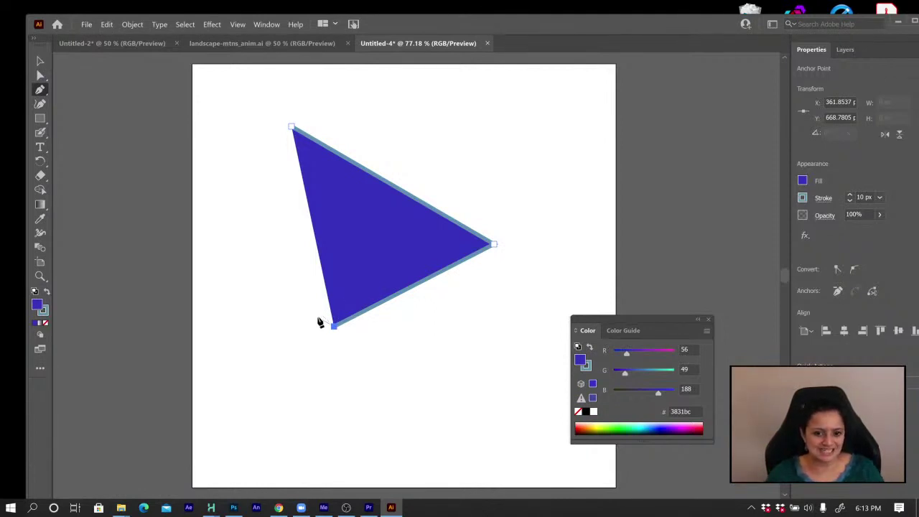
click(291, 128)
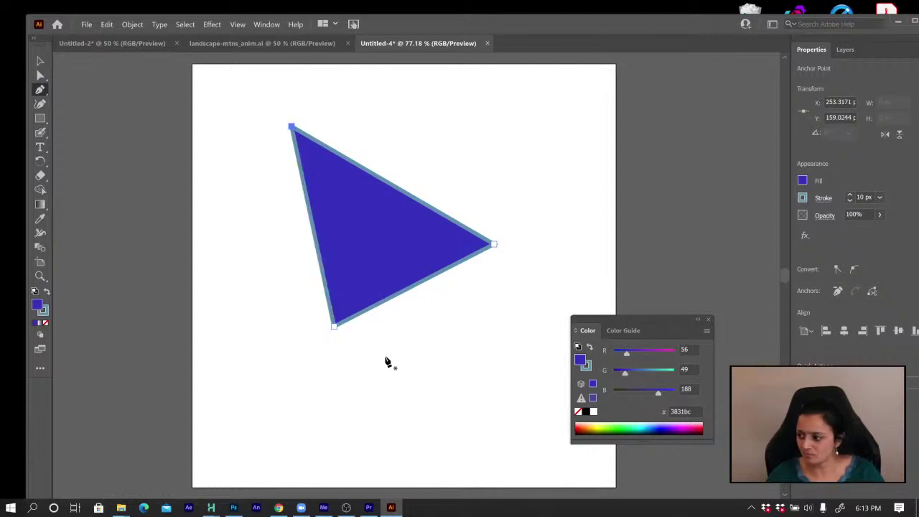
click(40, 61)
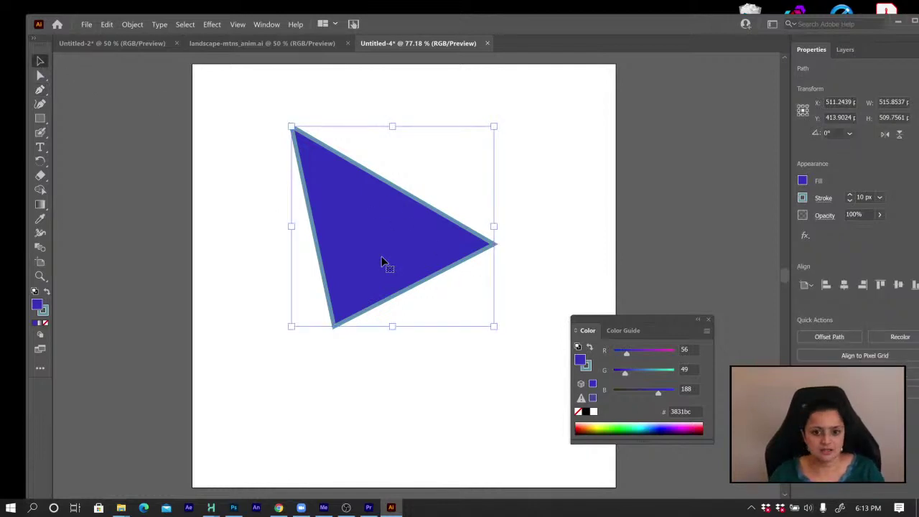
key(Delete)
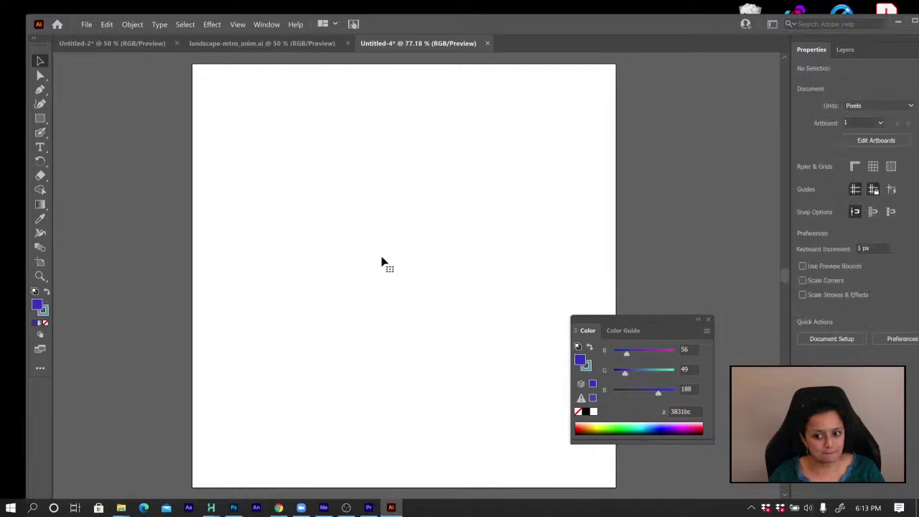
Switch to Photoshop, maximise its window on the screen, and close the floating AnimDessin2 panel
click(234, 508)
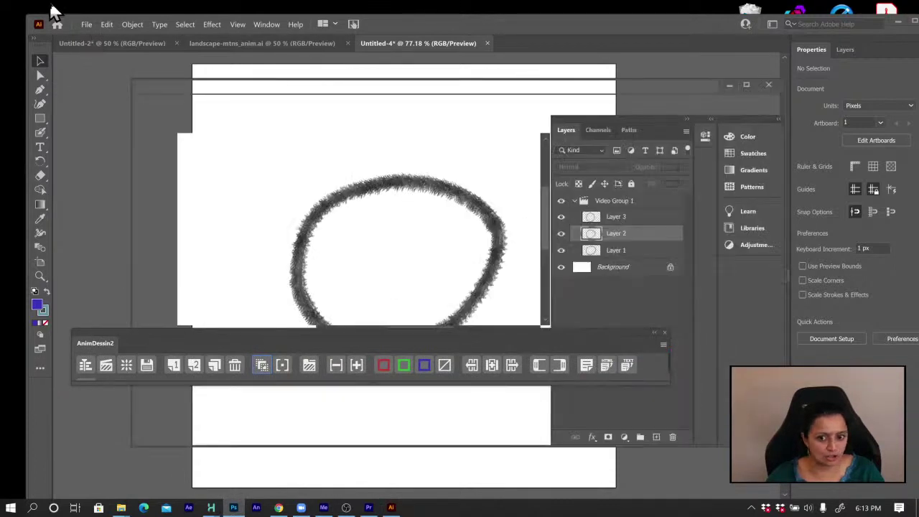
drag(52, 6, 78, 33)
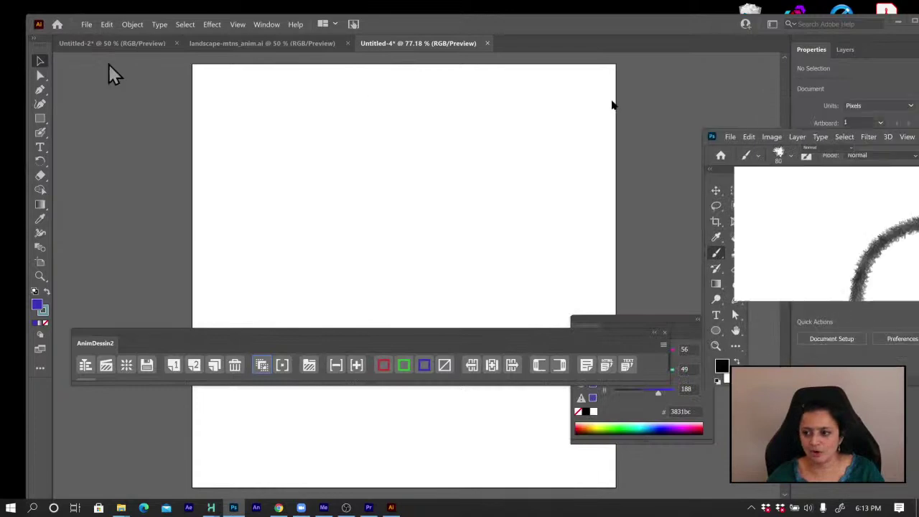
drag(901, 131, 442, 117)
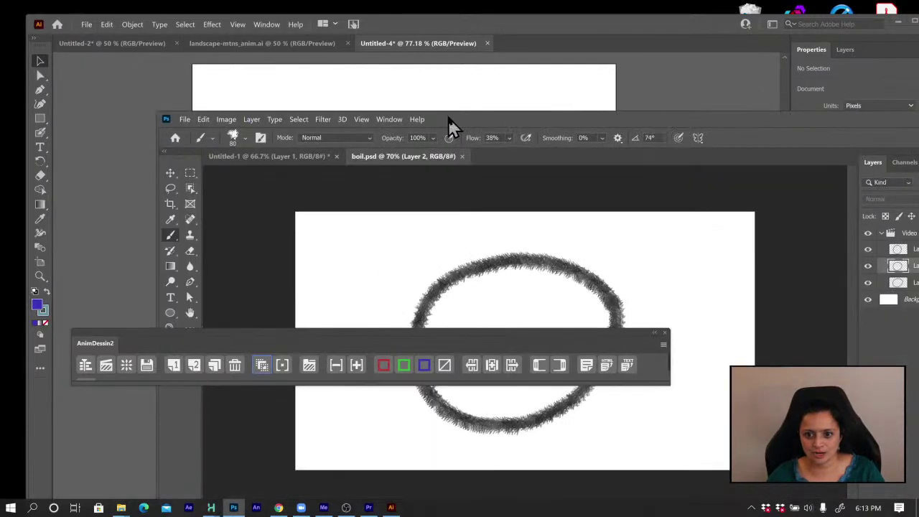
double_click(448, 119)
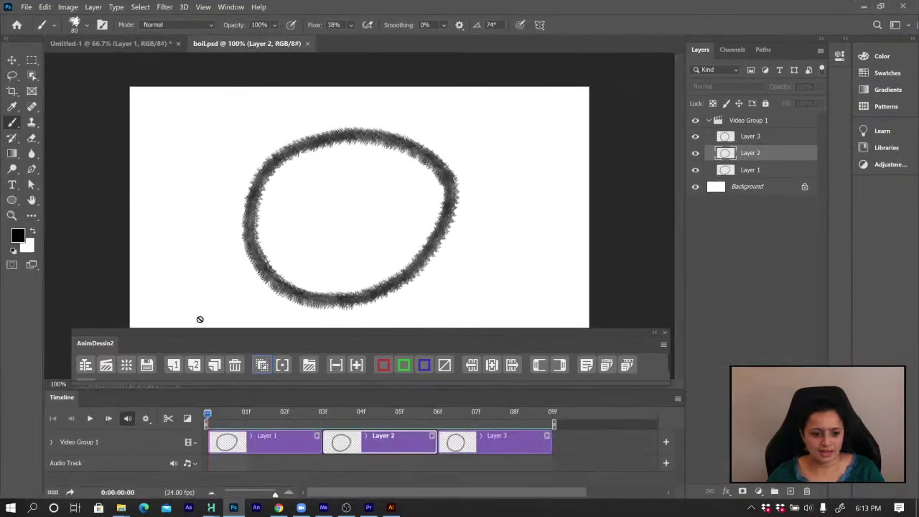
click(665, 334)
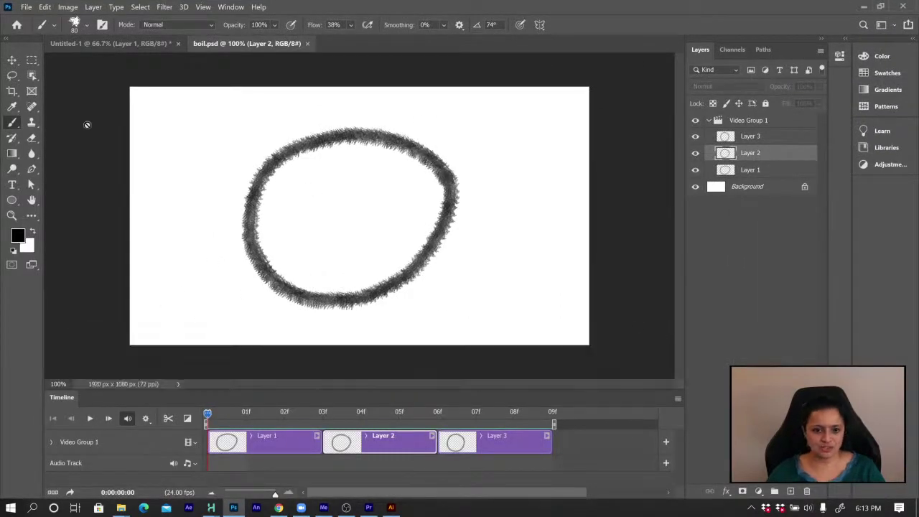
Open the TxSun-color image from the assets folder inside 10-LeonBridges
click(26, 9)
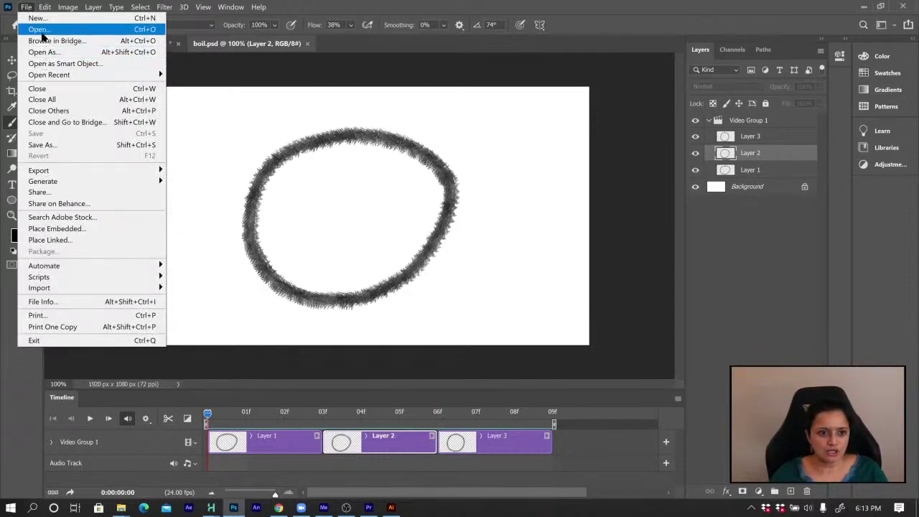
click(40, 30)
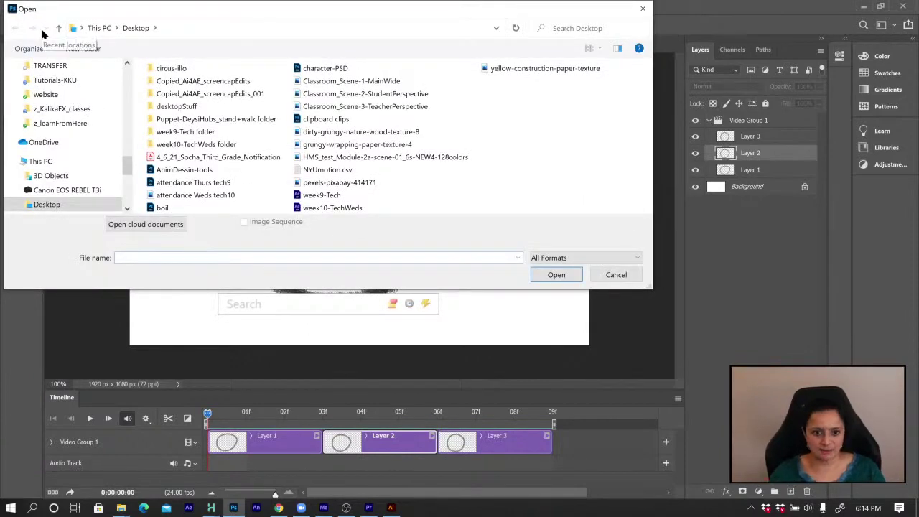
scroll(108, 143, up, 5)
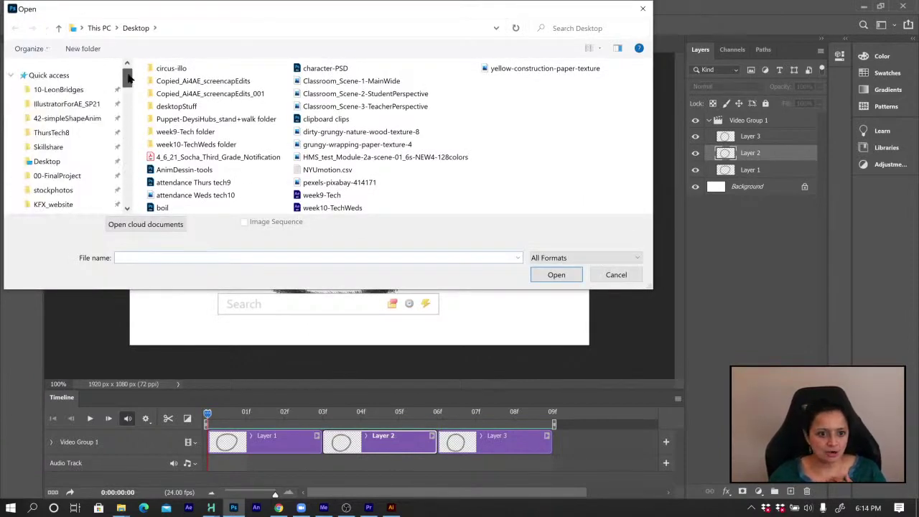
click(79, 93)
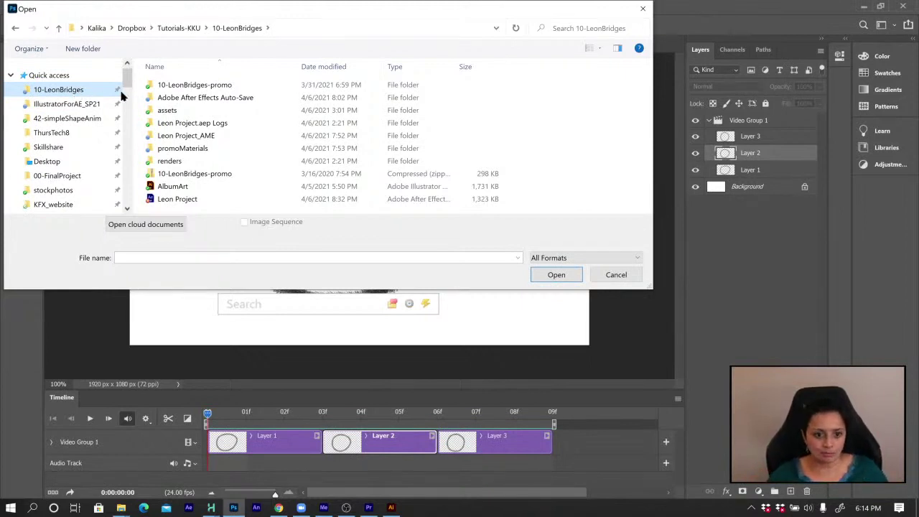
click(173, 112)
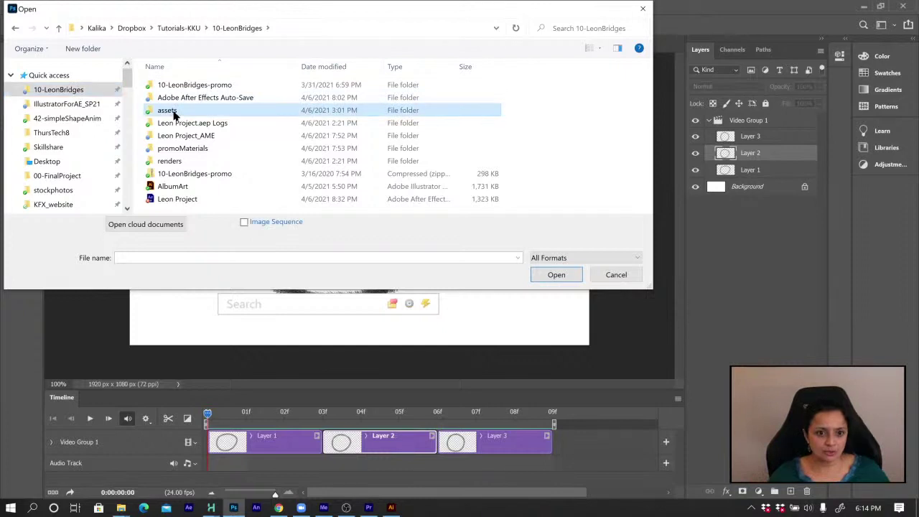
double_click(173, 112)
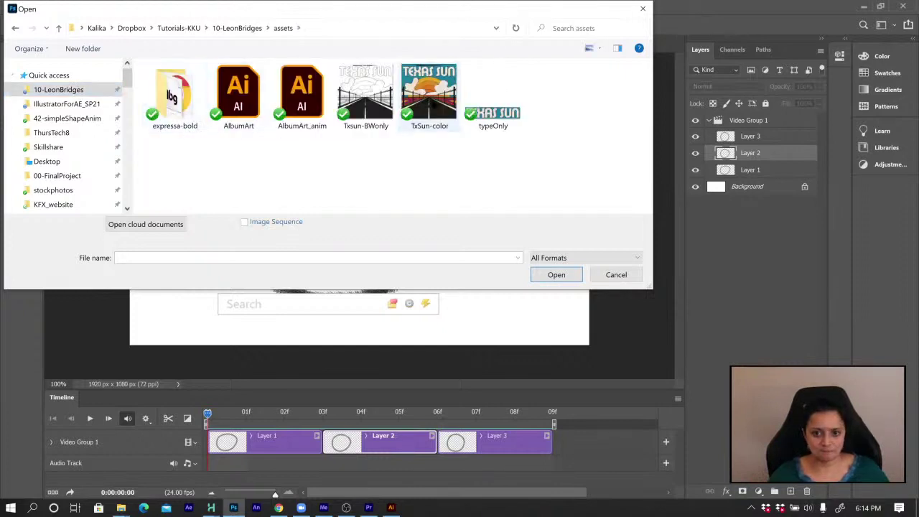
click(429, 90)
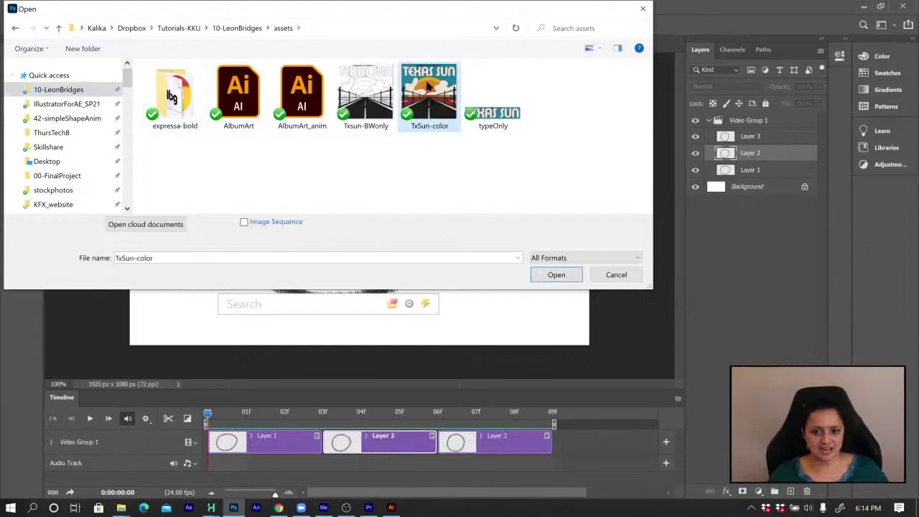
click(543, 275)
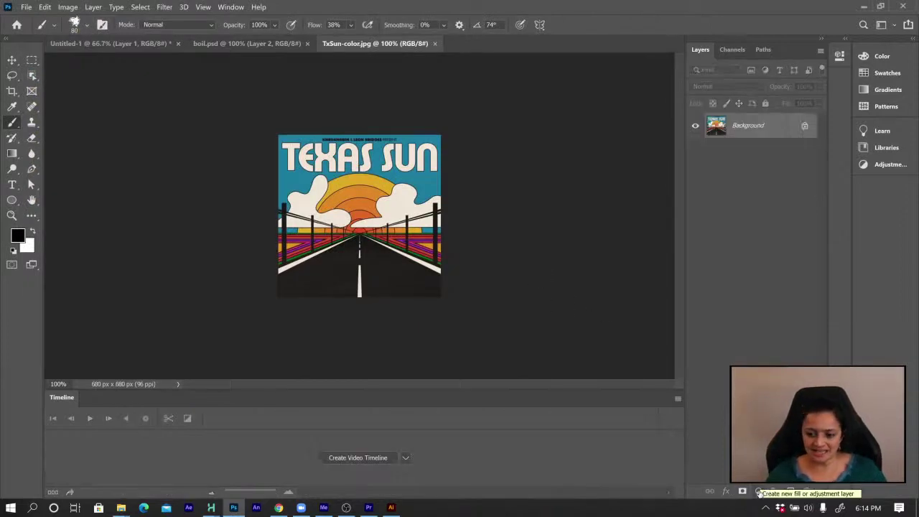
Add a Black & White adjustment layer with Reds 217, Yellows 92, Greens 271, Cyans 204 and Blues 123
click(757, 491)
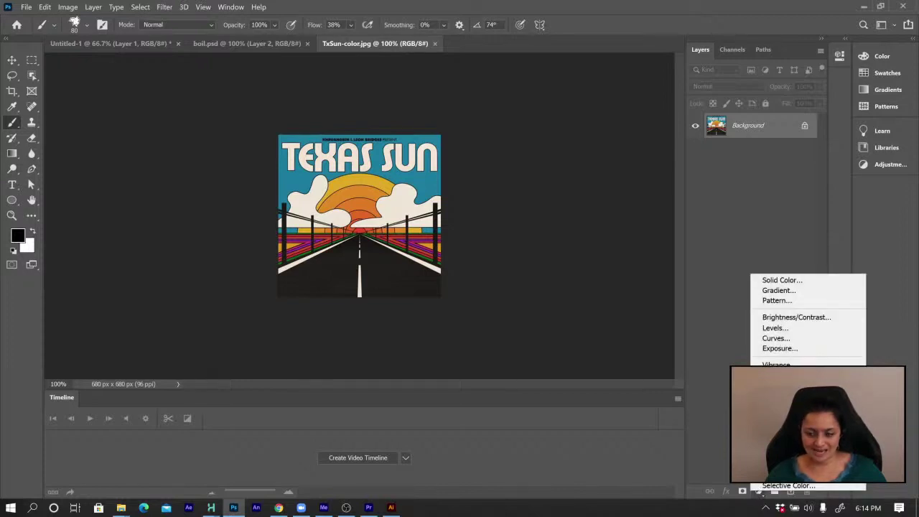
click(782, 395)
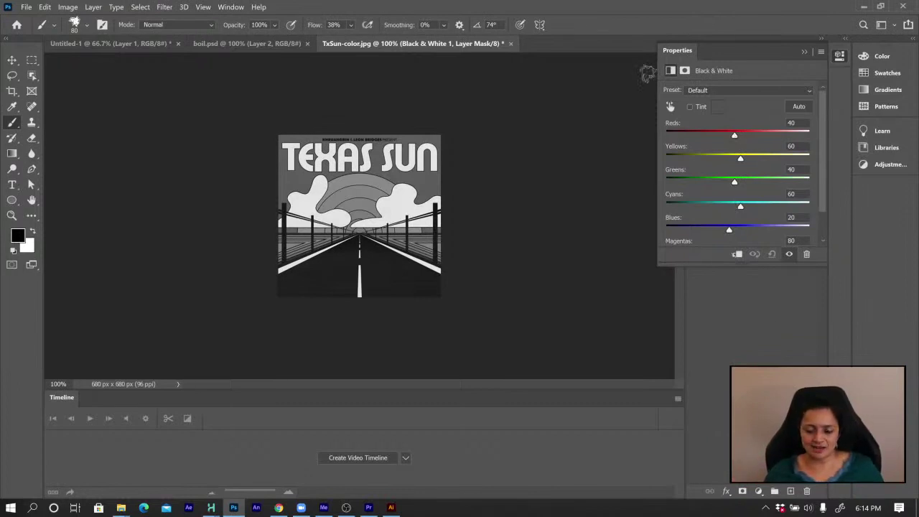
drag(734, 135, 785, 145)
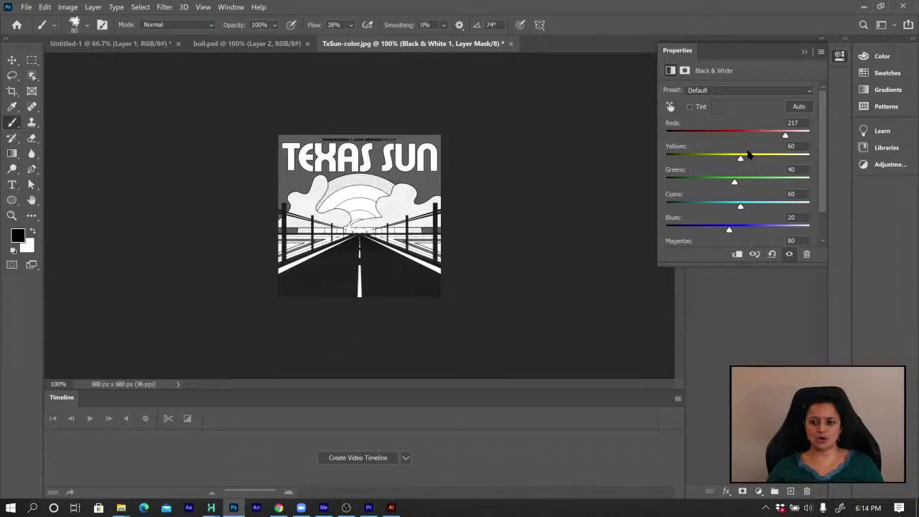
drag(742, 160, 763, 159)
drag(740, 206, 782, 209)
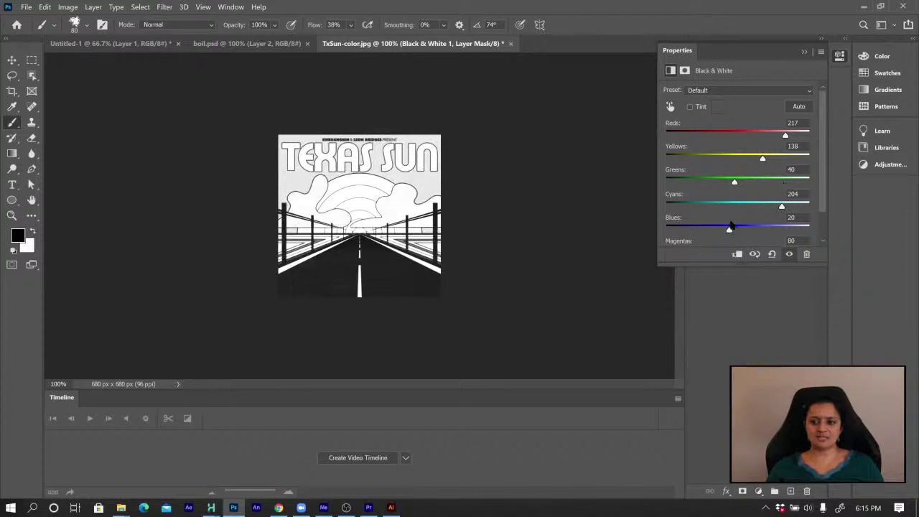
drag(728, 229, 758, 230)
drag(734, 182, 802, 183)
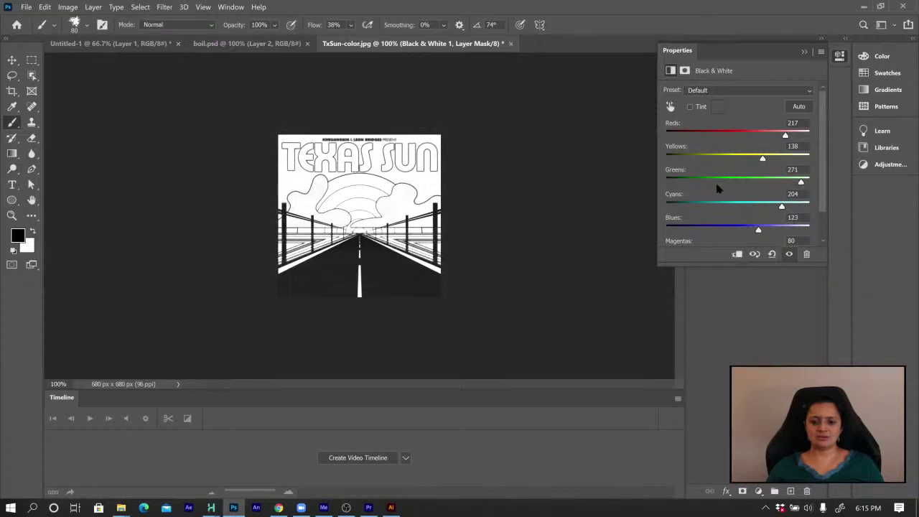
mouse_move(762, 158)
mouse_down()
mouse_move(784, 162)
mouse_move(750, 169)
mouse_up()
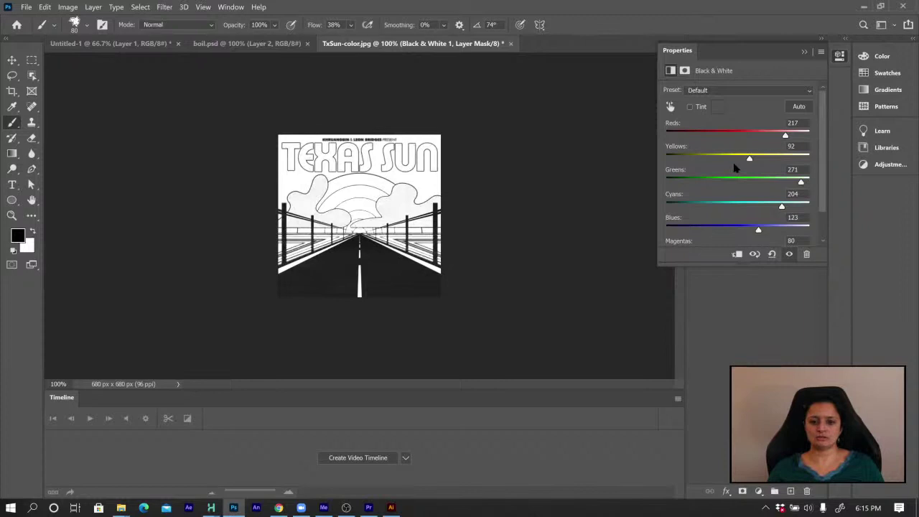
click(804, 51)
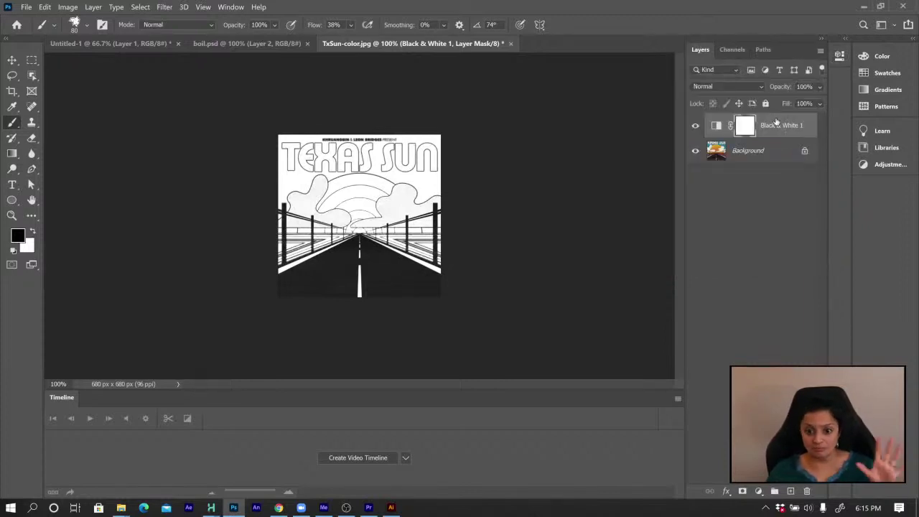
click(25, 7)
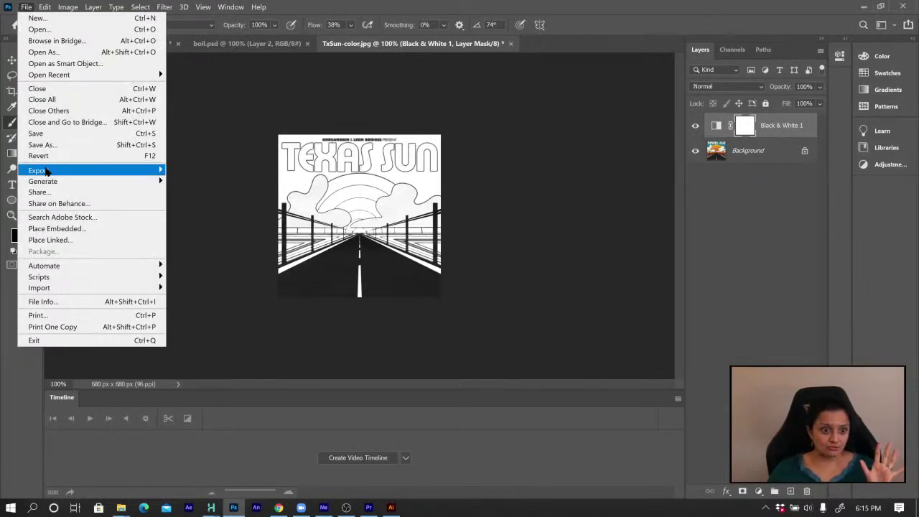
mouse_move(46, 173)
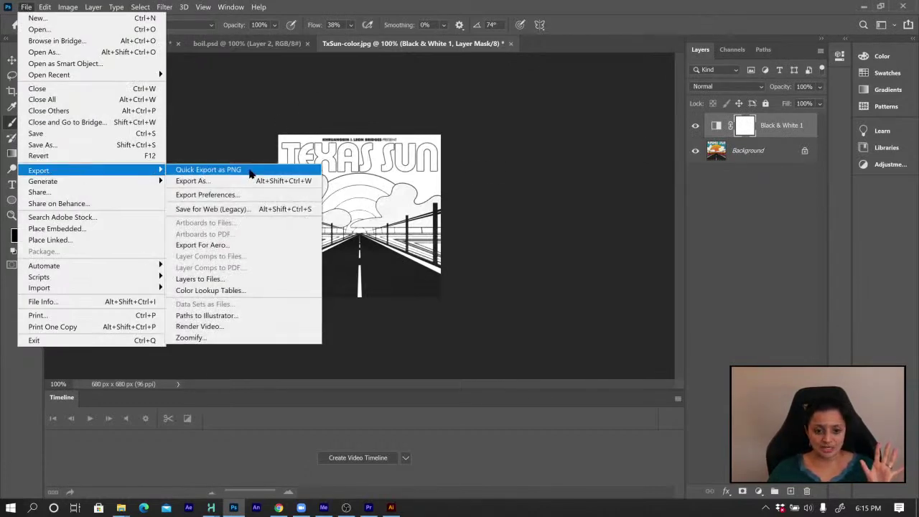
click(250, 173)
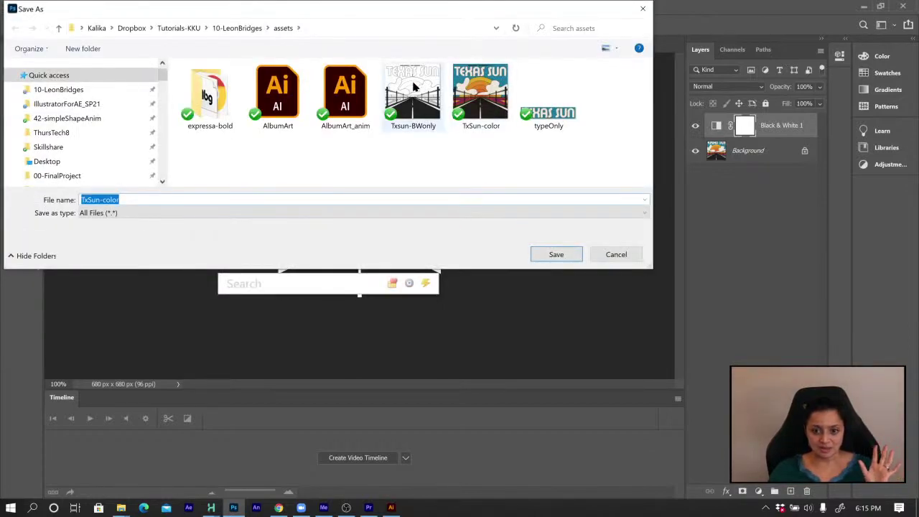
click(615, 254)
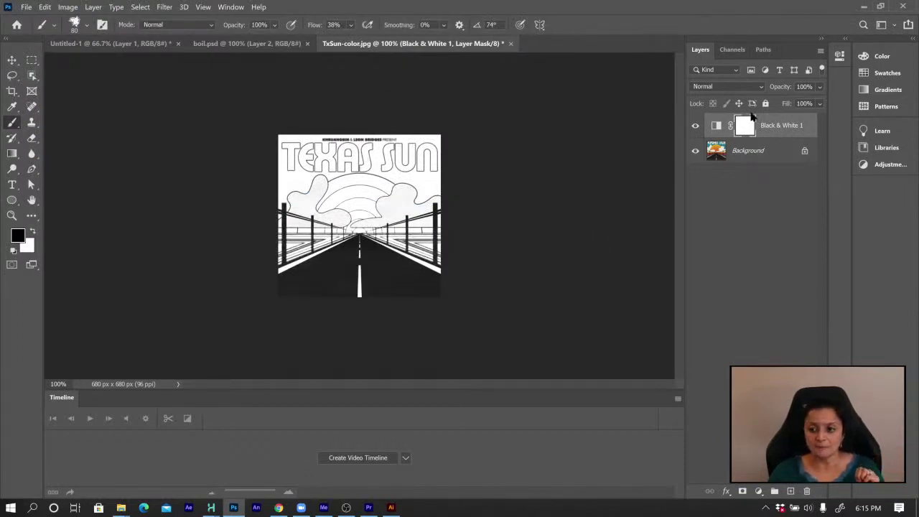
Hide the Black & White adjustment layer and marquee-select the TEXAS SUN title on the Background layer
click(694, 127)
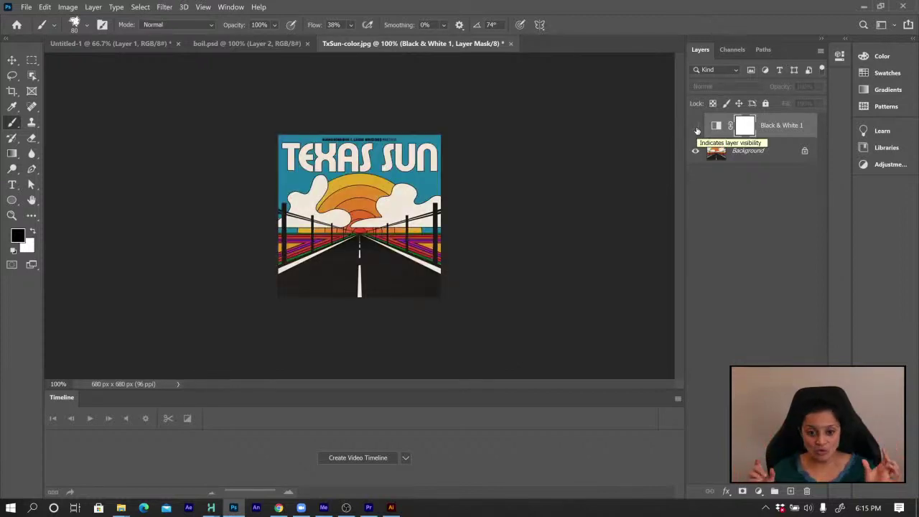
key(ctrl+plus)
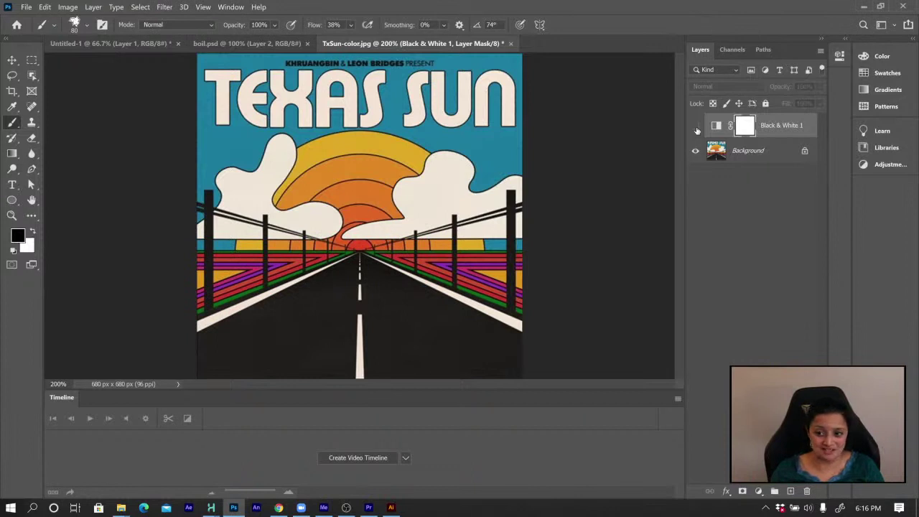
click(759, 153)
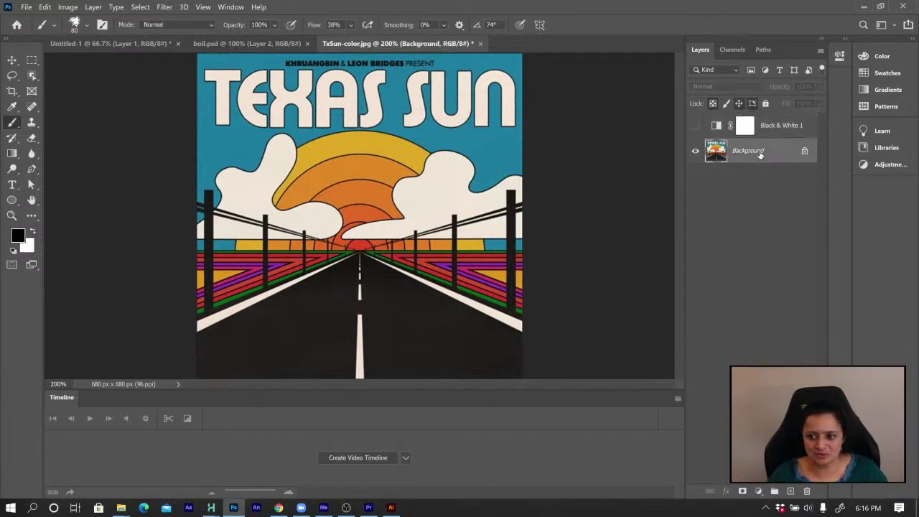
click(31, 60)
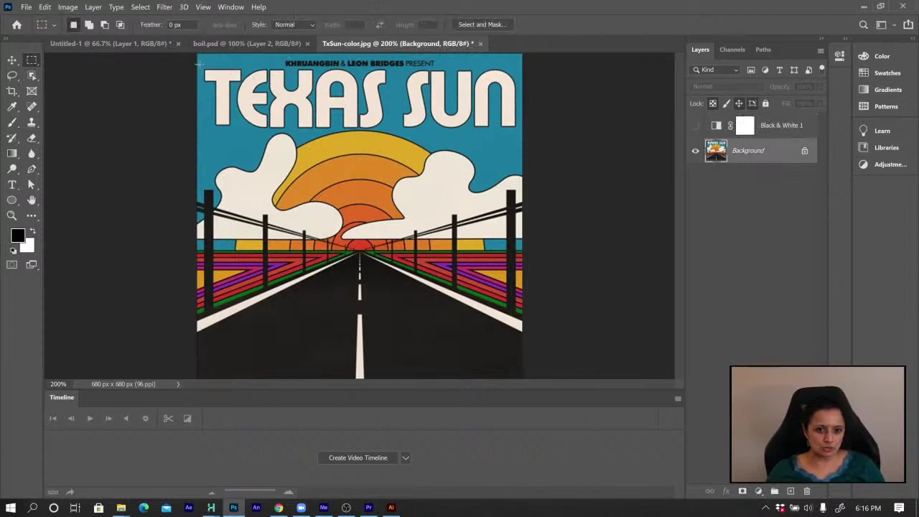
drag(198, 63, 518, 132)
Run Match Font on the selected TEXAS SUN title to look for similar fonts, and dismiss the results
click(116, 7)
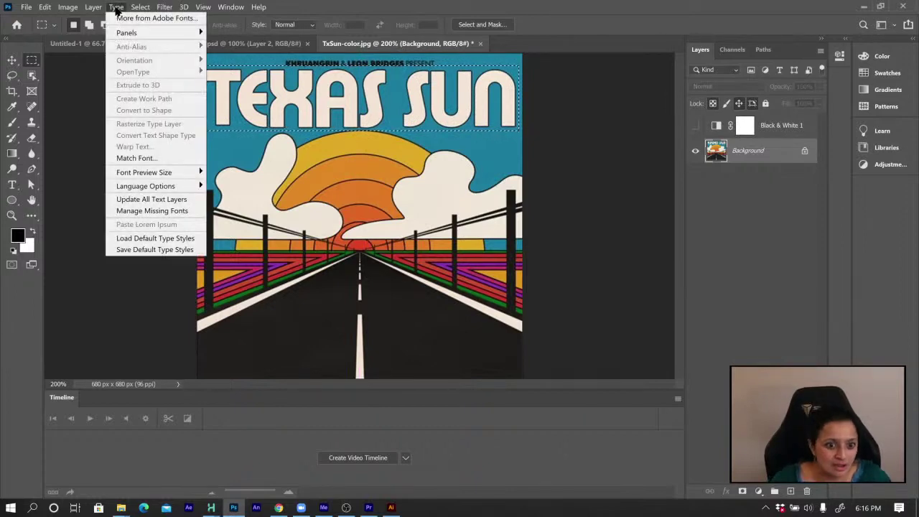
click(141, 159)
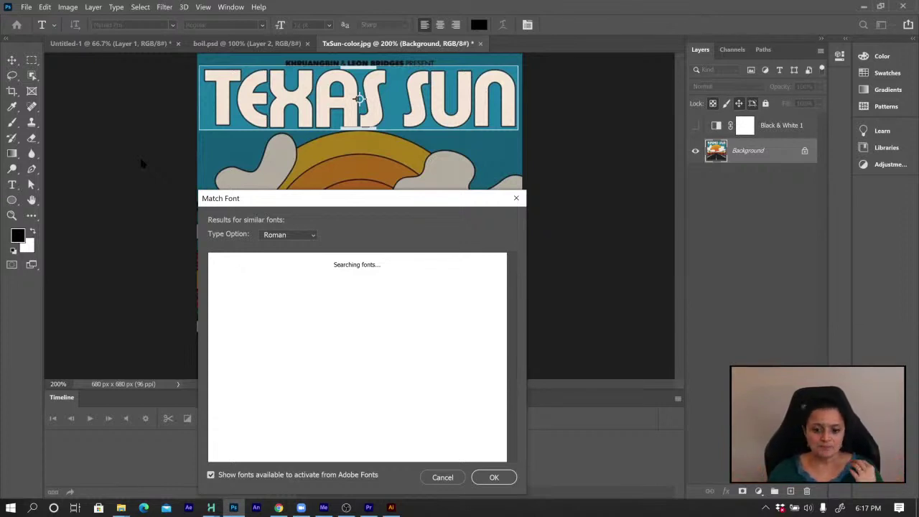
drag(384, 200, 396, 152)
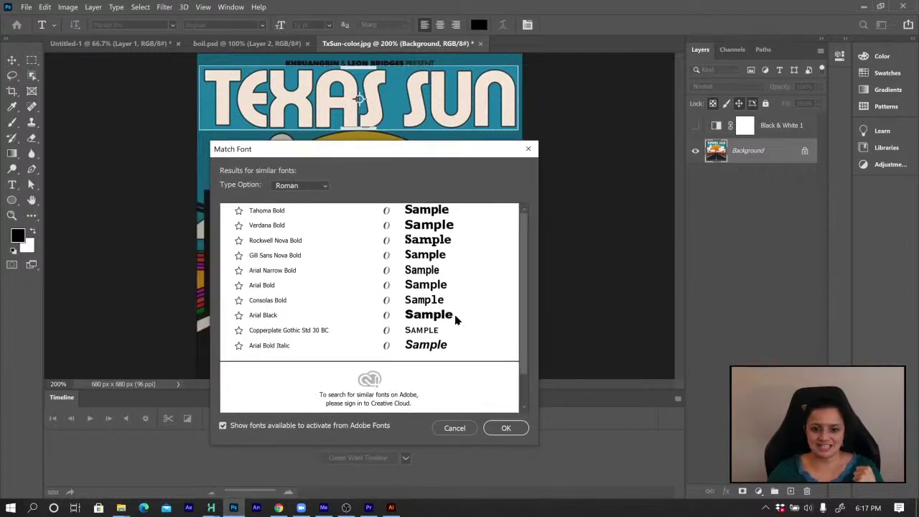
click(454, 428)
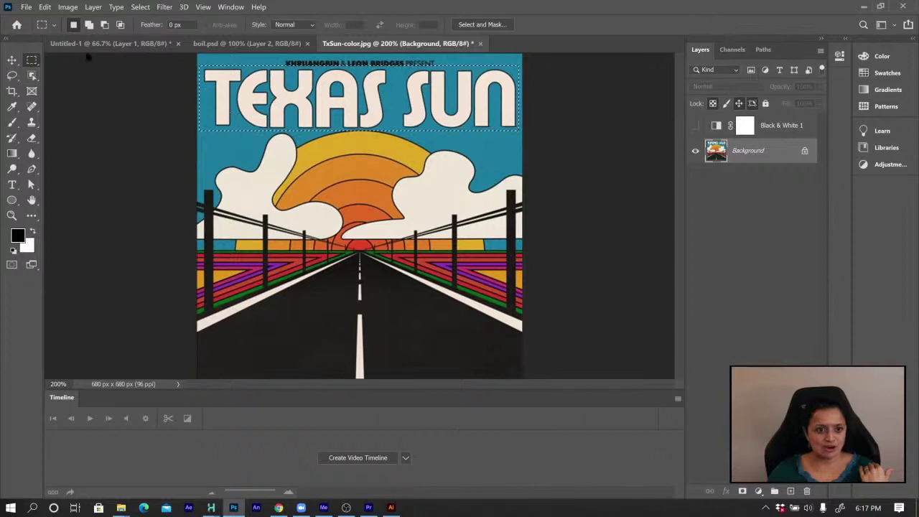
Crop the TxSun-color image to the selection around the TEXAS SUN title
click(44, 7)
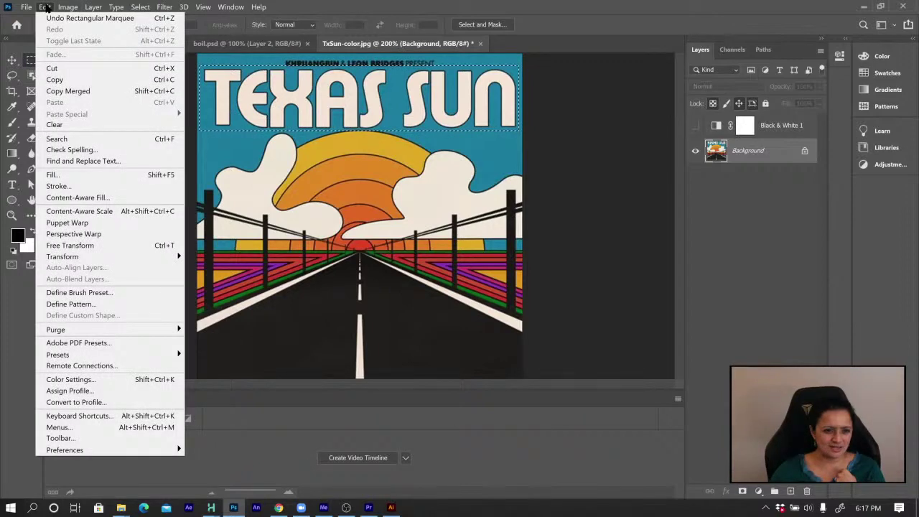
mouse_move(68, 7)
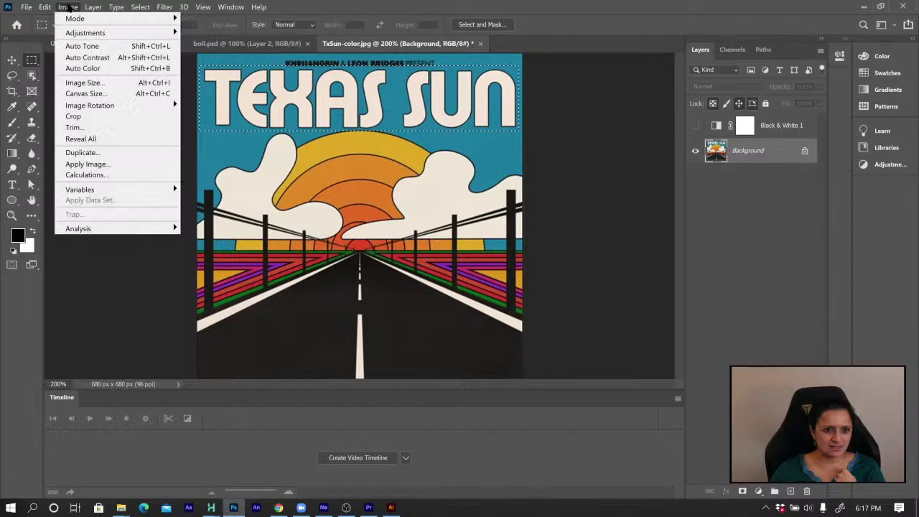
click(73, 116)
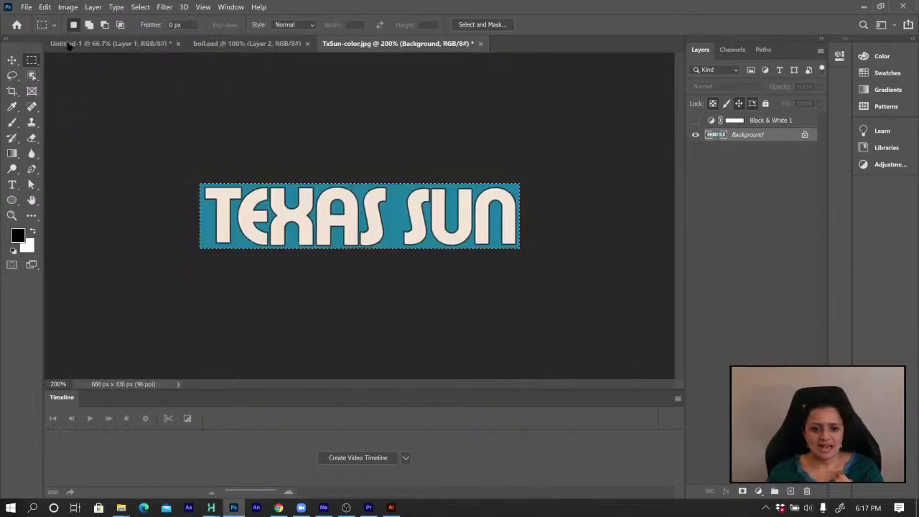
click(27, 7)
mouse_move(43, 170)
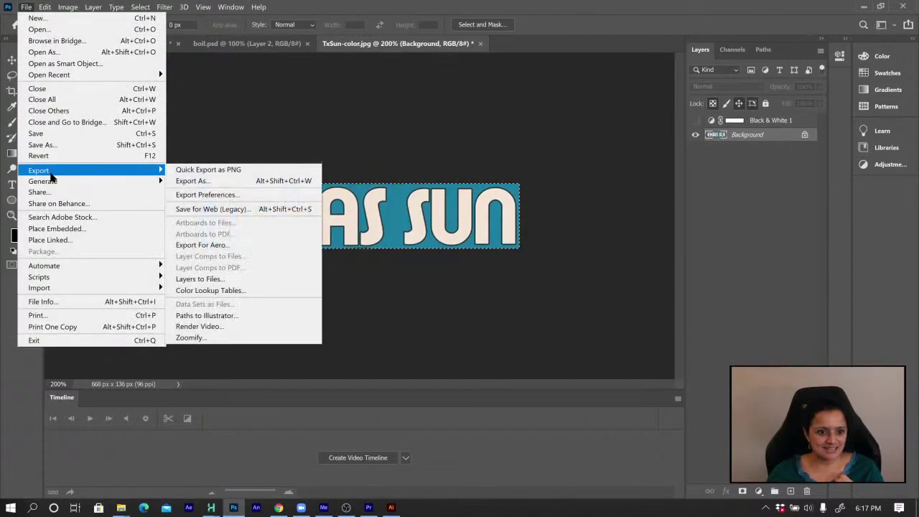
click(225, 173)
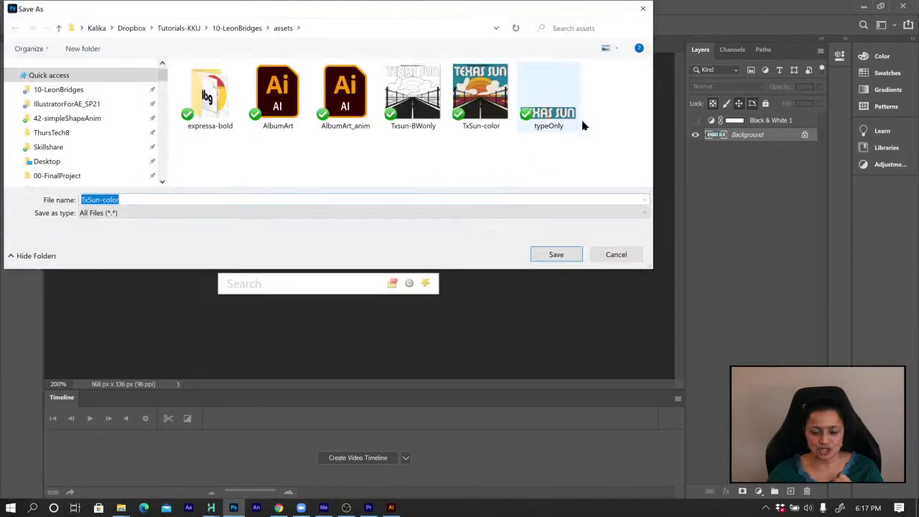
click(617, 254)
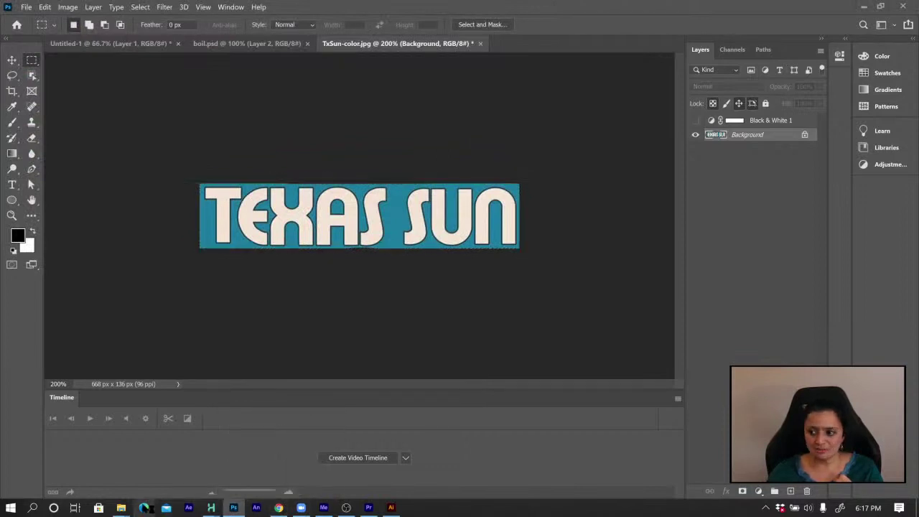
Switch to the Edge browser, move its window up into view, and go to whatthefont.com
click(143, 507)
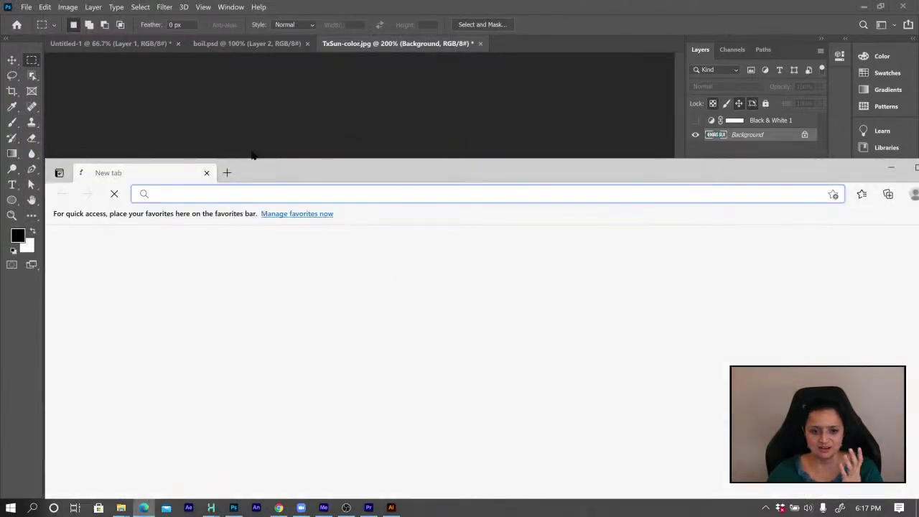
drag(266, 170, 240, 50)
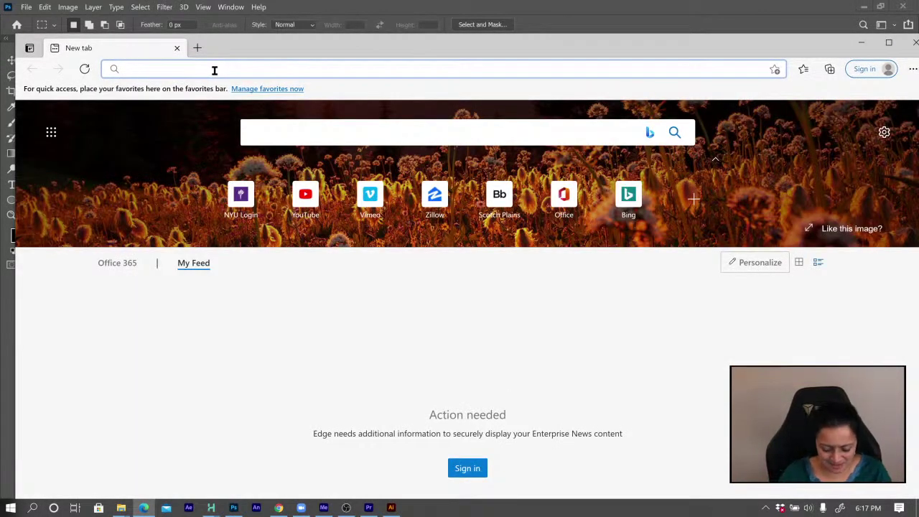
text(whatthefon)
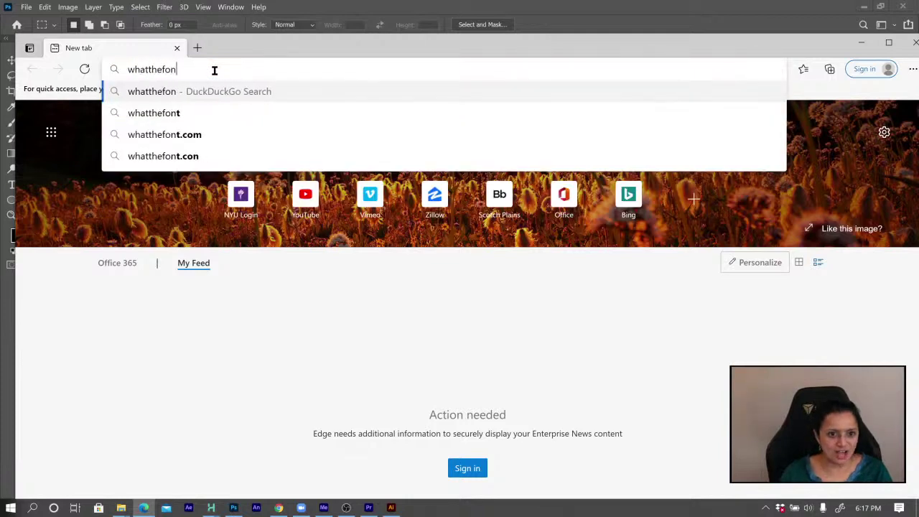
text(t.com)
key(Return)
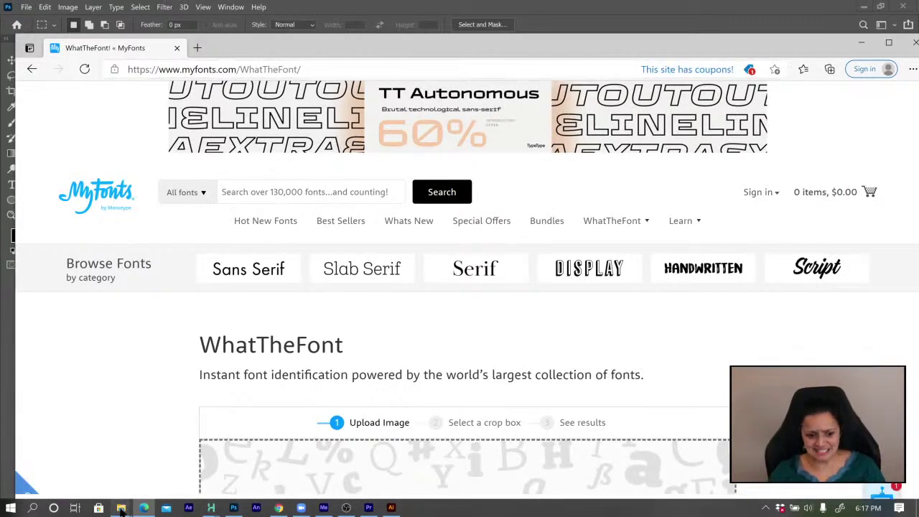
Open the assets folder of 10-LeonBridges in File Explorer and dismiss the sign-up pop-up on the WhatTheFont page
mouse_move(120, 507)
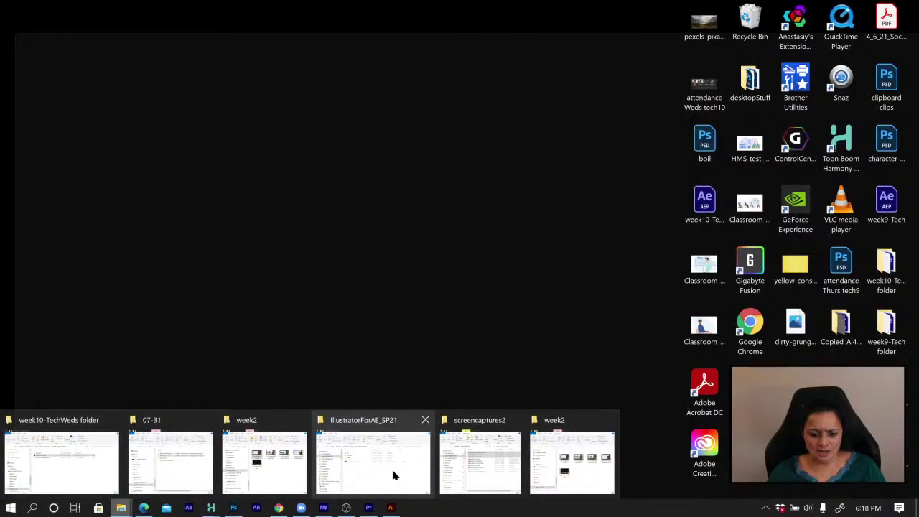
click(394, 475)
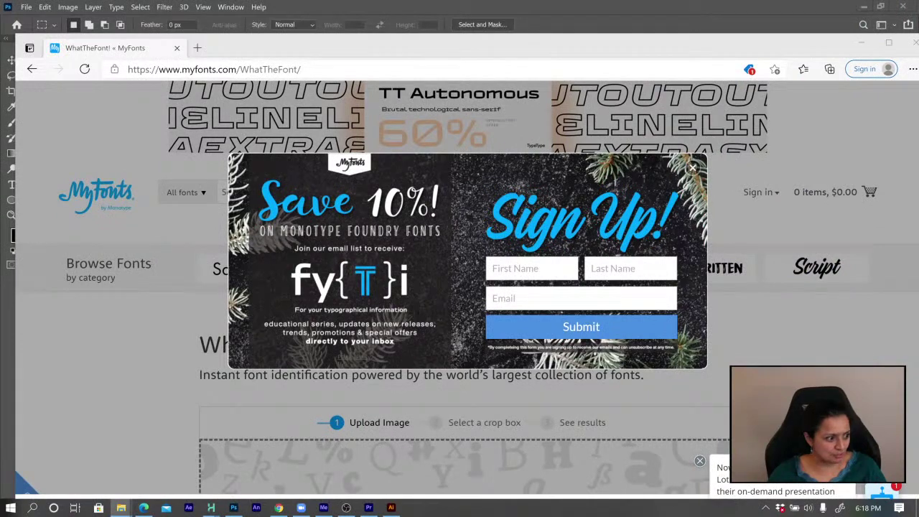
drag(0, 80, 591, 114)
drag(484, 123, 634, 246)
click(691, 167)
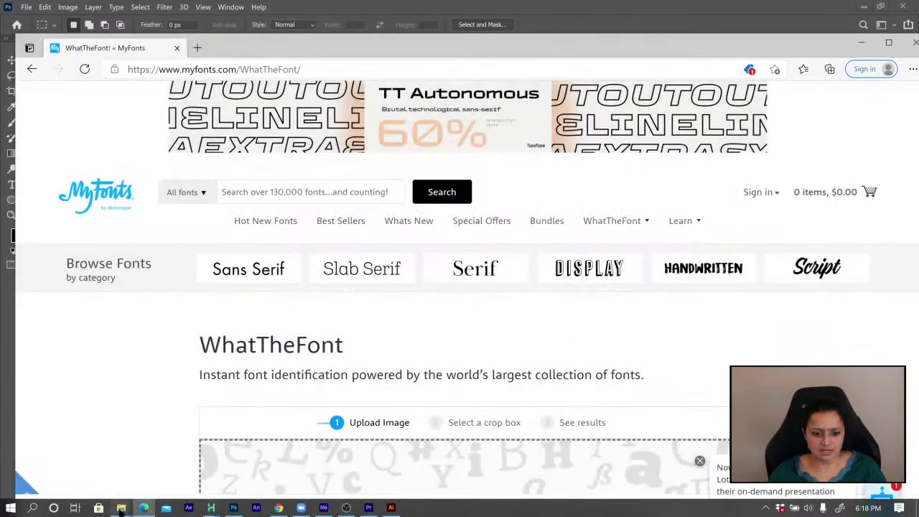
Place the assets folder window beside the WhatTheFont upload area and upload the typeOnly image
click(121, 507)
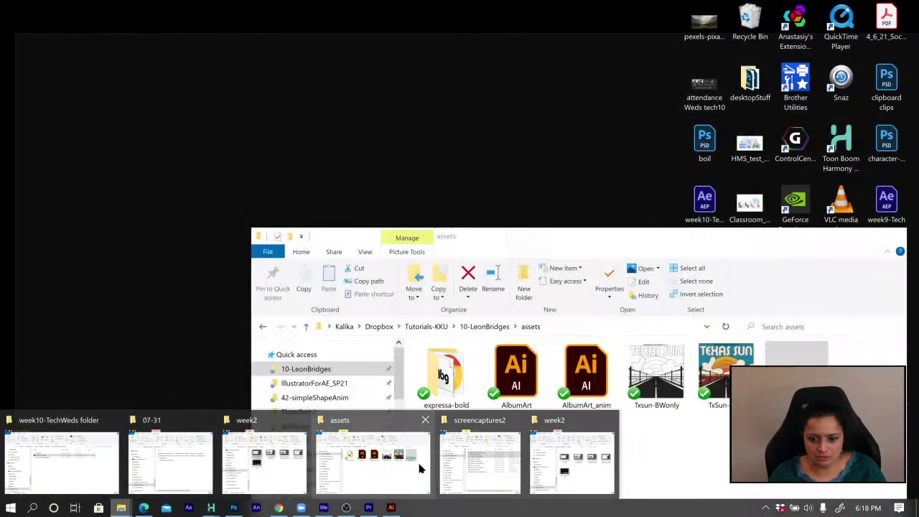
click(395, 468)
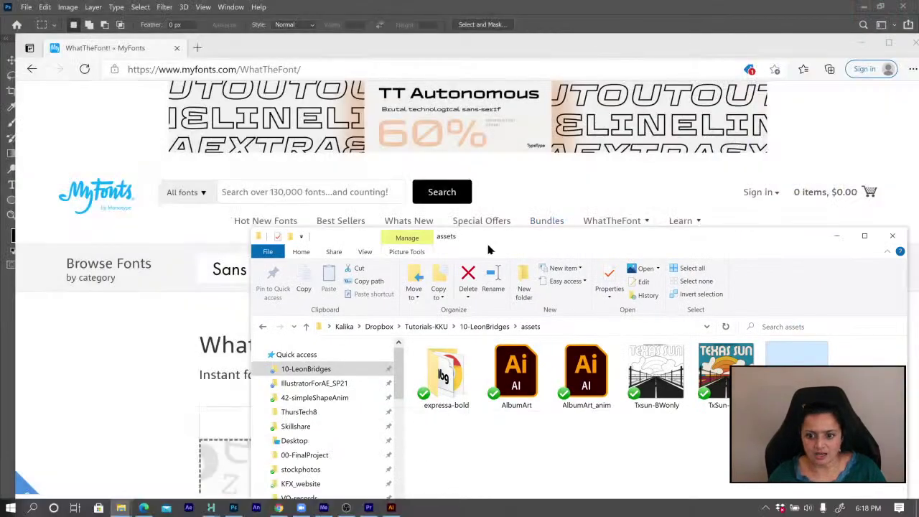
drag(517, 238, 613, 118)
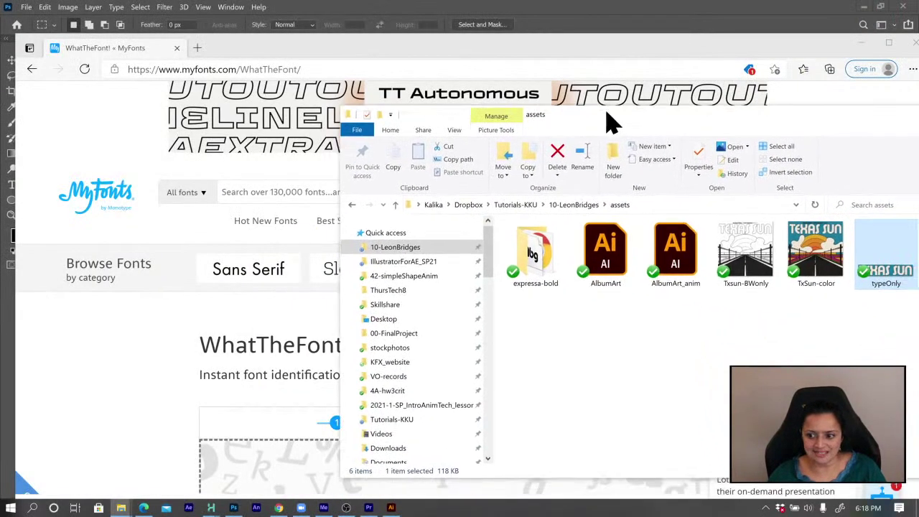
drag(887, 267, 277, 463)
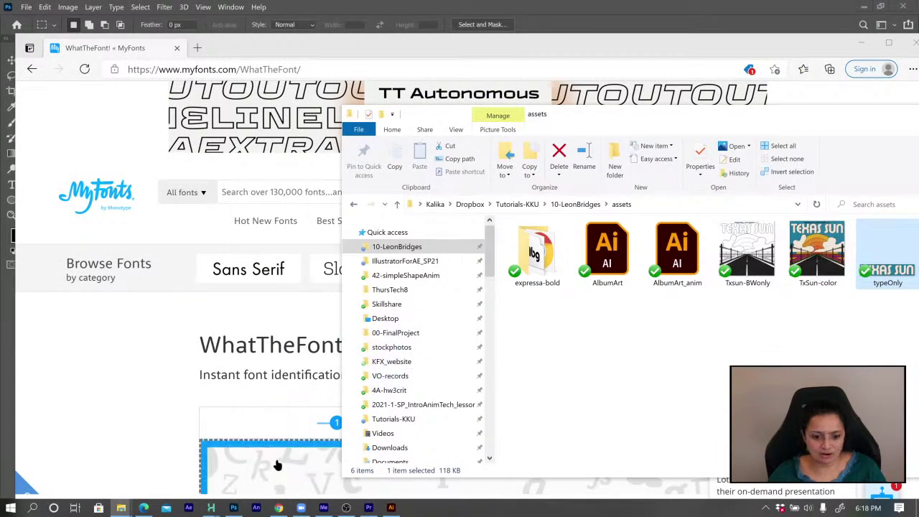
Identify the font of the cropped word TEXAS with WhatTheFont, and close the browser after viewing the matches
scroll(459, 369, down, 2)
scroll(550, 386, down, 3)
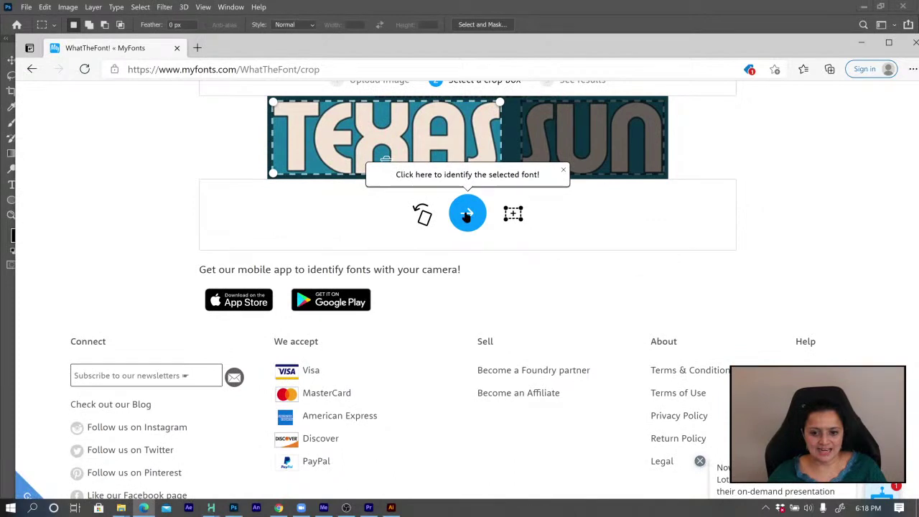
click(467, 214)
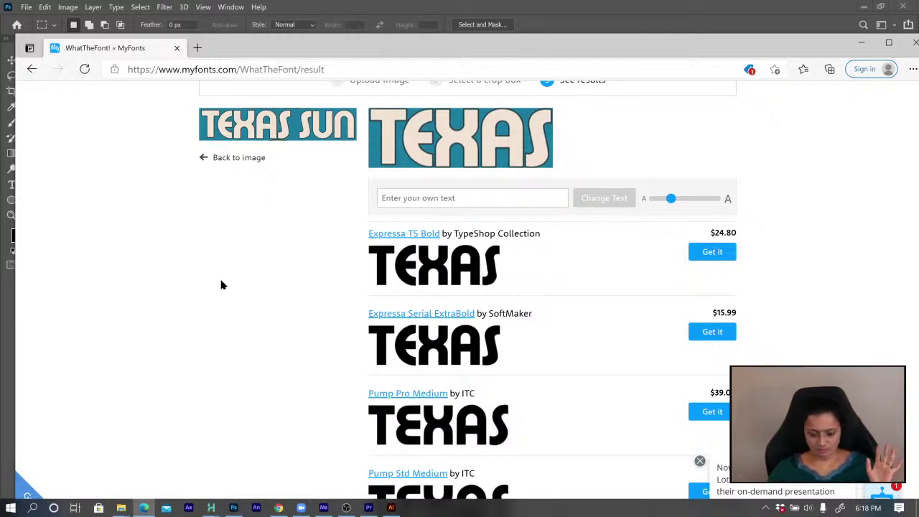
scroll(242, 283, up, 3)
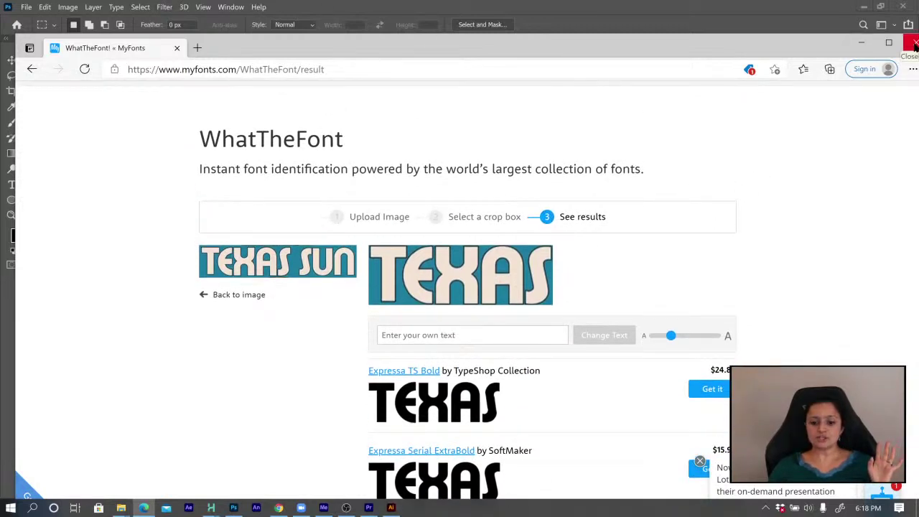
click(913, 46)
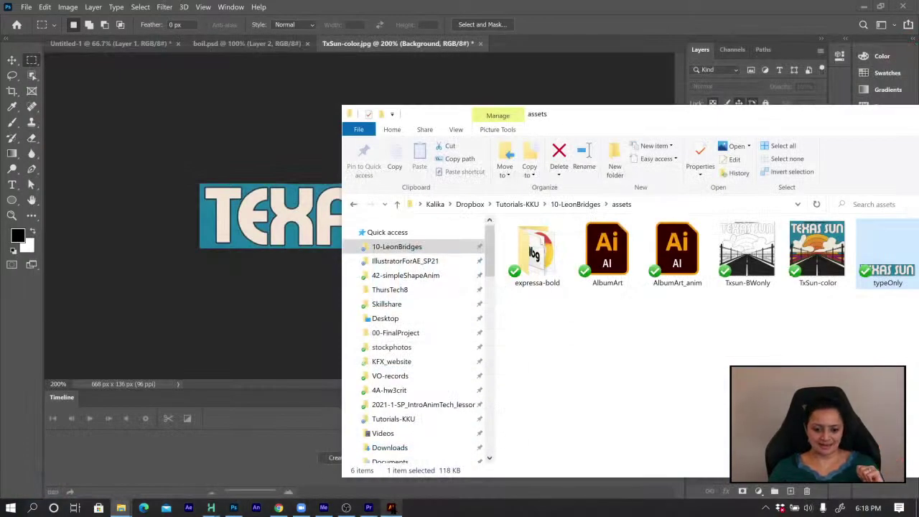
Switch to the Untitled-4 document in Illustrator, with its layer list shown and the window maximised
mouse_move(391, 505)
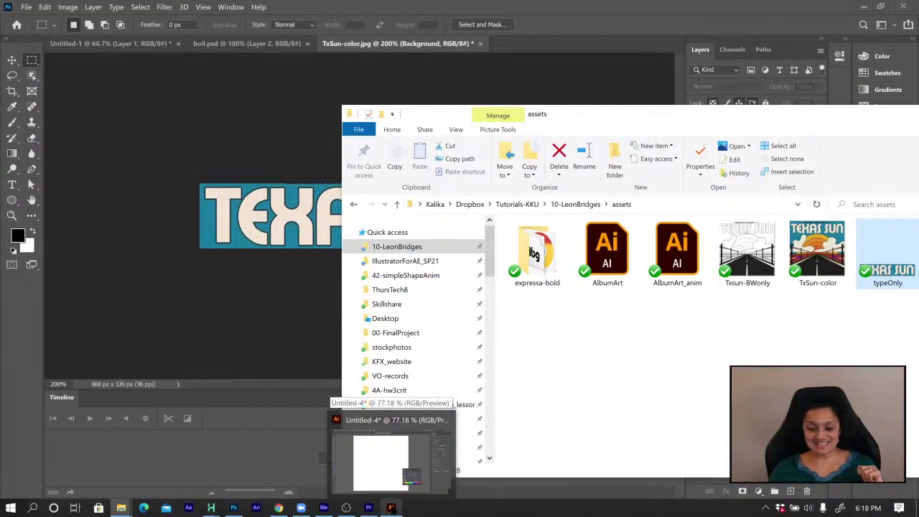
click(387, 452)
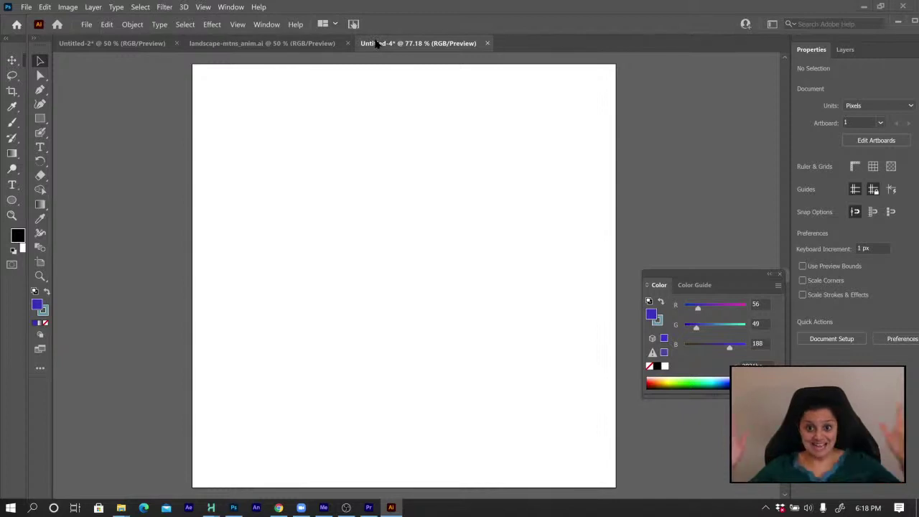
click(845, 50)
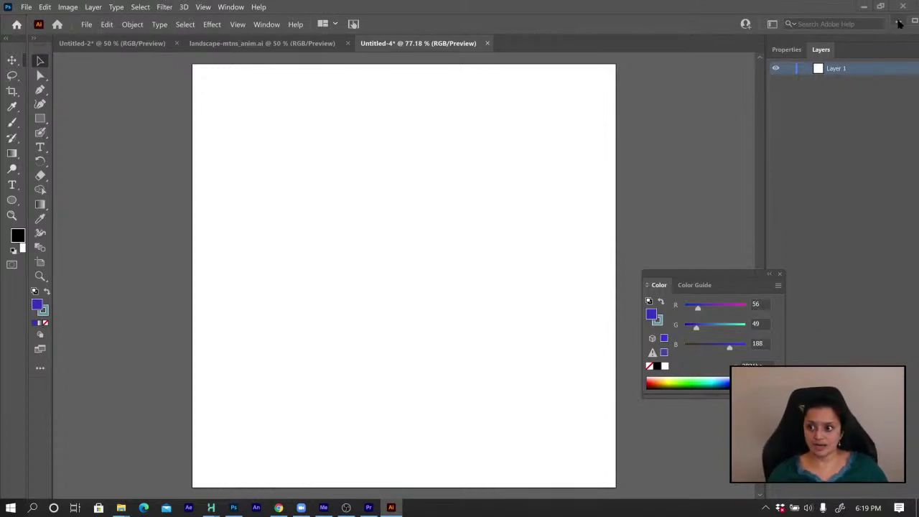
click(914, 22)
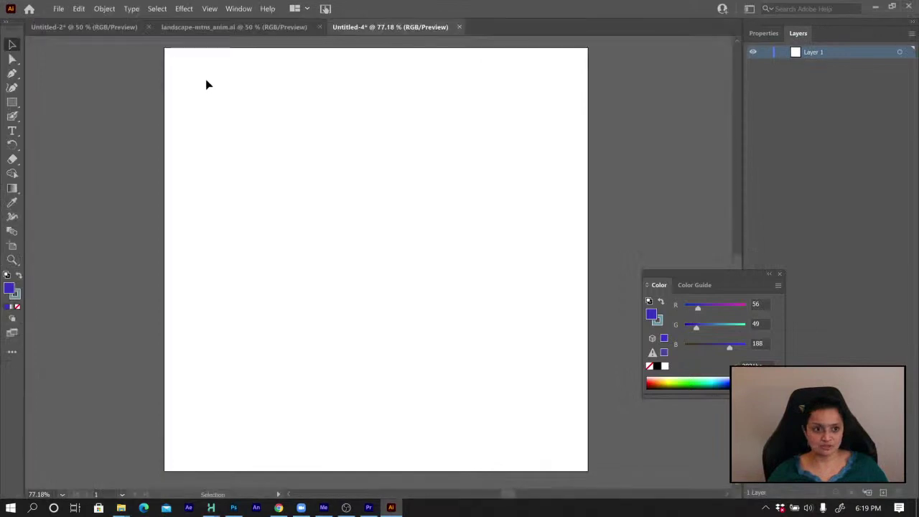
Place the Txsun-BWonly image from the 10-LeonBridges assets folder and scale it to cover the whole artboard
click(58, 9)
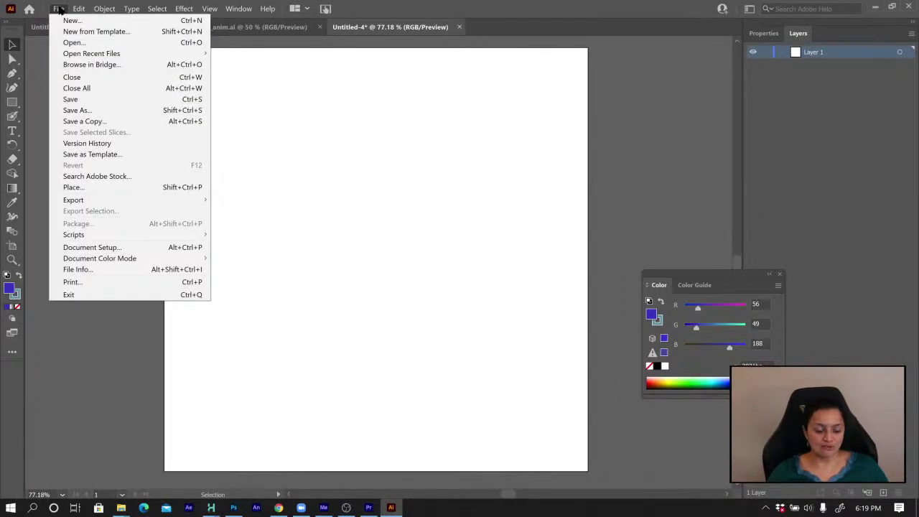
click(91, 191)
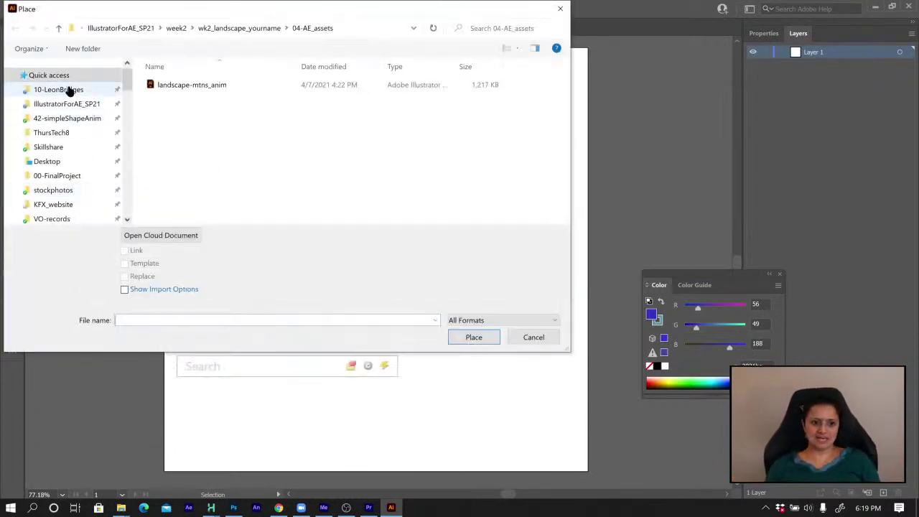
click(67, 89)
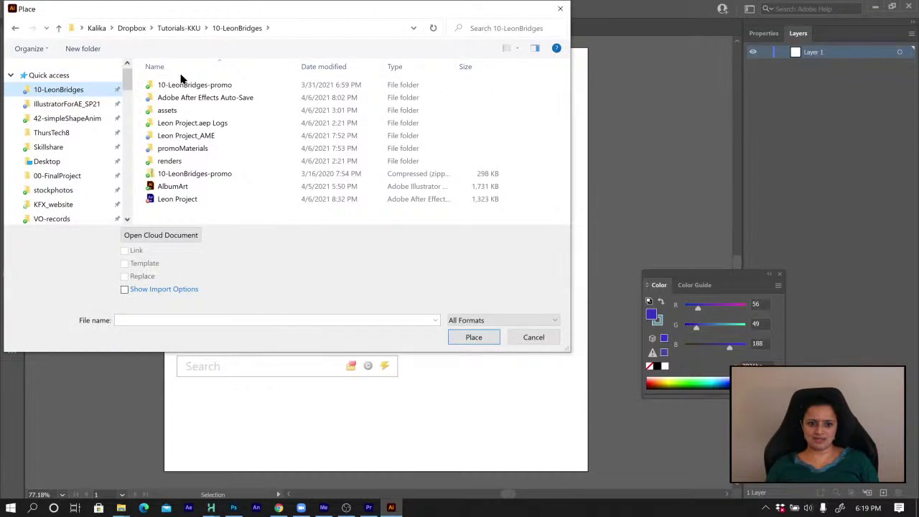
double_click(181, 109)
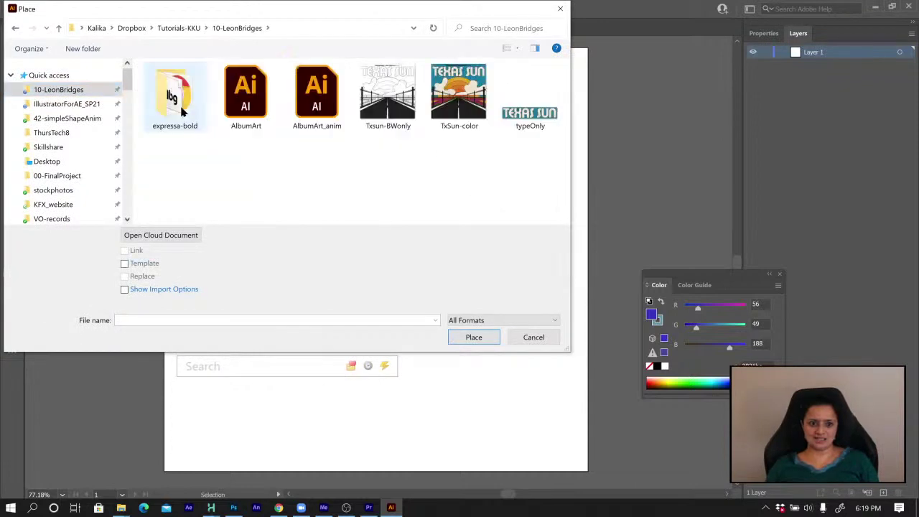
click(454, 93)
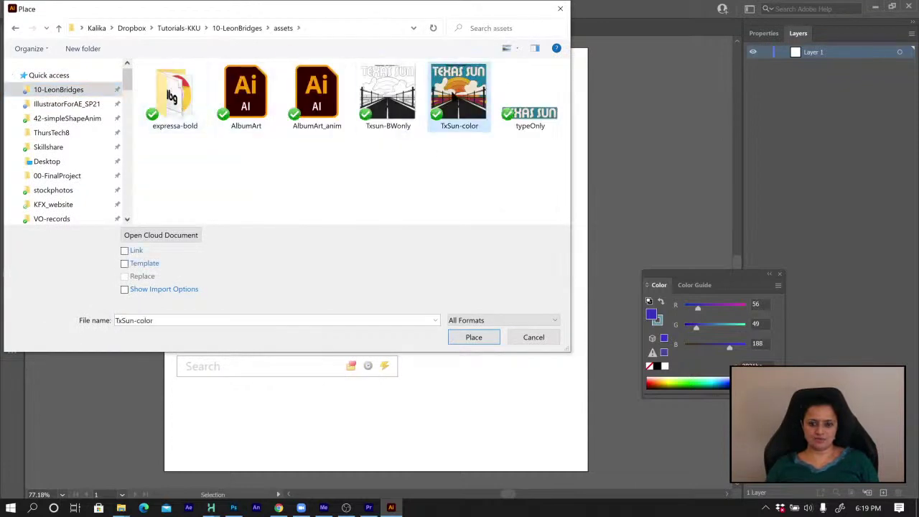
click(396, 99)
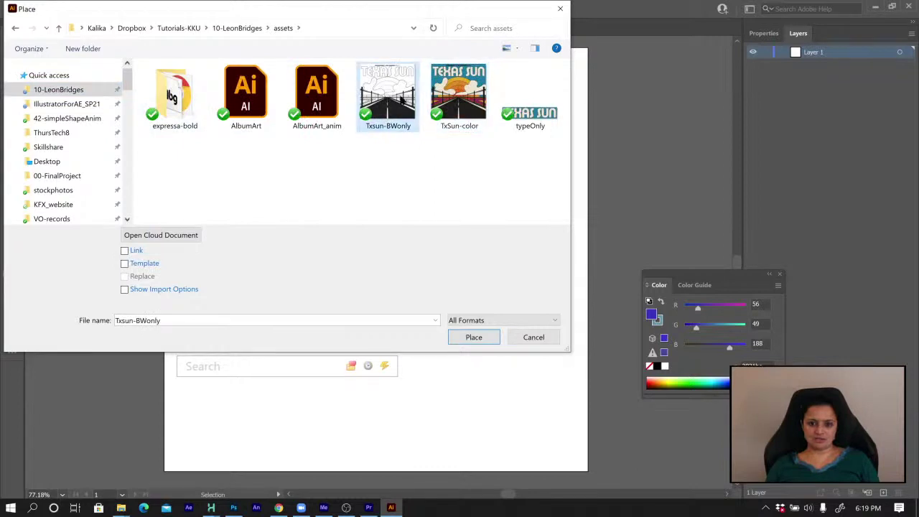
click(470, 337)
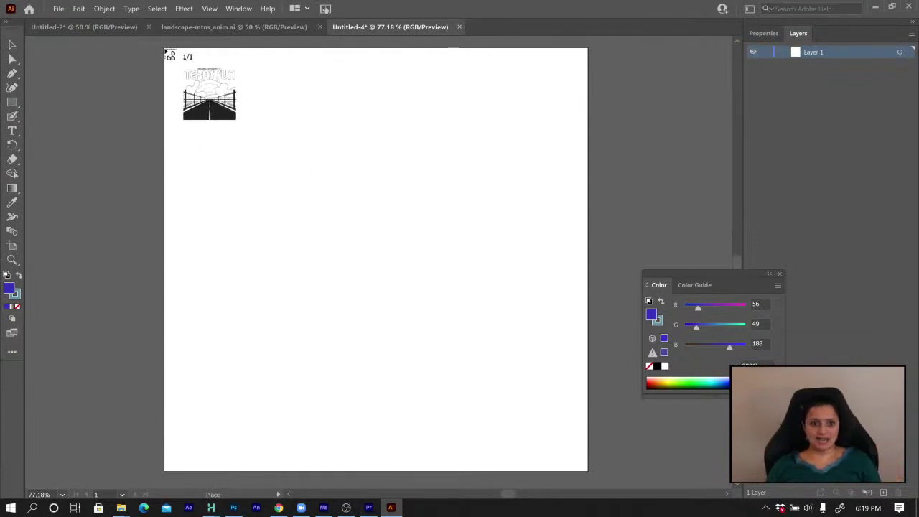
drag(166, 53, 528, 414)
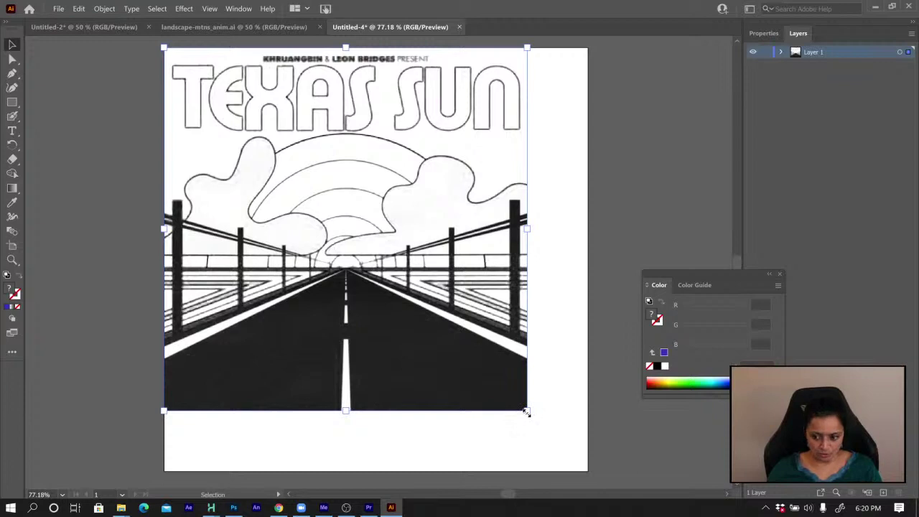
drag(526, 411, 589, 488)
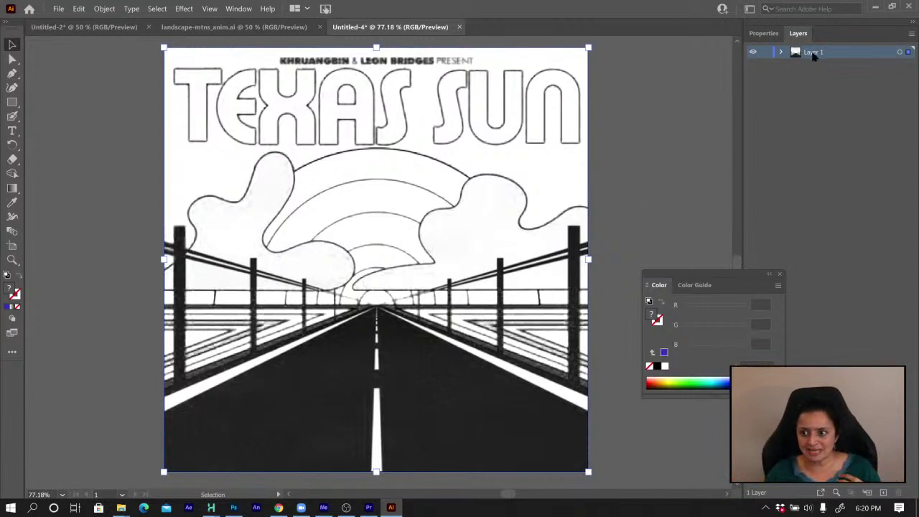
Rename Layer 1 as sketch and try out locking and unlocking it
double_click(813, 52)
text(sketch)
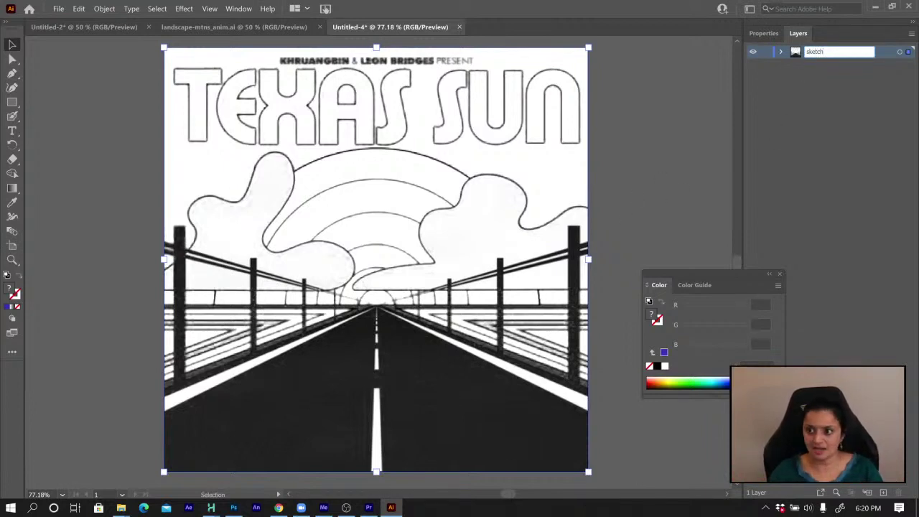
click(765, 52)
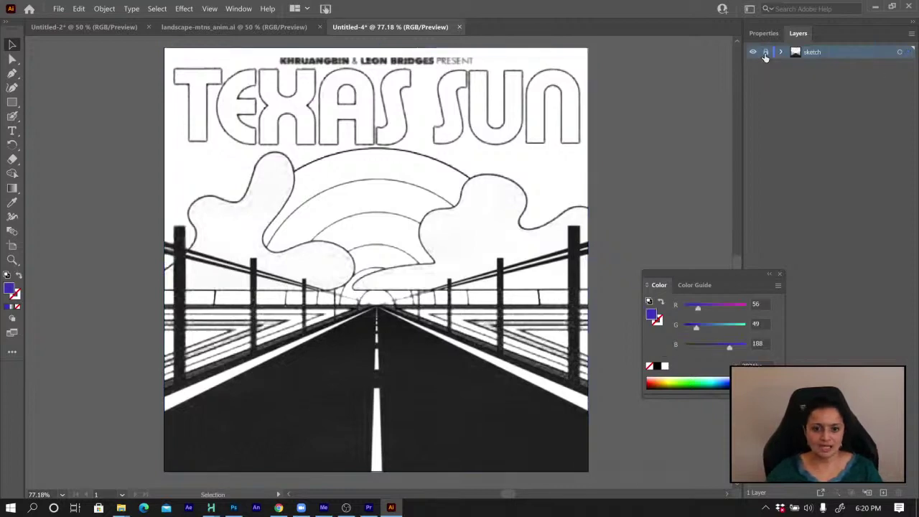
click(765, 52)
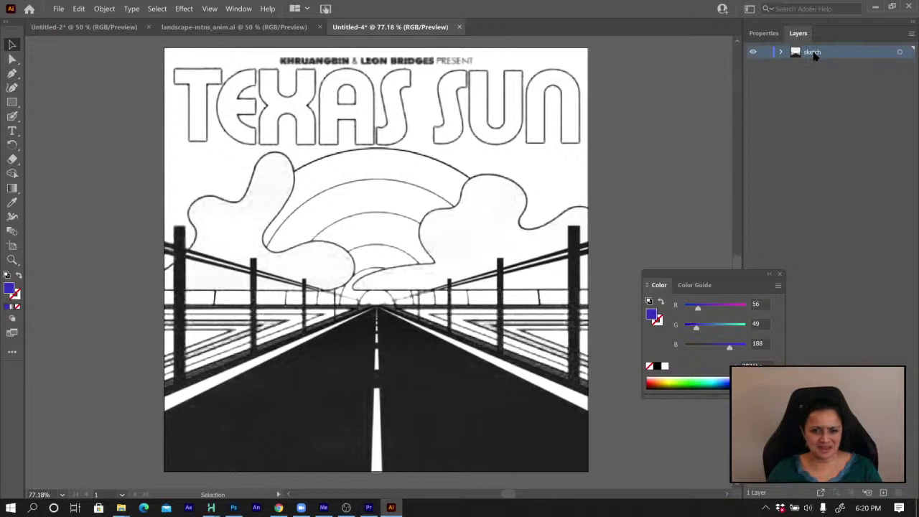
Lower the opacity of the sketch layer's artwork to 58% and lock the layer
click(900, 53)
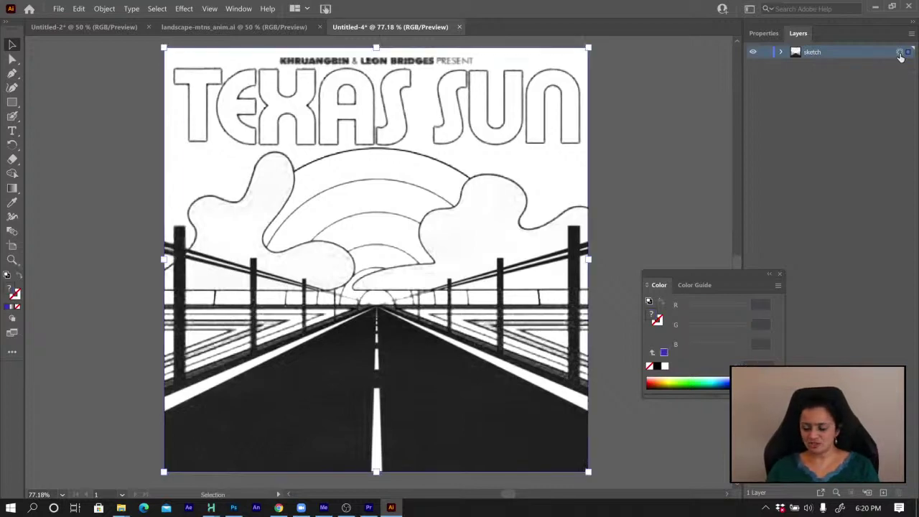
click(763, 34)
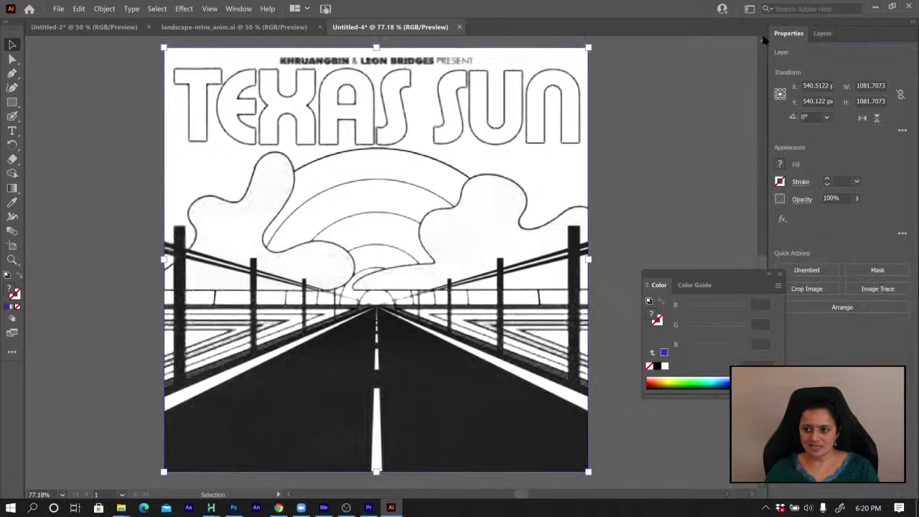
click(856, 198)
click(835, 214)
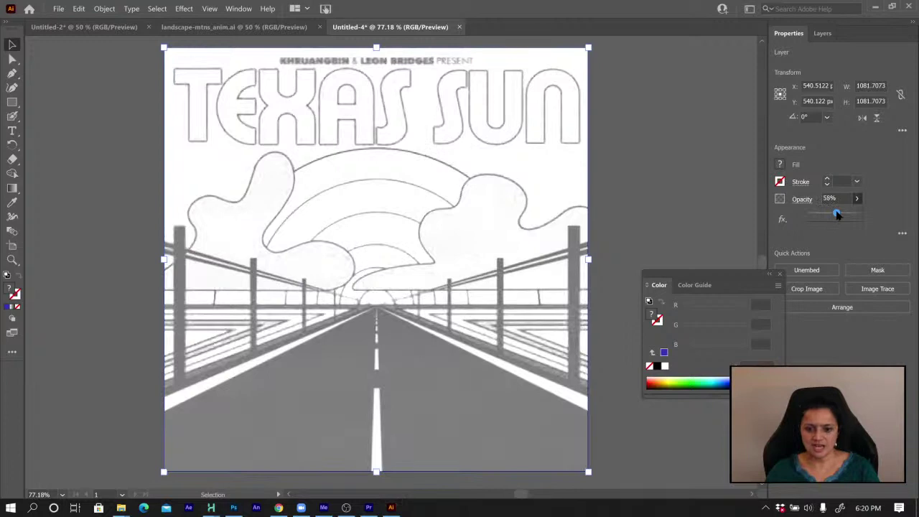
click(822, 34)
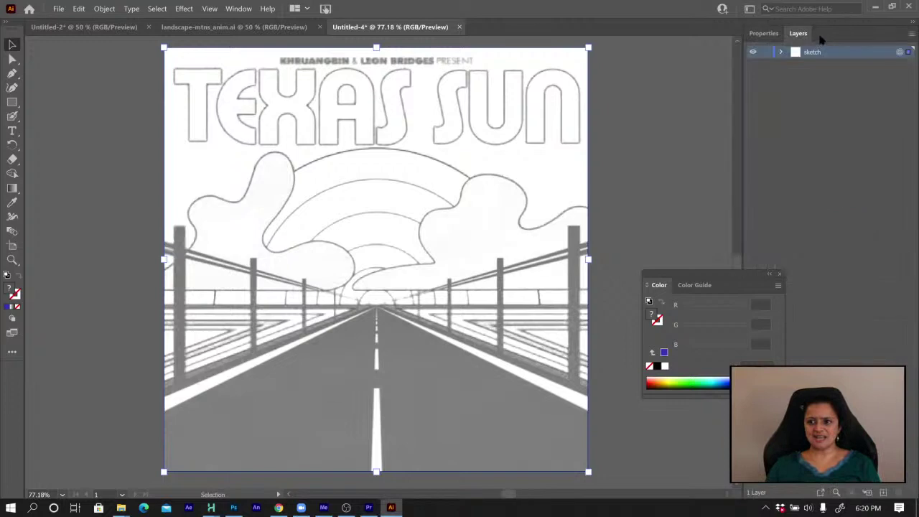
click(766, 53)
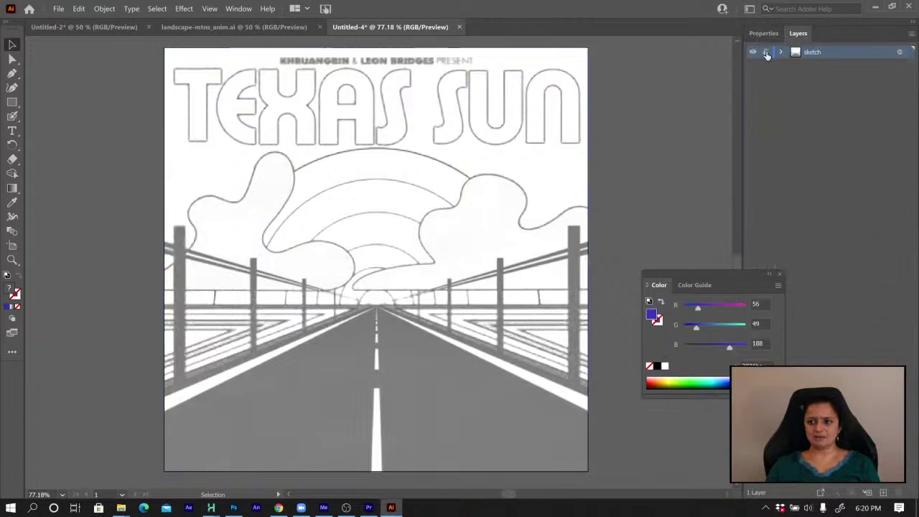
Add a new layer beneath the sketch layer and close the floating colour controls
click(883, 492)
drag(818, 63, 819, 76)
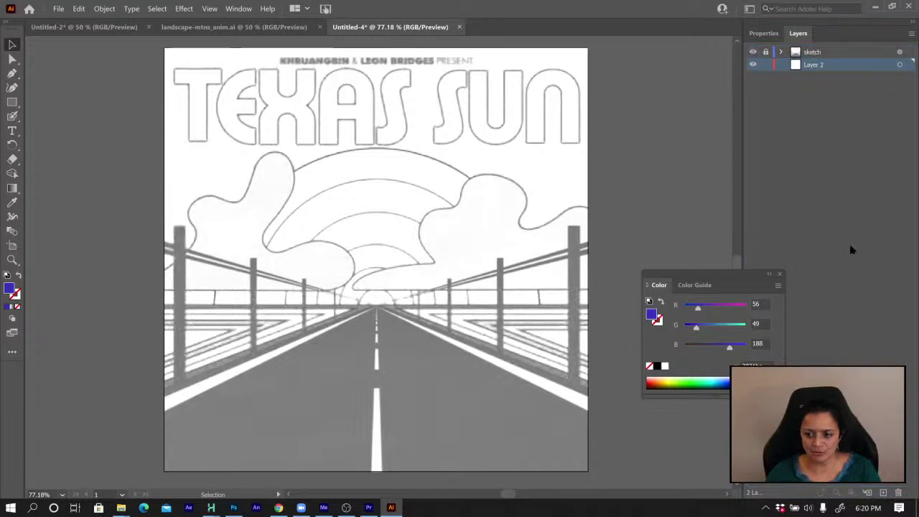
click(779, 274)
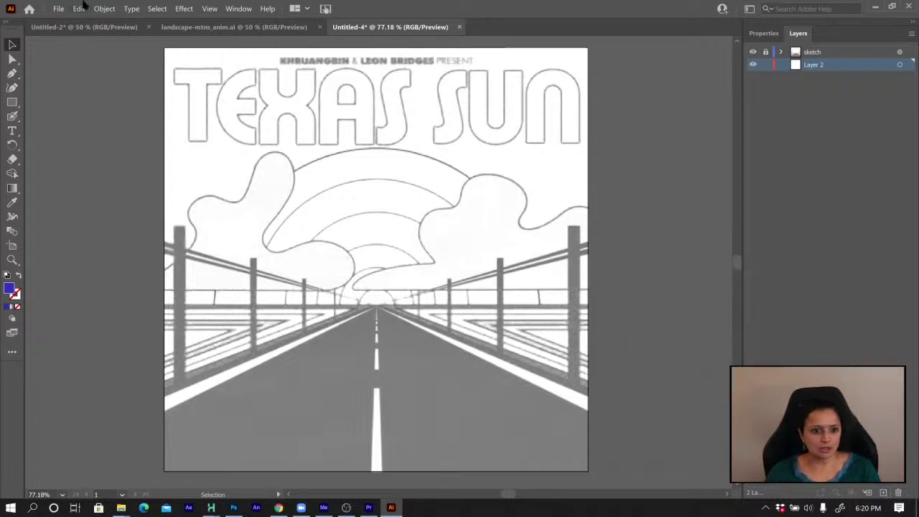
Place the TxSun-color image at a reduced size beside the artboard on Layer 2
click(60, 9)
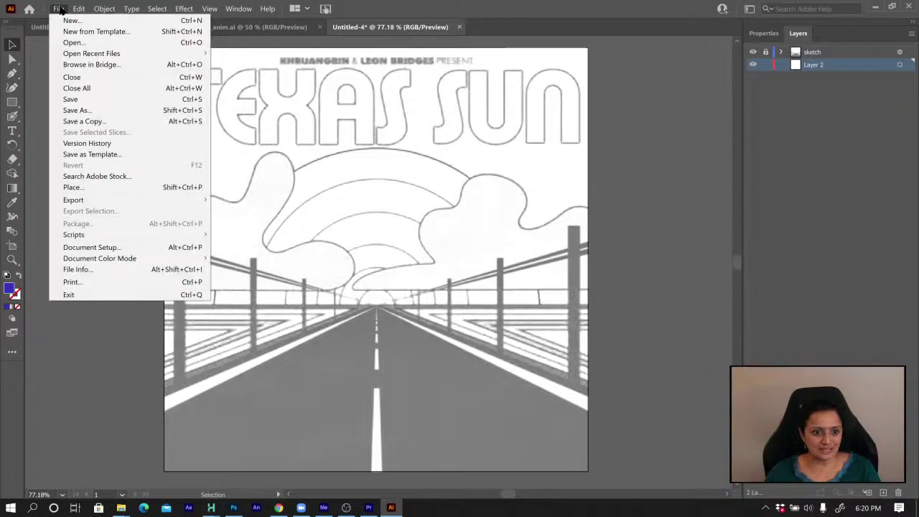
click(94, 188)
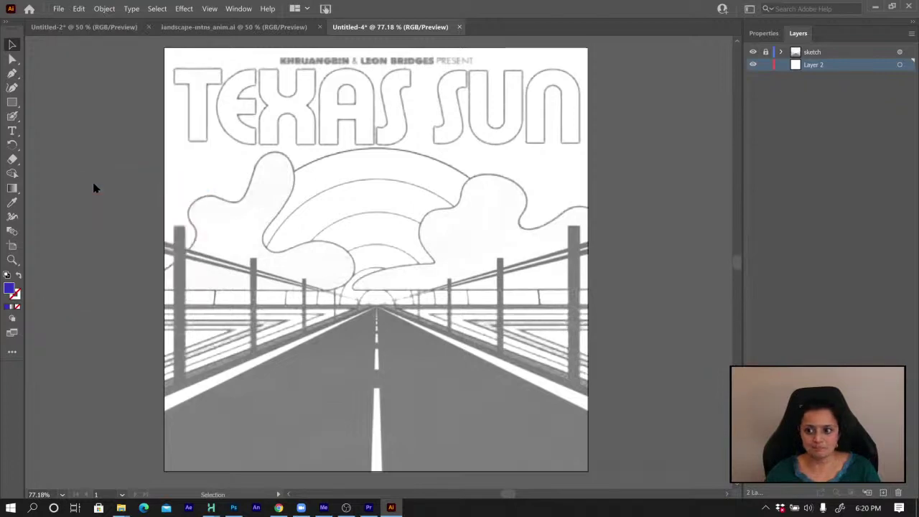
click(466, 93)
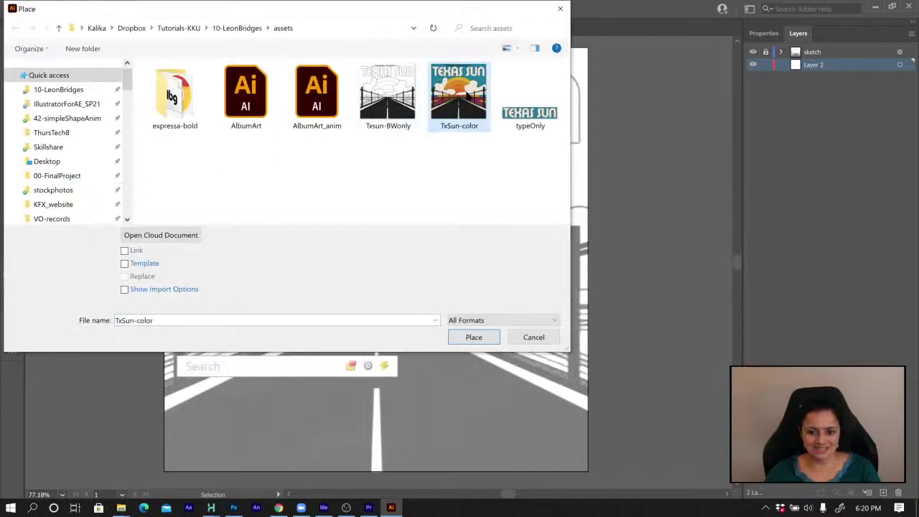
click(474, 338)
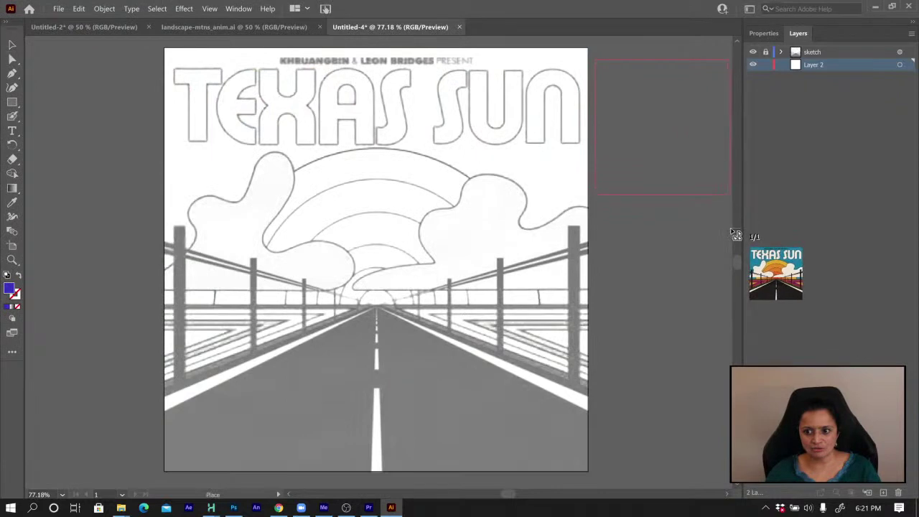
drag(734, 234, 726, 226)
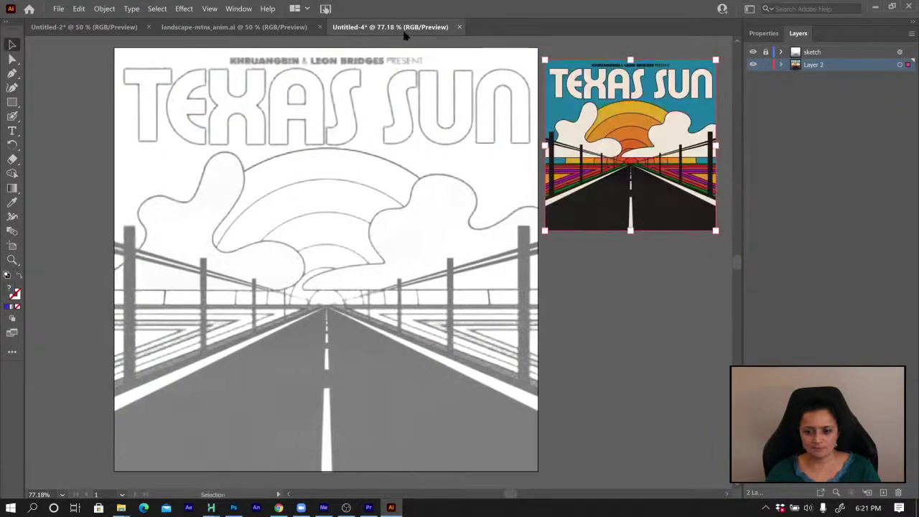
Rename Layer 2 as color ref and lock it
double_click(811, 65)
text(co)
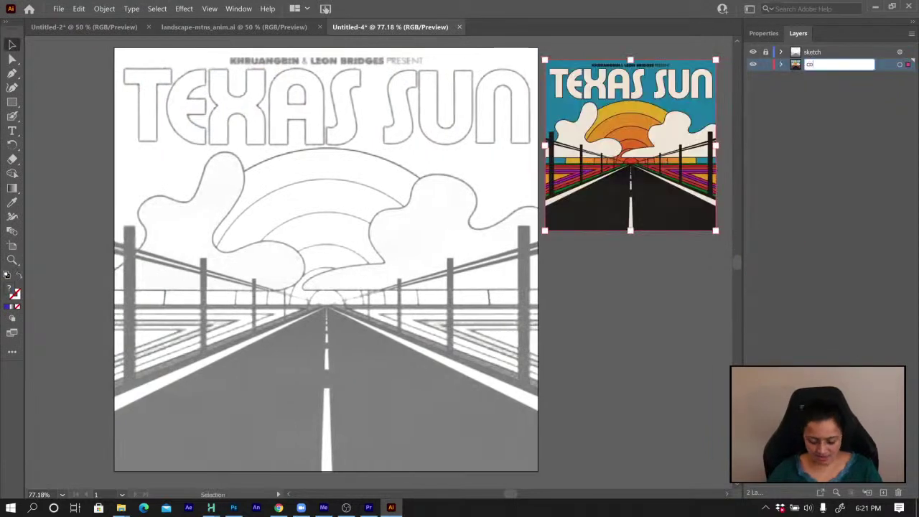
text(lor ref)
key(Return)
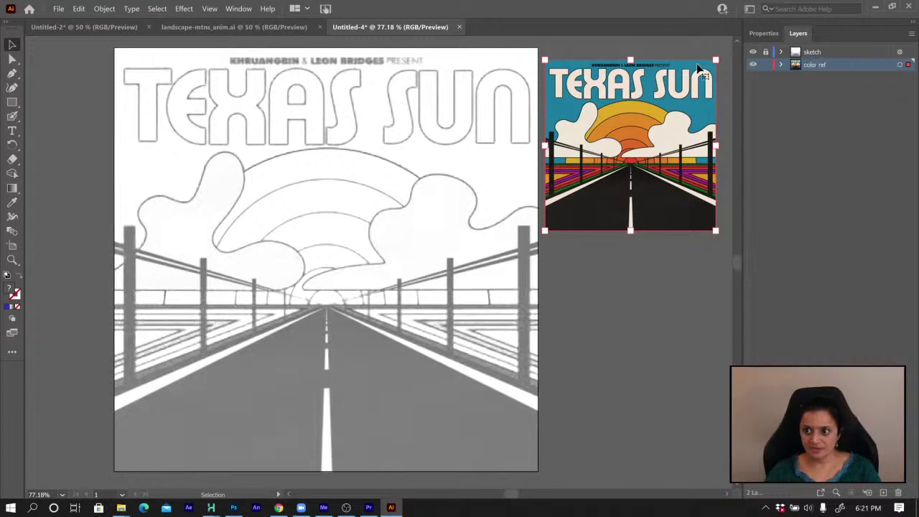
click(765, 64)
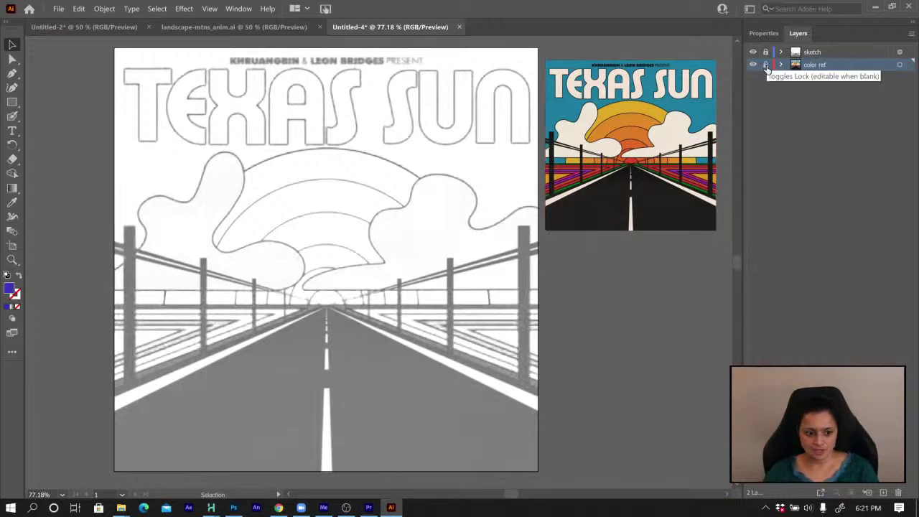
Unlock the color ref layer and sample sky, cloud, sun and field stripe colours from the reference image with the Eyedropper
key(i)
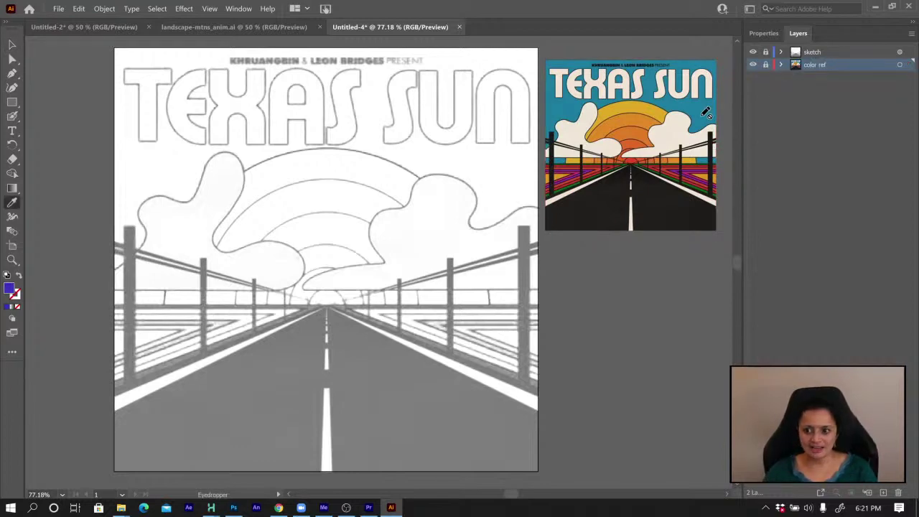
click(765, 65)
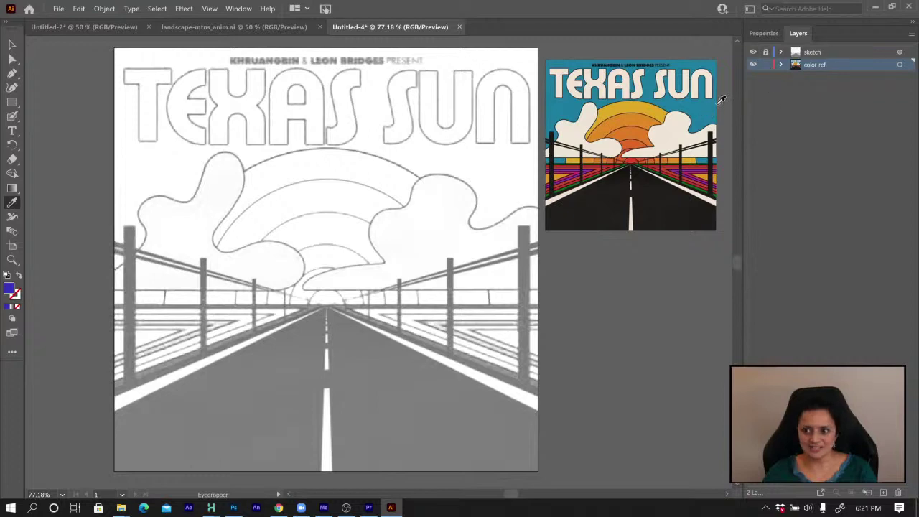
click(705, 106)
click(676, 132)
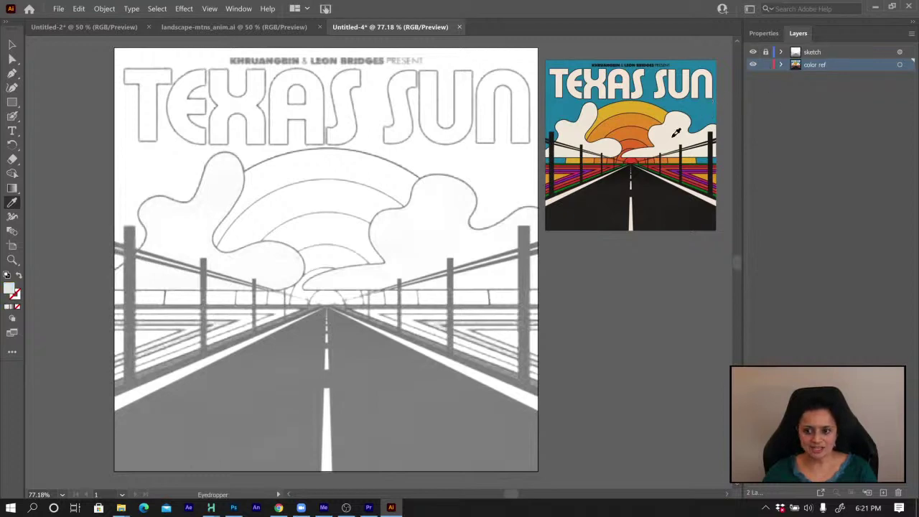
click(633, 119)
click(634, 105)
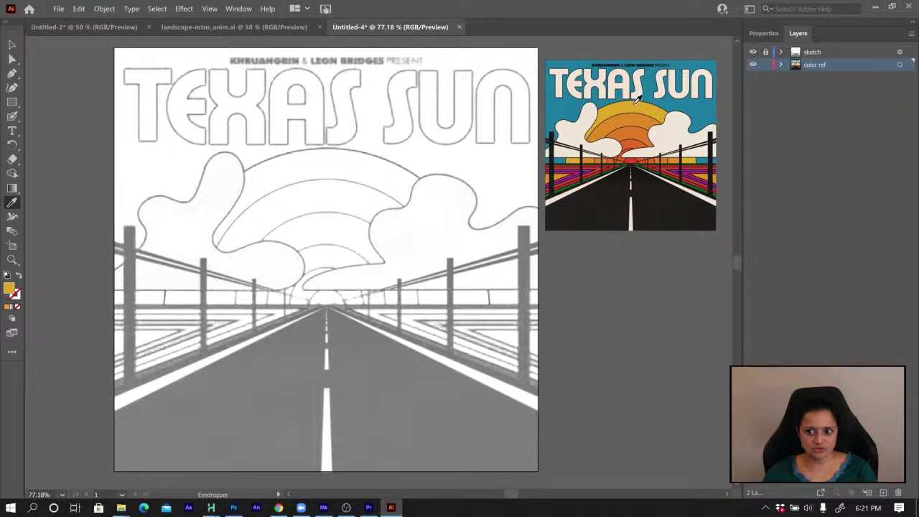
click(577, 130)
click(574, 169)
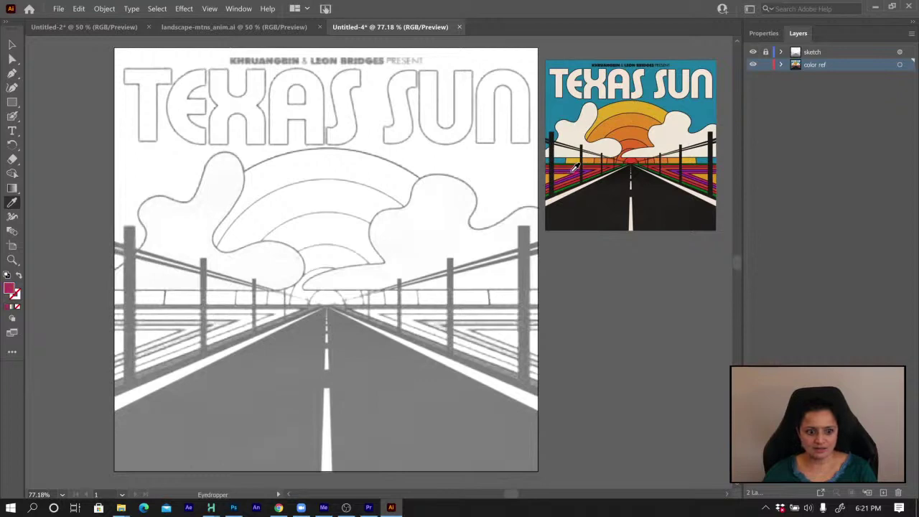
click(552, 170)
click(559, 173)
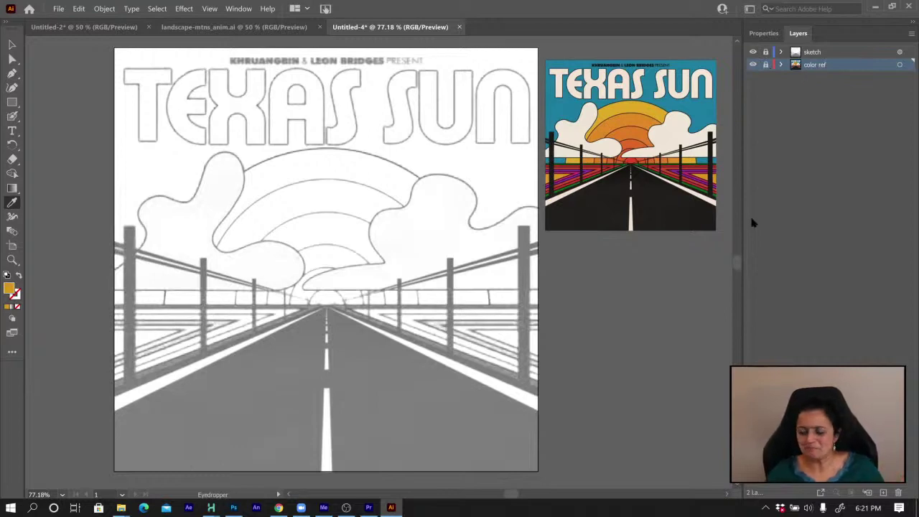
Add a new layer beneath color ref and sample the road's black from the reference image as the fill colour
click(883, 493)
drag(816, 68, 815, 99)
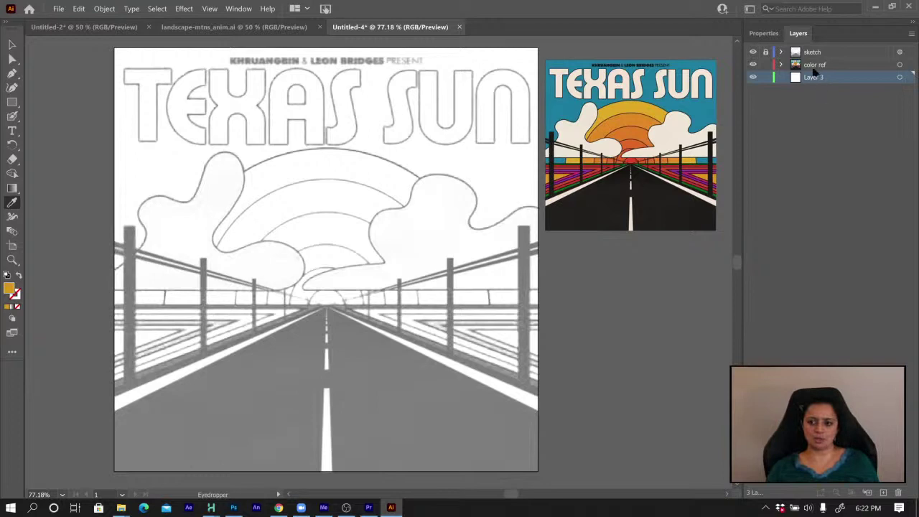
click(602, 194)
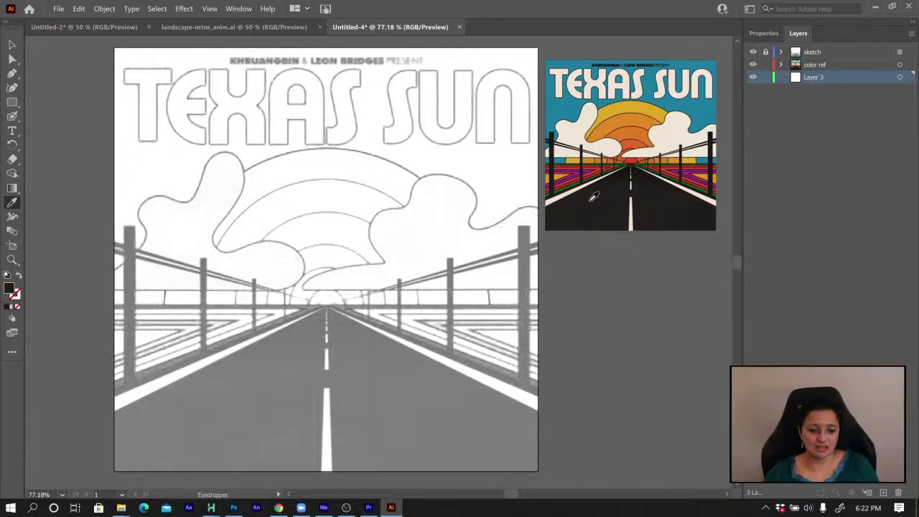
Draw a black rectangle from the horizon past the artboard's lower edge and rename its layer black BG
click(12, 102)
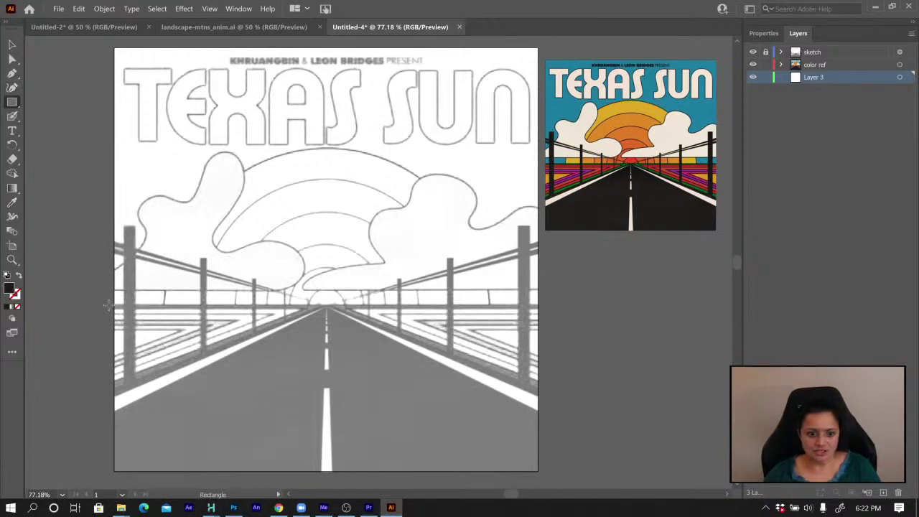
drag(110, 307, 545, 479)
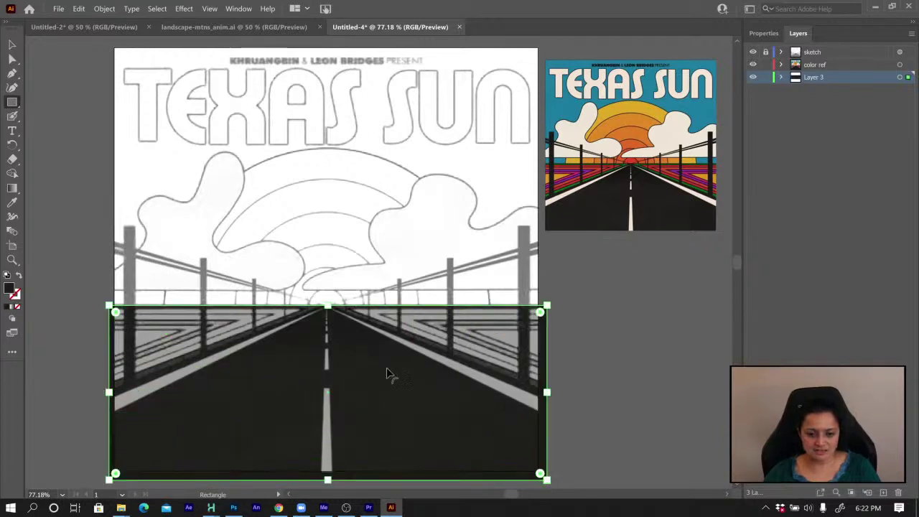
double_click(811, 77)
text(black BG)
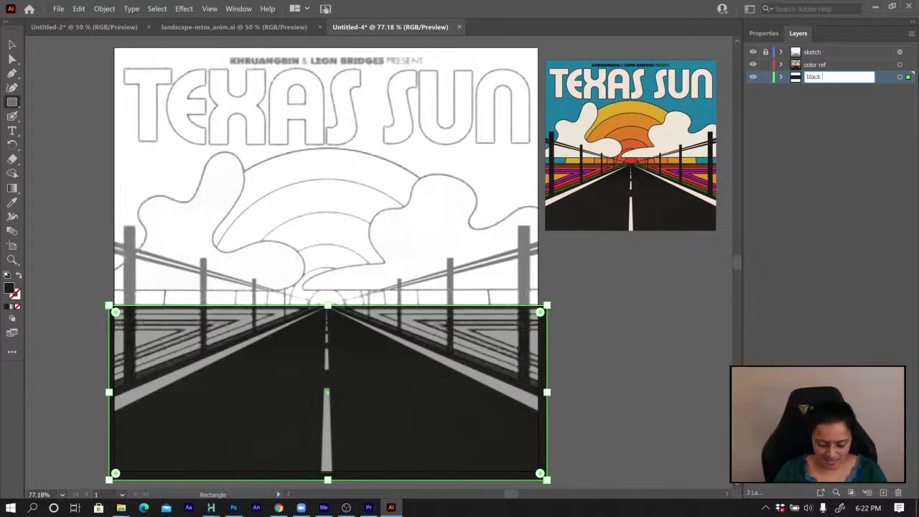
Lock the black BG layer and add a new layer directly beneath it
click(766, 79)
click(766, 77)
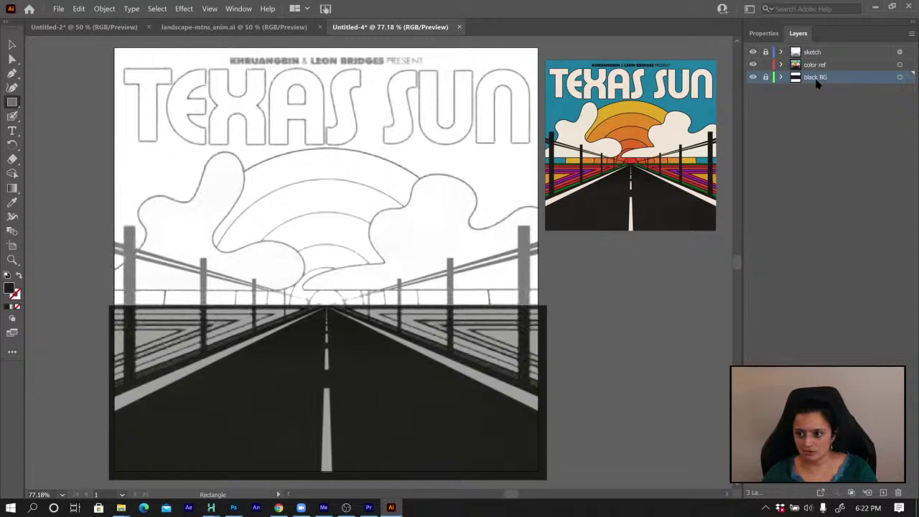
click(883, 493)
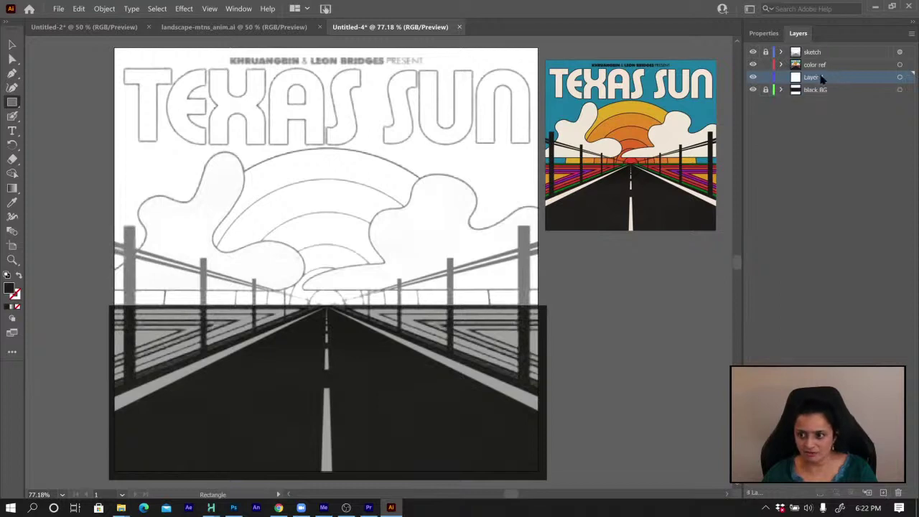
drag(822, 78, 818, 102)
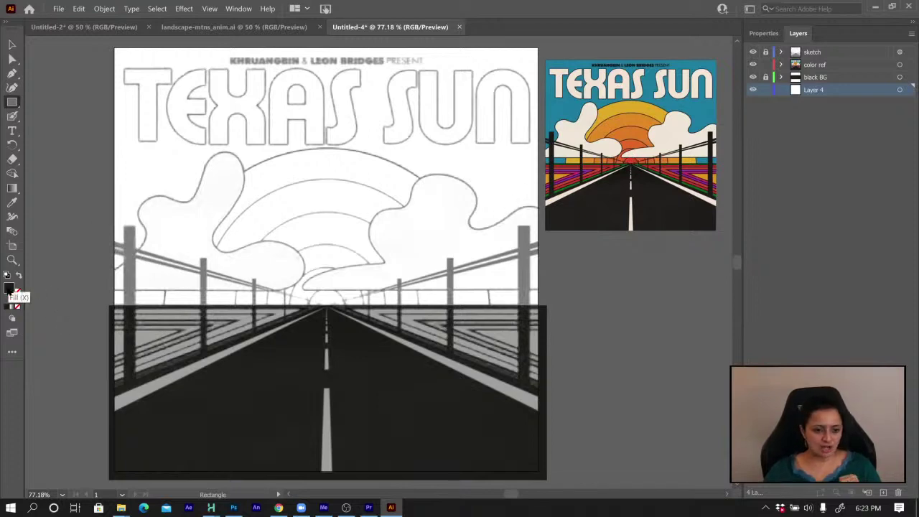
Sample the innermost sun red from the reference image and draw a circle over the sketch's smallest sun ring on Layer 4
key(i)
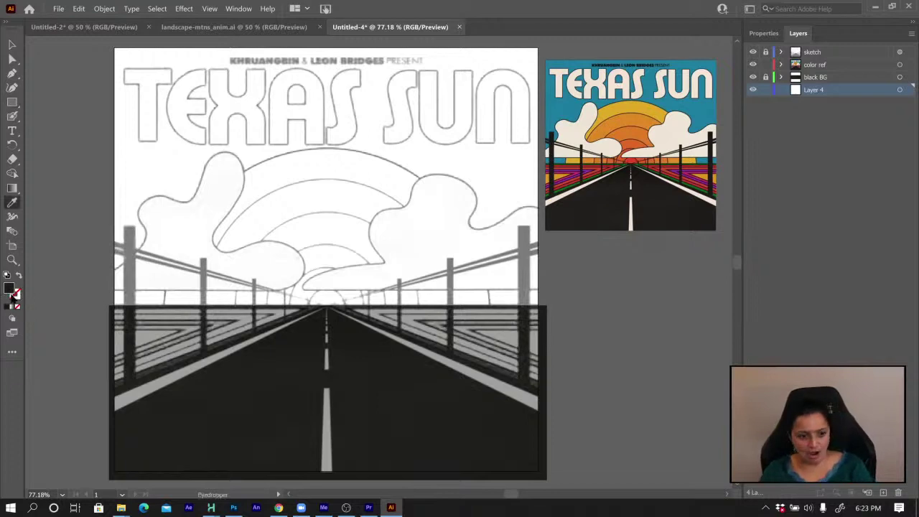
click(633, 159)
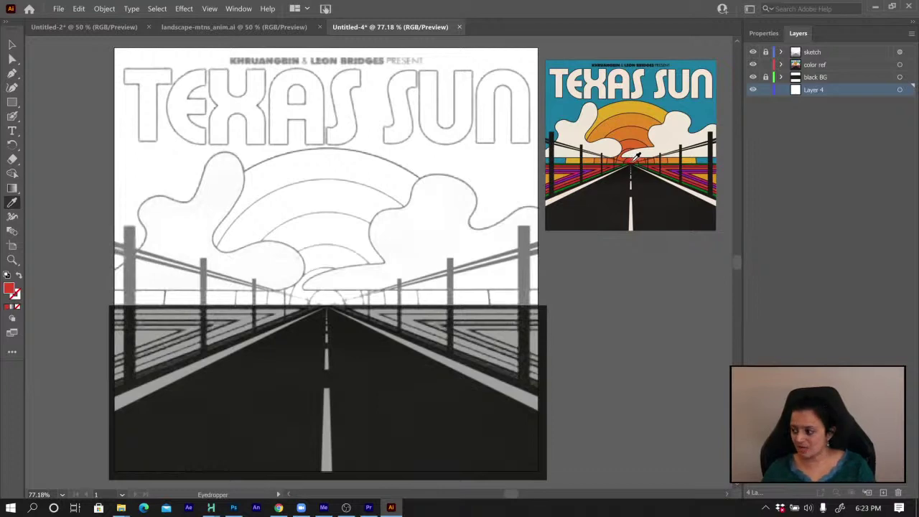
key(z)
click(635, 157)
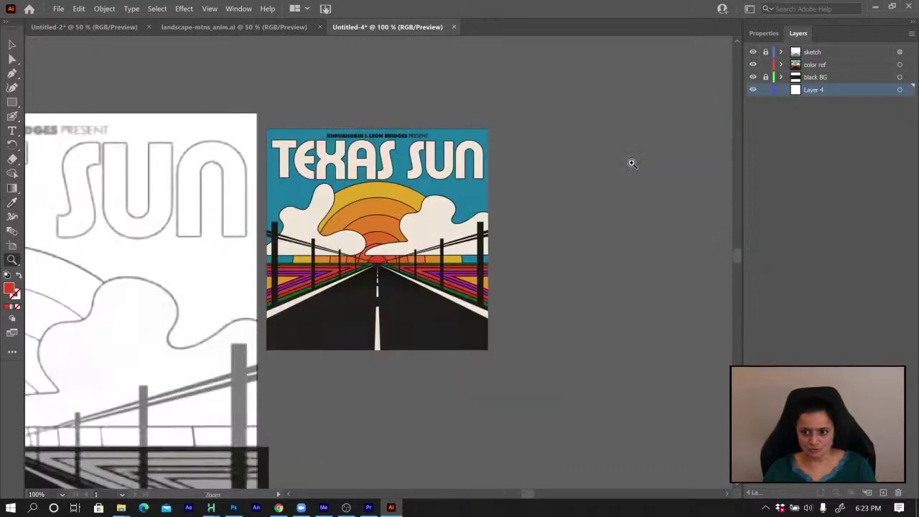
click(387, 266)
key(i)
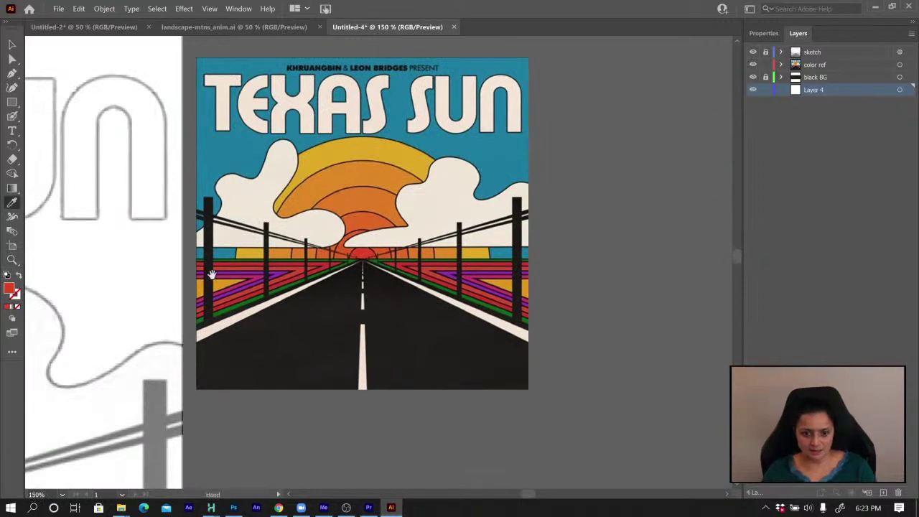
mouse_move(212, 274)
mouse_down()
mouse_move(675, 193)
mouse_move(689, 178)
mouse_up()
drag(357, 298, 409, 159)
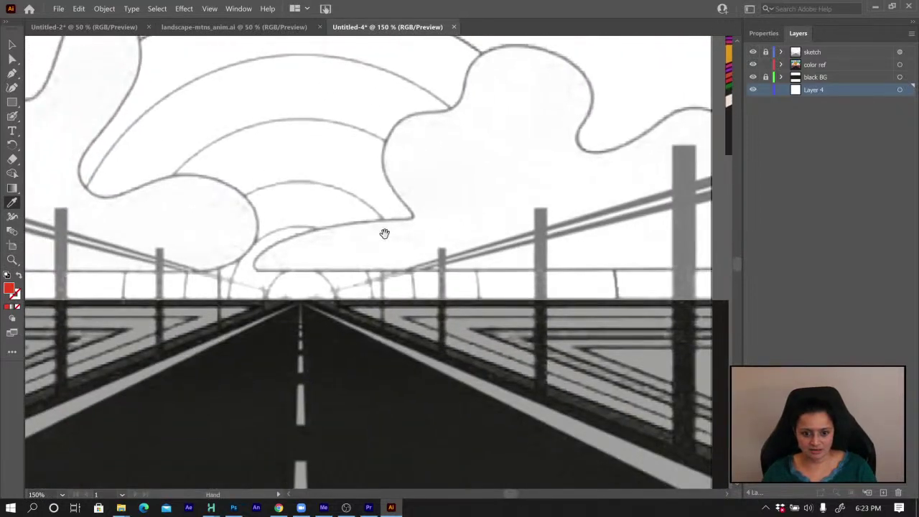
click(12, 102)
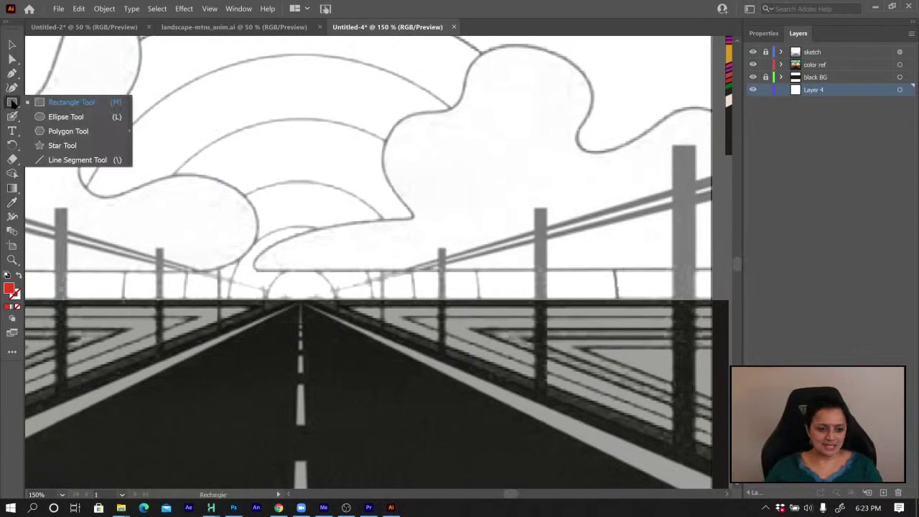
click(81, 118)
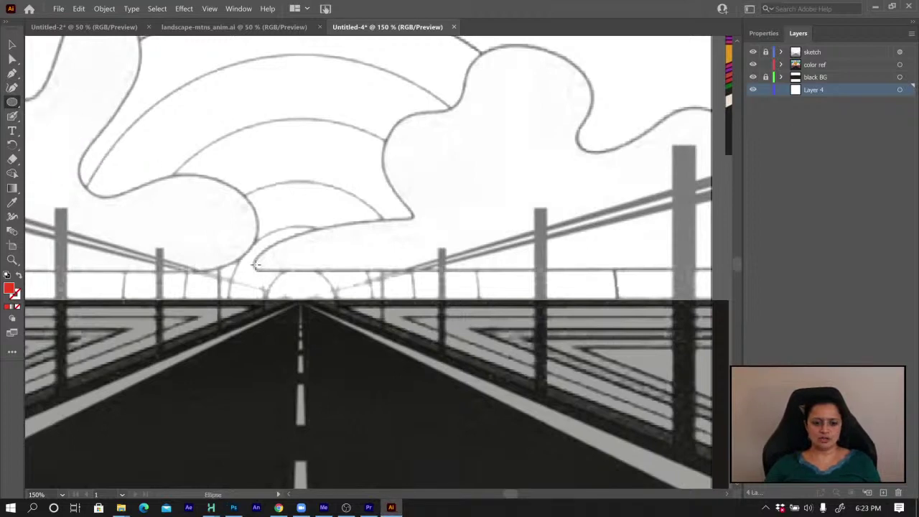
drag(256, 264, 310, 323)
key(v)
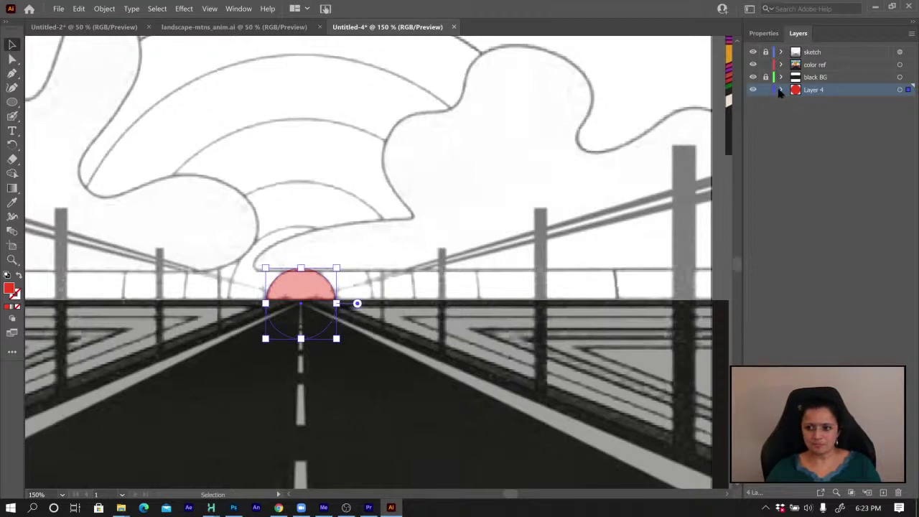
Duplicate the red circle in place within Layer 4
key(a)
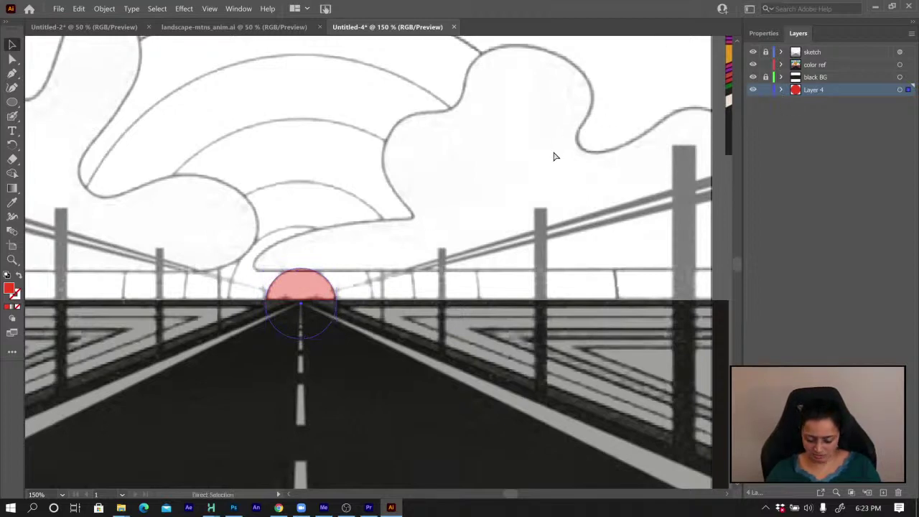
scroll(554, 156, down, 1)
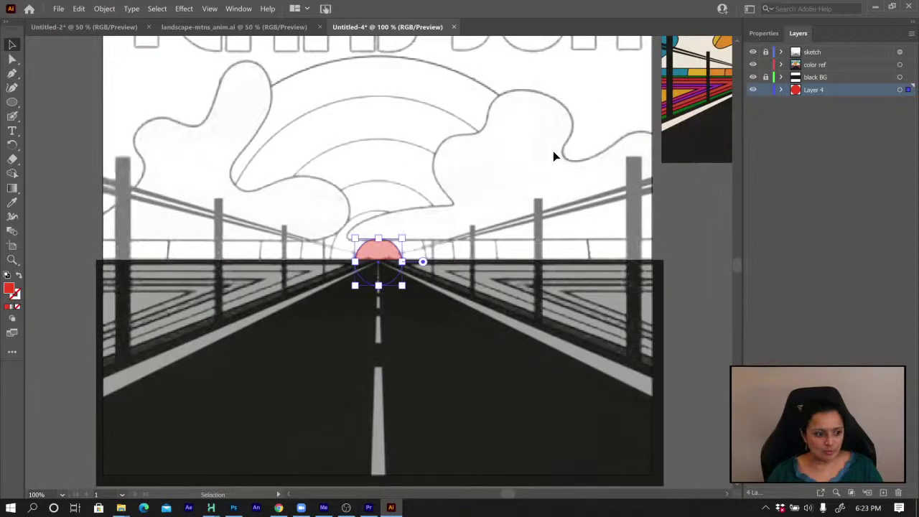
key(z)
alt+click(401, 192)
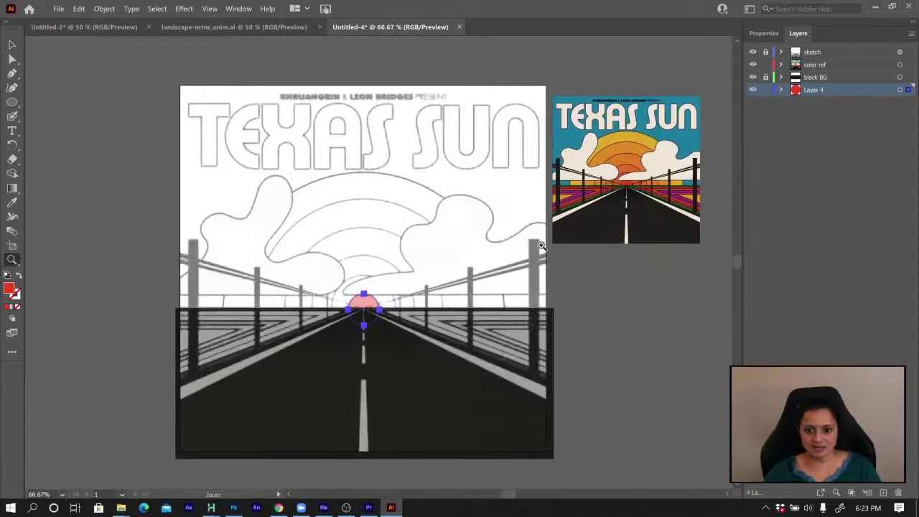
drag(643, 176, 612, 182)
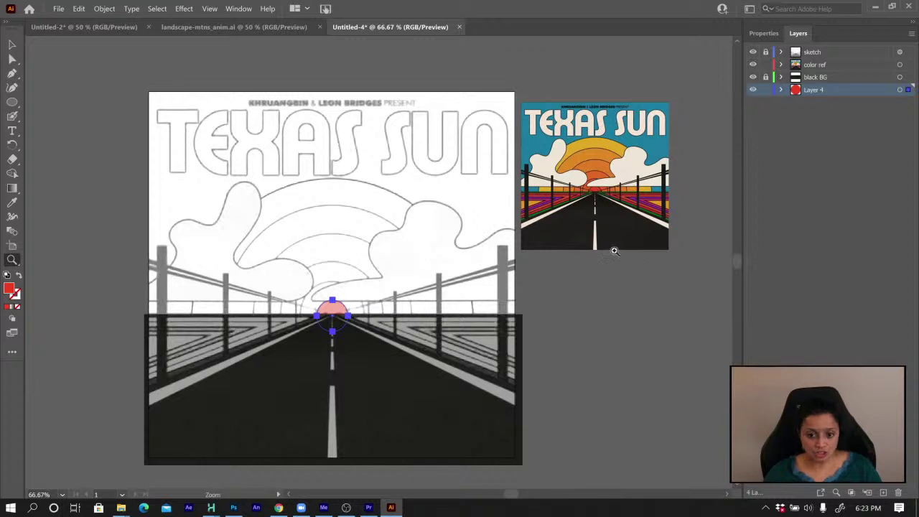
click(781, 90)
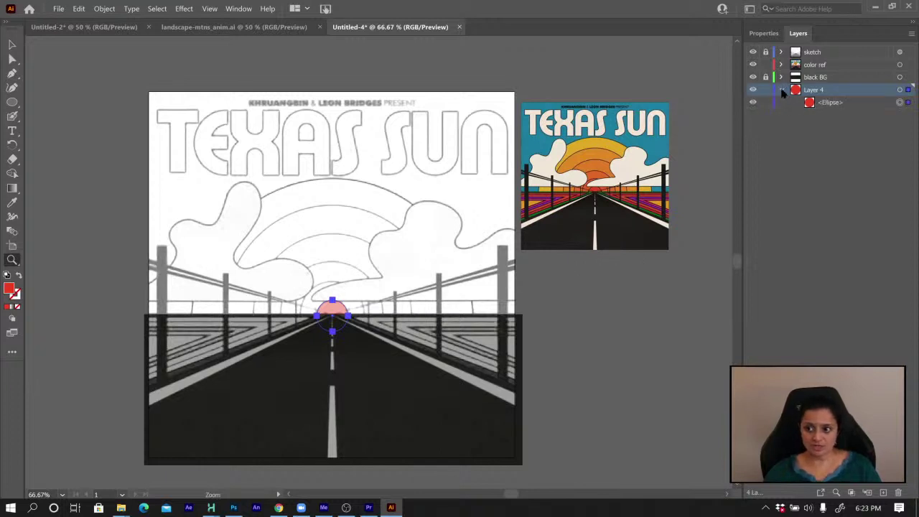
click(830, 104)
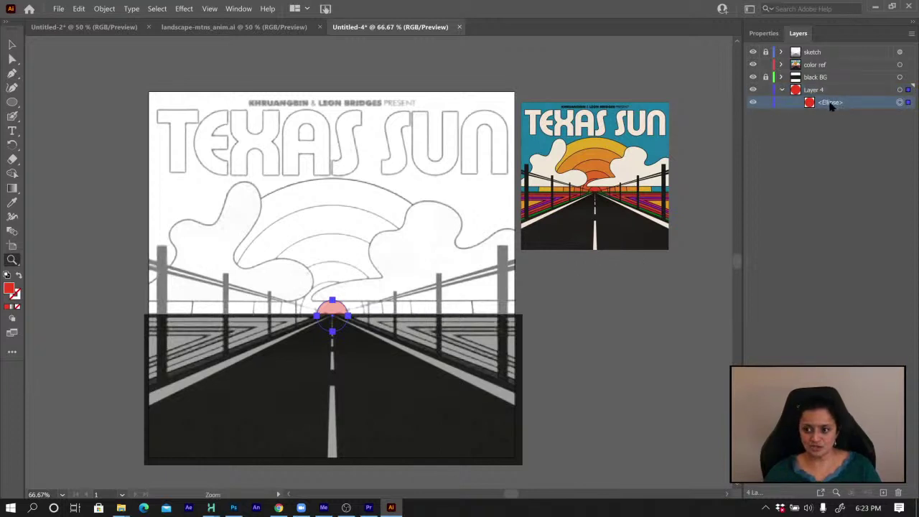
drag(833, 105, 832, 108)
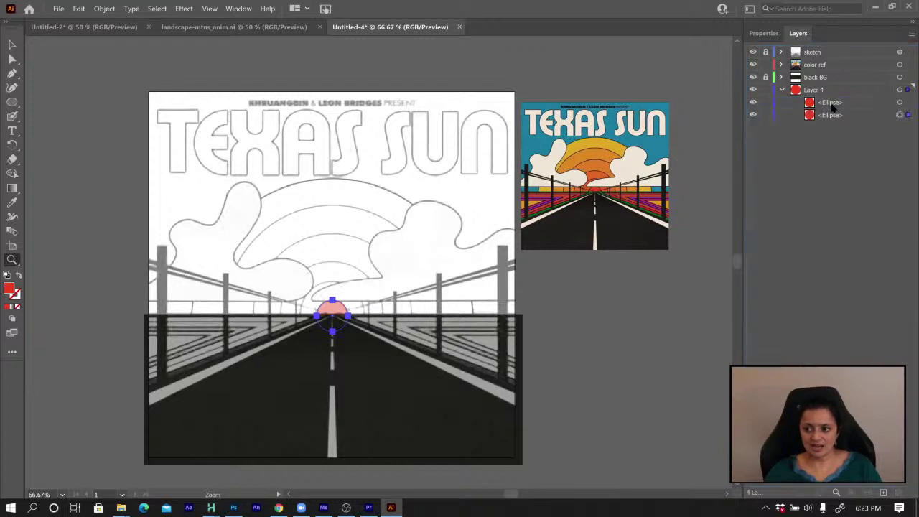
Fill the lower circle in Layer 4 with the orange-red sampled from the reference image's sun
click(829, 117)
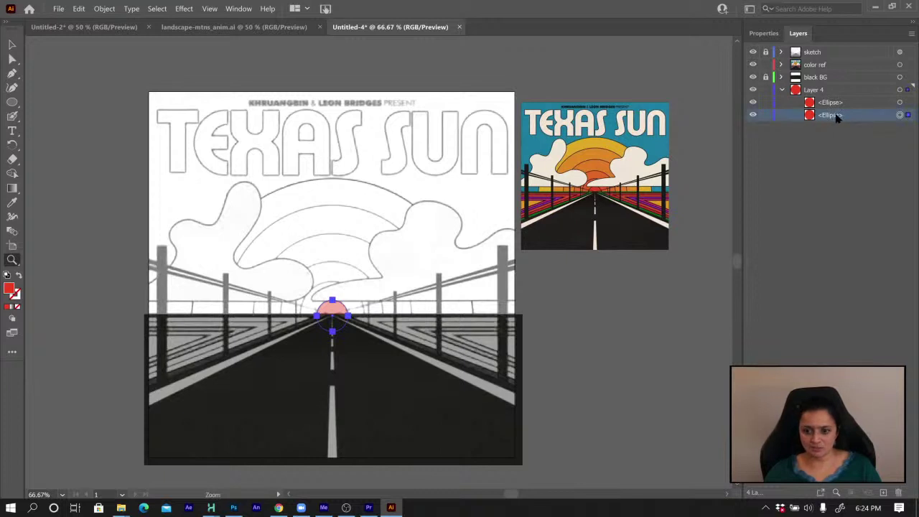
click(597, 189)
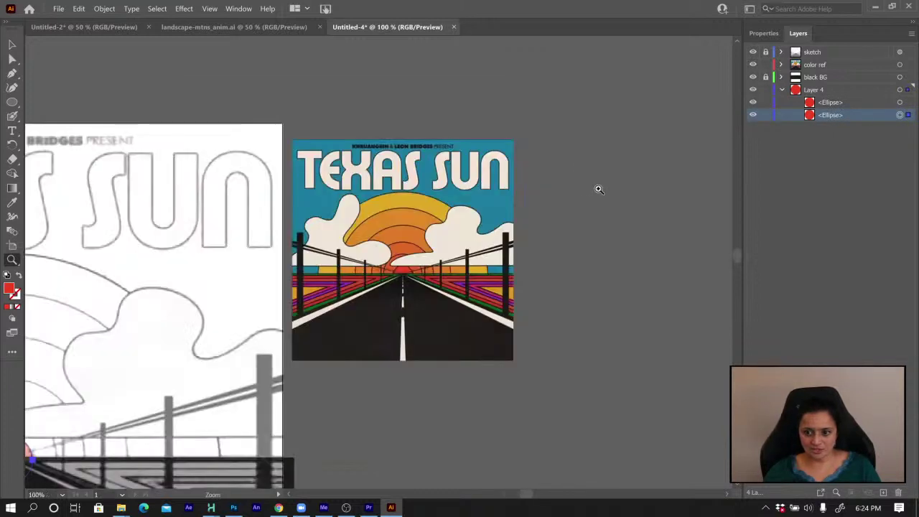
key(i)
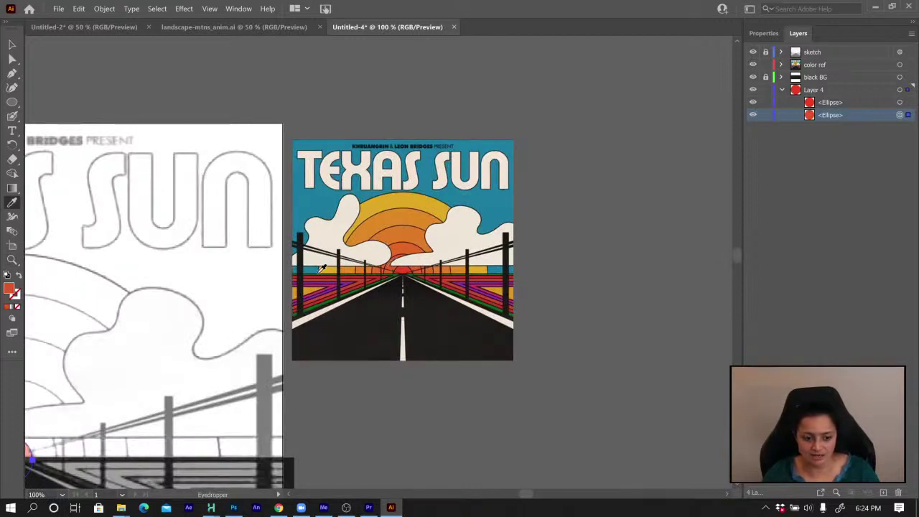
Give the lower circle a black stroke and try sampling the road's black from the reference image
click(16, 296)
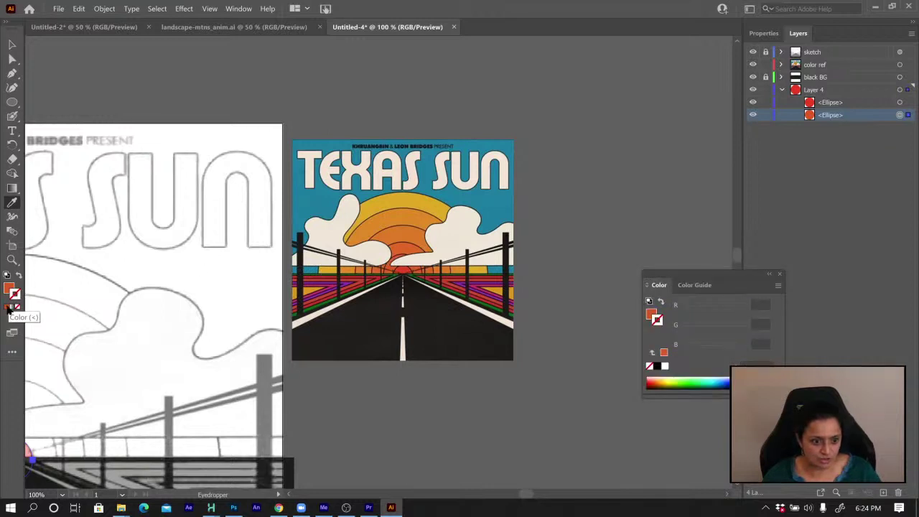
click(9, 309)
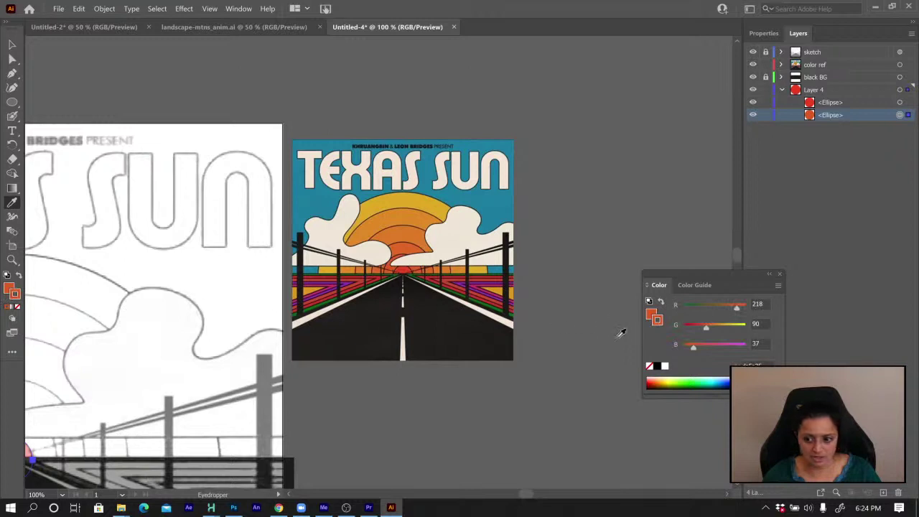
click(656, 367)
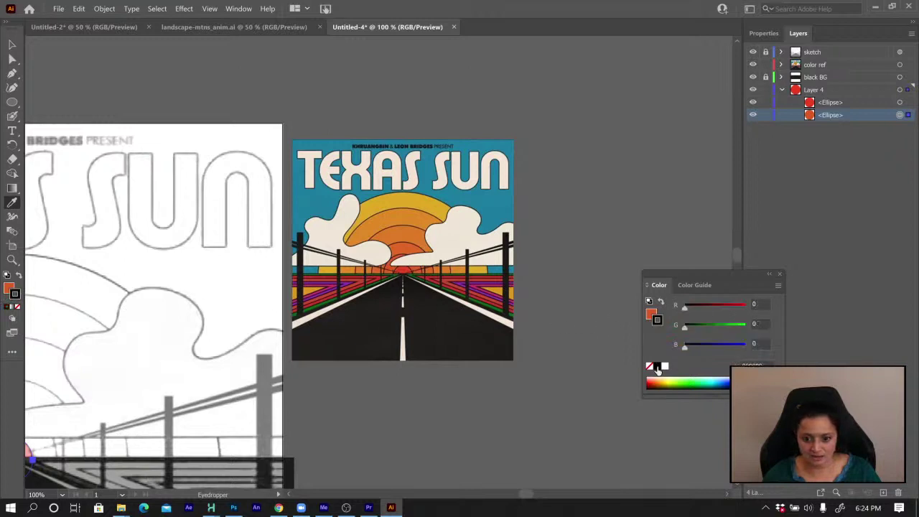
click(440, 322)
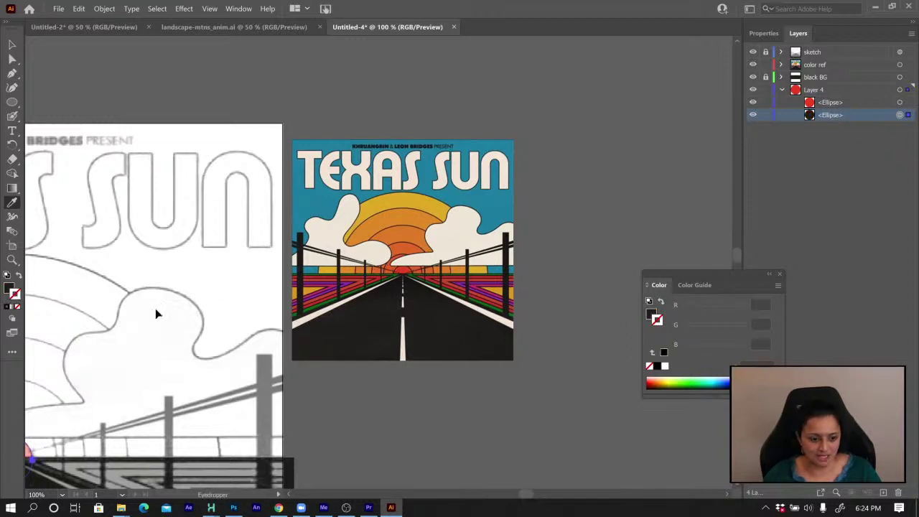
key(ctrl+z)
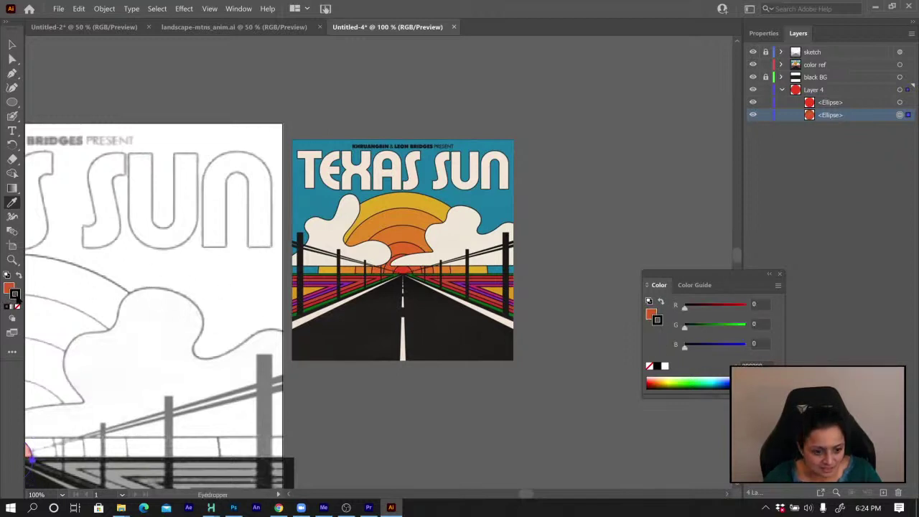
Set the lower circle's stroke colour to near-black 111719
double_click(14, 295)
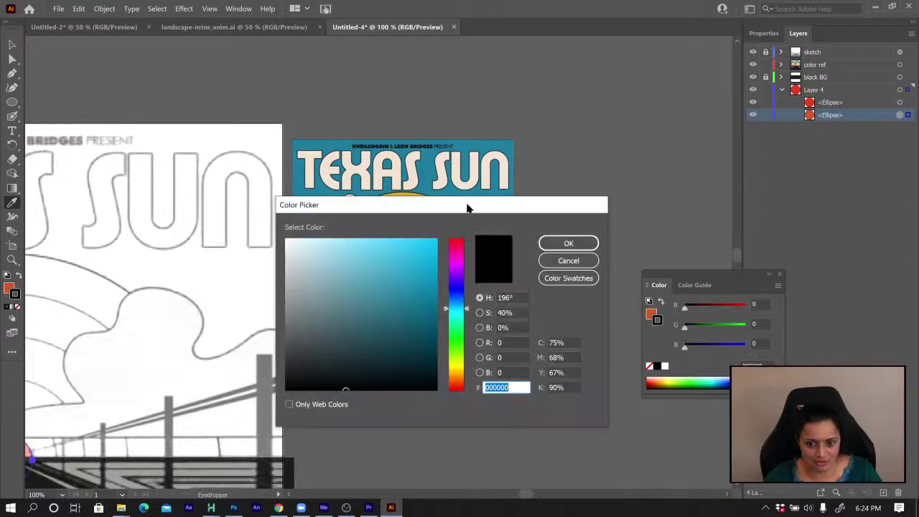
drag(467, 208, 650, 243)
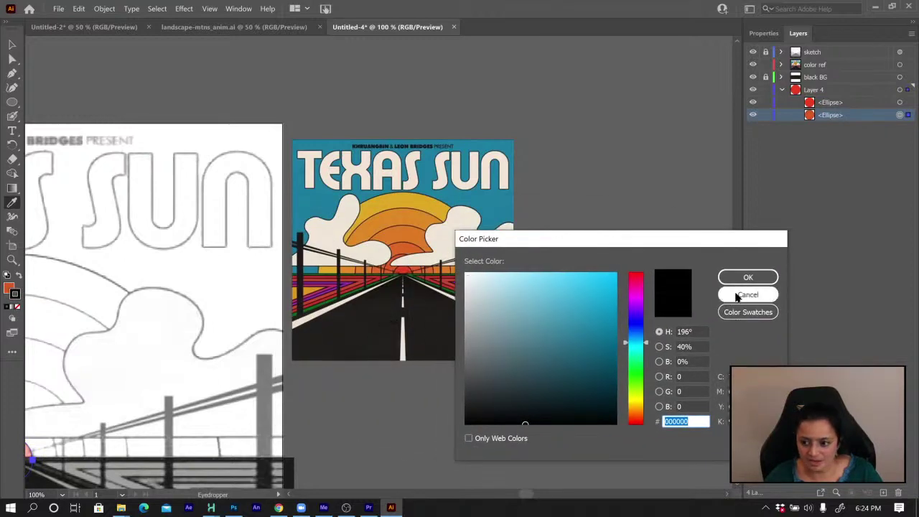
click(516, 409)
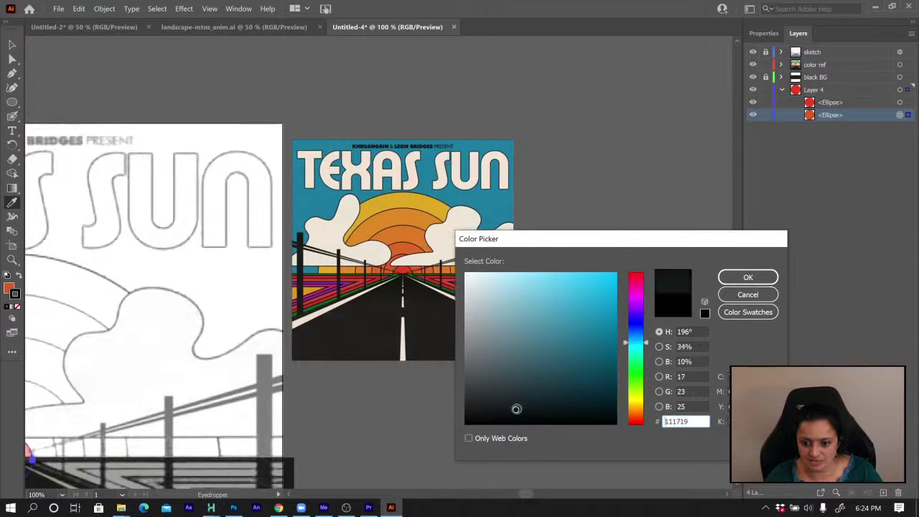
click(748, 277)
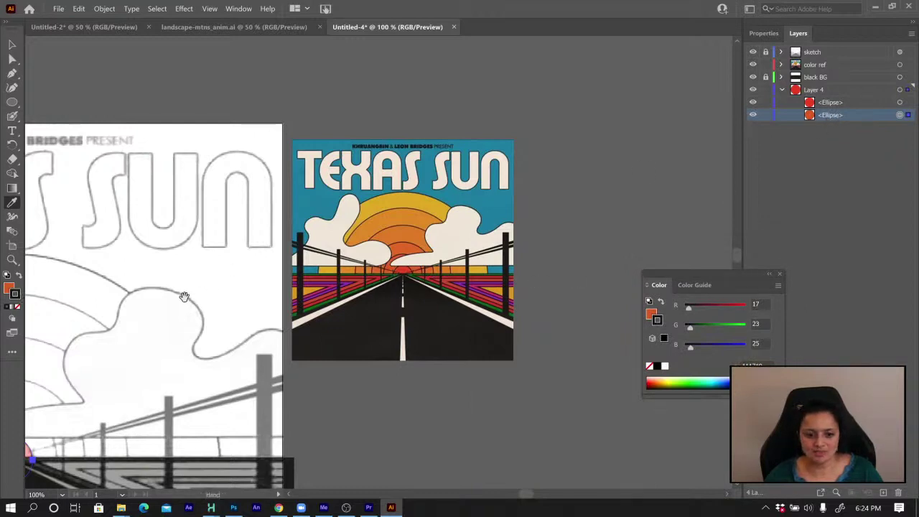
Lock the upper red circle inside Layer 4
drag(181, 295, 454, 212)
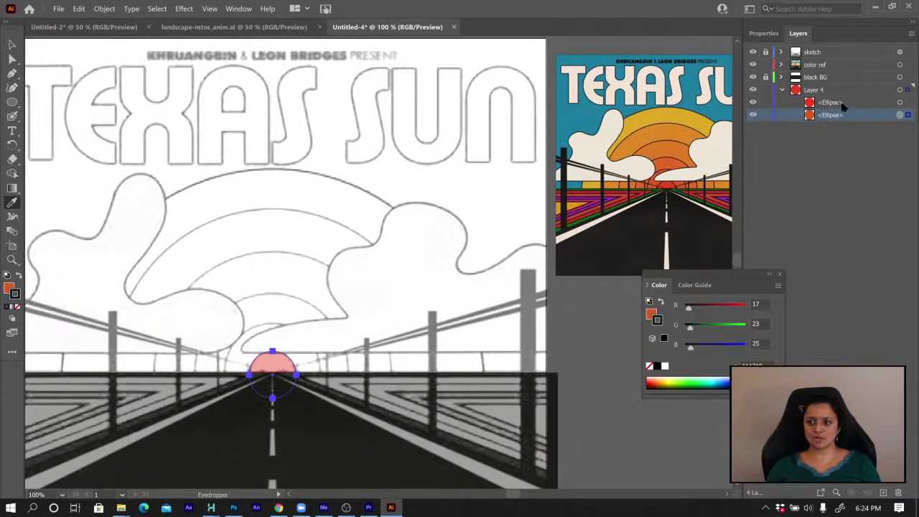
click(765, 102)
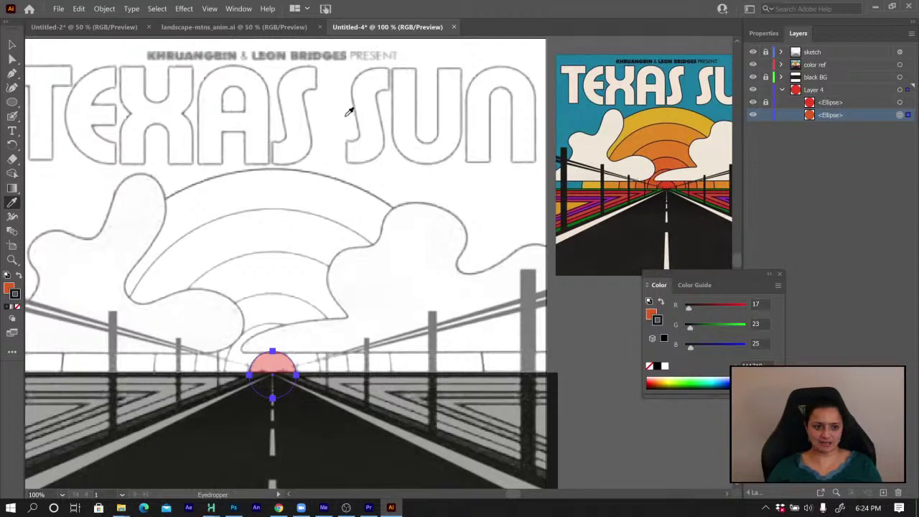
Enlarge the orange-red circle from its centre to about 188 by 203 px, matching the sketch's second sun ring
click(11, 45)
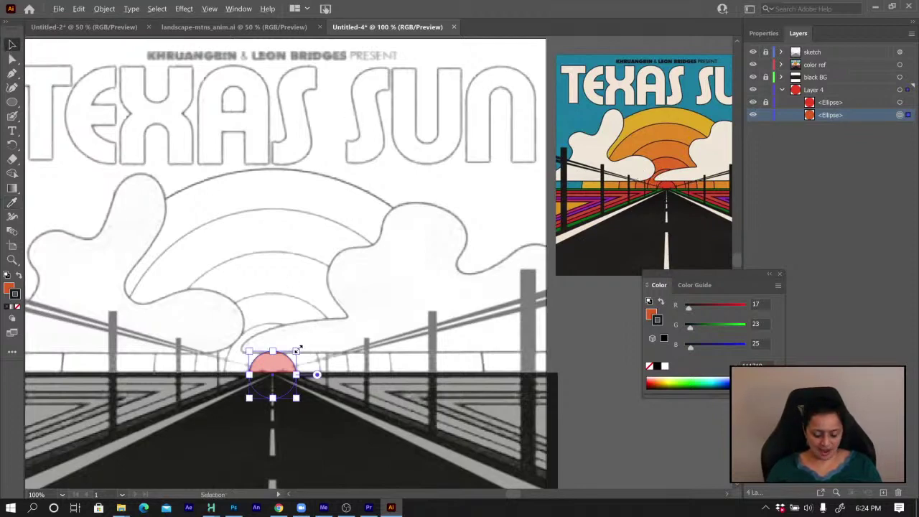
drag(298, 350, 327, 323)
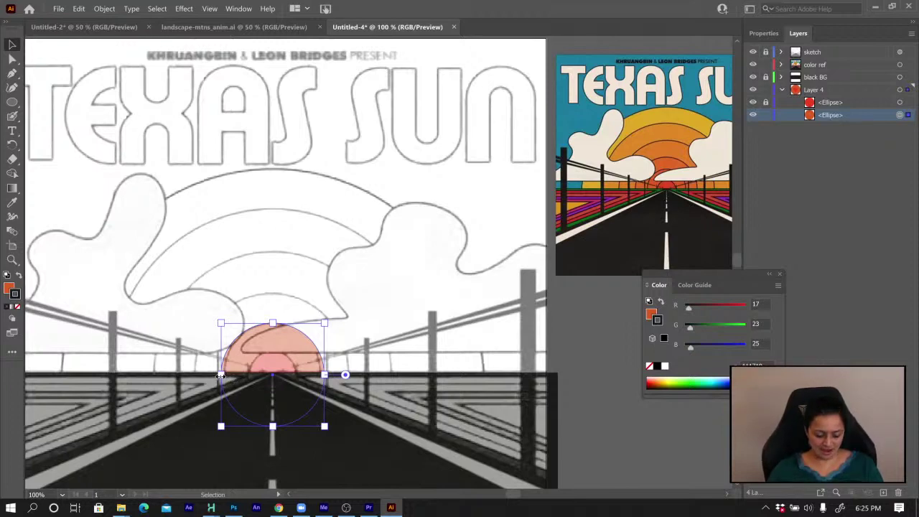
drag(221, 375, 226, 374)
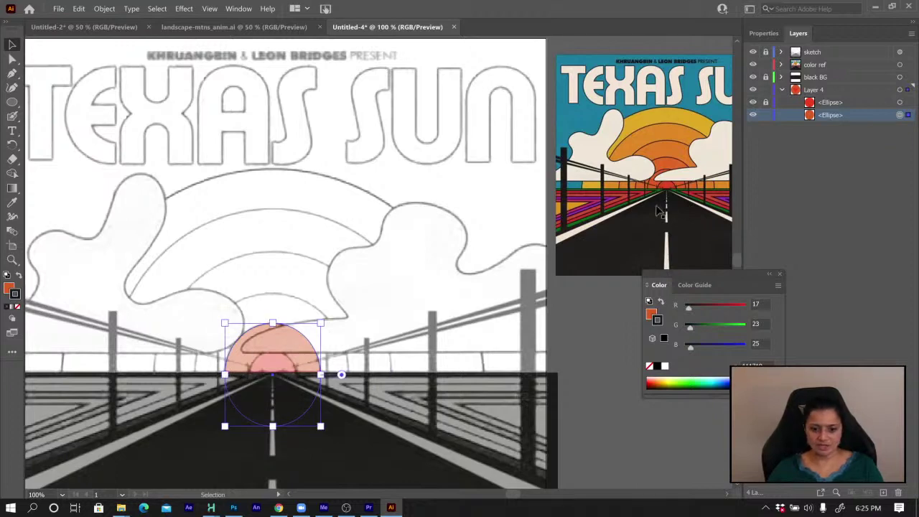
Unlock the small red circle in Layer 4 and give it a near-black stroke of RGB 17, 23, 25
click(831, 103)
click(899, 102)
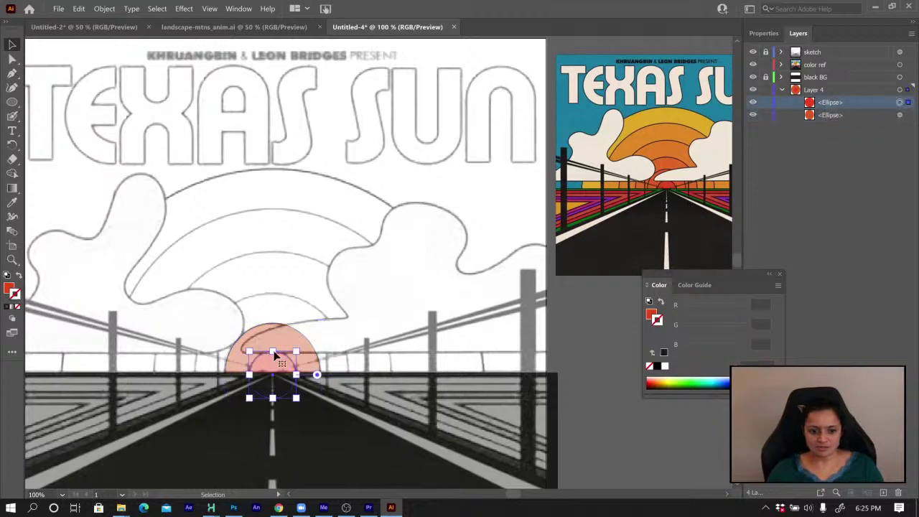
click(7, 307)
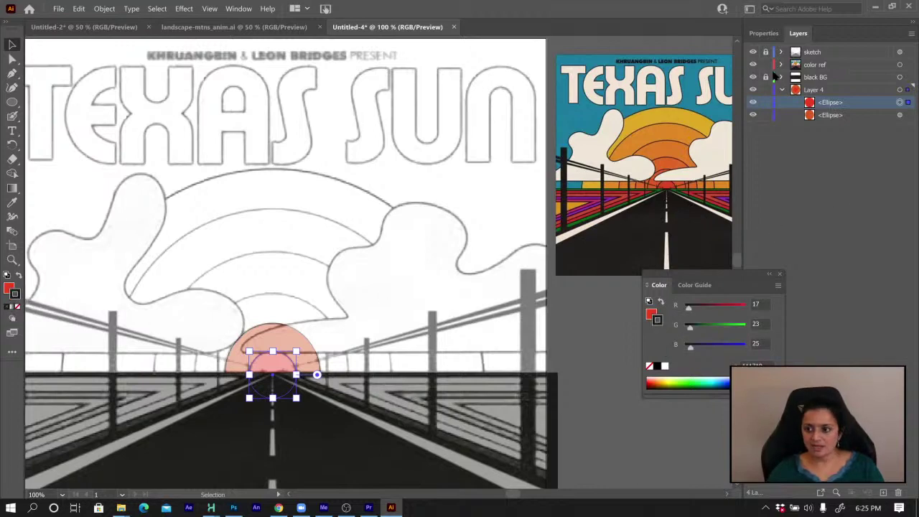
Hide the sketch layer and set the small red circle's stroke weight to 5 px
click(752, 52)
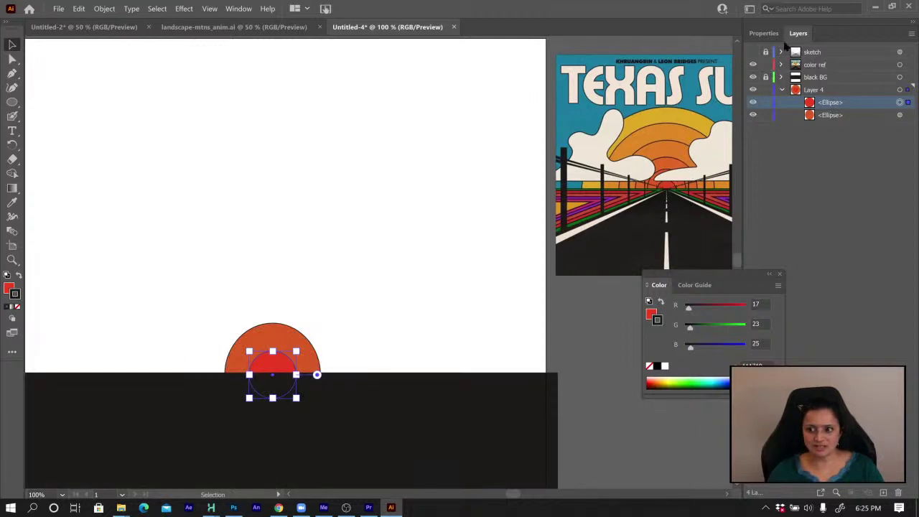
click(762, 33)
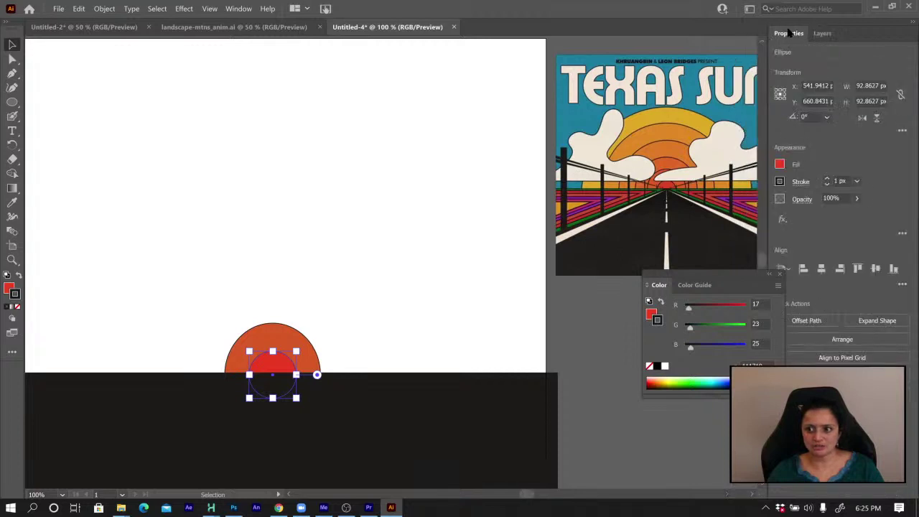
click(827, 178)
click(827, 179)
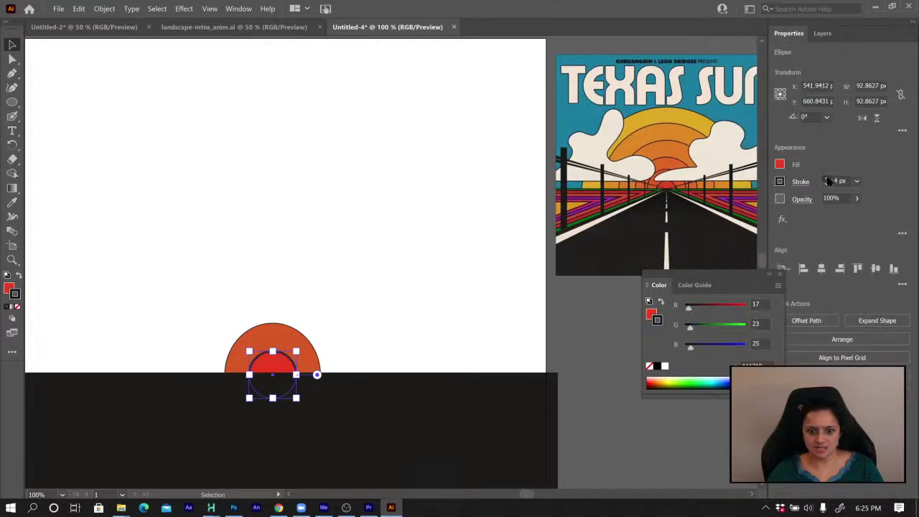
click(827, 179)
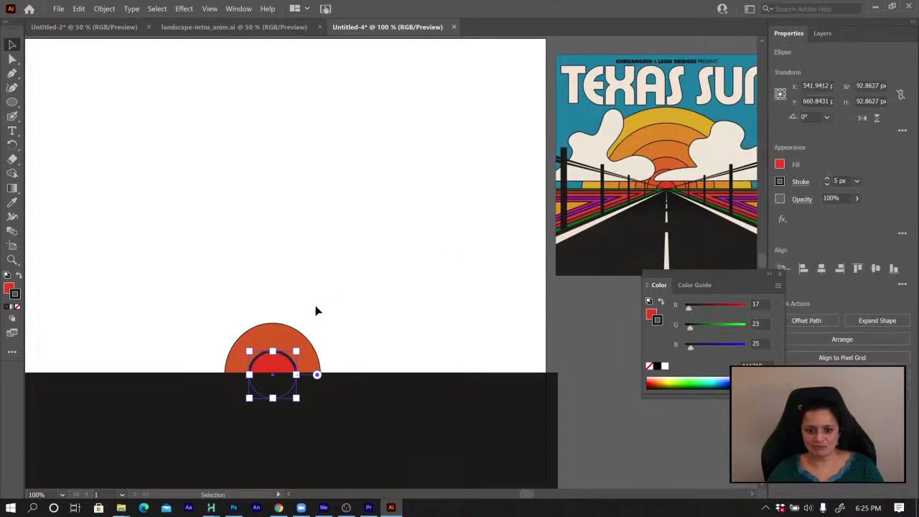
Set the orange-red circle's stroke weight to 5 px and deselect it
click(275, 330)
click(827, 179)
click(827, 179)
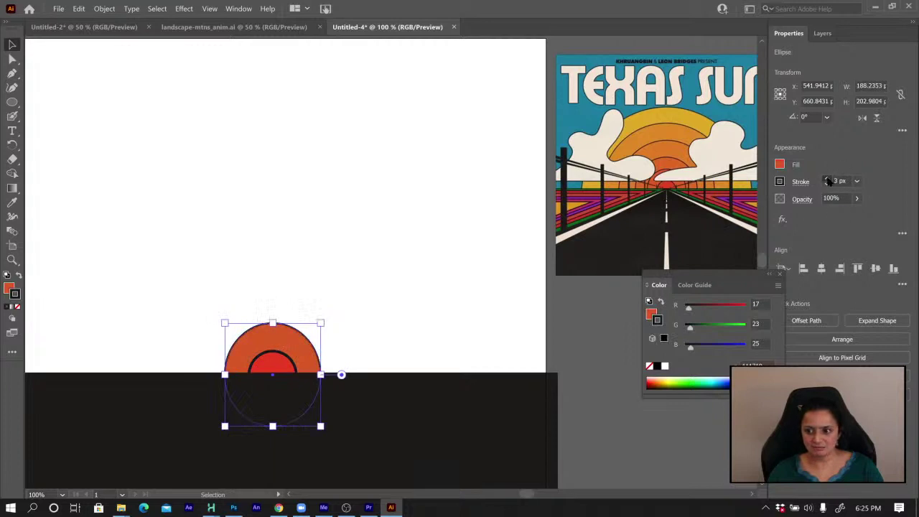
click(826, 179)
click(827, 179)
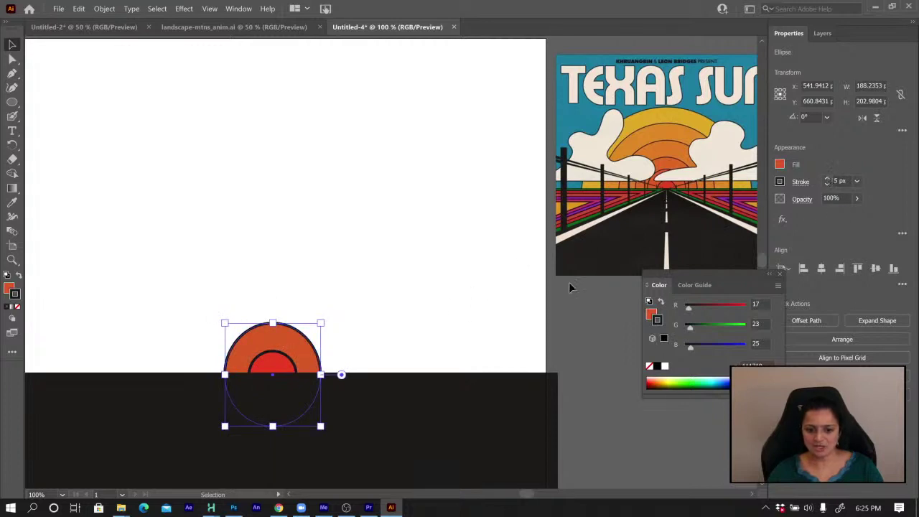
click(609, 373)
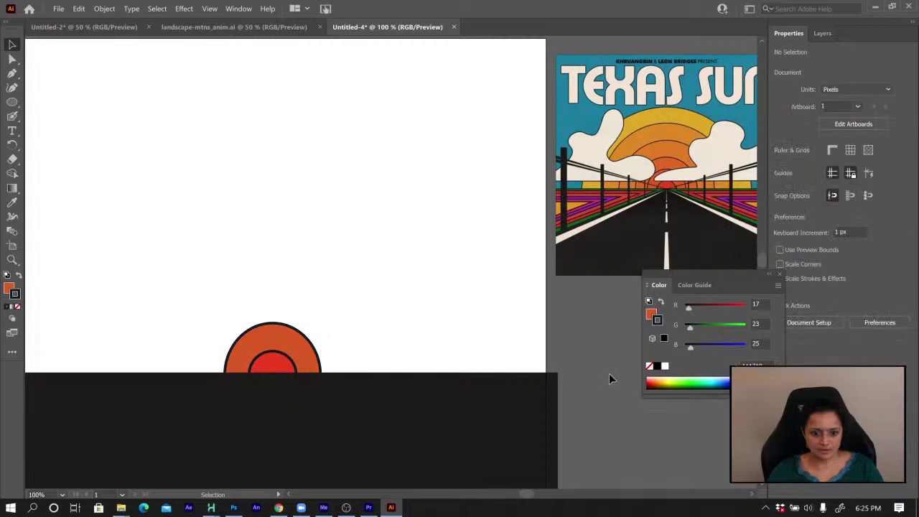
Make the sketch layer visible again over the sun circles
click(822, 34)
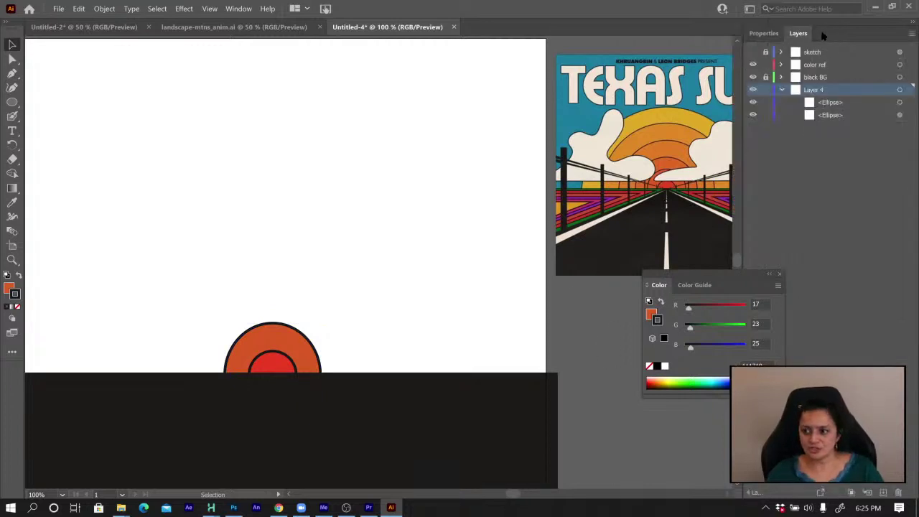
click(827, 103)
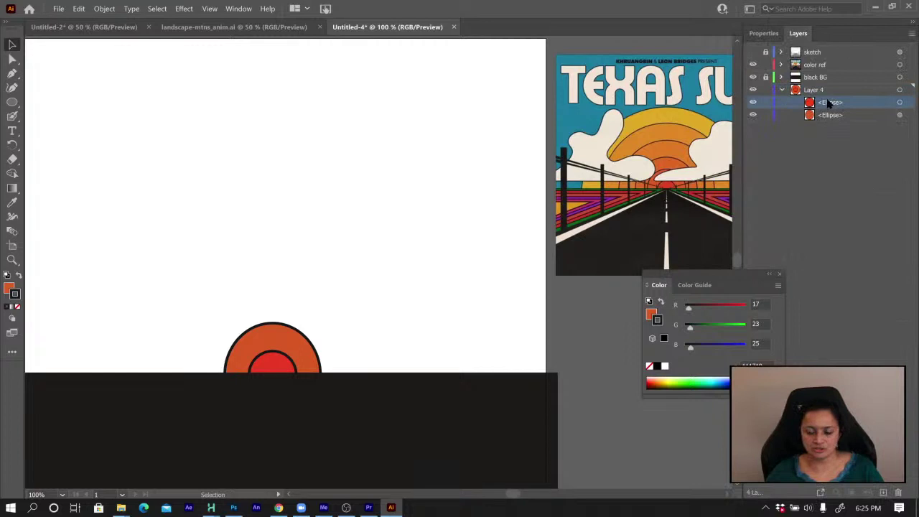
click(752, 52)
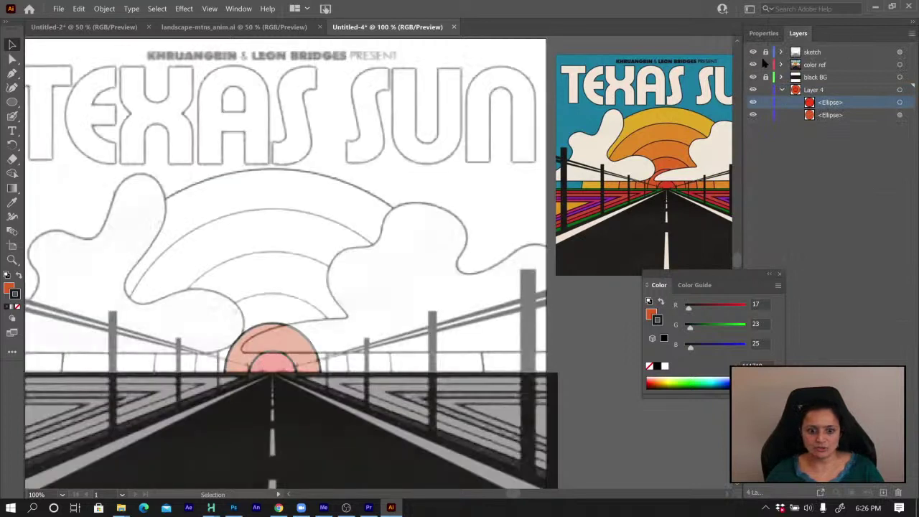
Lock the small red circle and duplicate the orange-red circle beneath itself in Layer 4
click(829, 116)
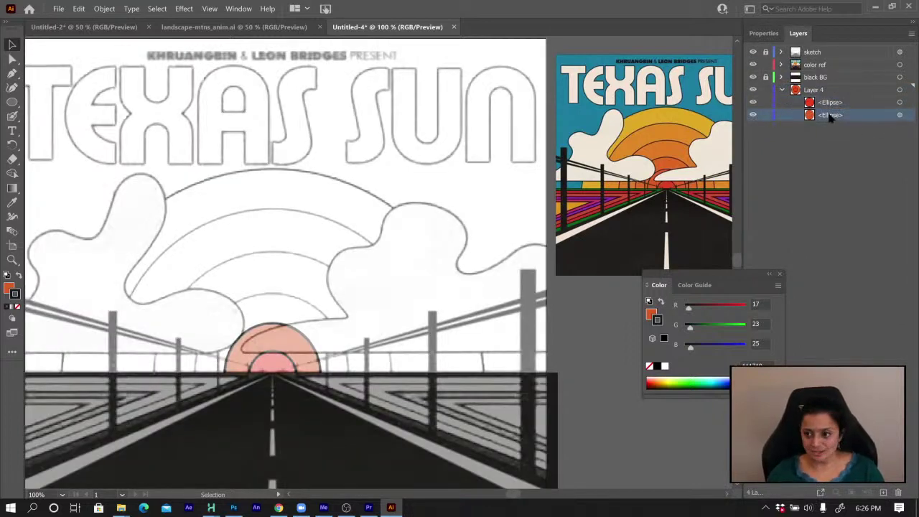
click(899, 116)
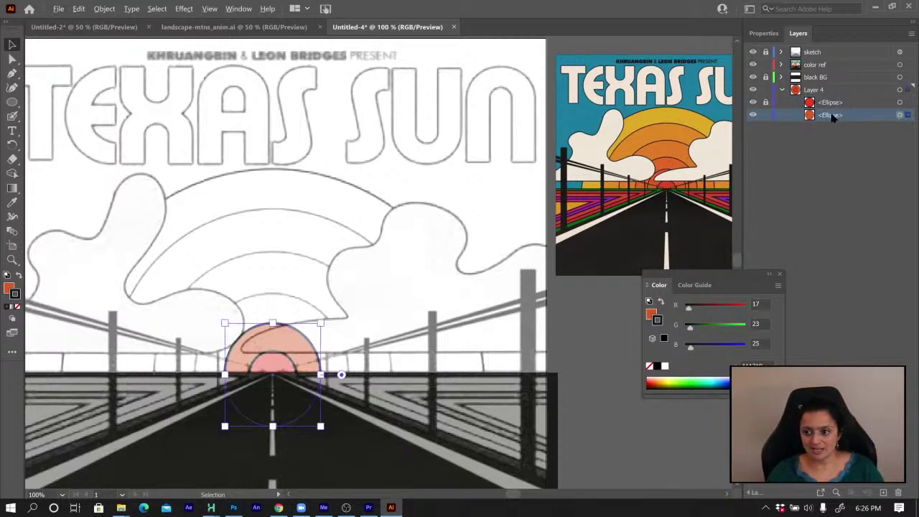
drag(832, 118, 834, 124)
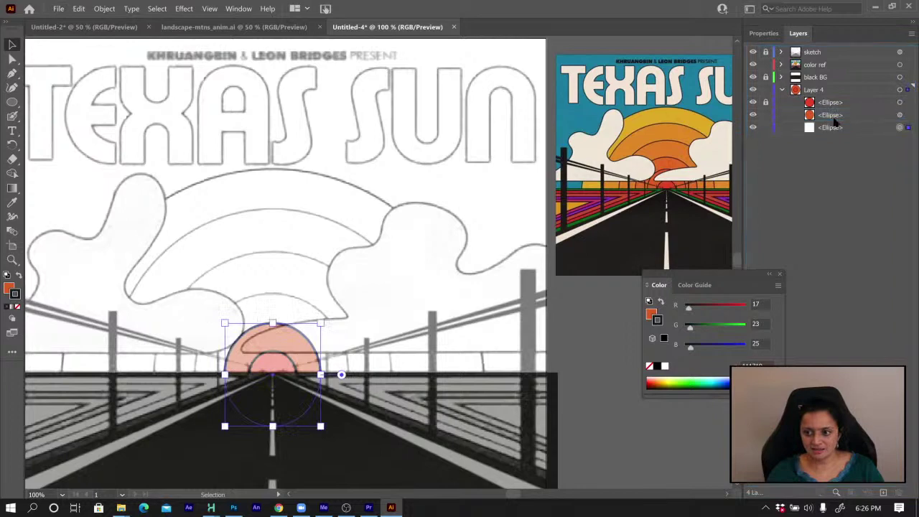
click(837, 127)
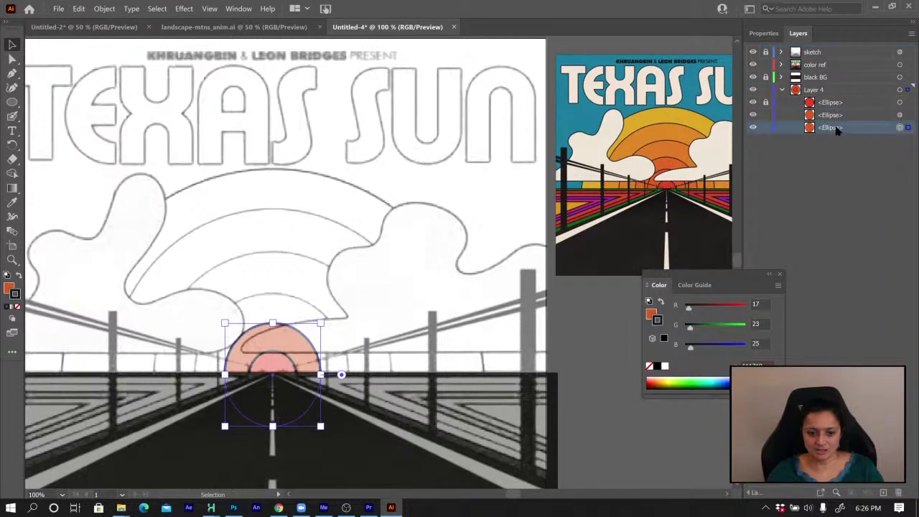
Fill the duplicate with the reference's third-ring orange, RGB 223, 103, 40, and enlarge it from its centre to the sketch's third ring
key(i)
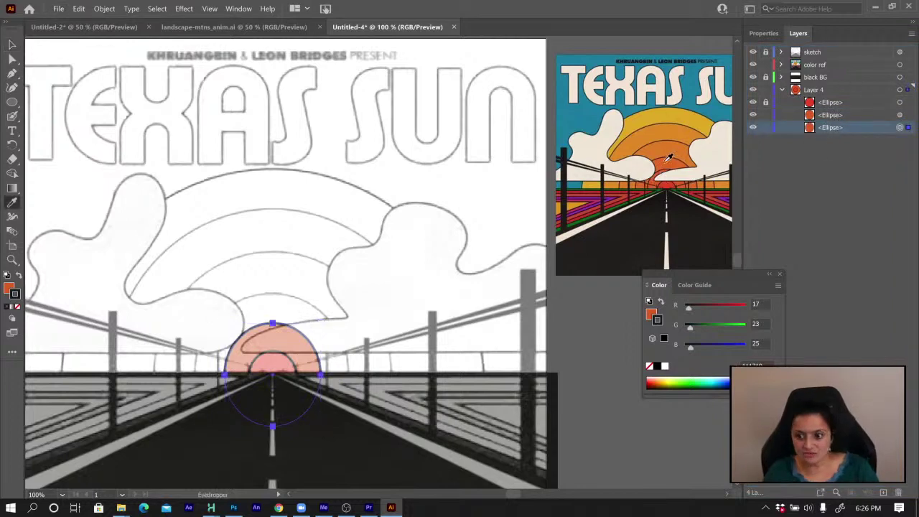
click(667, 157)
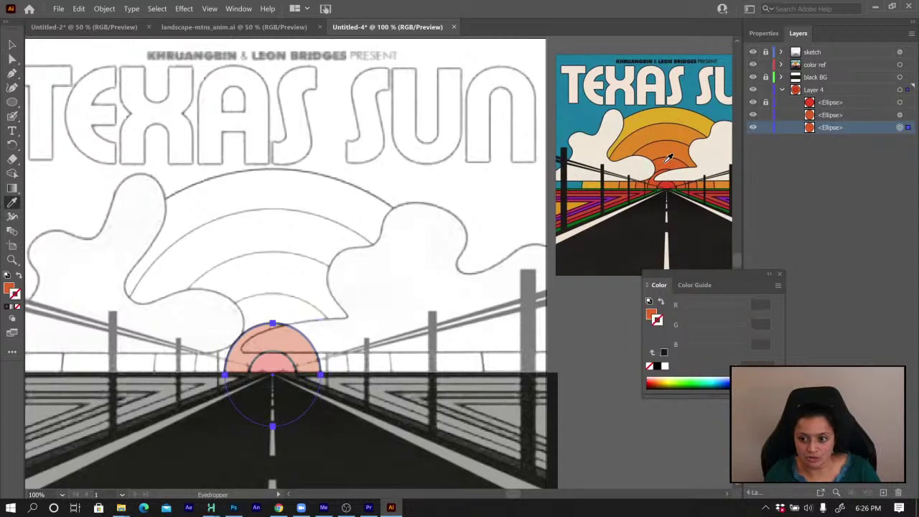
click(12, 45)
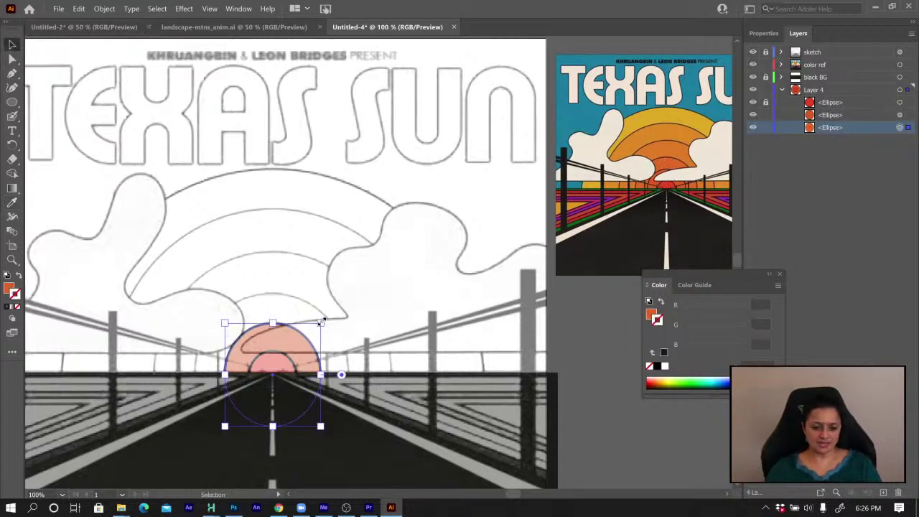
drag(321, 321, 349, 290)
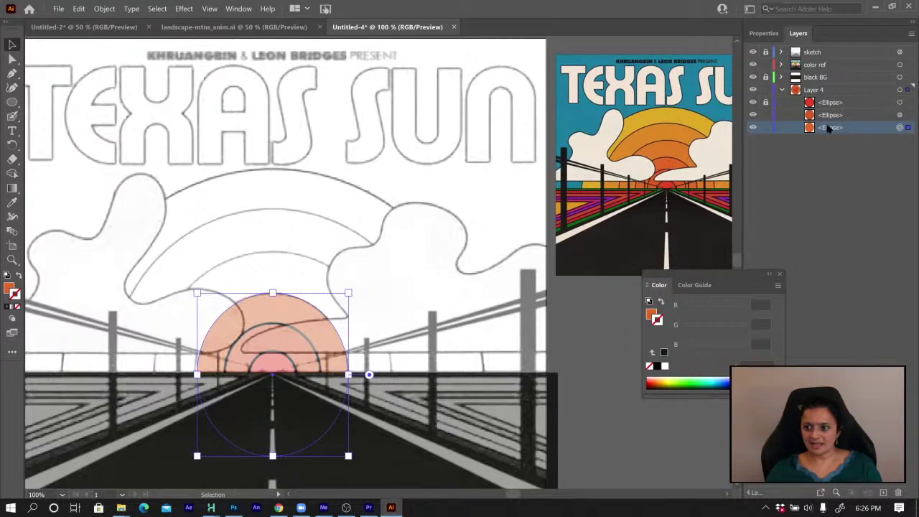
Duplicate the third-ring circle beneath itself and fill the copy with RGB 223, 122, 36 sampled from the reference's fourth sun ring
drag(827, 127, 829, 134)
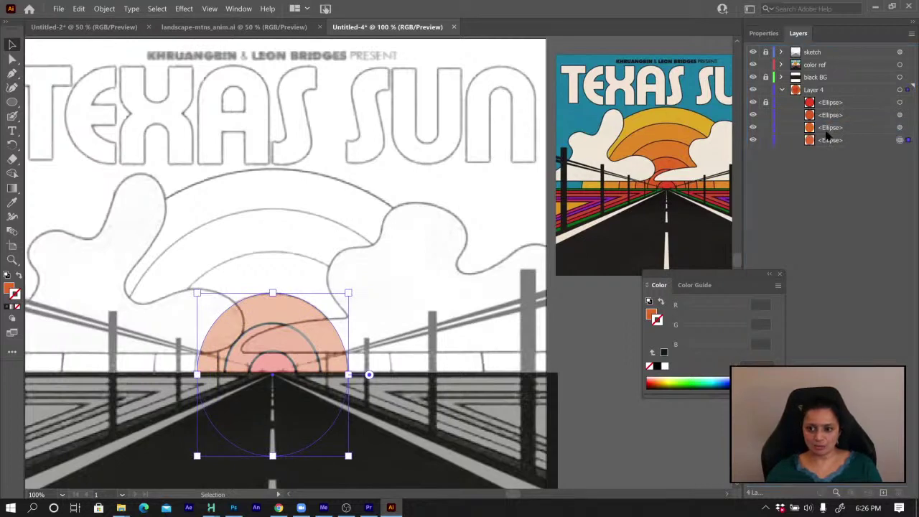
key(i)
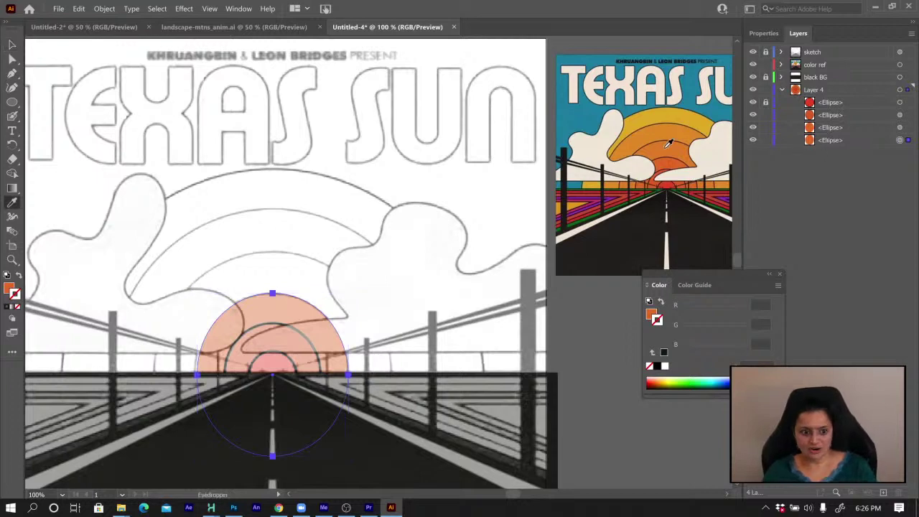
click(10, 287)
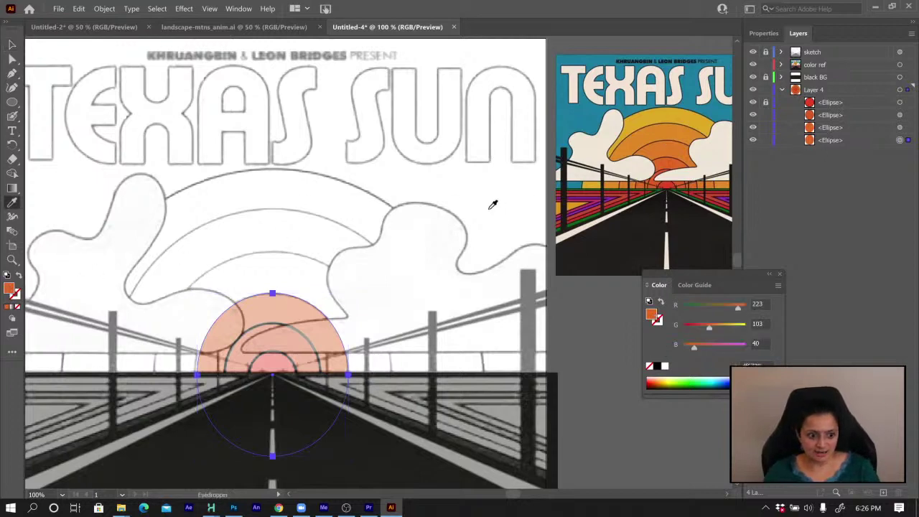
click(672, 144)
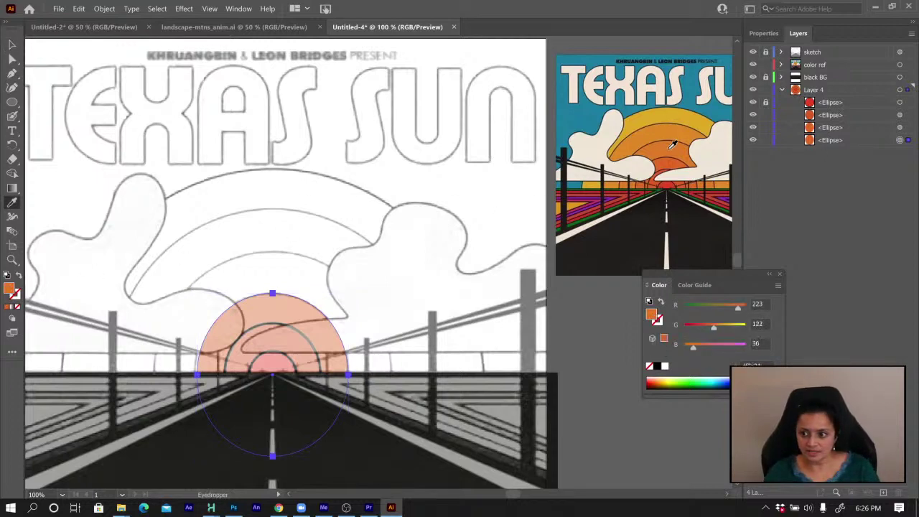
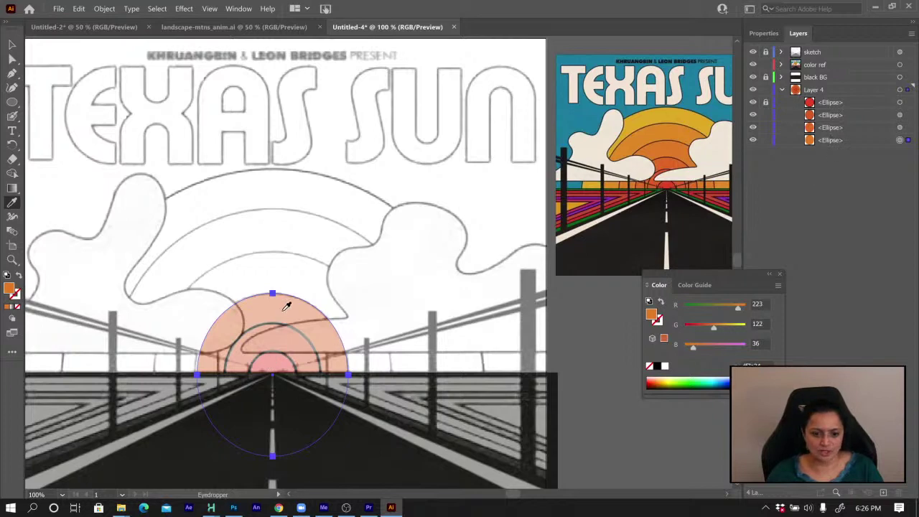
Enlarge the lighter orange circle from its centre to the sketch's fourth ring and widen it slightly to fit the arc
key(v)
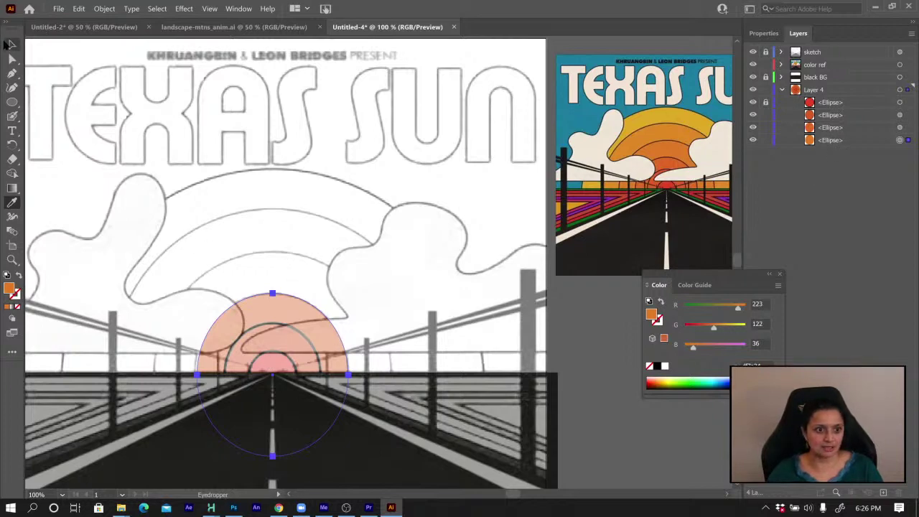
drag(348, 292, 392, 250)
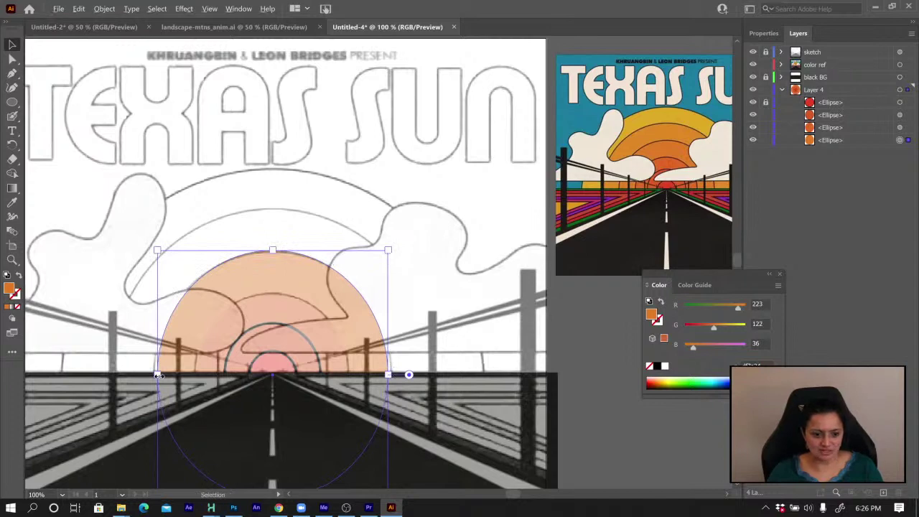
drag(158, 374, 154, 375)
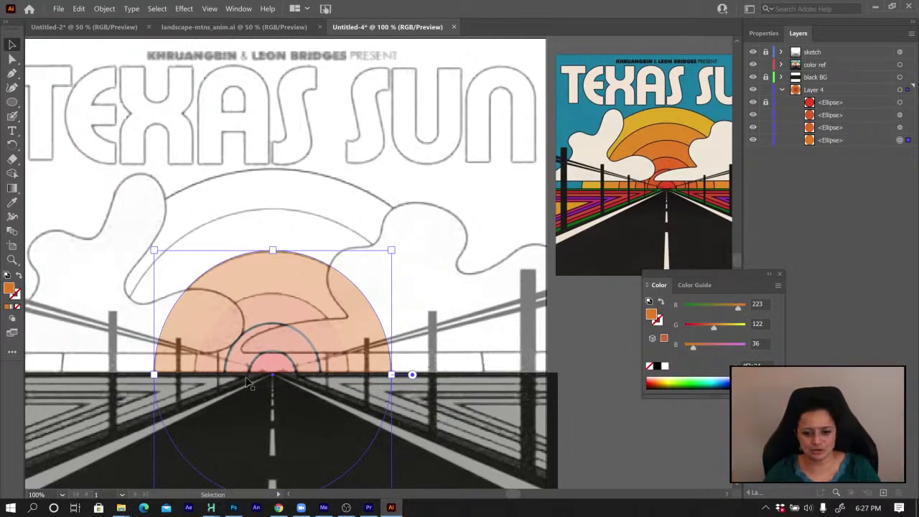
drag(153, 374, 112, 374)
key(ctrl+z)
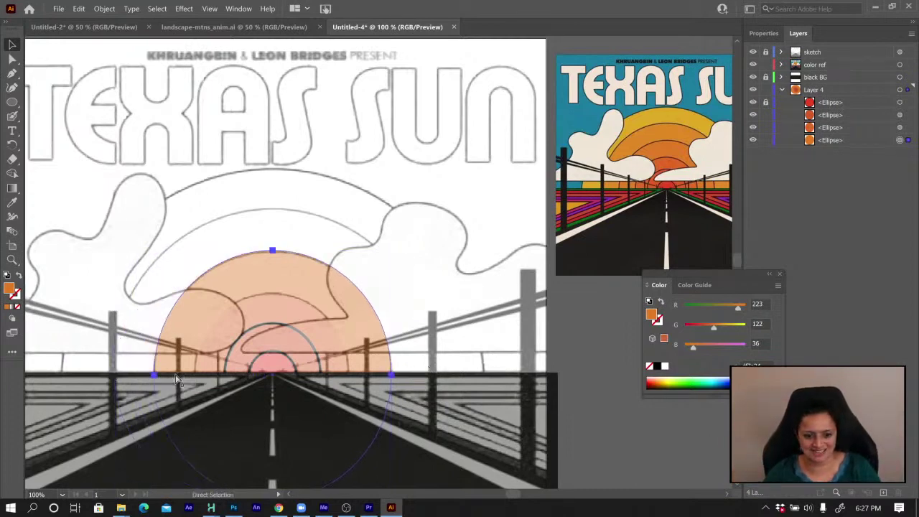
drag(393, 375, 422, 382)
key(ctrl+z)
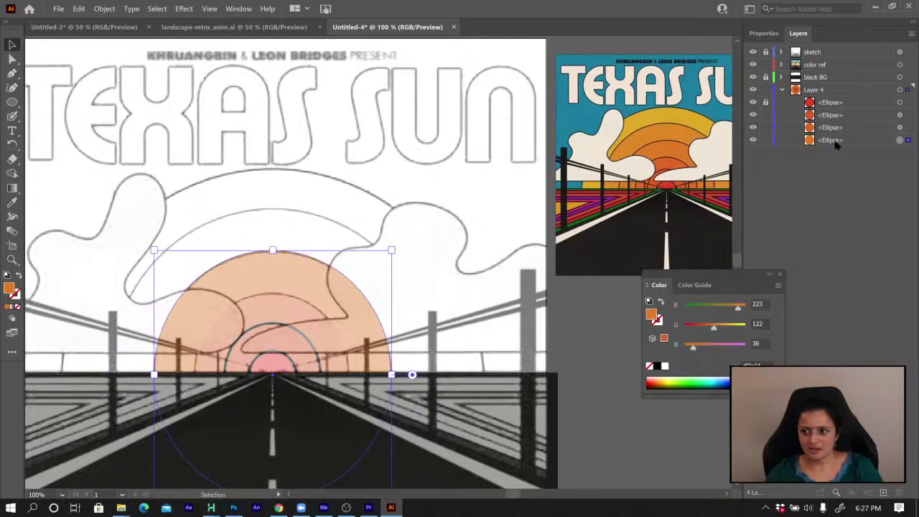
Duplicate the fourth-ring circle beneath itself in Layer 4 and select the copy
key(ctrl+c)
key(ctrl+b)
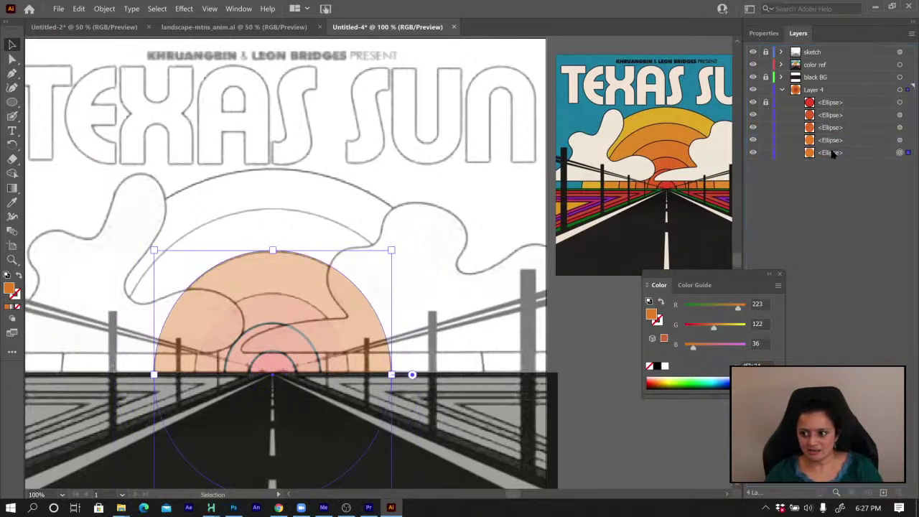
click(835, 153)
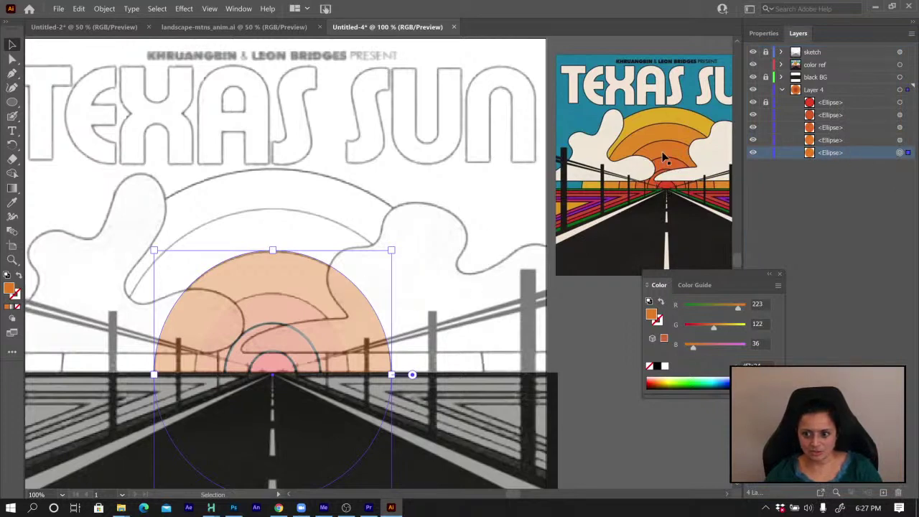
Fill the fourth-ring copy with the reference's fifth-ring orange, RGB 223, 137, 36, and enlarge it from its centre to the sketch's fifth ring
key(i)
click(665, 128)
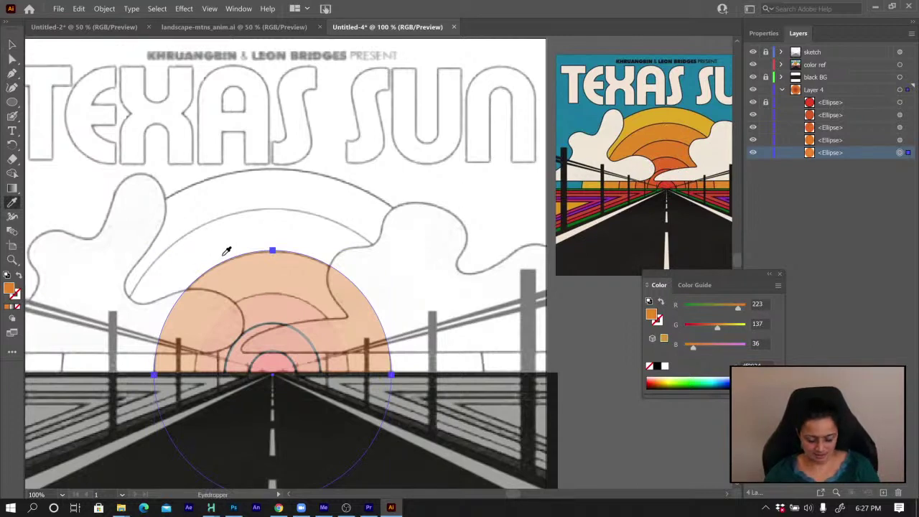
key(v)
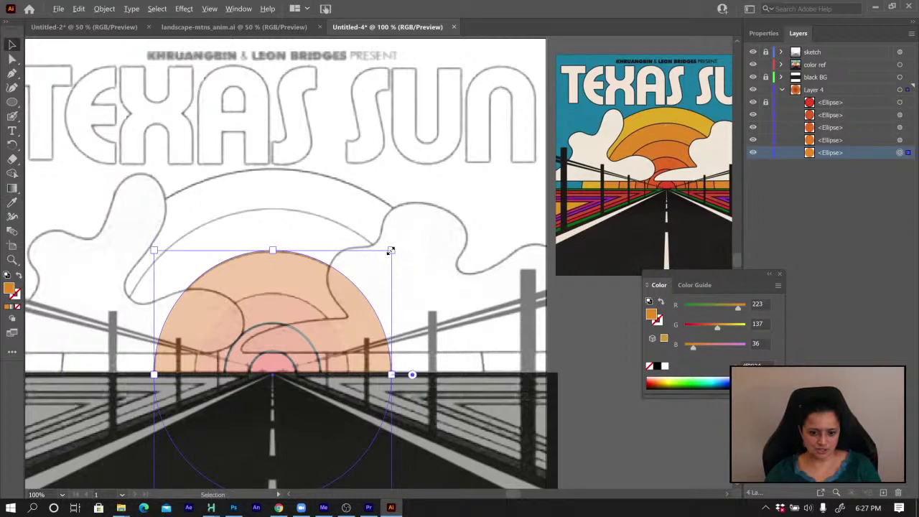
drag(391, 250, 432, 203)
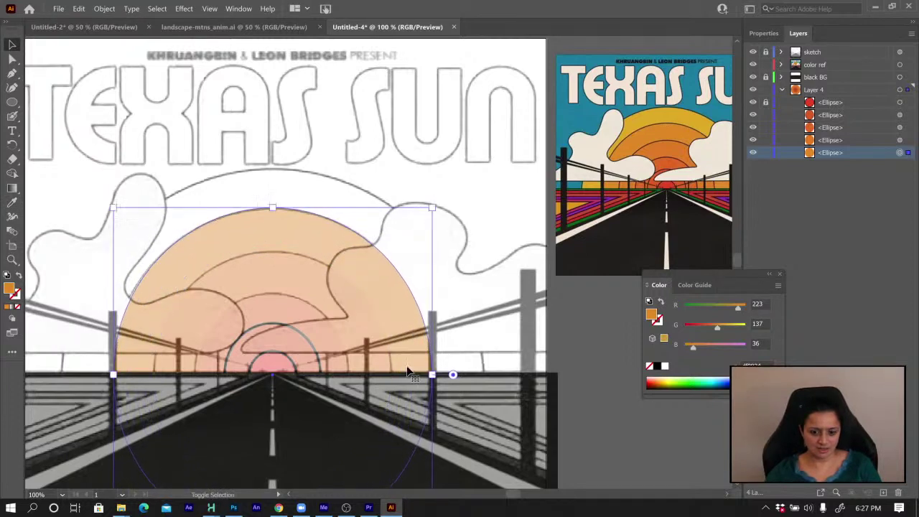
drag(112, 374, 112, 374)
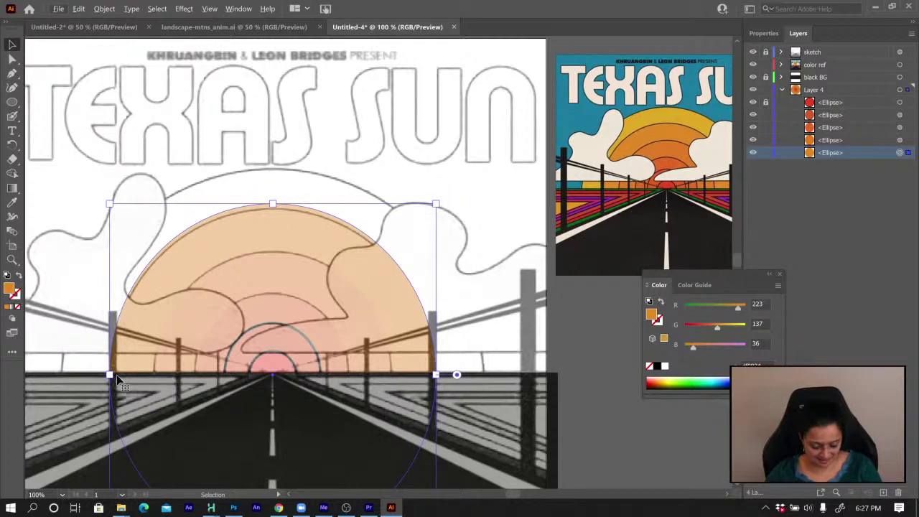
drag(110, 374, 111, 375)
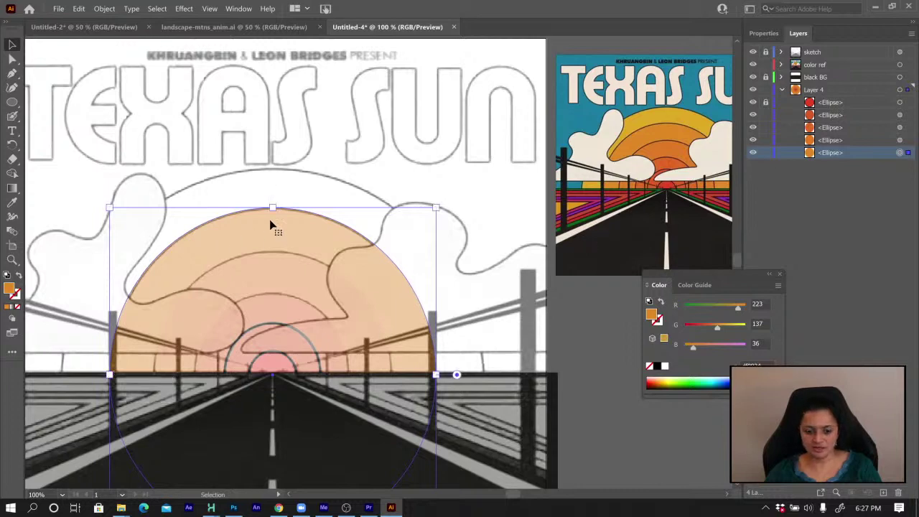
Duplicate the fifth-ring circle beneath itself, fill it with the reference's yellow, RGB 221, 169, 37, and enlarge it to the sketch's outermost arc
drag(834, 163, 828, 156)
click(832, 165)
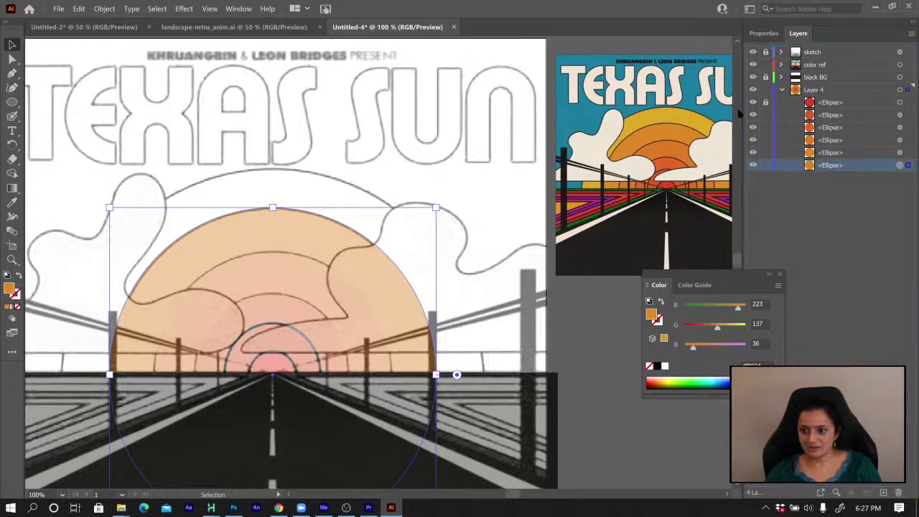
key(i)
click(677, 113)
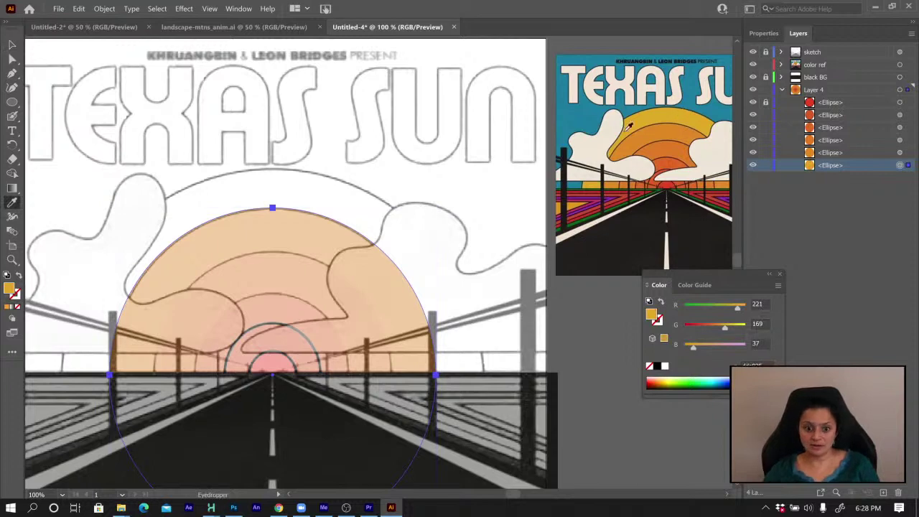
key(v)
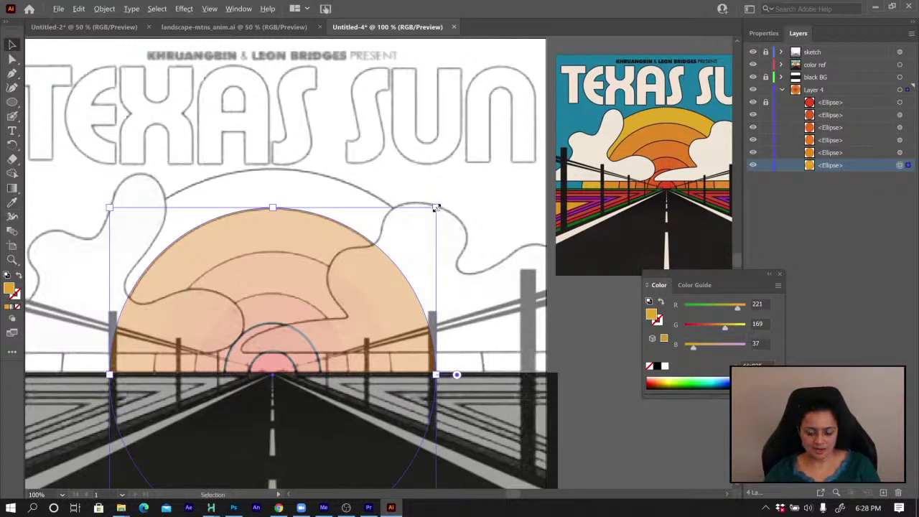
drag(436, 208, 477, 168)
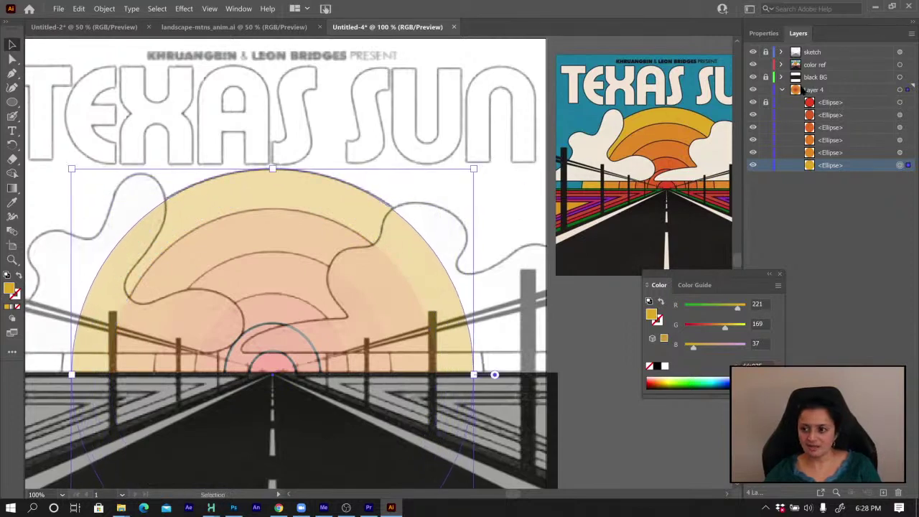
Hide the sketch layer and give the third-ring circle a black stroke, RGB 0, 0, 0
click(752, 53)
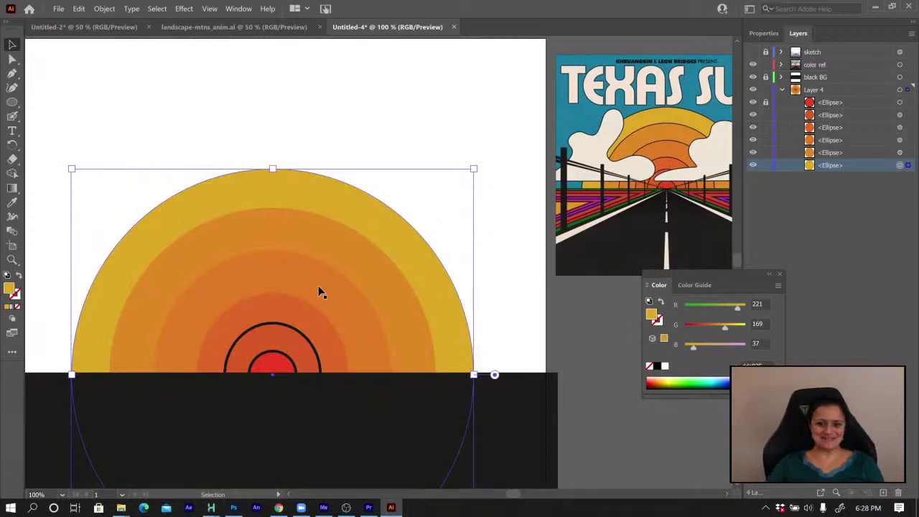
click(287, 313)
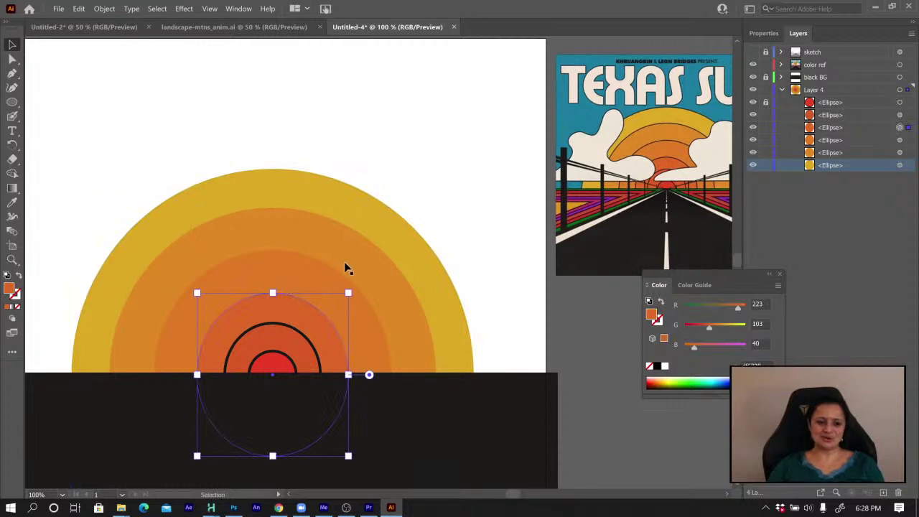
click(16, 297)
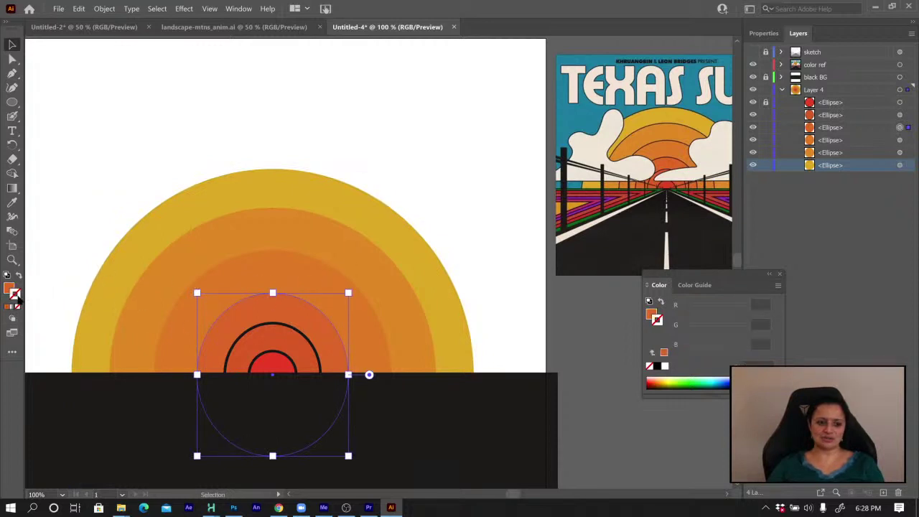
click(8, 307)
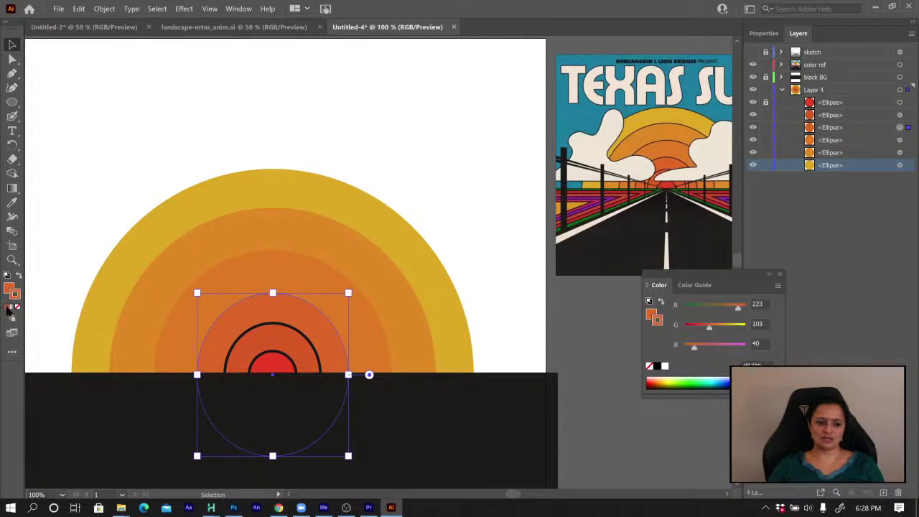
click(657, 366)
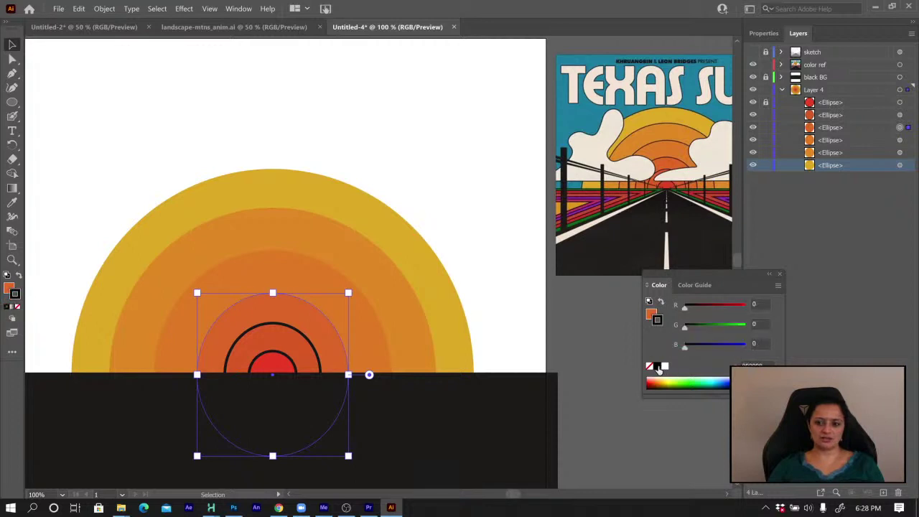
Apply the same black stroke to the fourth-ring, fifth-ring and outermost yellow circles
click(322, 285)
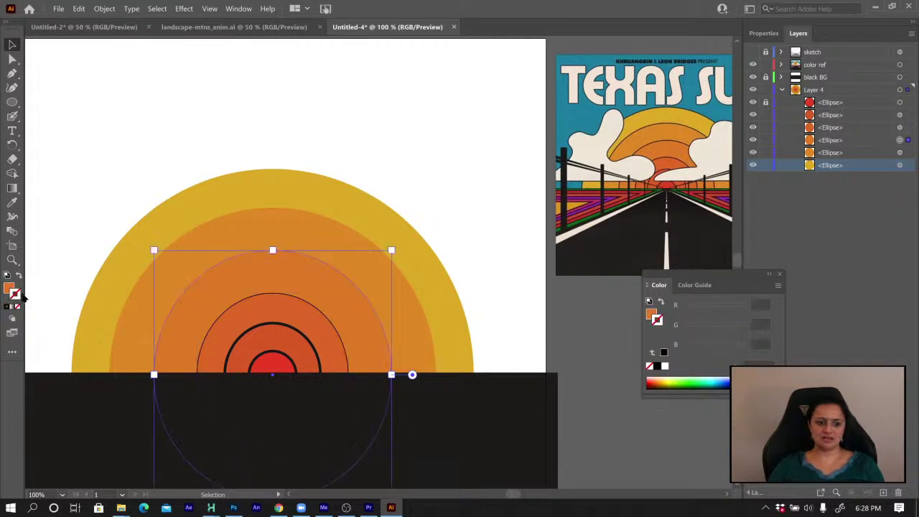
click(8, 307)
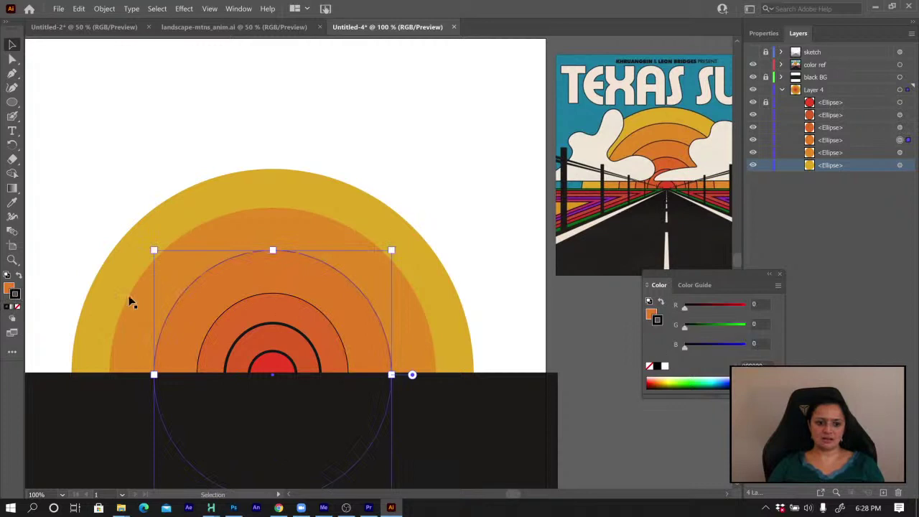
click(304, 230)
click(8, 307)
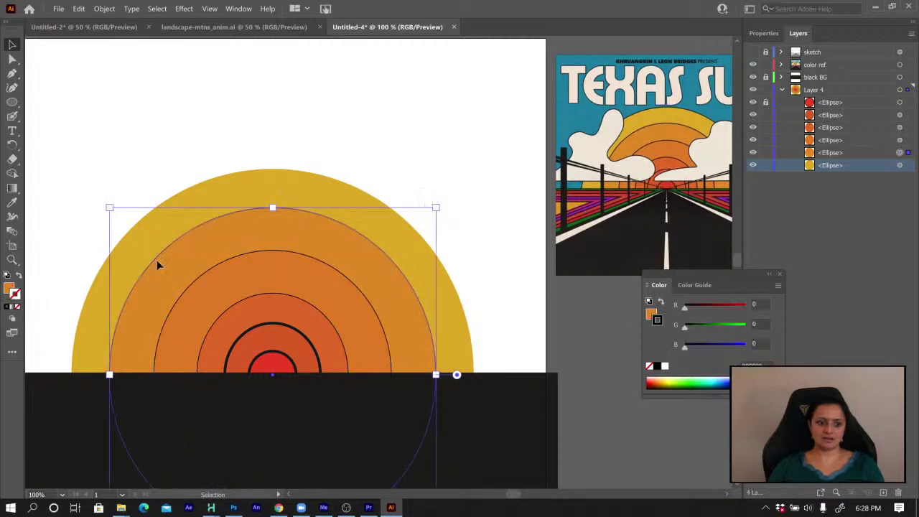
click(268, 191)
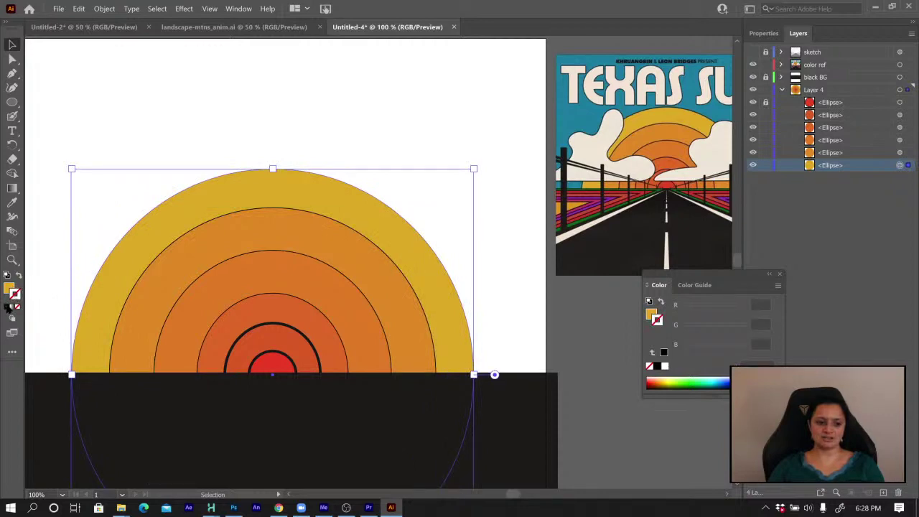
click(8, 307)
Select the four outer sun circles together and set their stroke weight to 5 px
shift+click(384, 283)
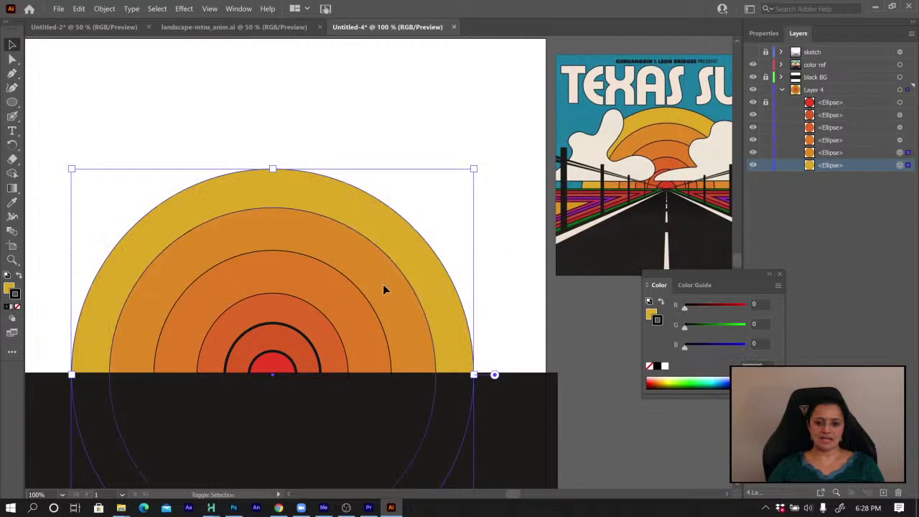
shift+click(335, 309)
shift+click(320, 332)
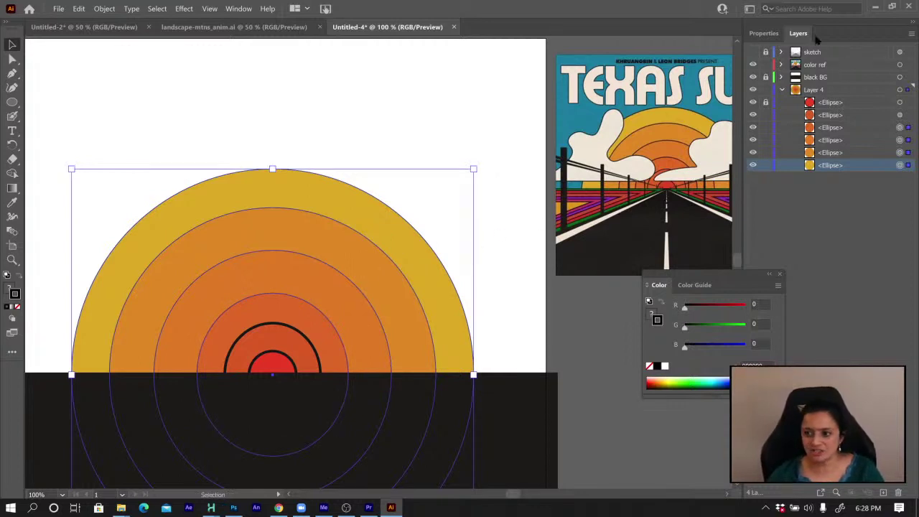
click(761, 34)
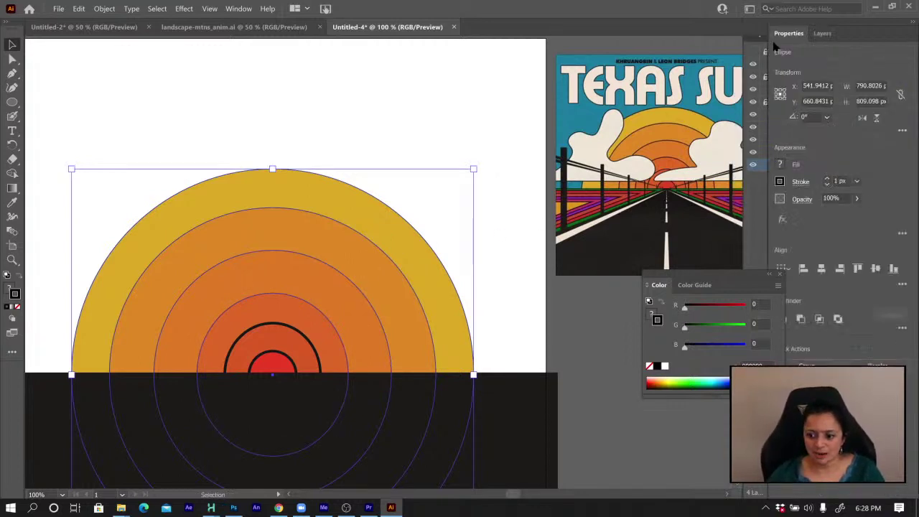
click(828, 181)
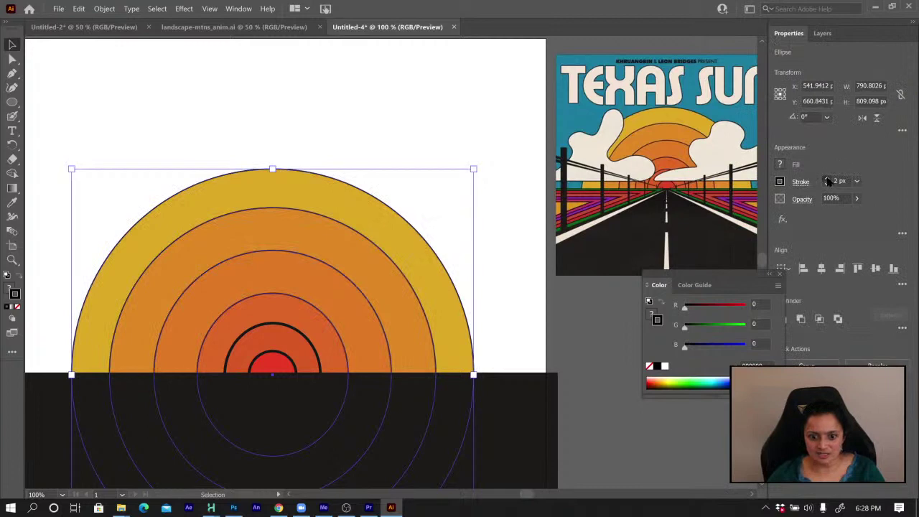
click(827, 181)
click(827, 180)
click(827, 181)
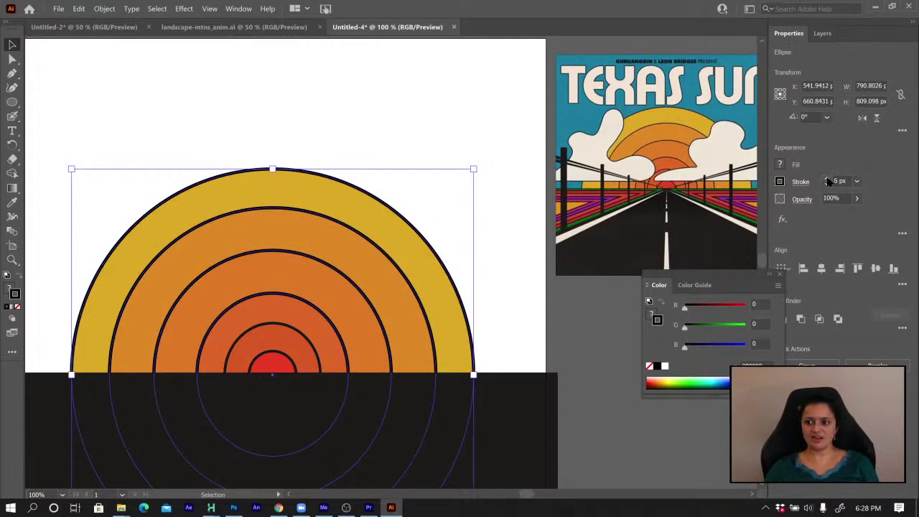
click(529, 160)
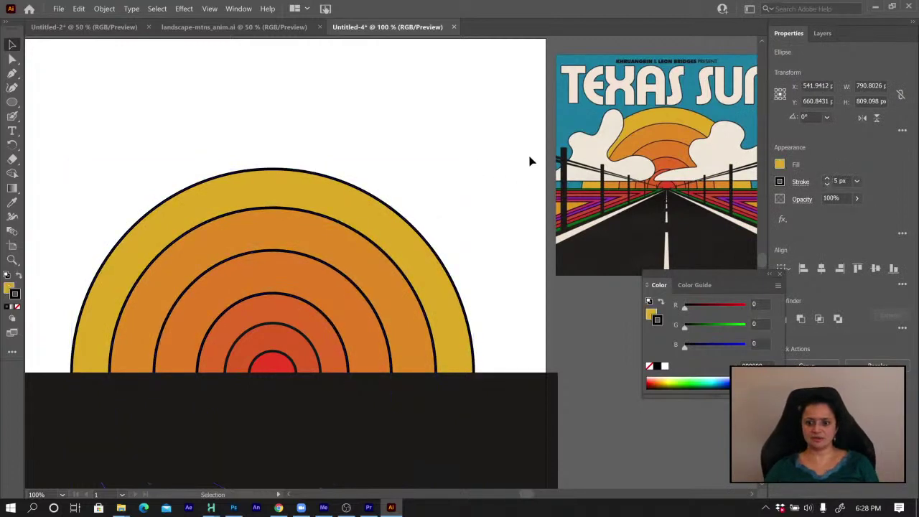
Try removing the black stroke from the outermost yellow circle in Layer 4, then undo the removal
click(823, 34)
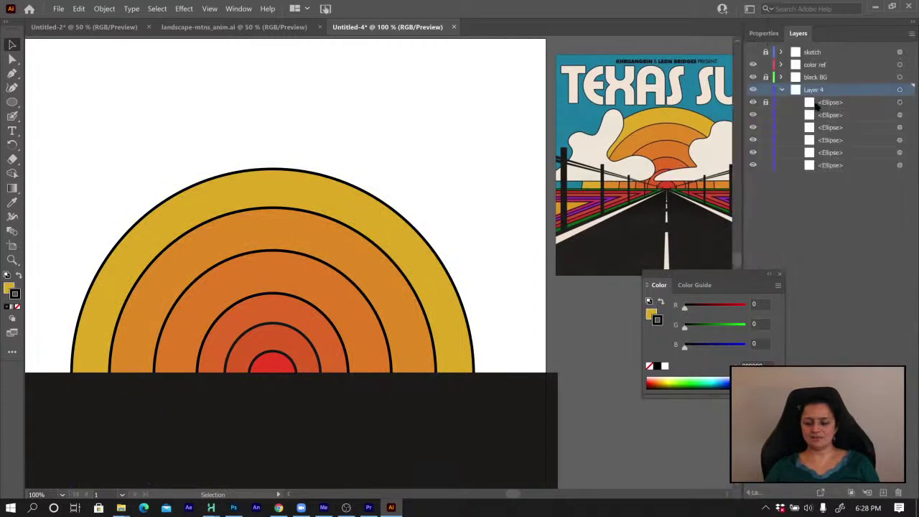
click(781, 90)
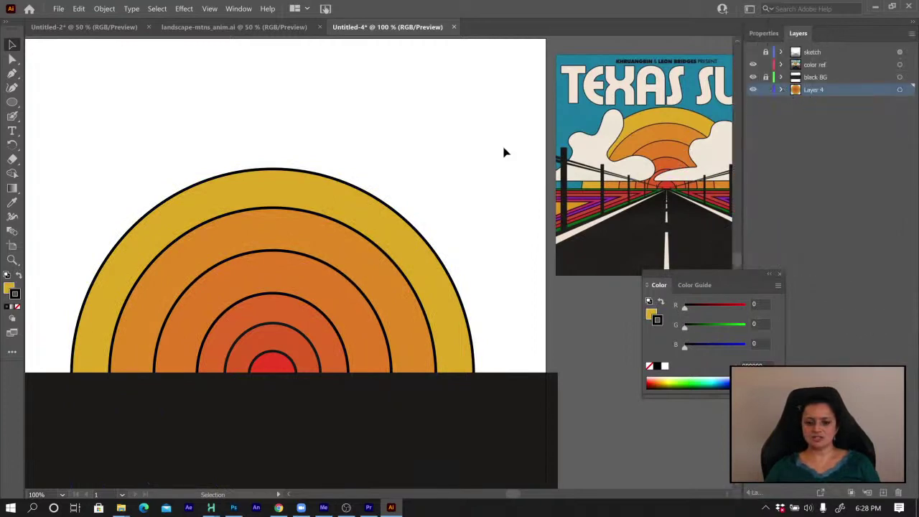
key(ctrl+minus)
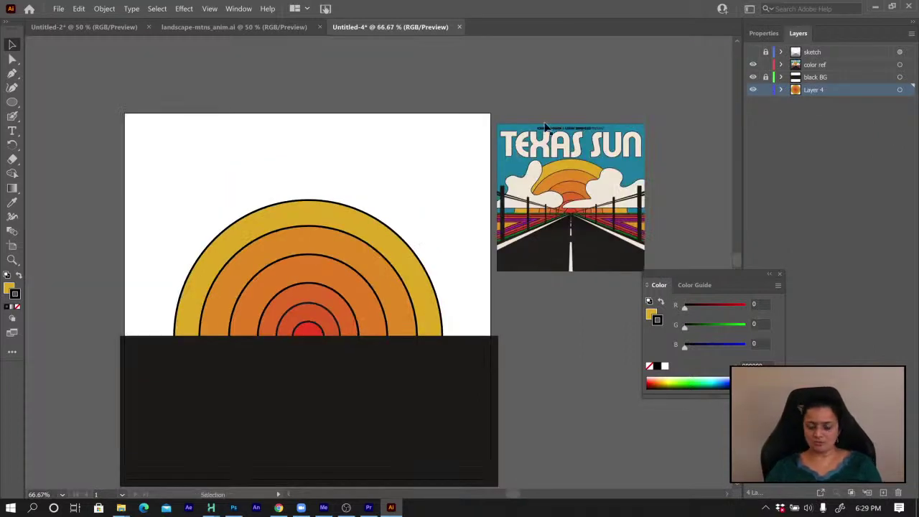
click(781, 90)
click(832, 168)
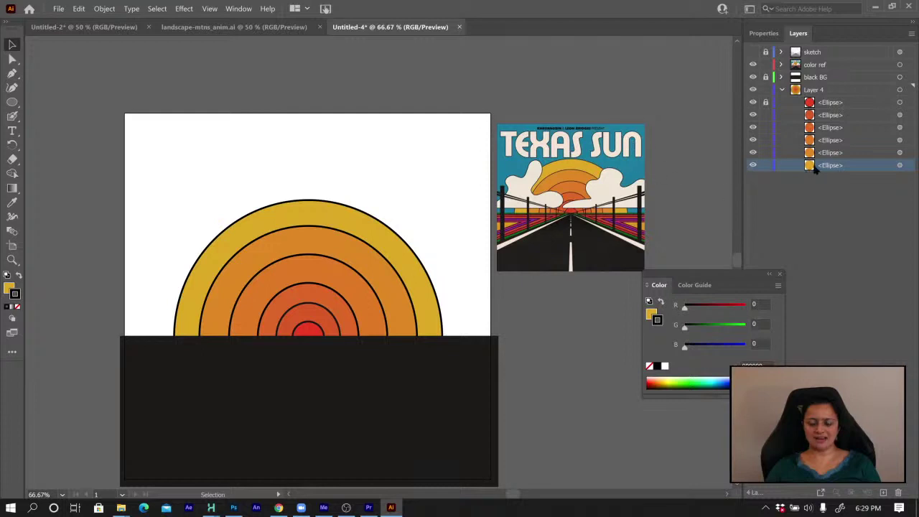
click(19, 307)
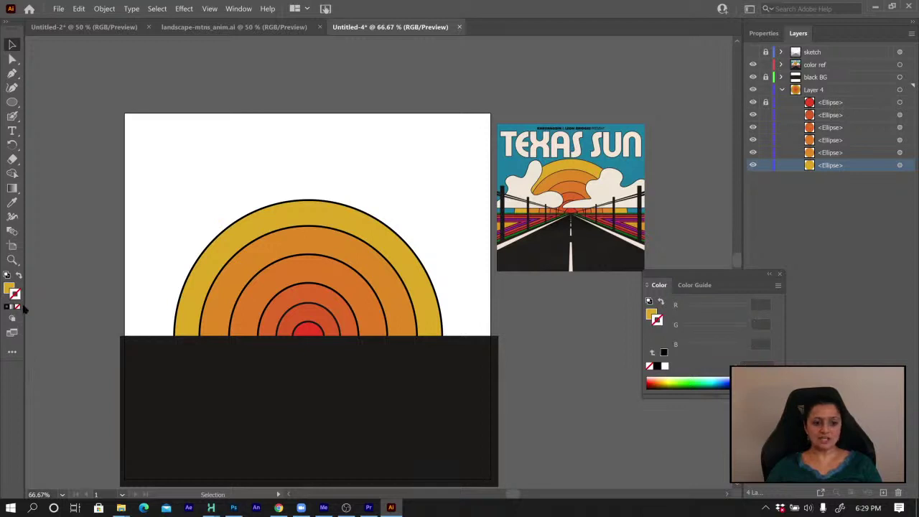
key(ctrl+z)
click(234, 246)
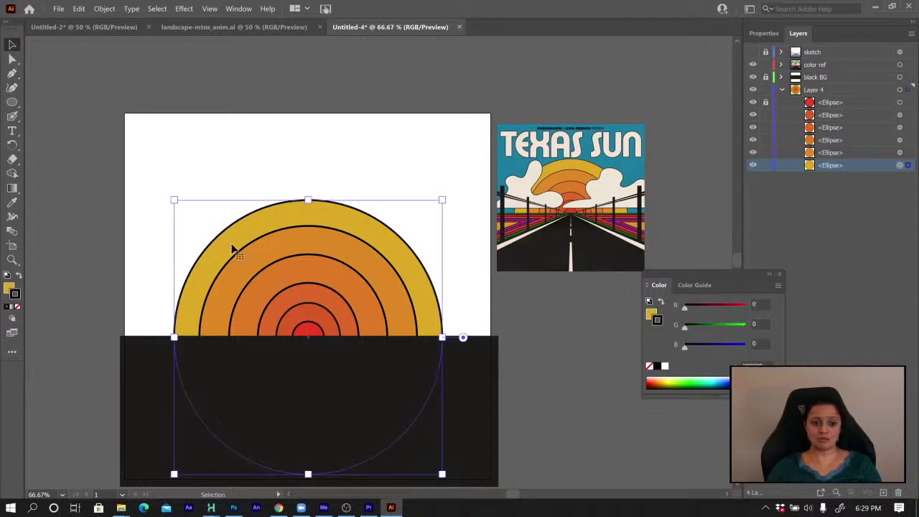
click(19, 308)
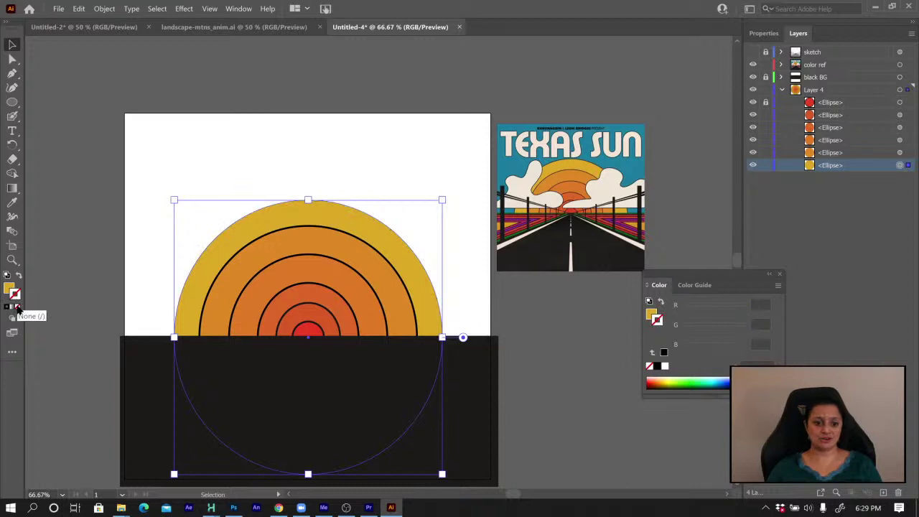
key(ctrl+z)
click(82, 267)
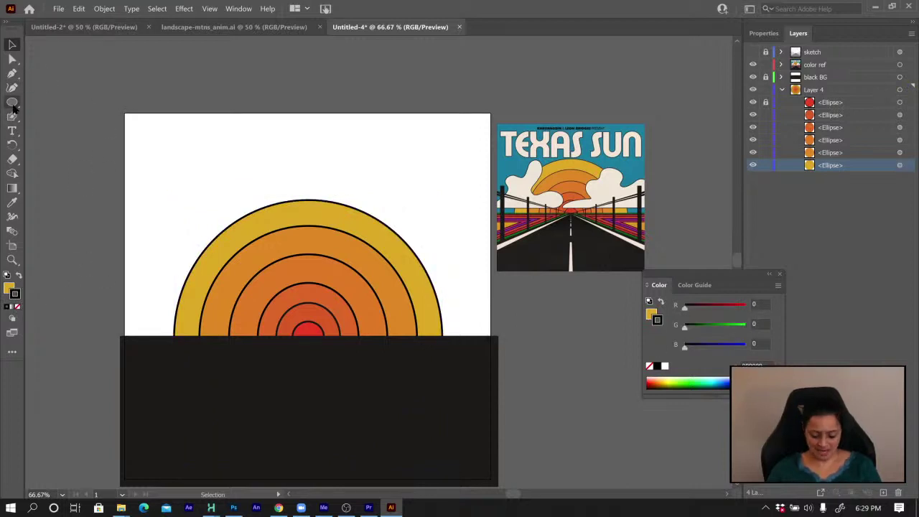
Sample the reference's teal sky and draw a strokeless teal rectangle covering the artboard's upper part down to just past the black ground's top edge
key(i)
click(626, 125)
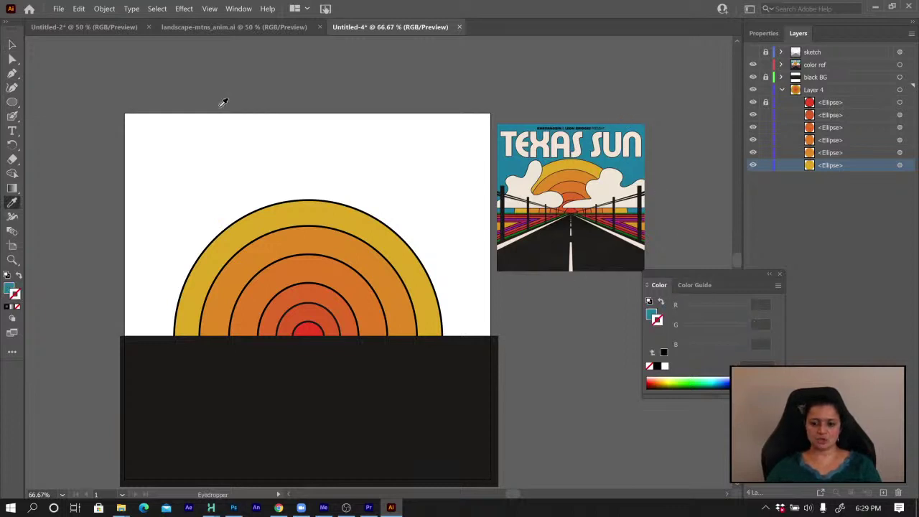
click(12, 102)
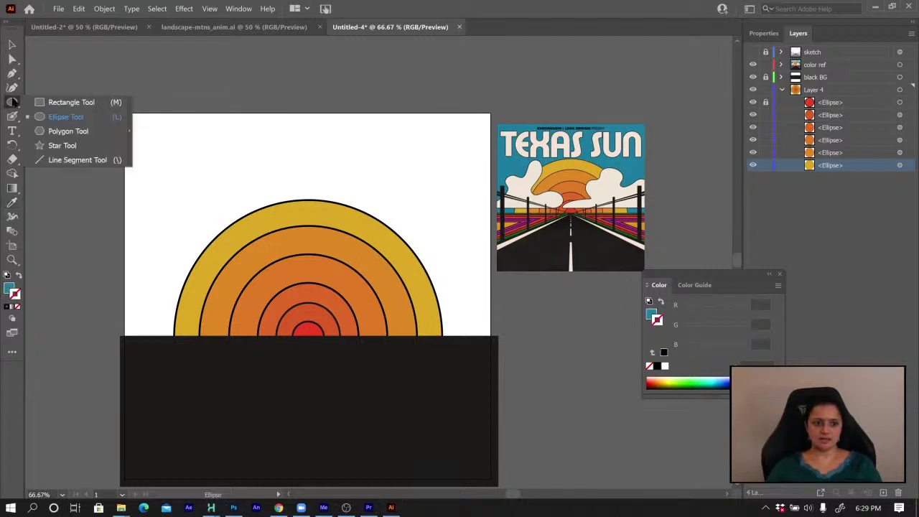
click(78, 105)
drag(115, 102, 499, 349)
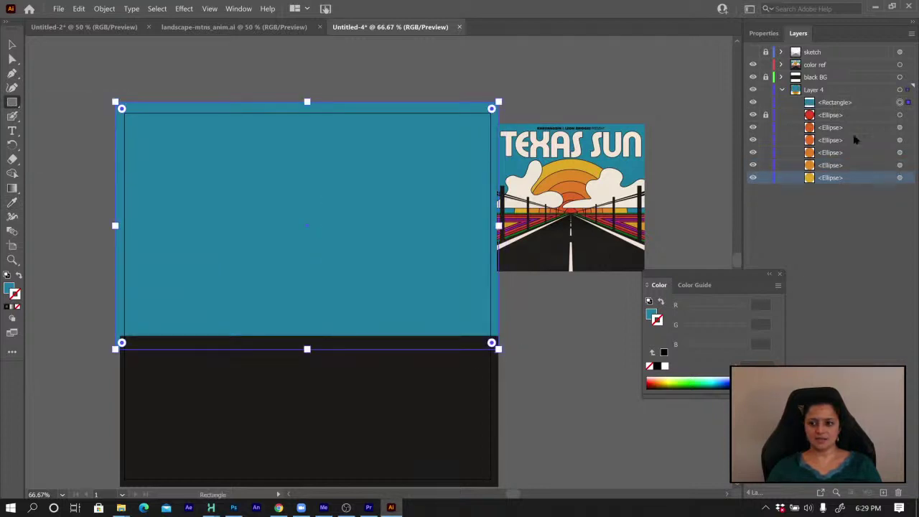
Move the teal sky rectangle beneath all the sun circles in Layer 4 and show the sketch layer
drag(829, 103, 832, 169)
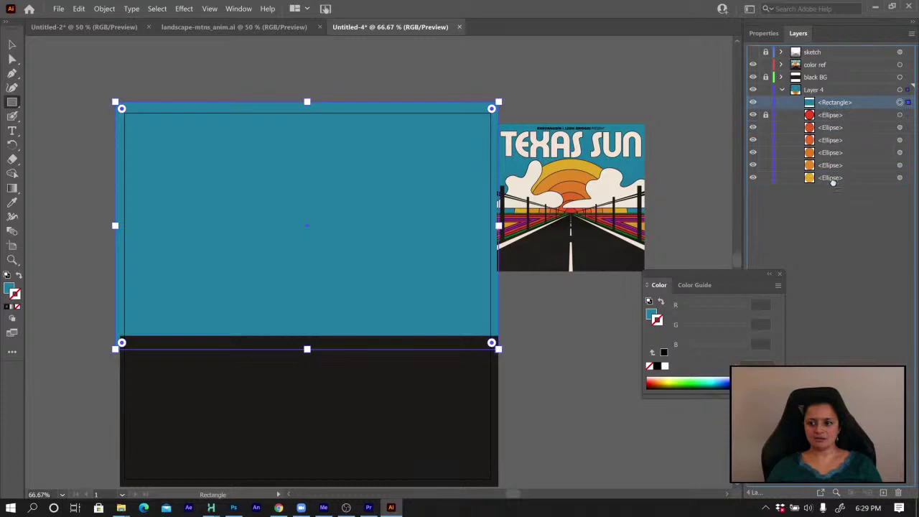
drag(833, 183, 835, 185)
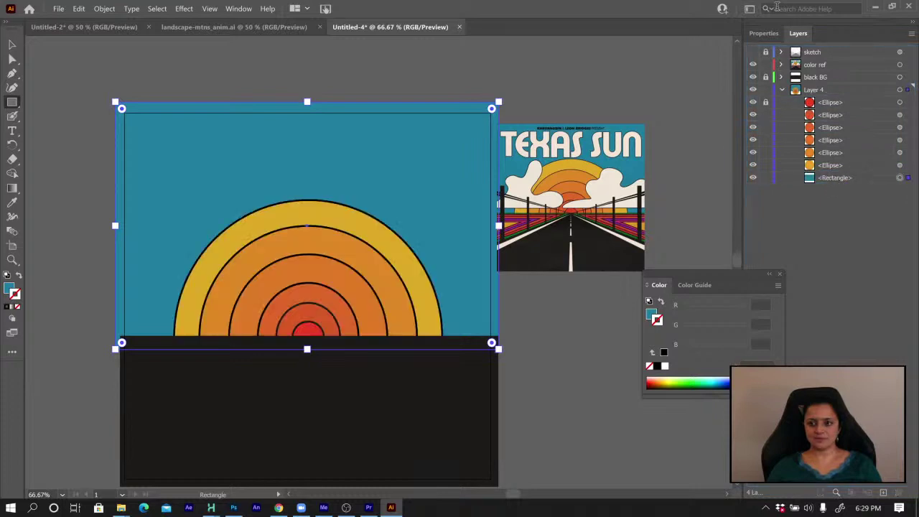
click(753, 54)
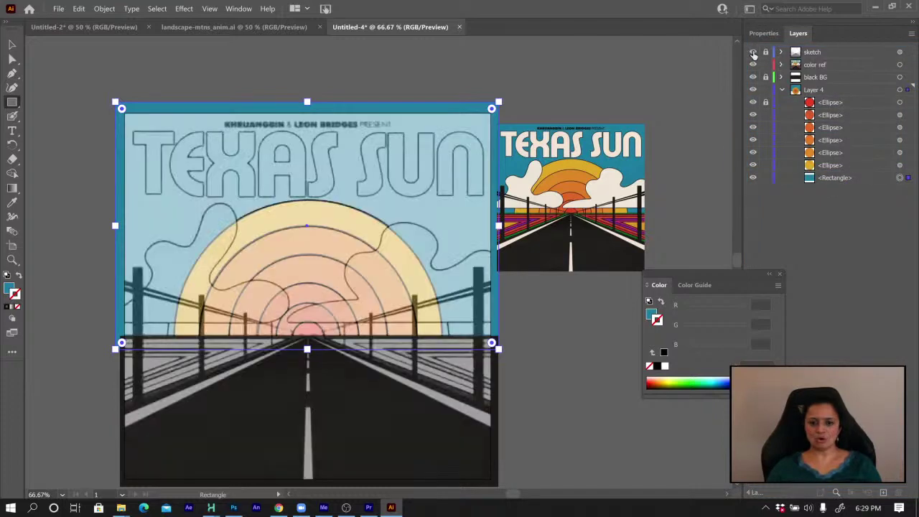
Reset to the default fill and stroke and place a point-text object above the red circle in Layer 4, over the sketched title's first T
click(831, 102)
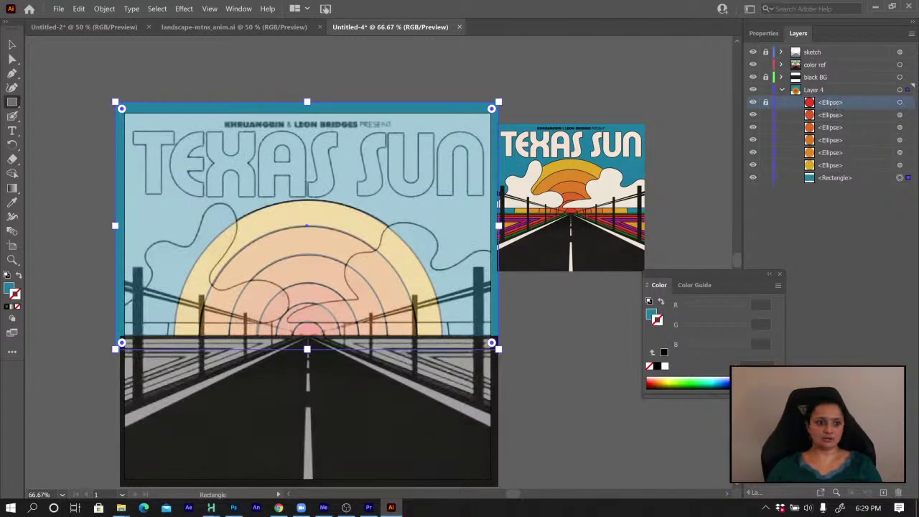
click(12, 131)
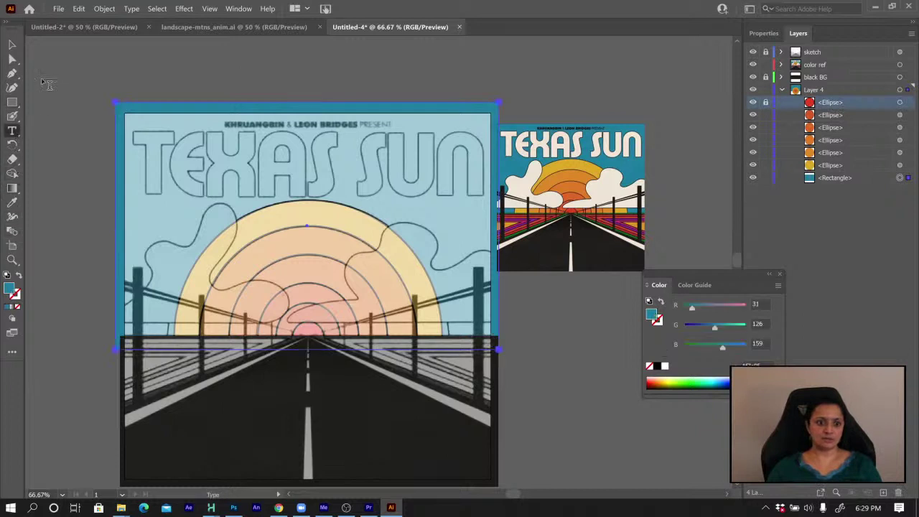
click(12, 44)
click(69, 59)
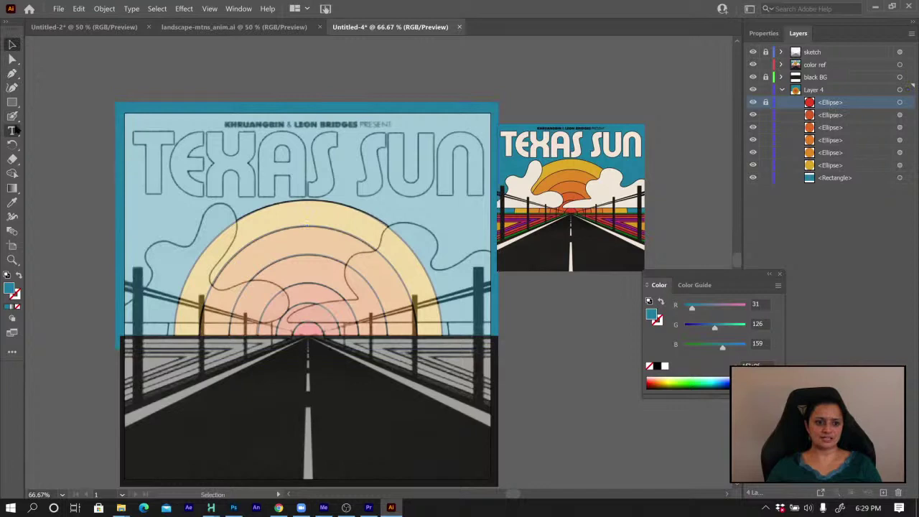
key(t)
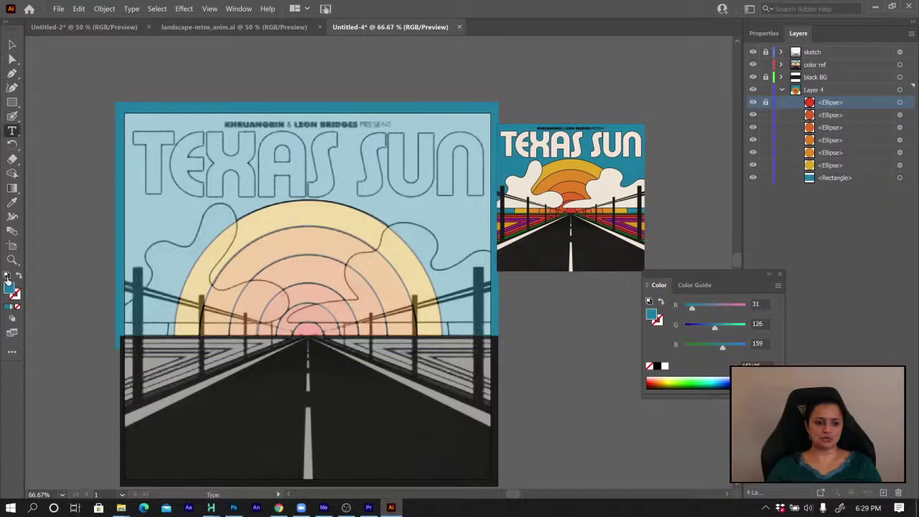
click(7, 276)
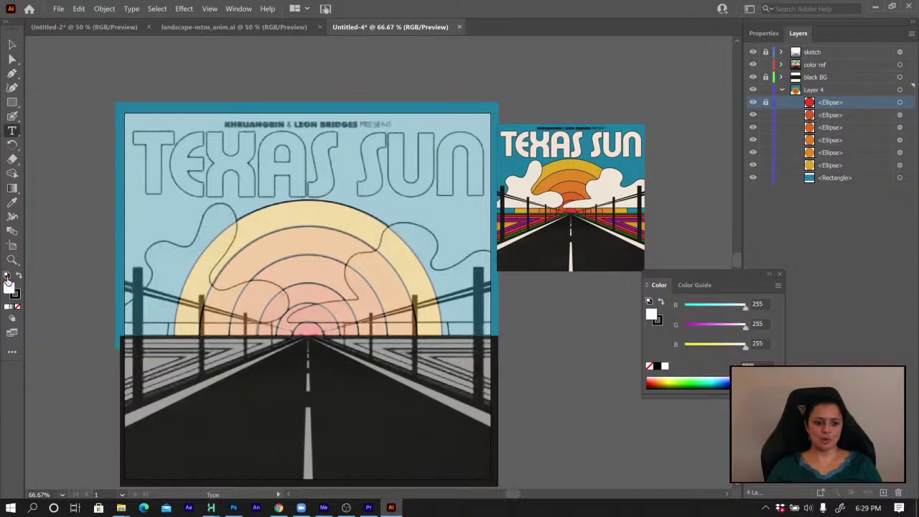
click(140, 180)
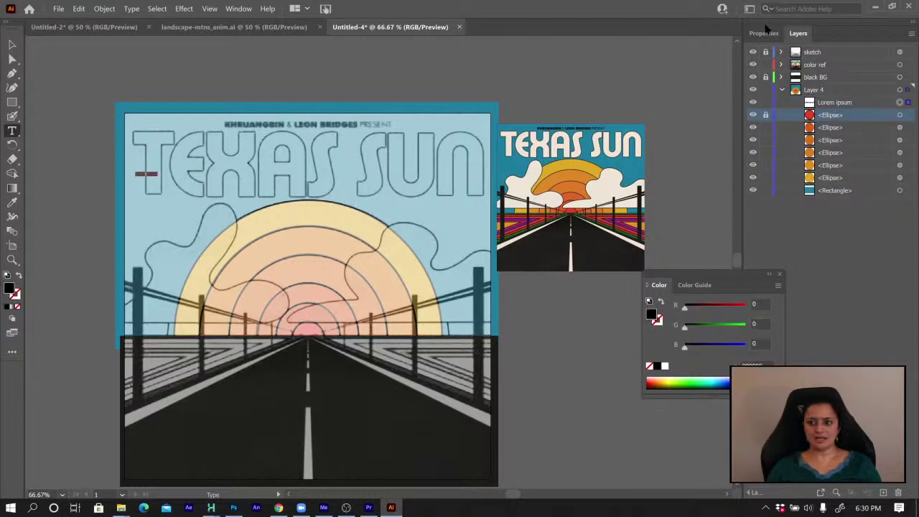
Enlarge the placeholder text to 190 px, moving the floating colour controls clear of the character settings
click(763, 33)
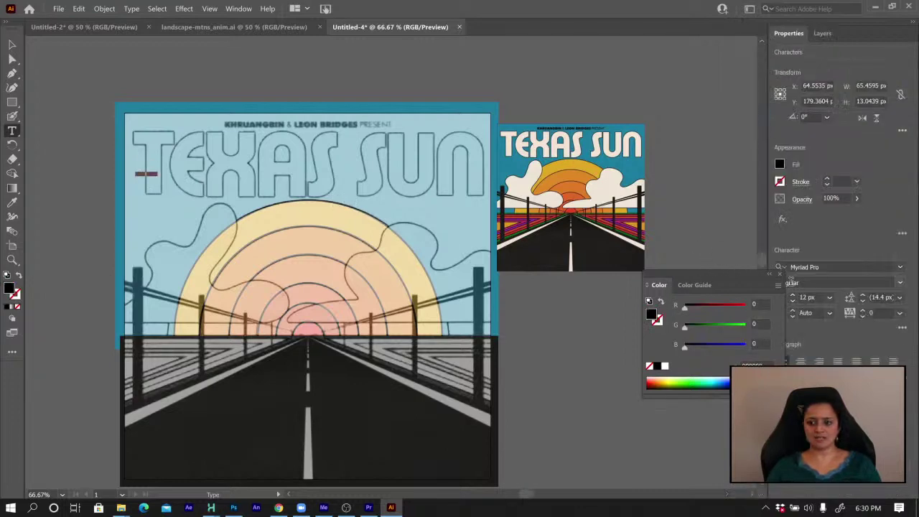
drag(754, 276, 683, 283)
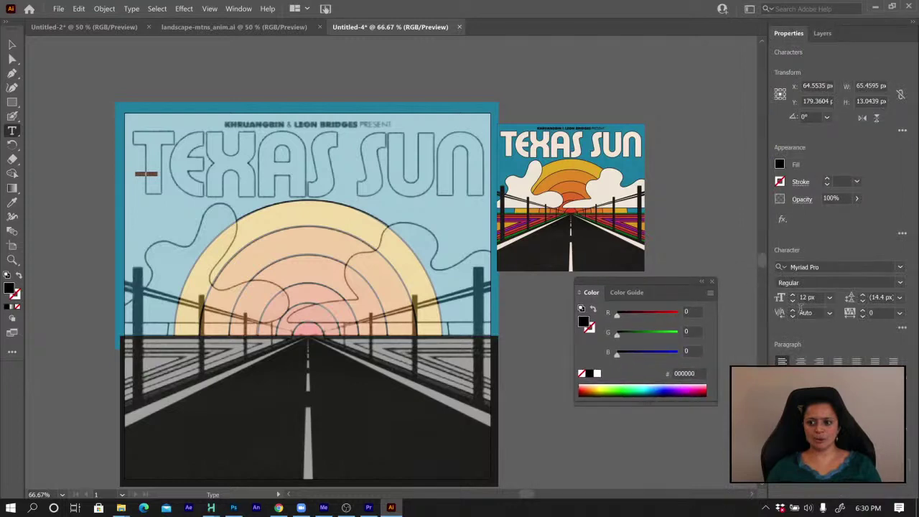
click(792, 295)
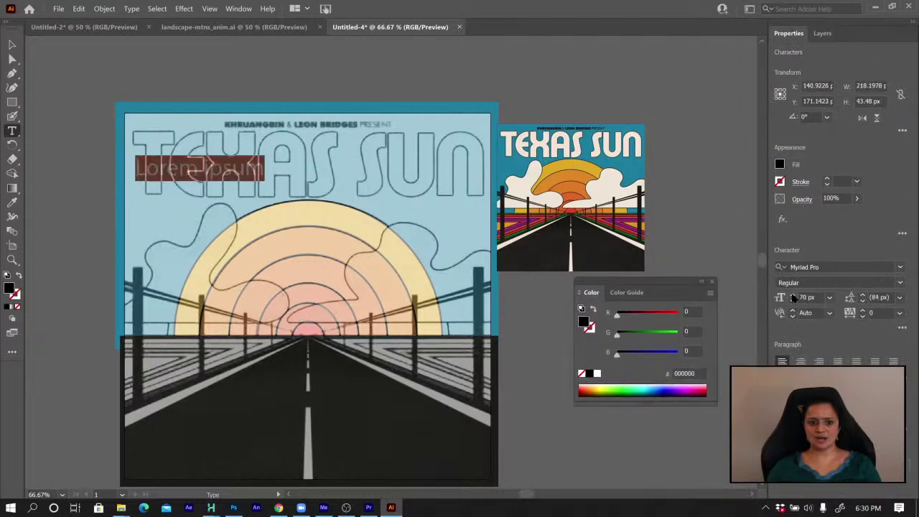
shift+click(793, 295)
shift+click(793, 295)
shift+click(793, 295)
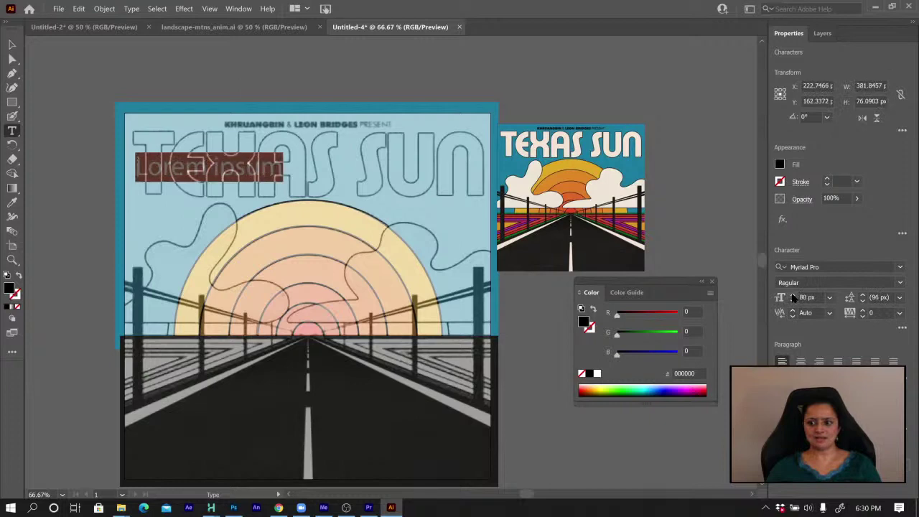
shift+click(793, 295)
shift+click(792, 295)
shift+click(793, 295)
shift+click(793, 295)
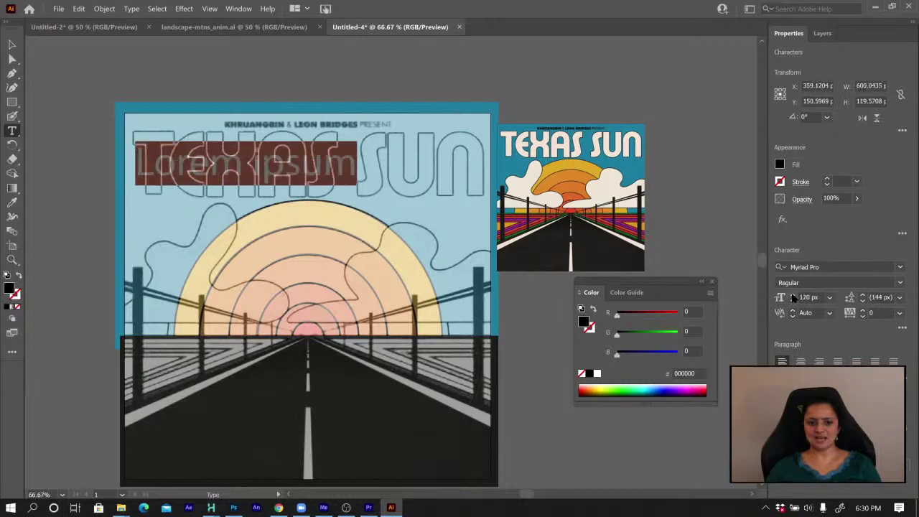
shift+click(793, 295)
shift+click(793, 295)
shift+click(792, 295)
shift+click(792, 295)
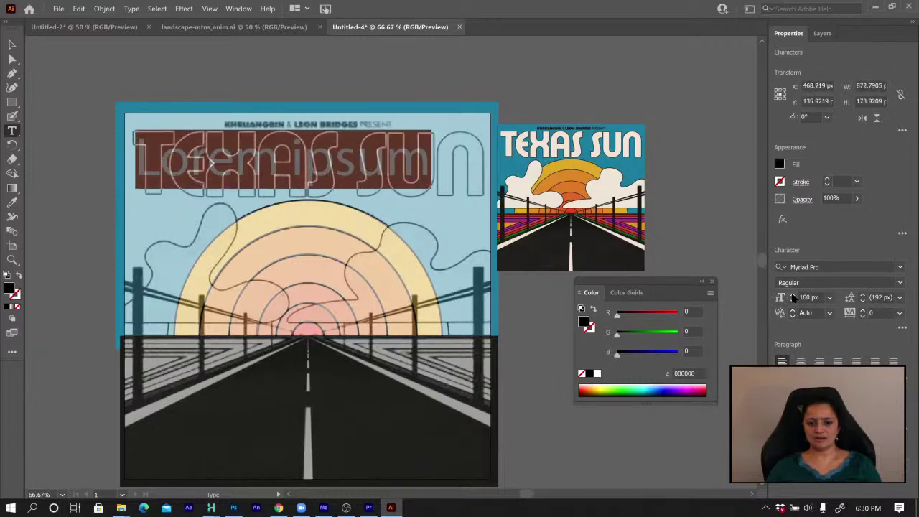
shift+click(792, 295)
shift+click(793, 295)
shift+click(793, 295)
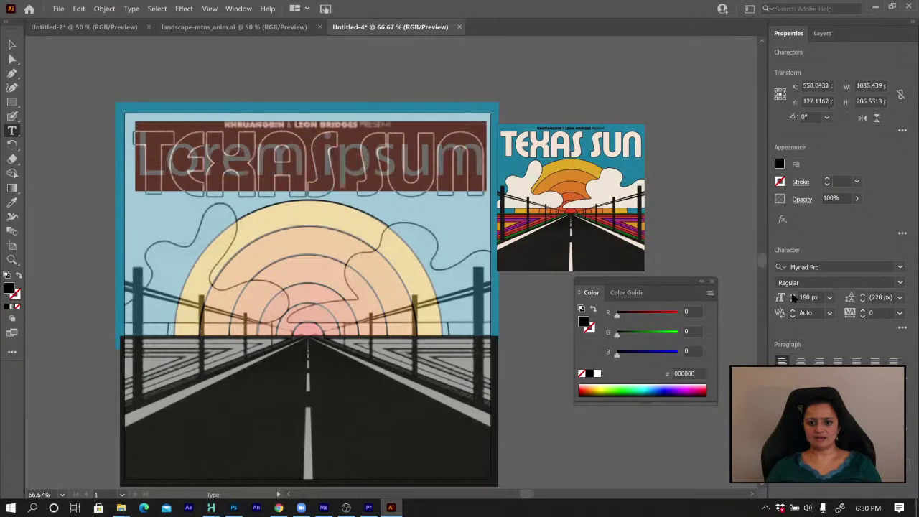
Change the placeholder text's font to Expressa-Bold
click(828, 266)
text(express)
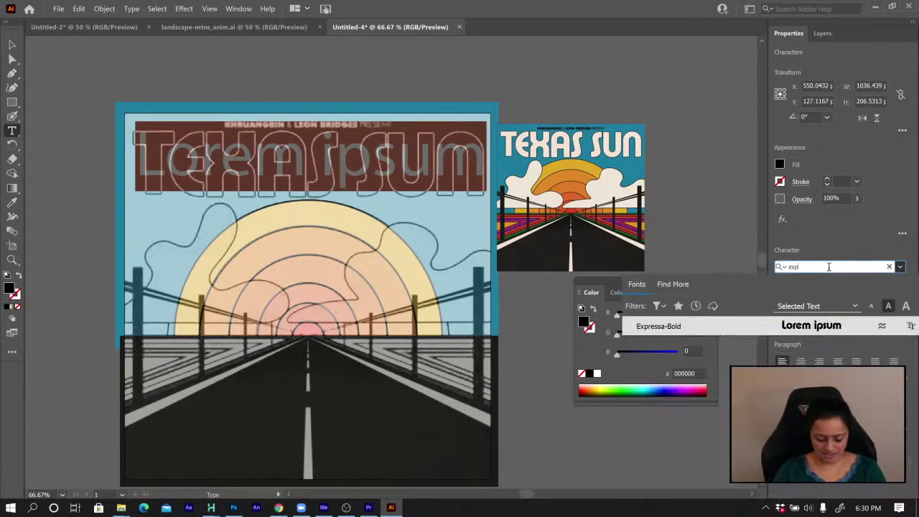
click(677, 327)
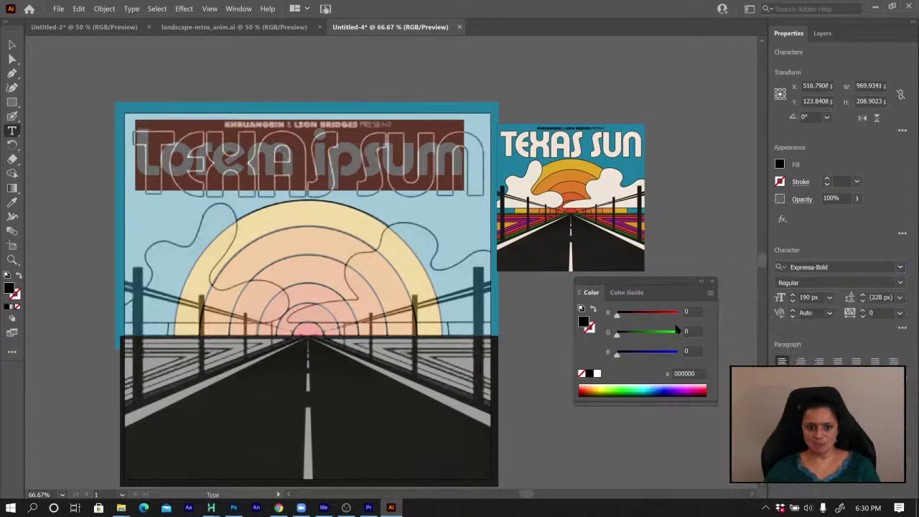
Replace the placeholder text with TEXAS SUN
click(304, 164)
key(ctrl+a)
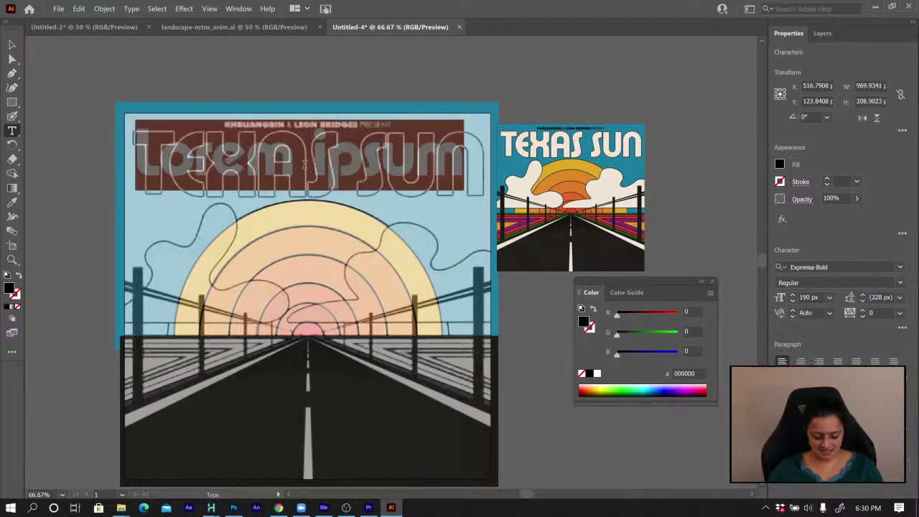
text(TEXAS)
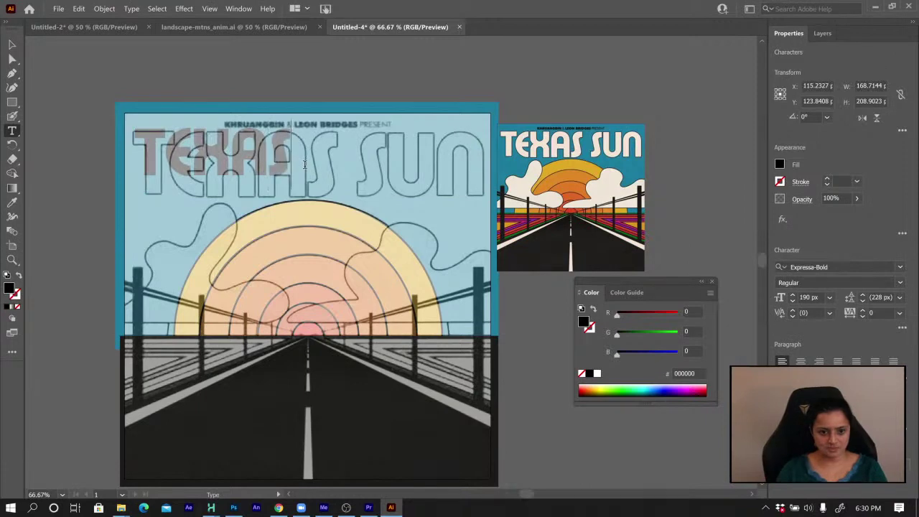
text( SUN)
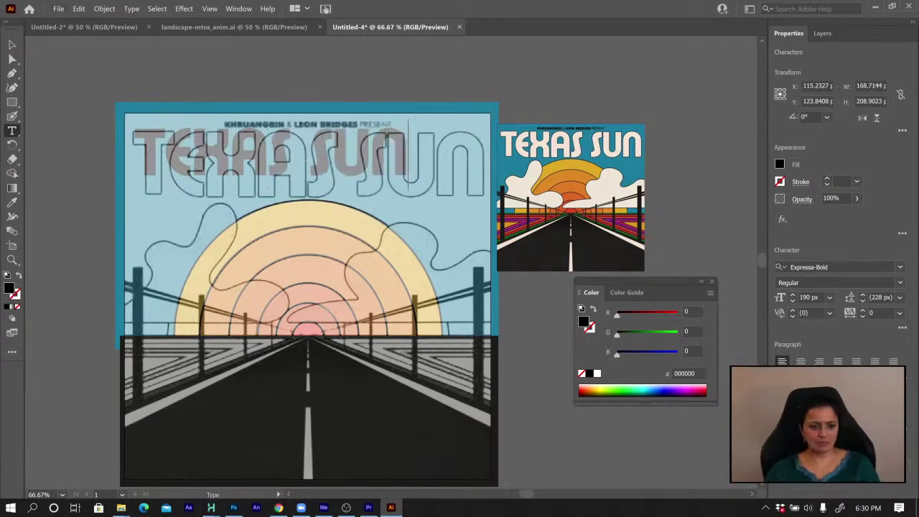
Give the title the default white fill and black stroke, and scale it to about 262 px to match the sketched letter height
click(15, 45)
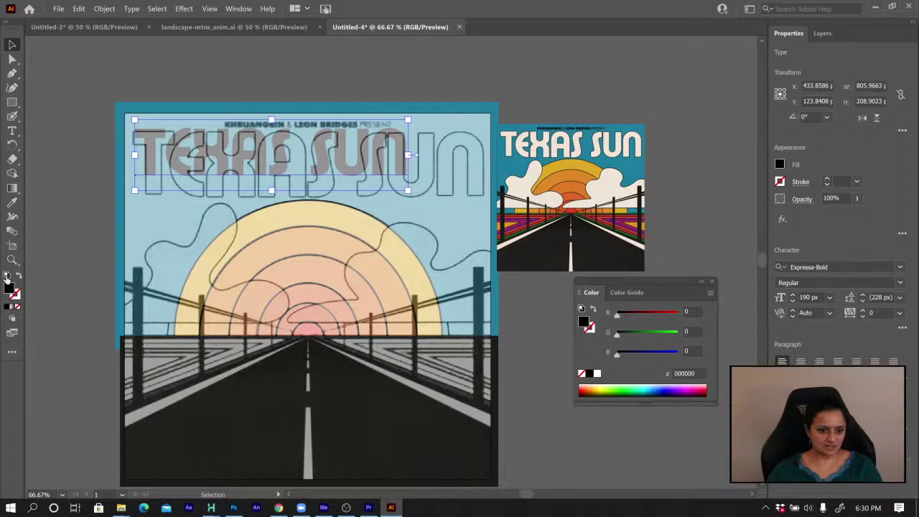
click(7, 276)
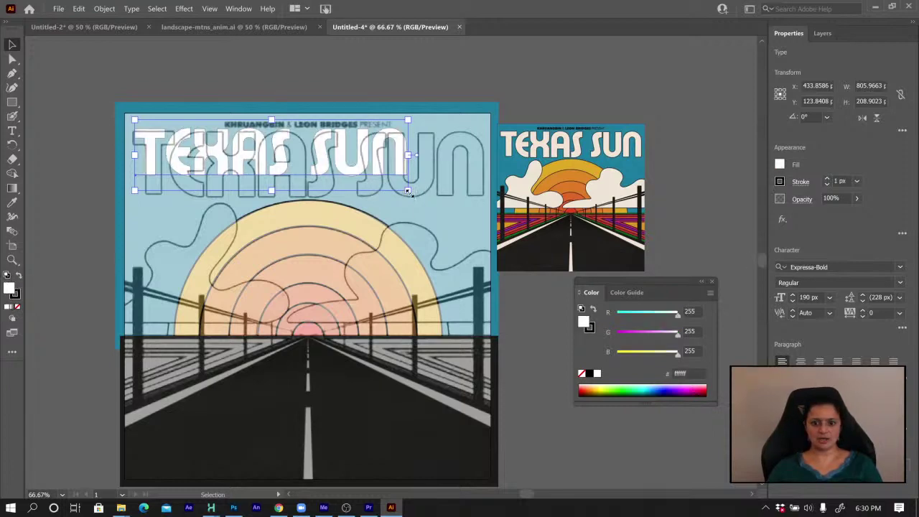
drag(407, 191, 484, 238)
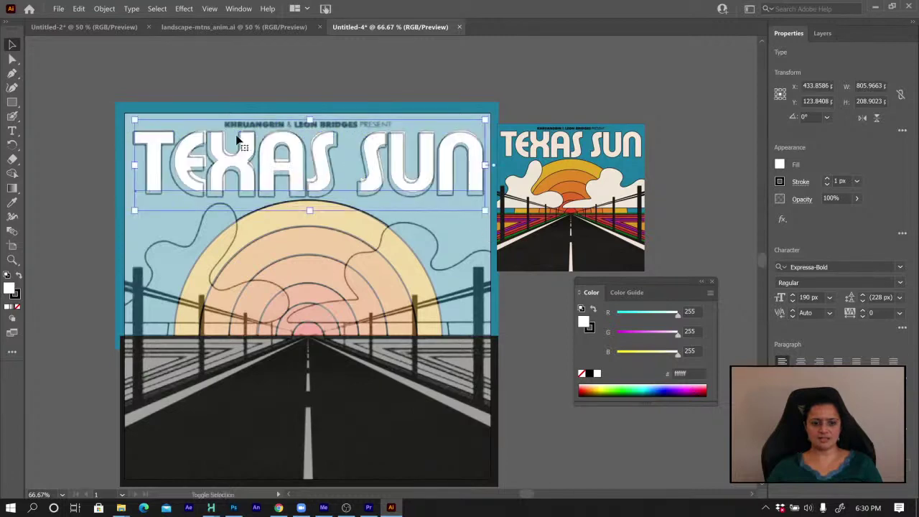
drag(150, 141, 150, 141)
drag(485, 213, 511, 230)
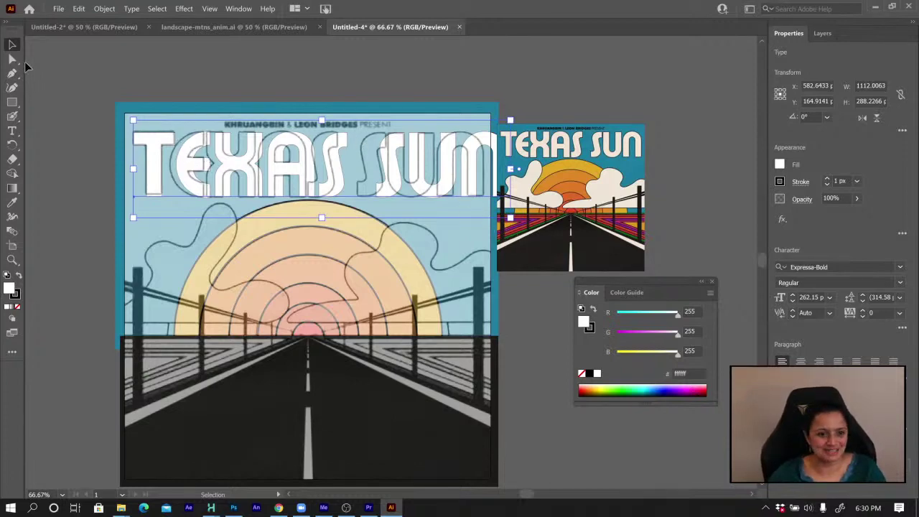
Tighten the kerning between T and E in TEXAS to fit the sketch, and set the kerning between E and X to -20
click(15, 130)
click(171, 166)
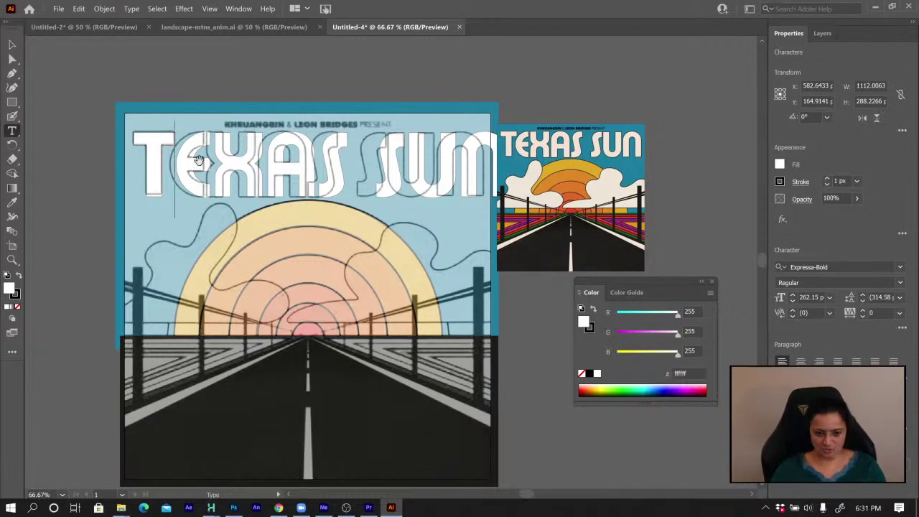
key(alt+Left)
key(alt+Left)
key(alt+Left)
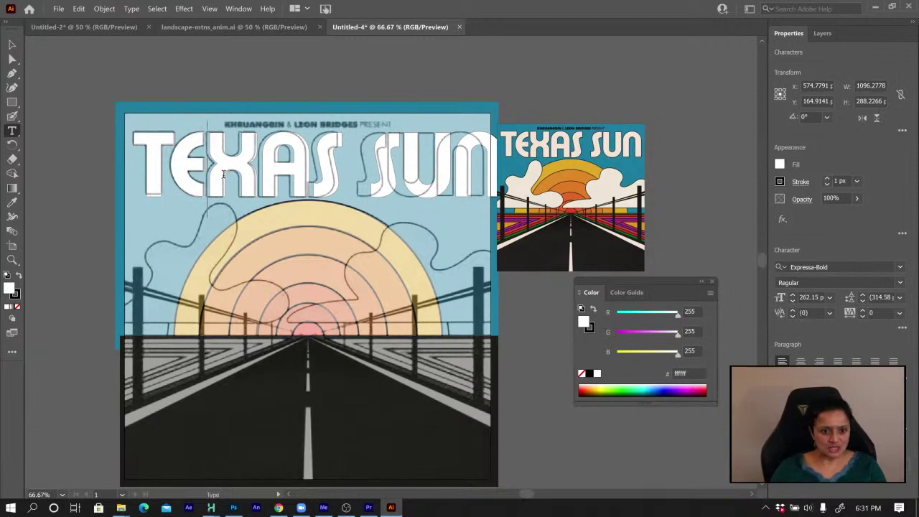
key(alt+Left)
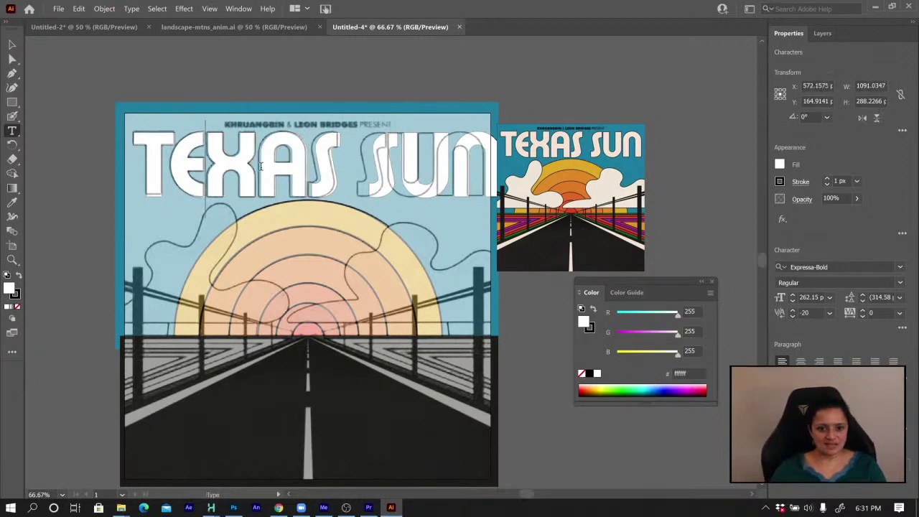
Tighten the kerning between X and A in TEXAS, and set the kerning between A and S to -20
key(Right)
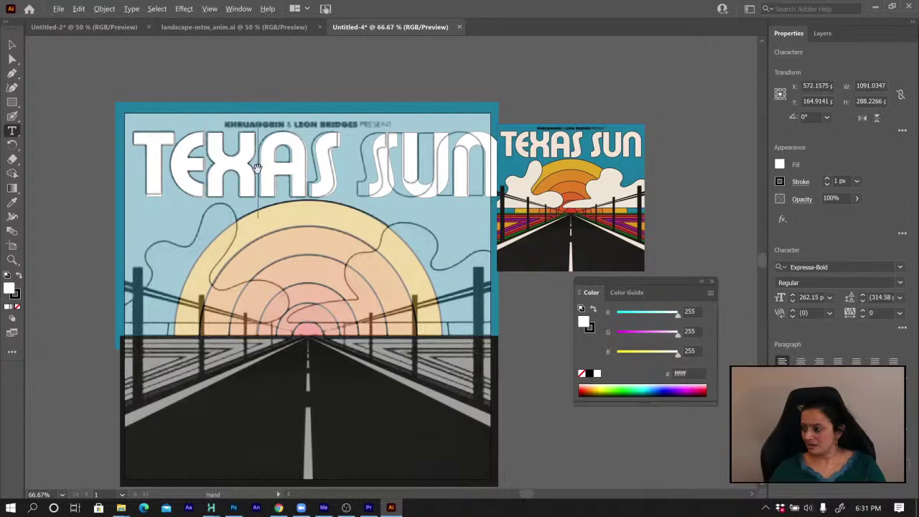
key(alt+Left)
key(Right)
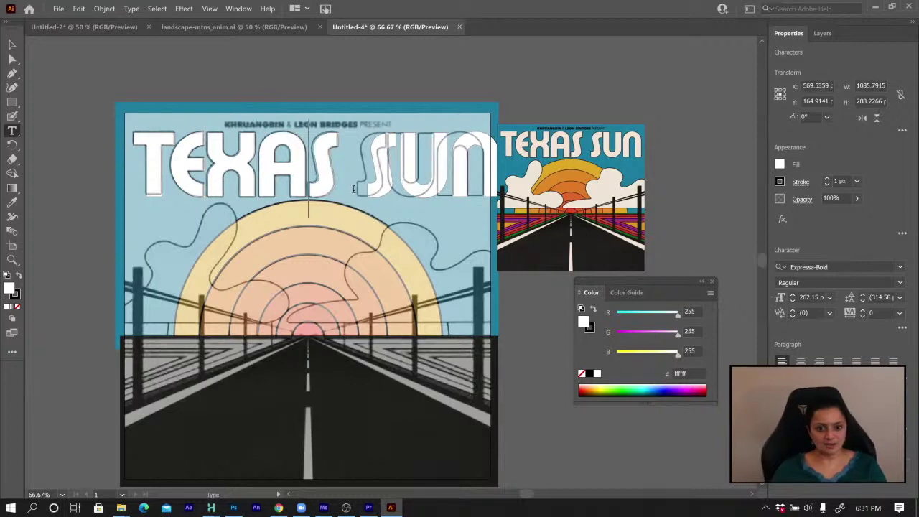
key(alt+Left)
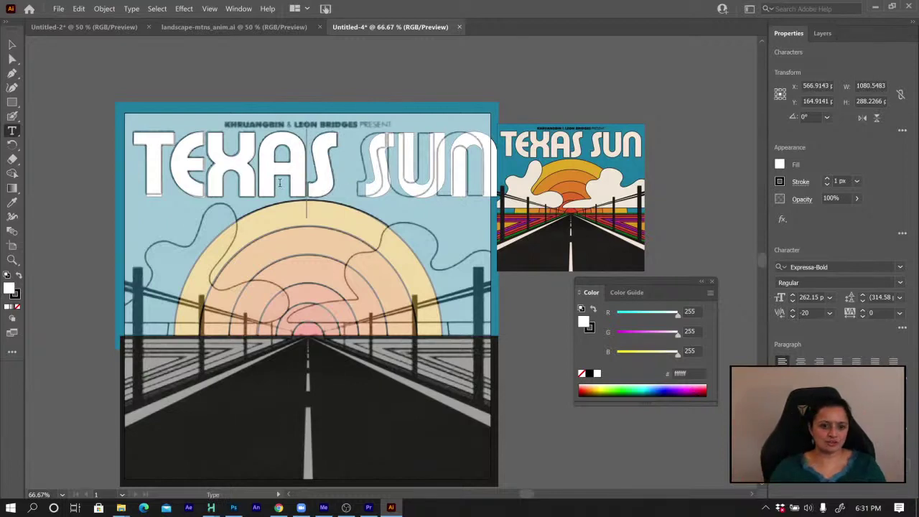
Set the kerning before the S of SUN to -100 and place the text cursor between U and N
click(375, 183)
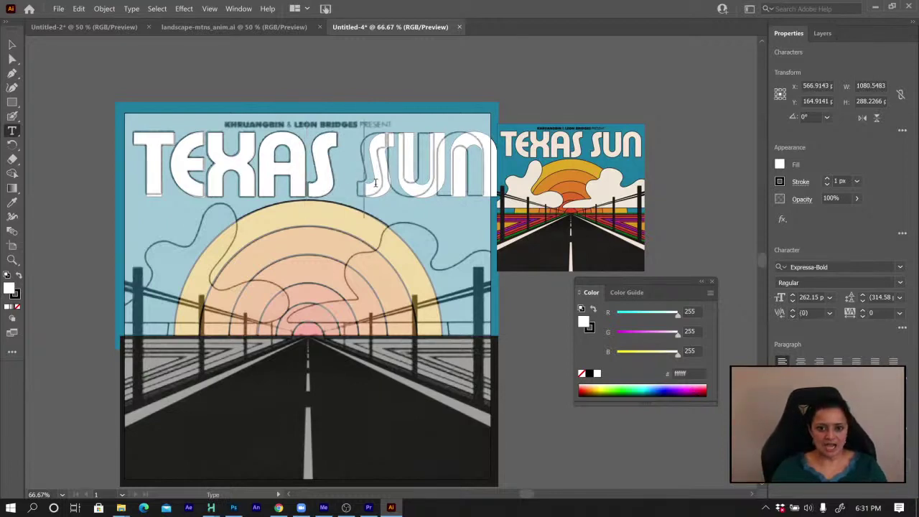
key(alt+Left)
key(alt+Left)
key(alt+Left)
key(alt+Left)
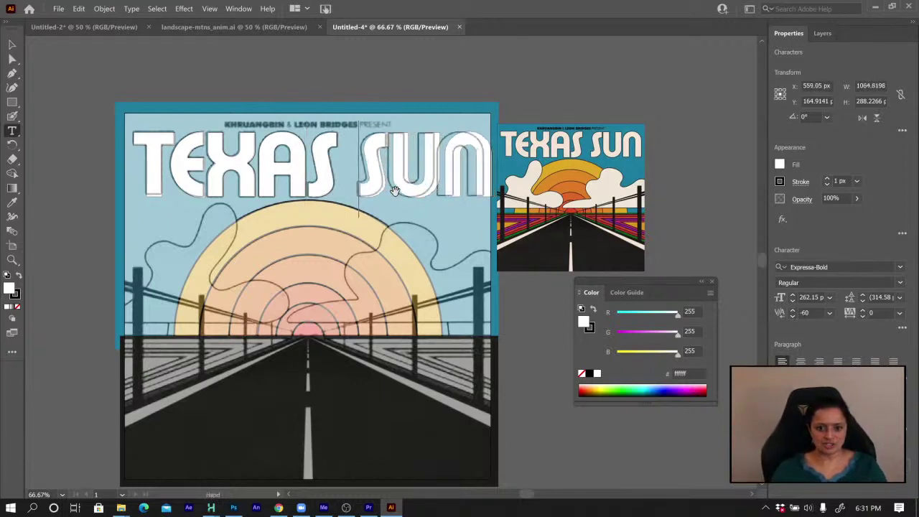
key(alt+Left)
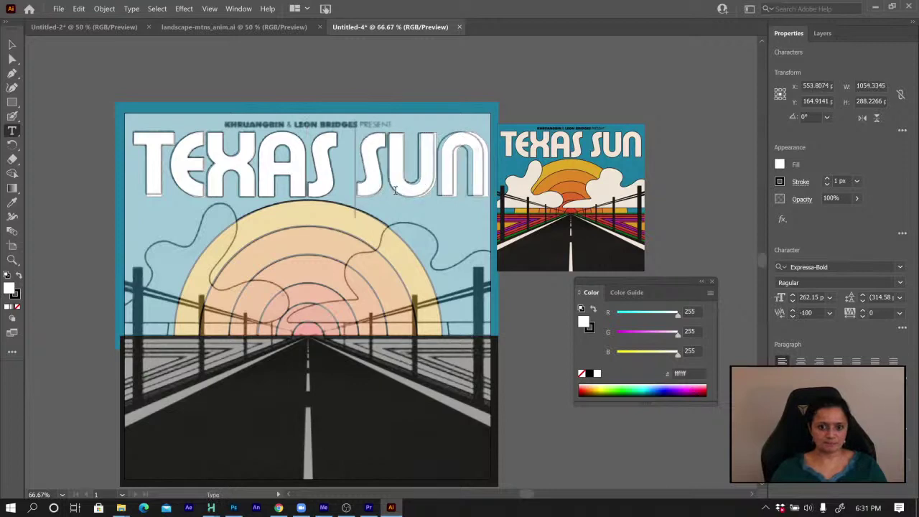
click(439, 171)
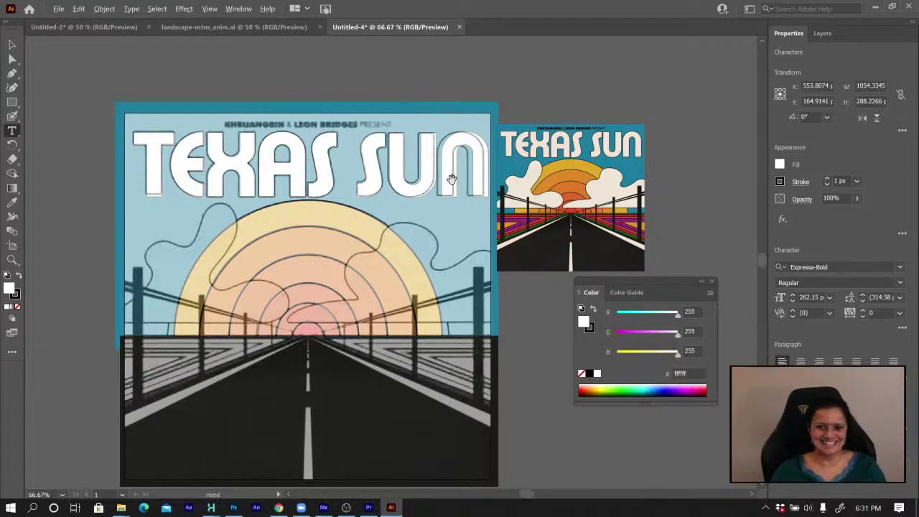
Set the kerning in SUN to -20 between S and U and to -40 between U and N, and finish text editing
key(alt+Left)
key(alt+Left)
key(alt+Left)
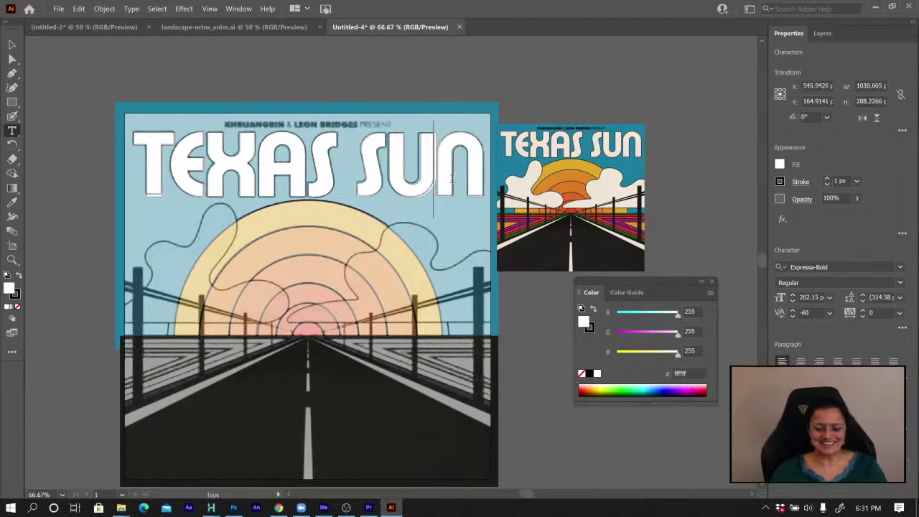
click(391, 169)
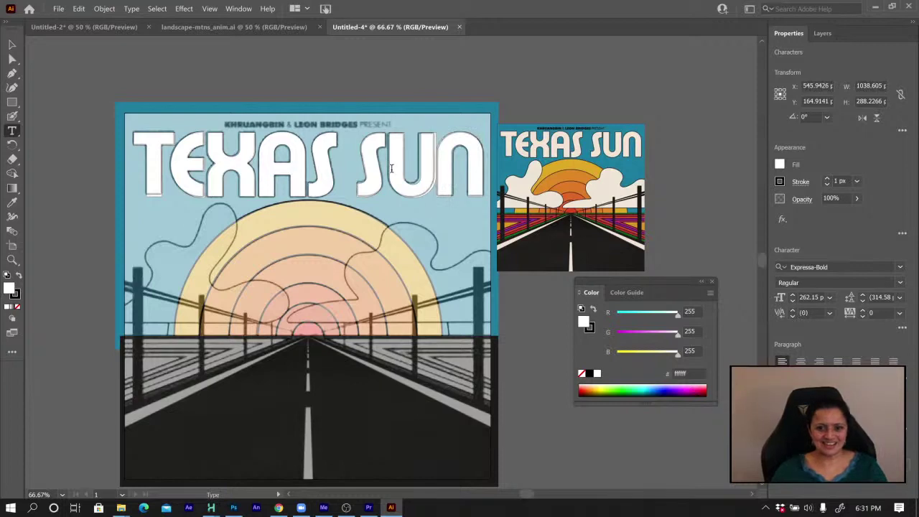
key(alt+Left)
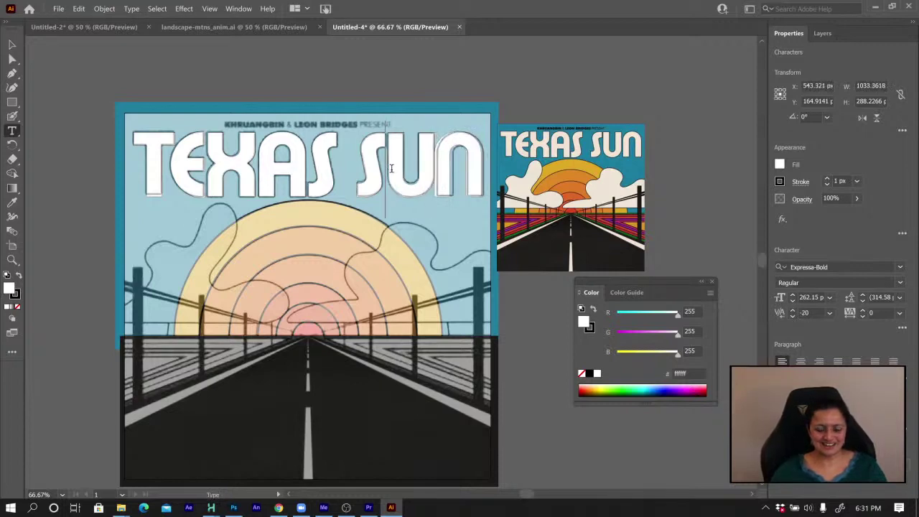
key(Right)
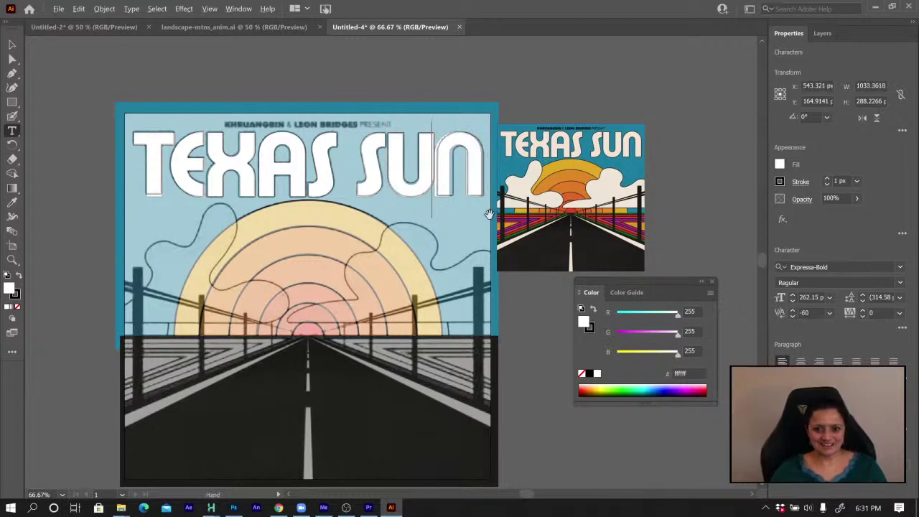
key(alt+Right)
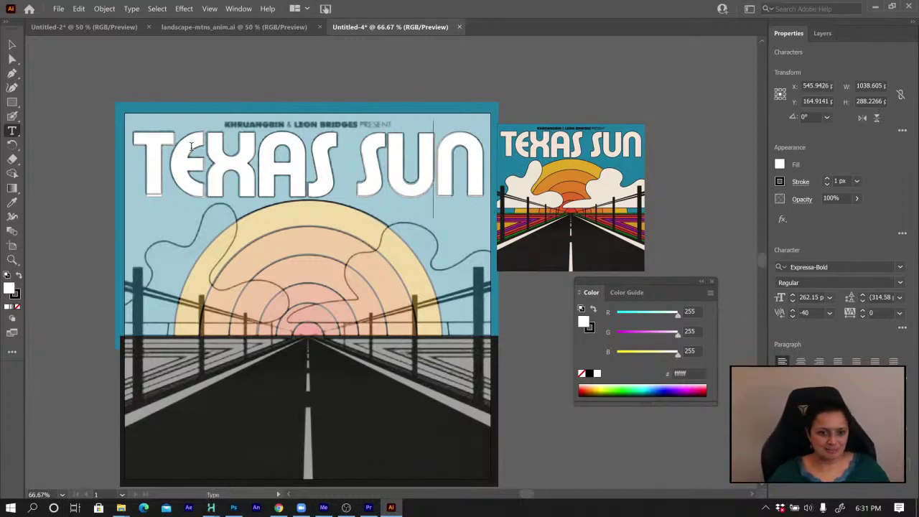
click(11, 44)
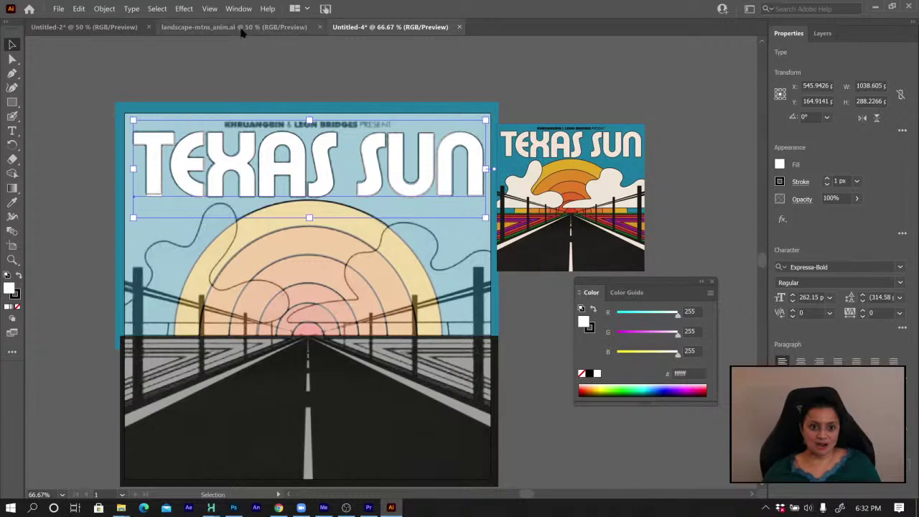
Look at the landscape-mtns_anim.ai artwork, switch to Photoshop and play back the boil.psd frame animation
click(191, 27)
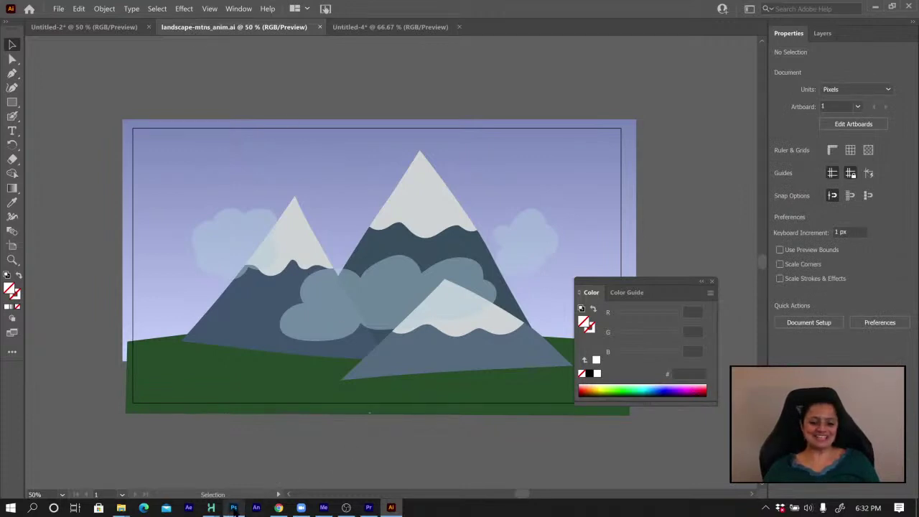
click(233, 507)
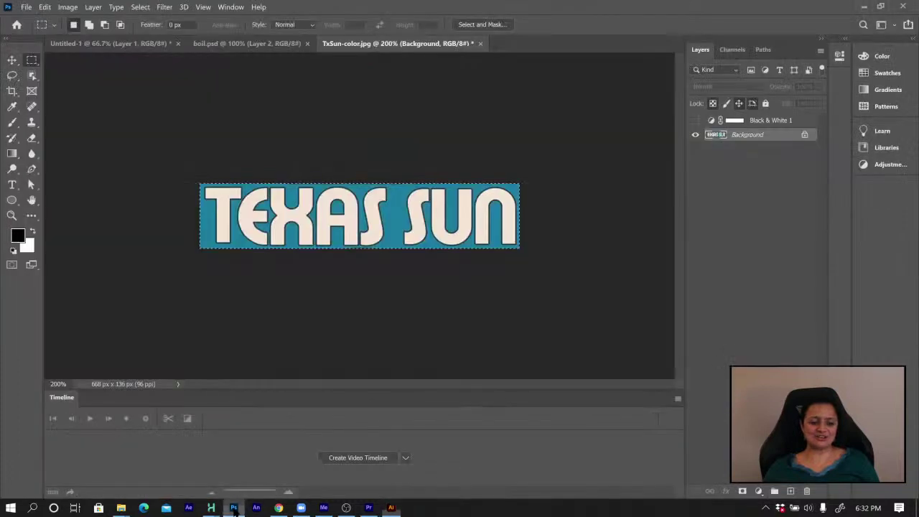
click(219, 45)
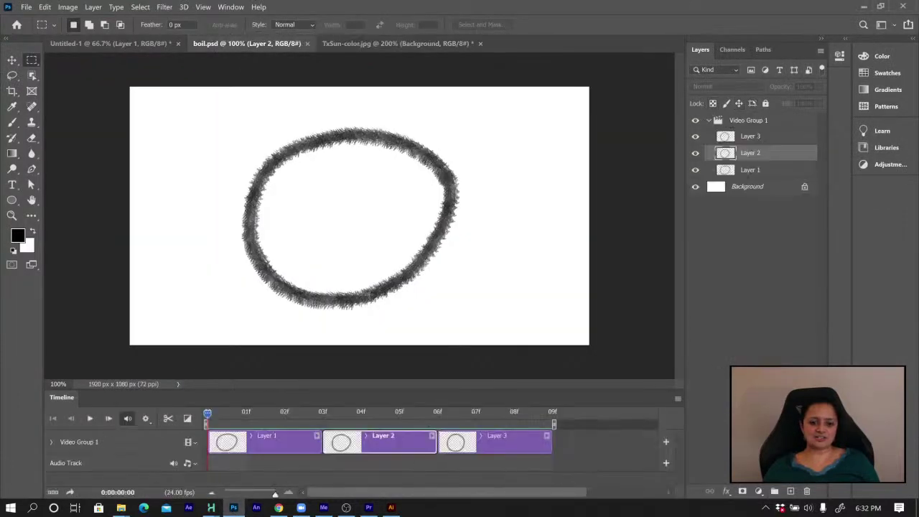
key(space)
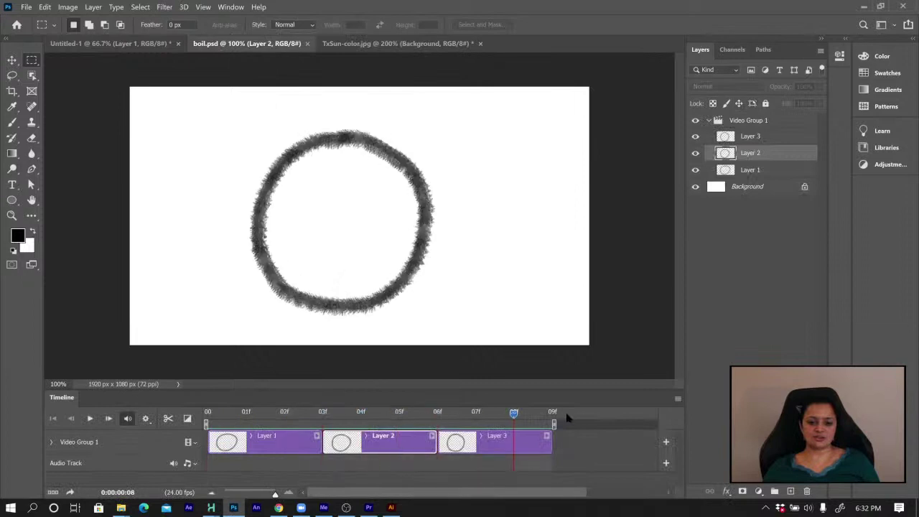
key(space)
drag(204, 395, 216, 415)
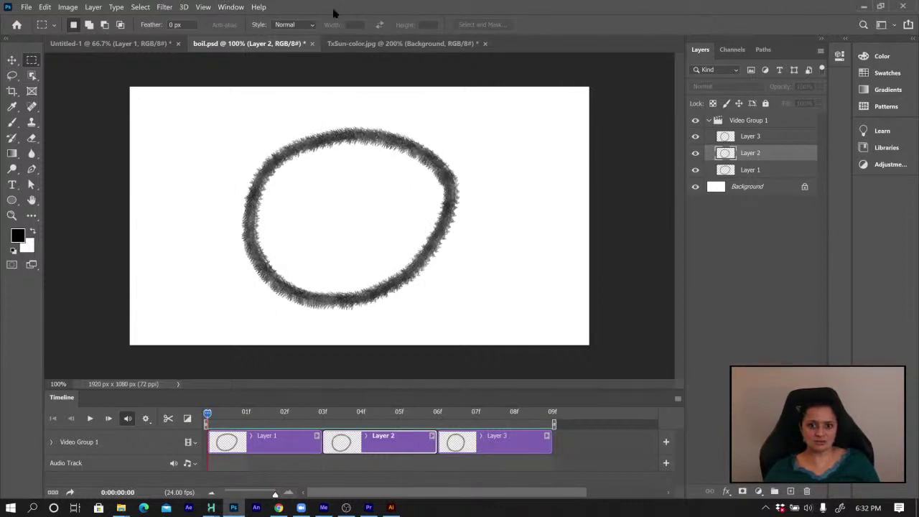
Show the AnimDessin2 extension in Photoshop, and return to the Texas Sun artwork in Illustrator
click(230, 7)
mouse_move(323, 55)
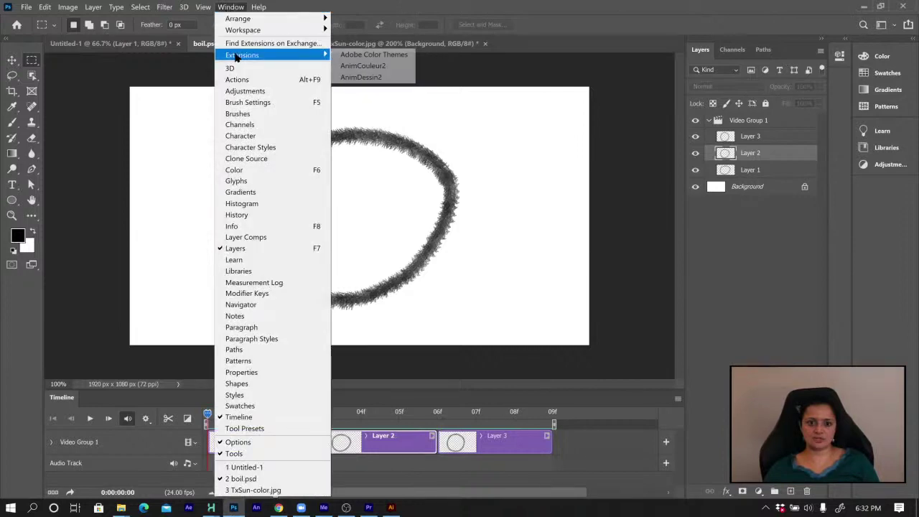
click(363, 77)
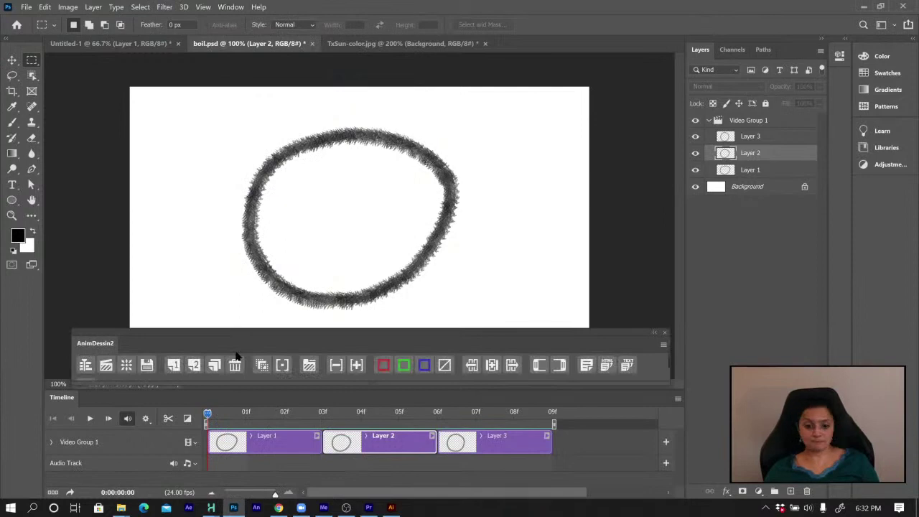
click(864, 8)
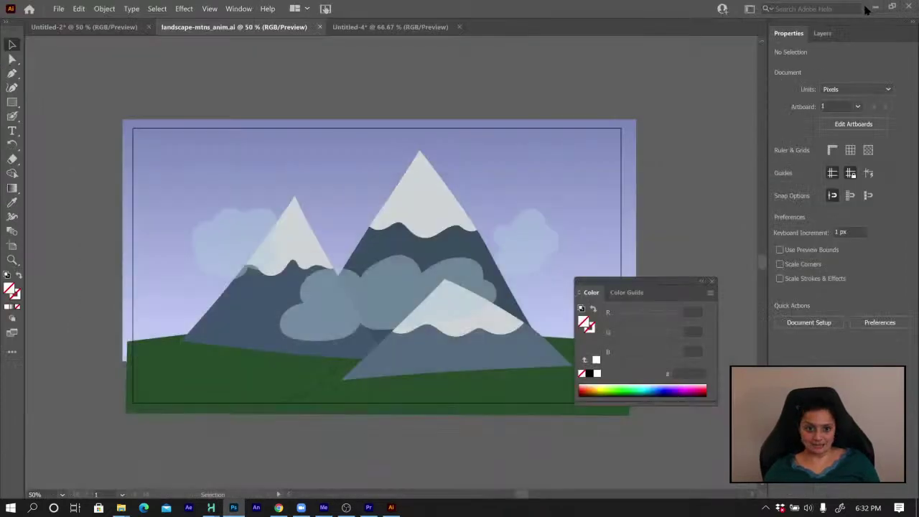
click(353, 28)
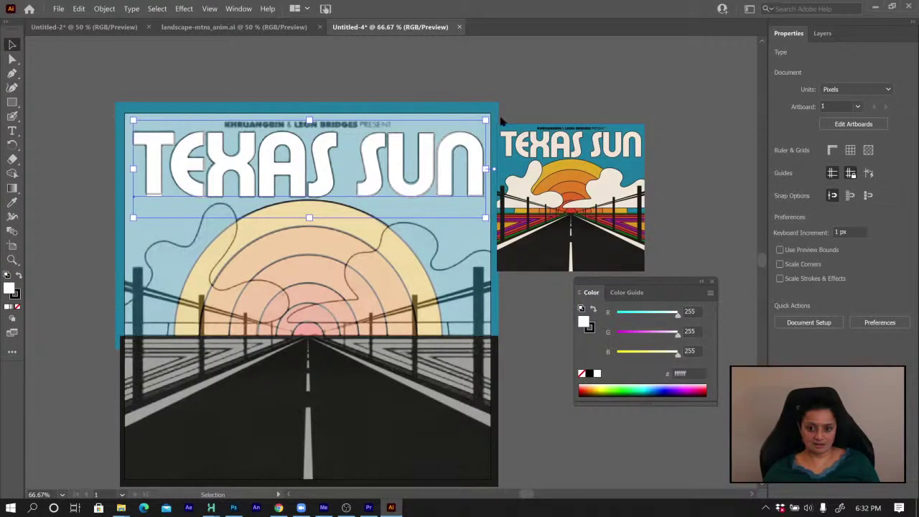
Save the artwork in the assets folder as albumArt-2 in Adobe Illustrator format, with Illustrator 2020 compatibility
click(59, 9)
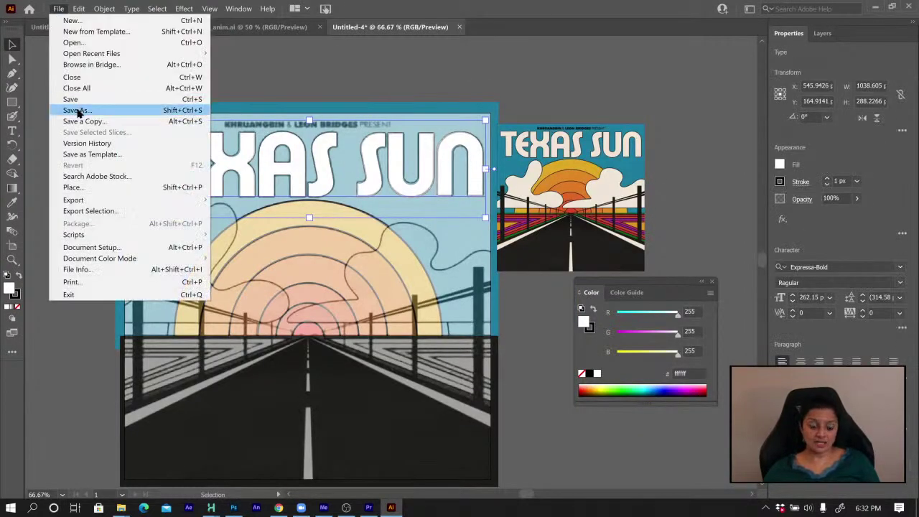
click(78, 111)
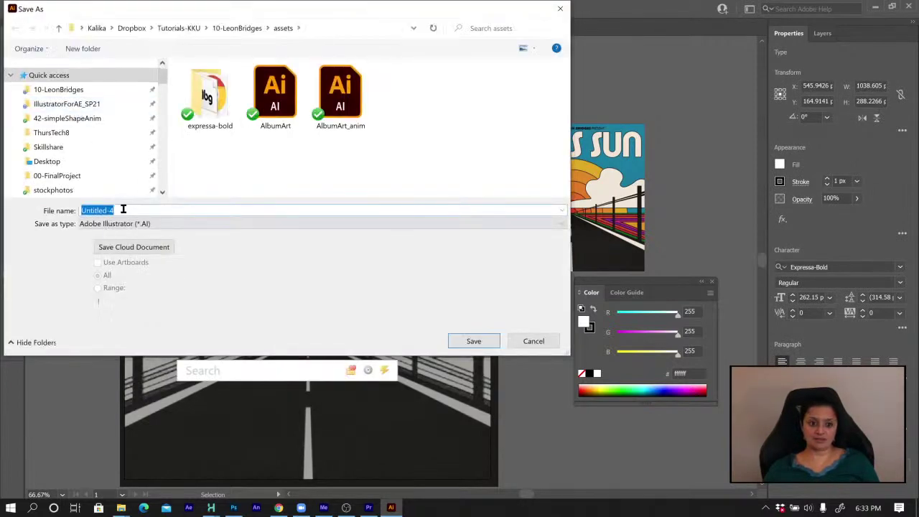
text(al)
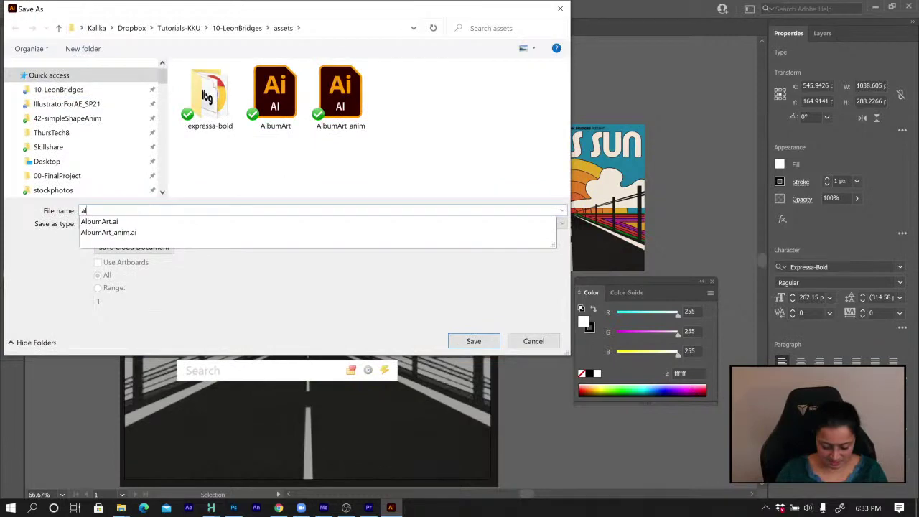
text(bumA)
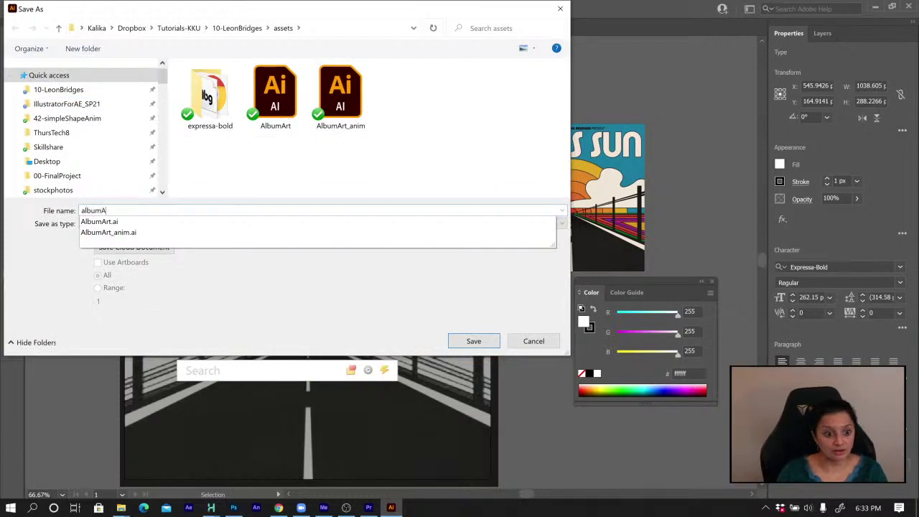
text(rt-2)
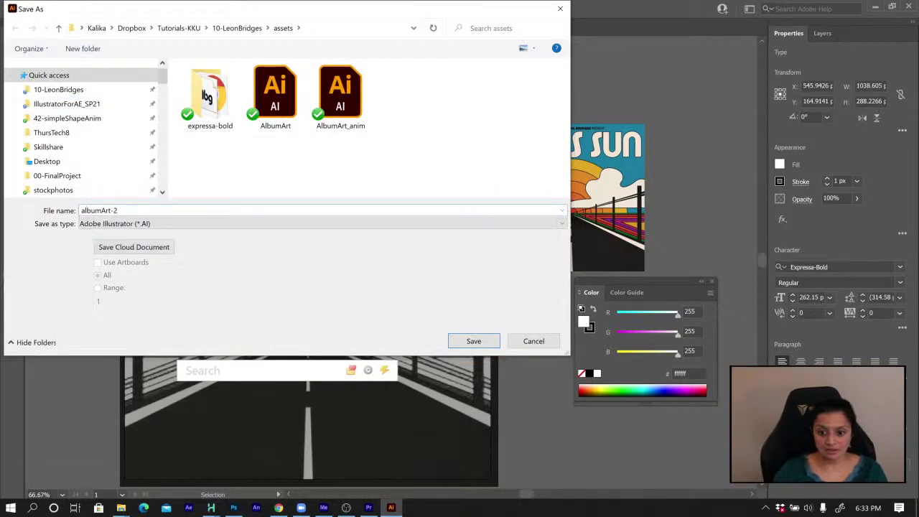
click(472, 340)
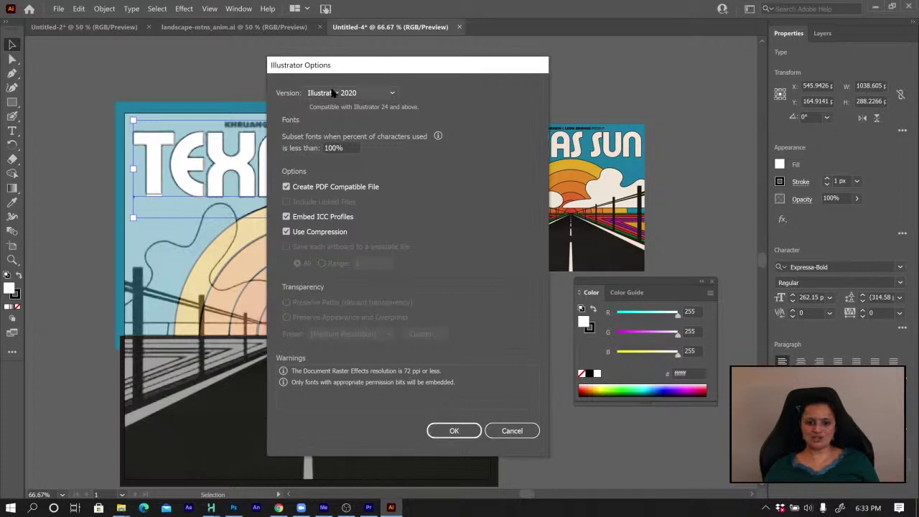
click(332, 94)
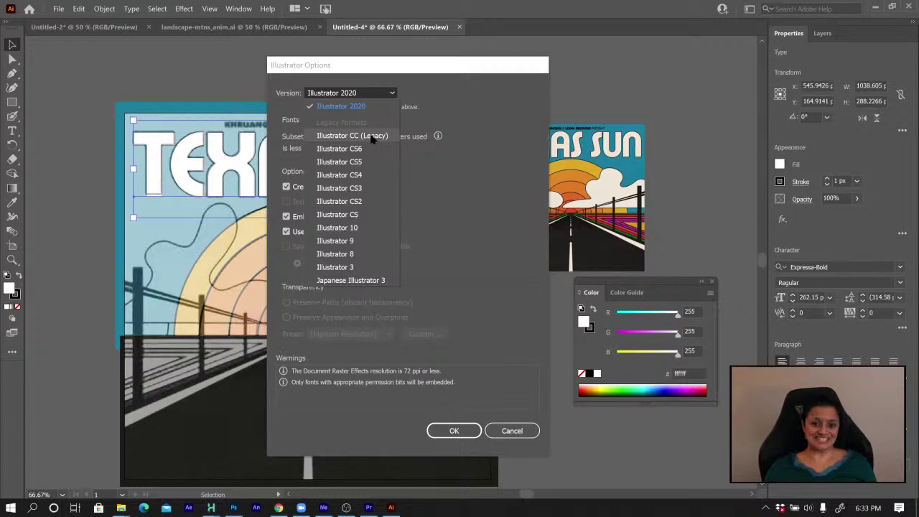
click(450, 92)
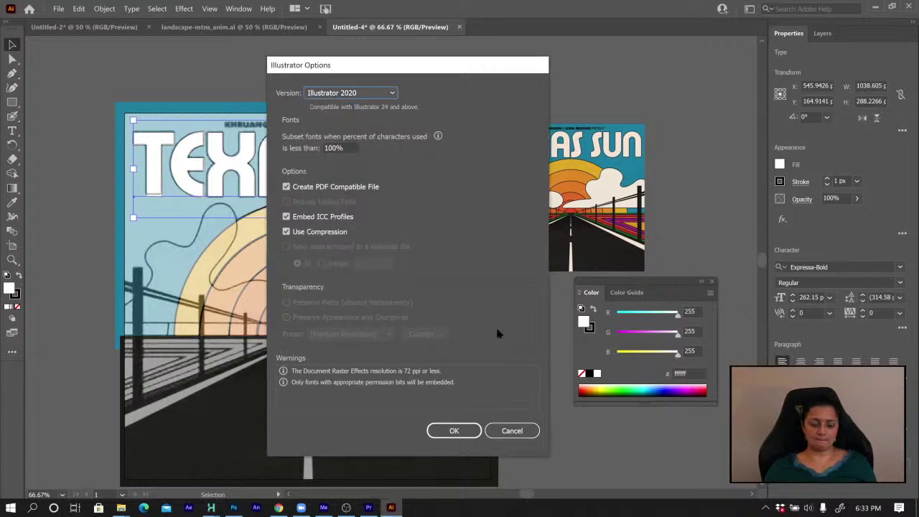
click(453, 430)
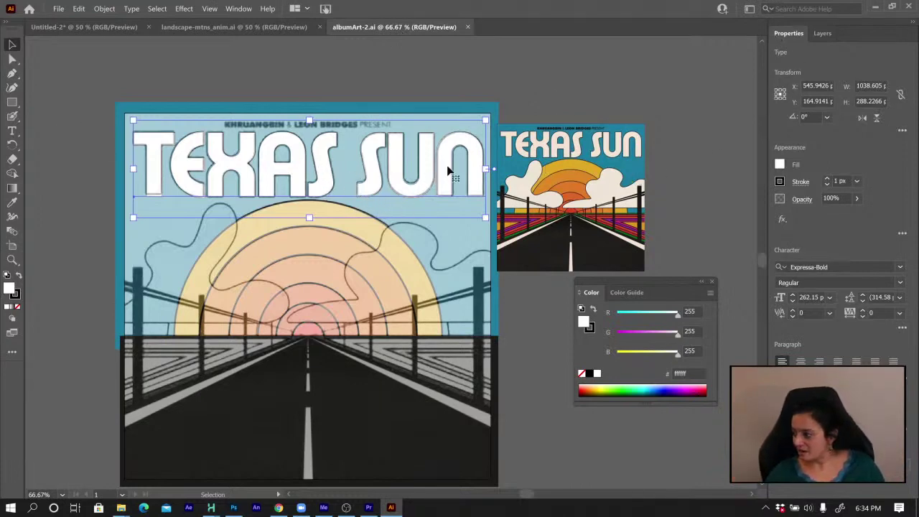
Collapse and lock Layer 4 with the title and sun rings, and add a new layer above it
click(553, 79)
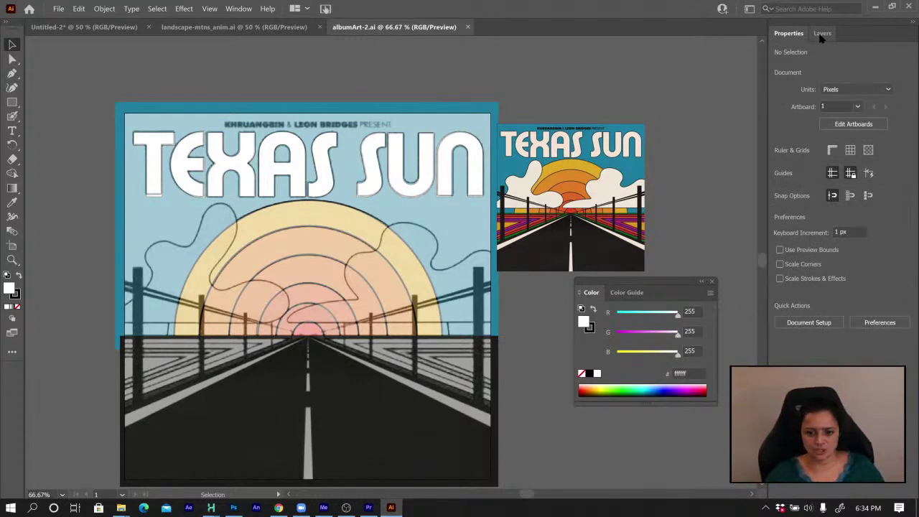
click(820, 35)
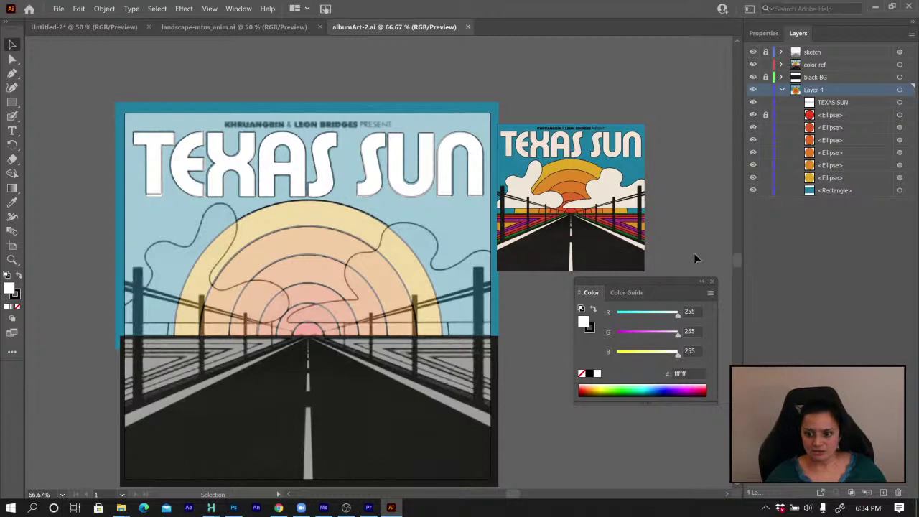
click(781, 89)
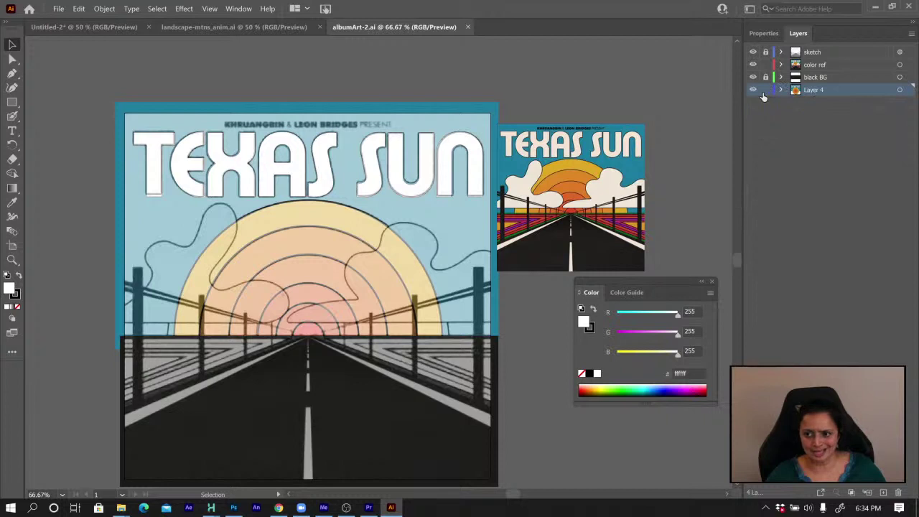
click(765, 90)
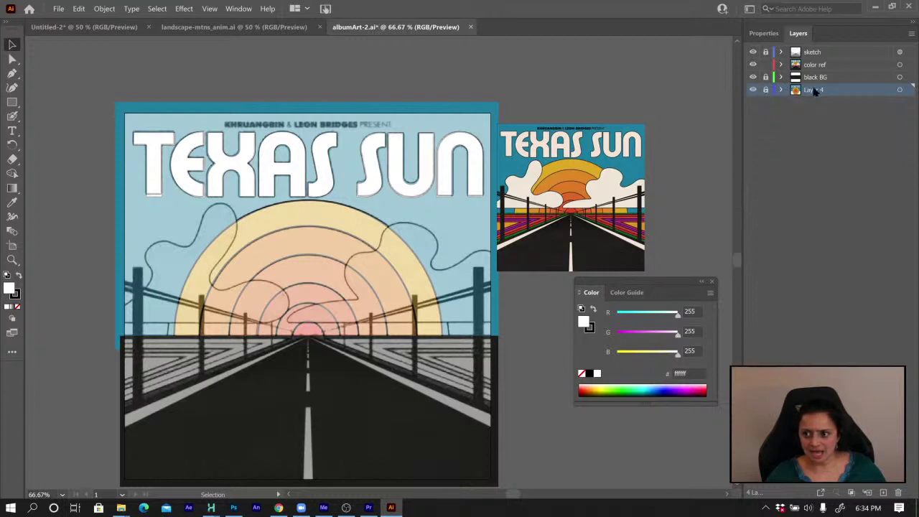
click(883, 492)
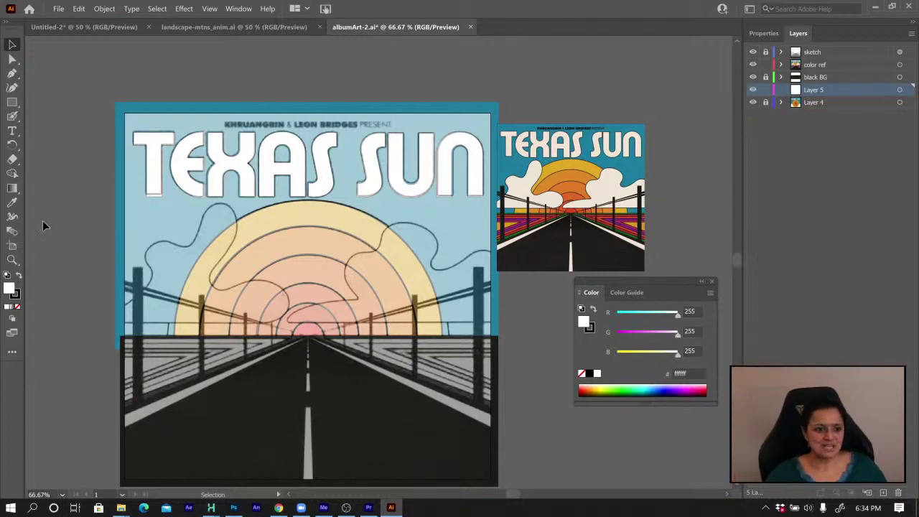
Sample the green roadside stripe (#0d6315) from the color reference as the fill color
key(i)
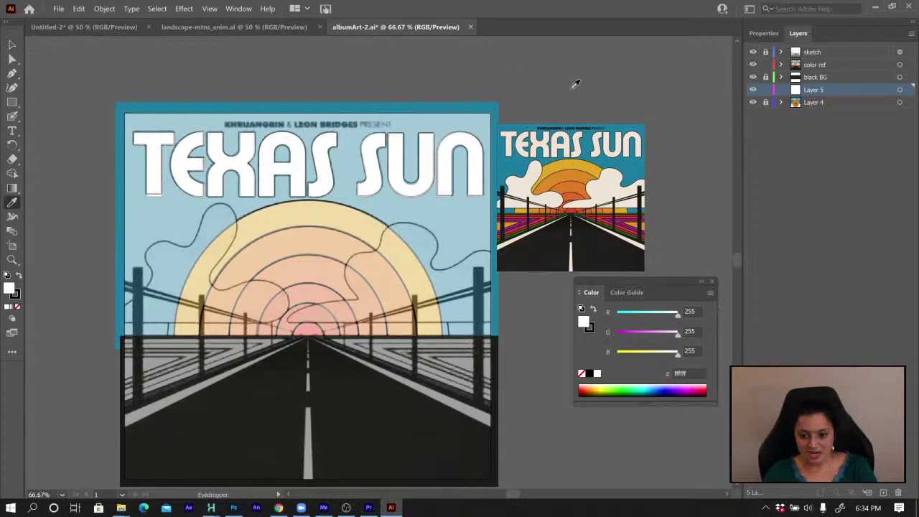
key(z)
click(519, 225)
click(413, 267)
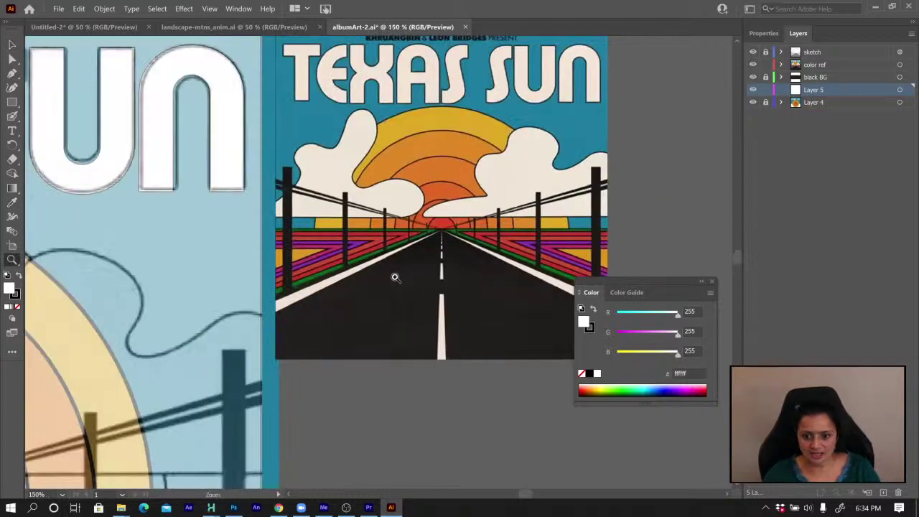
click(356, 260)
key(i)
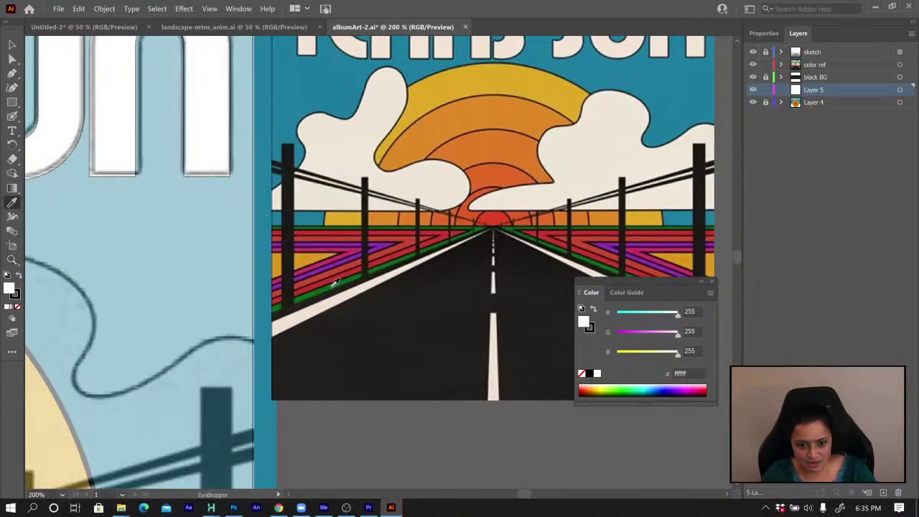
click(334, 281)
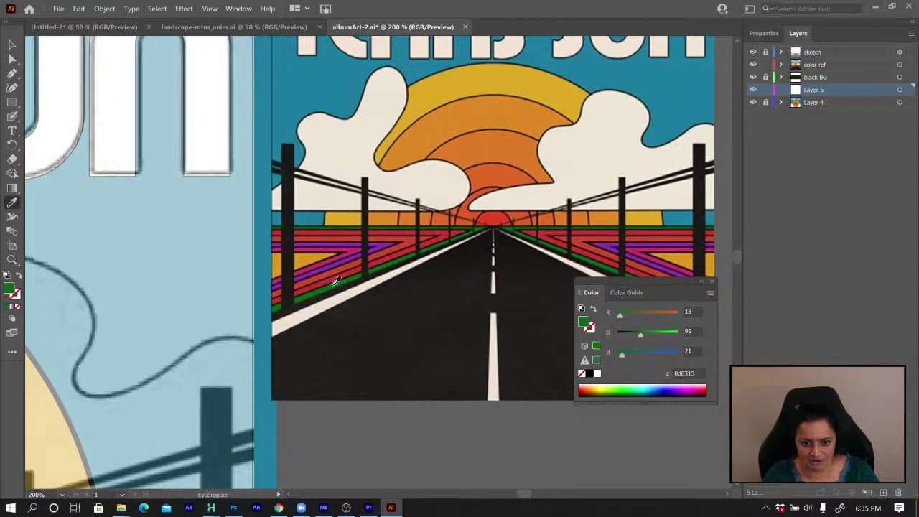
key(ctrl+minus)
key(ctrl+minus)
key(ctrl+minus)
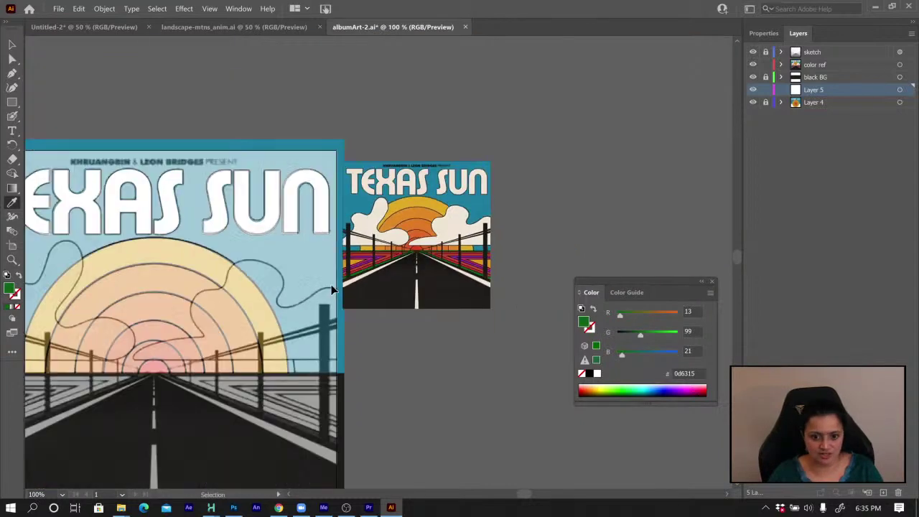
drag(115, 328, 343, 300)
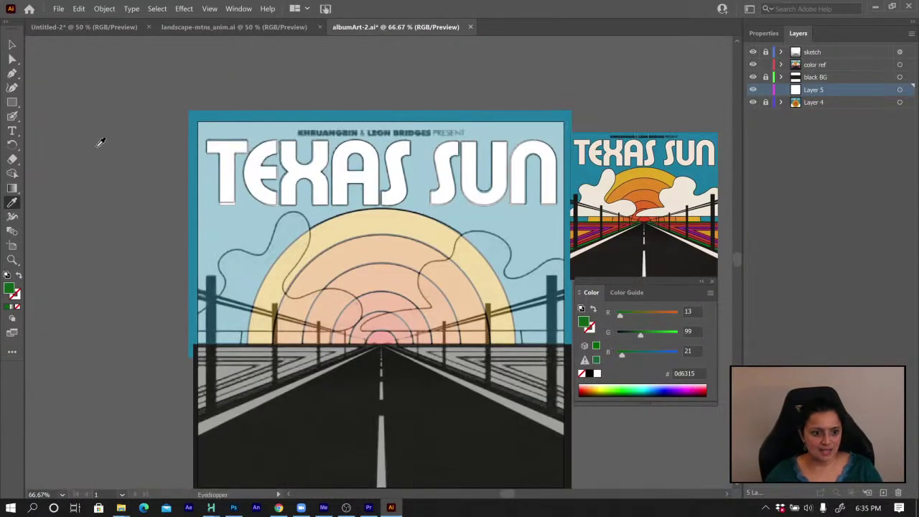
Set up the Pen tool with the green fill and a black (#000000) stroke 5 px wide
click(12, 73)
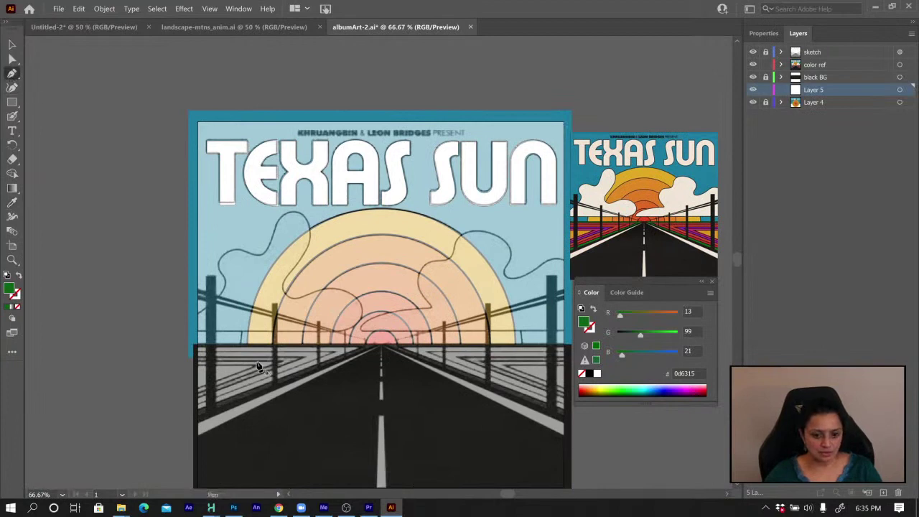
click(17, 297)
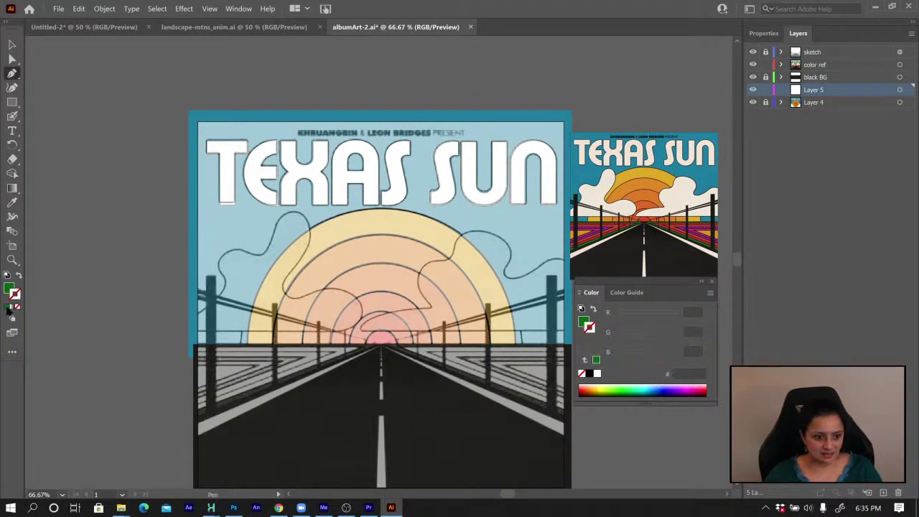
click(8, 309)
click(589, 374)
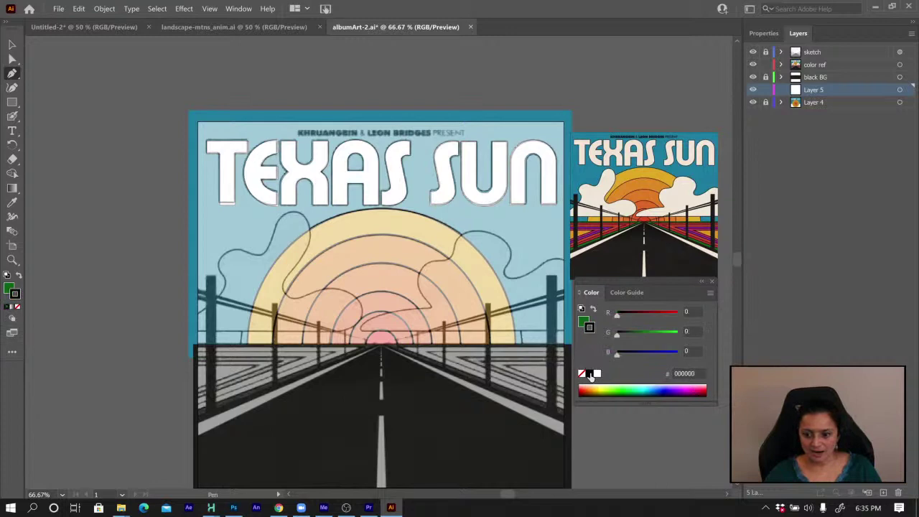
click(763, 33)
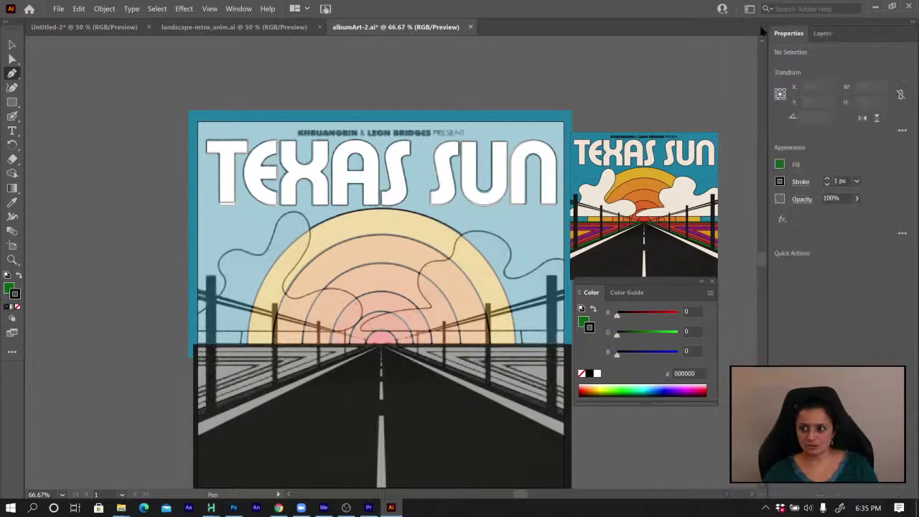
drag(636, 283, 646, 296)
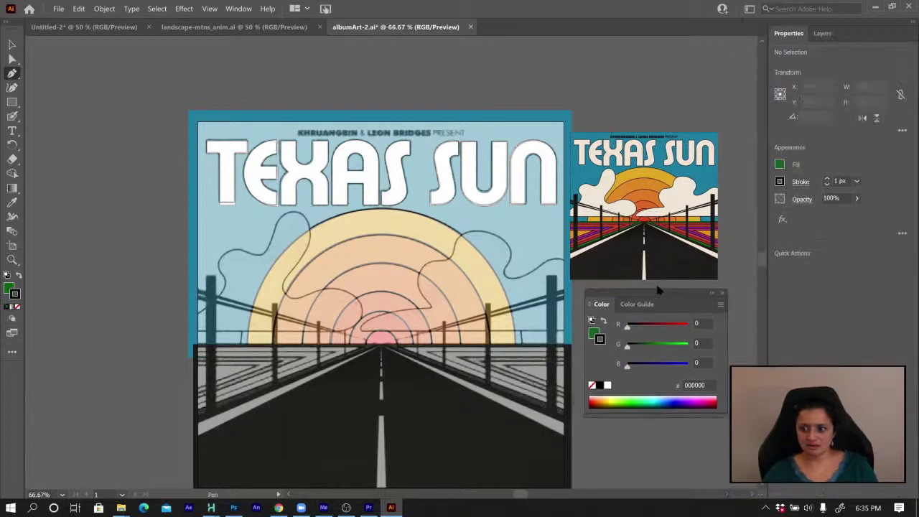
Draw a closed triangle over the left roadside field, from the road's vanishing point to beyond the artboard edge and back along the horizon
click(374, 346)
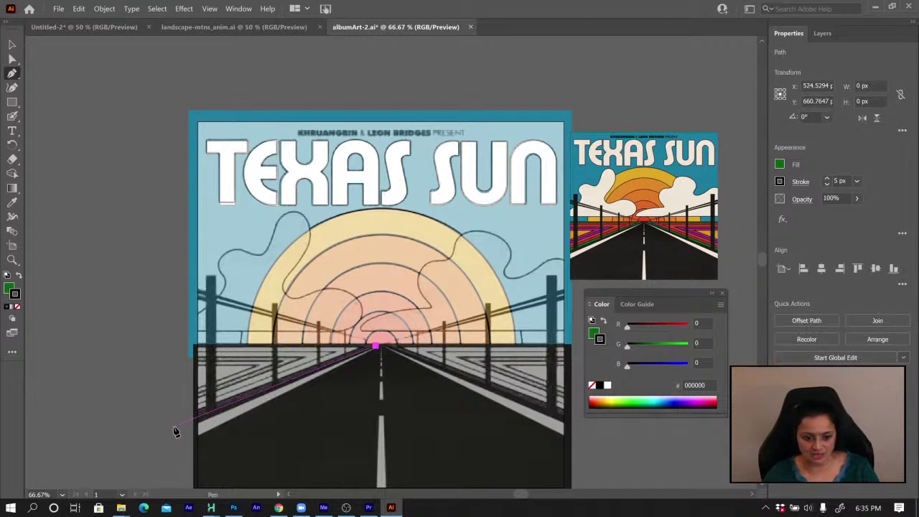
drag(173, 425, 176, 347)
click(174, 339)
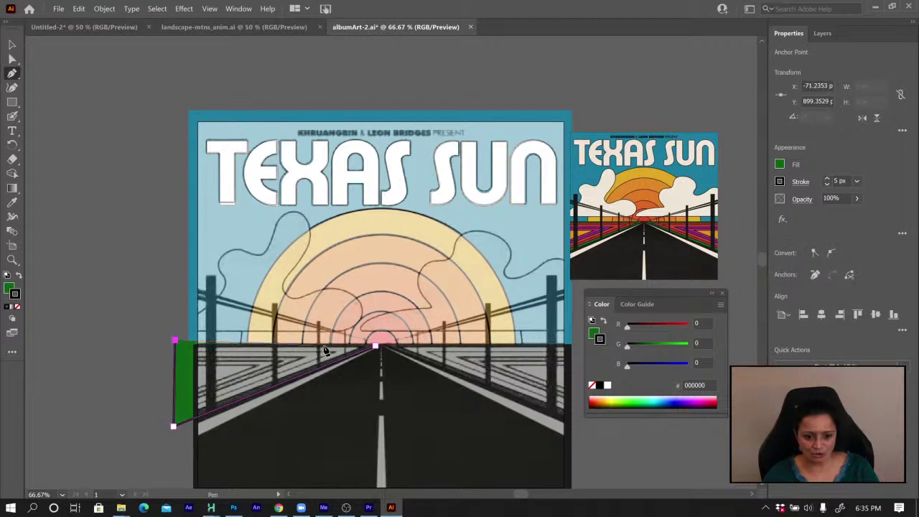
click(375, 347)
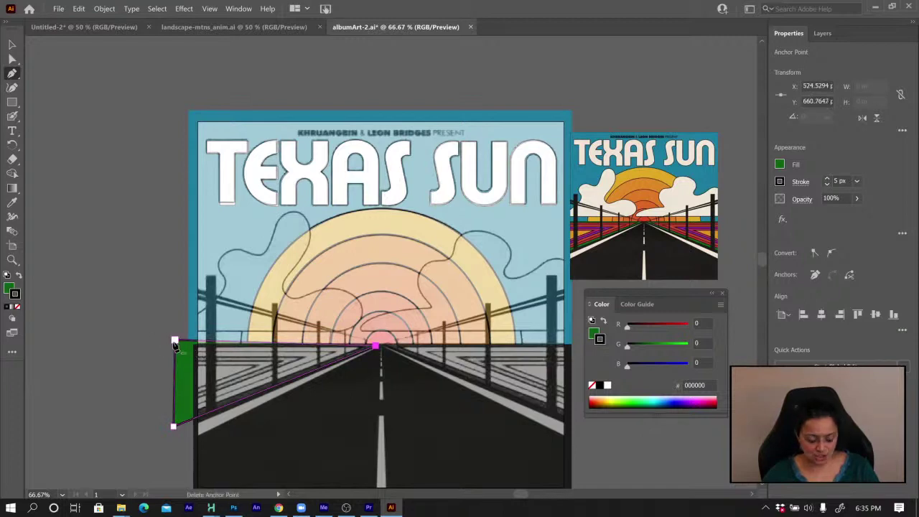
Move the triangle's upper outer corner onto the horizon line at about X -67 px, Y 659 px, and select its lower outer corner
click(13, 60)
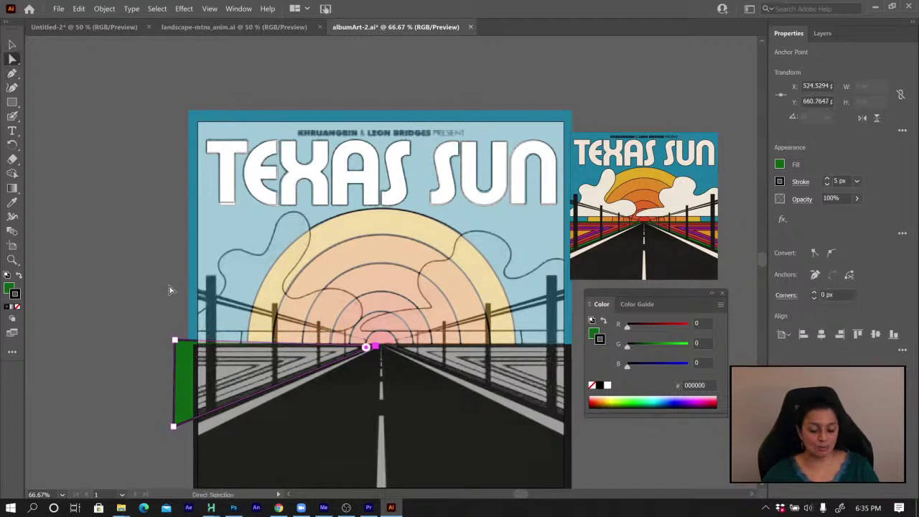
drag(174, 343, 175, 345)
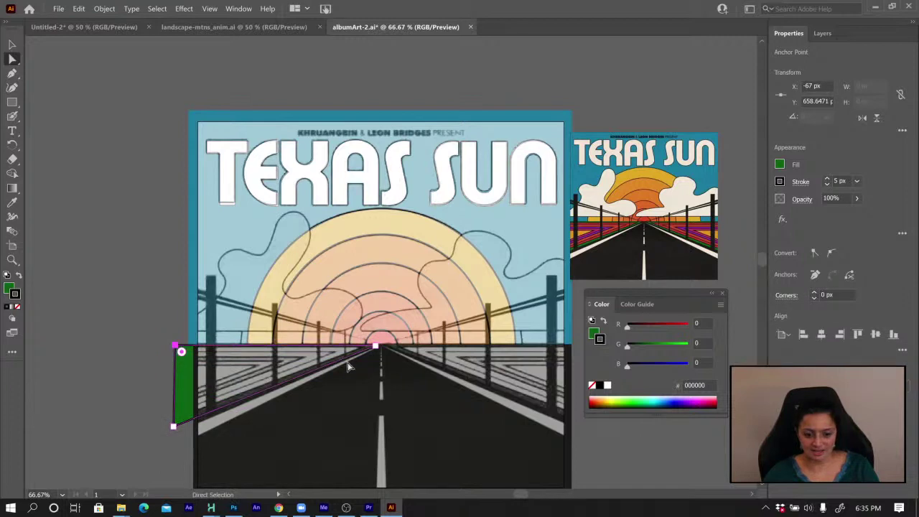
click(173, 429)
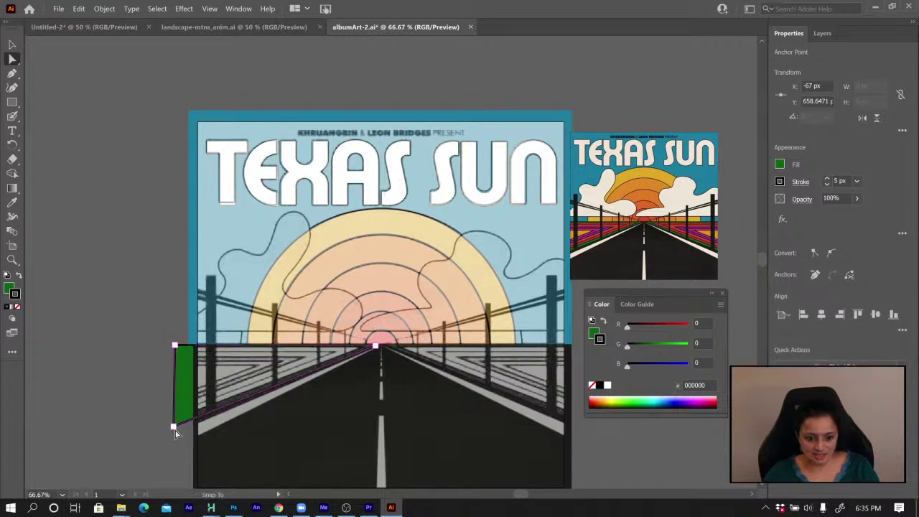
drag(175, 430, 174, 428)
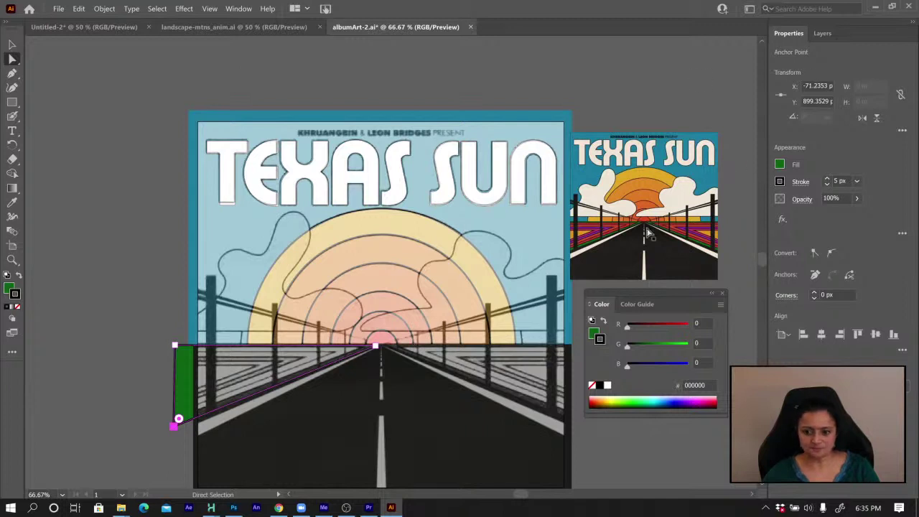
Sample the dark red field stripe beside the road in the reference cover as the fill colour and restore the black stroke
key(z)
click(13, 44)
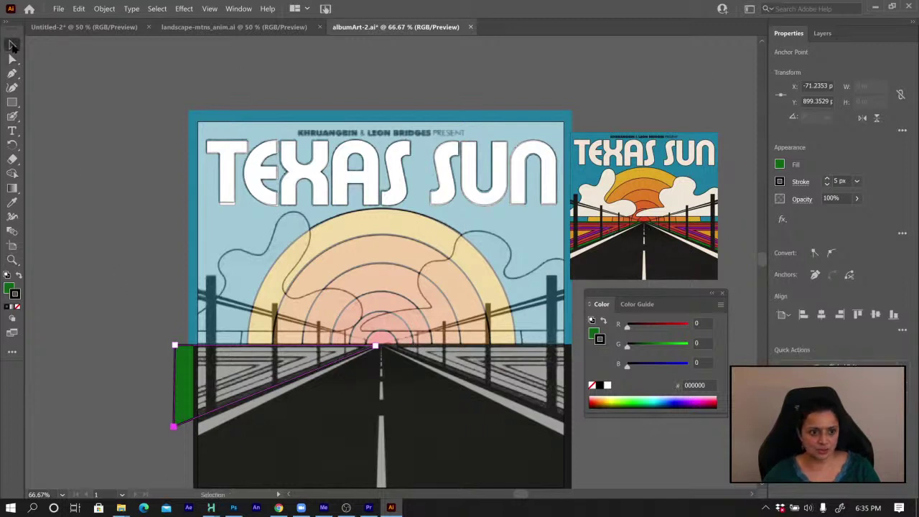
click(102, 244)
key(z)
click(608, 231)
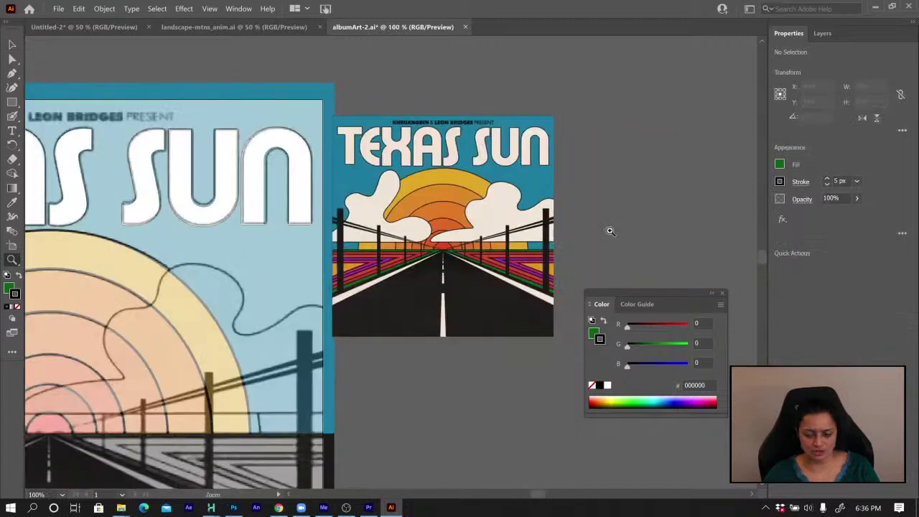
click(381, 258)
click(418, 257)
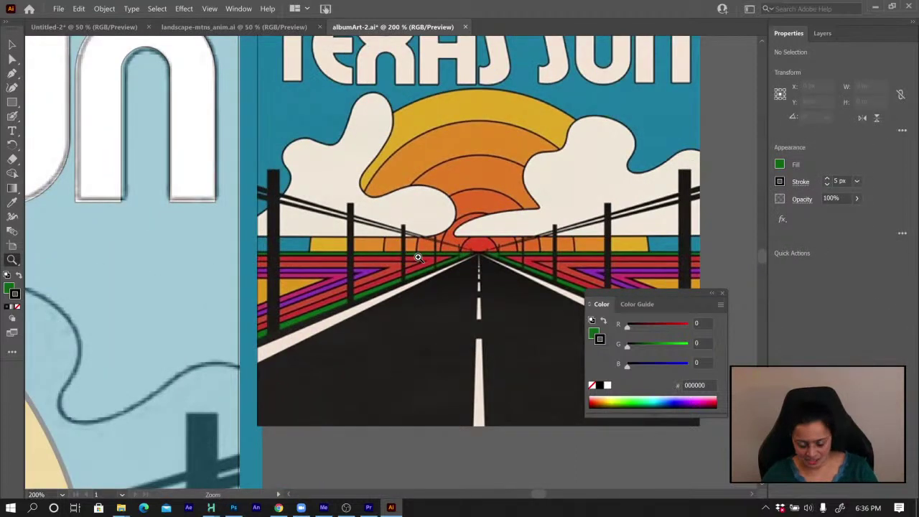
key(i)
click(434, 257)
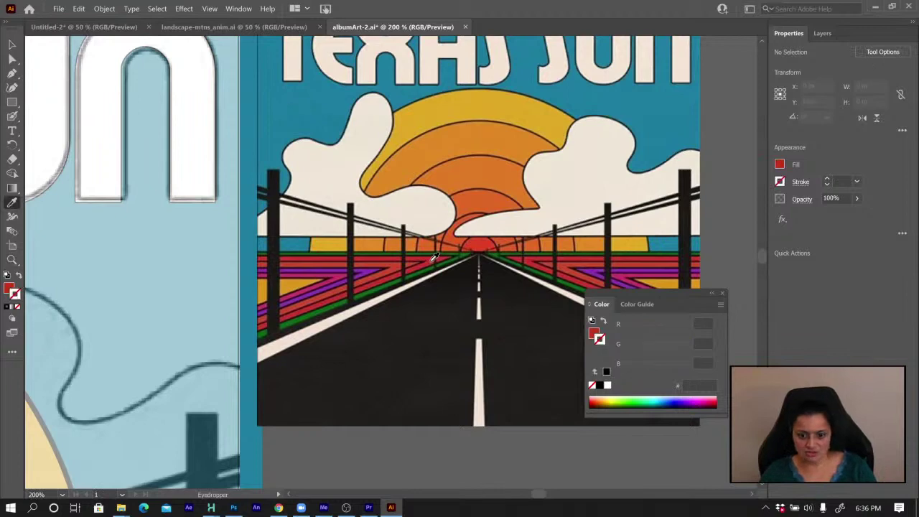
key(ctrl+minus)
key(ctrl+minus)
key(ctrl+minus)
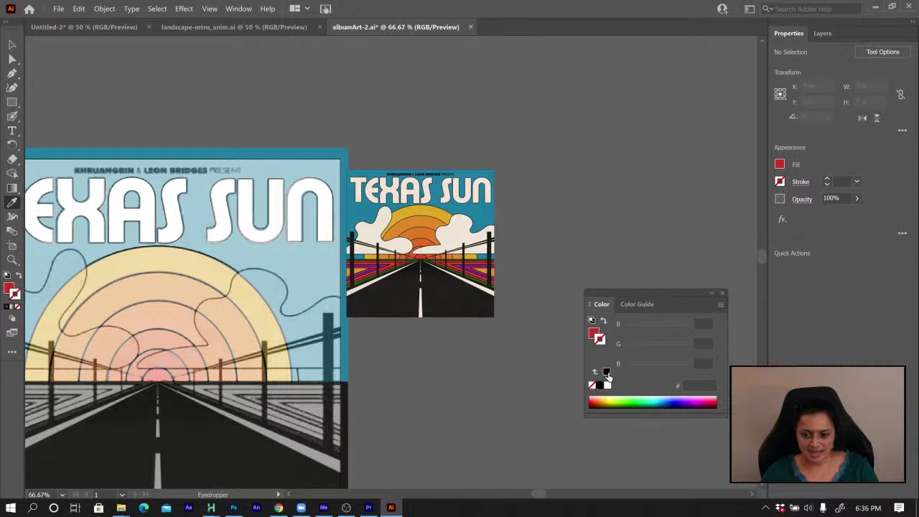
click(606, 373)
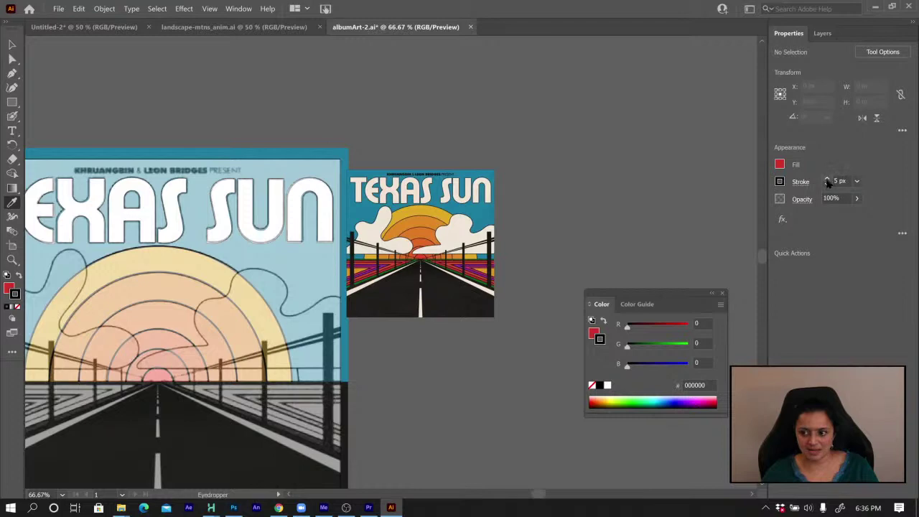
Draw a closed red triangle with the Pen tool over the left field, just inside the green shape, with its tip near the vanishing point
drag(195, 319, 485, 299)
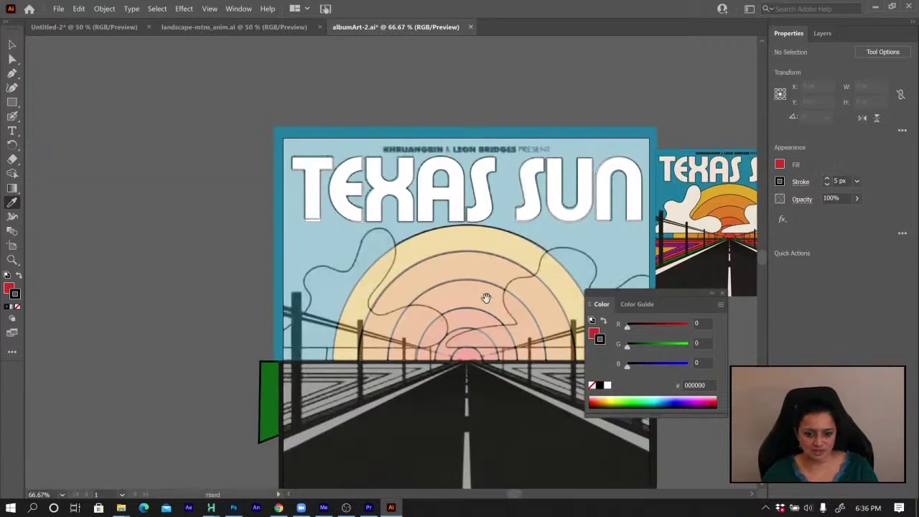
key(p)
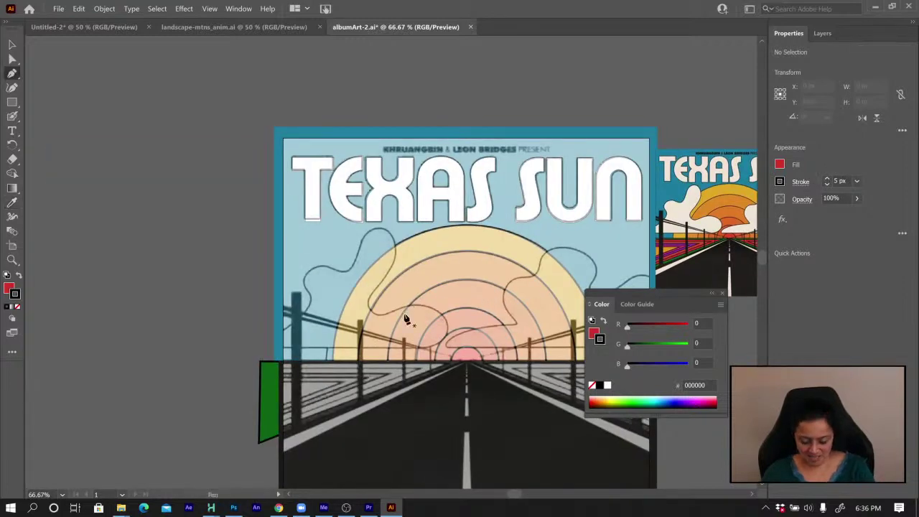
click(443, 366)
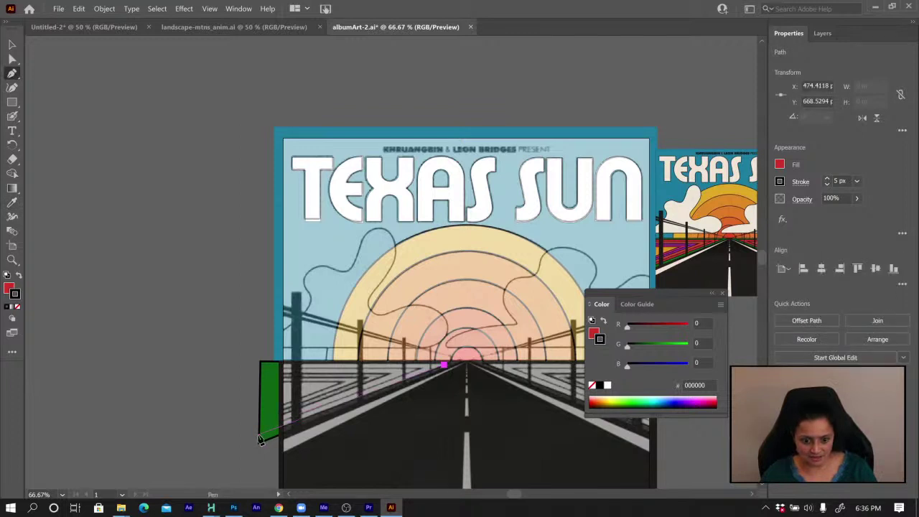
click(259, 435)
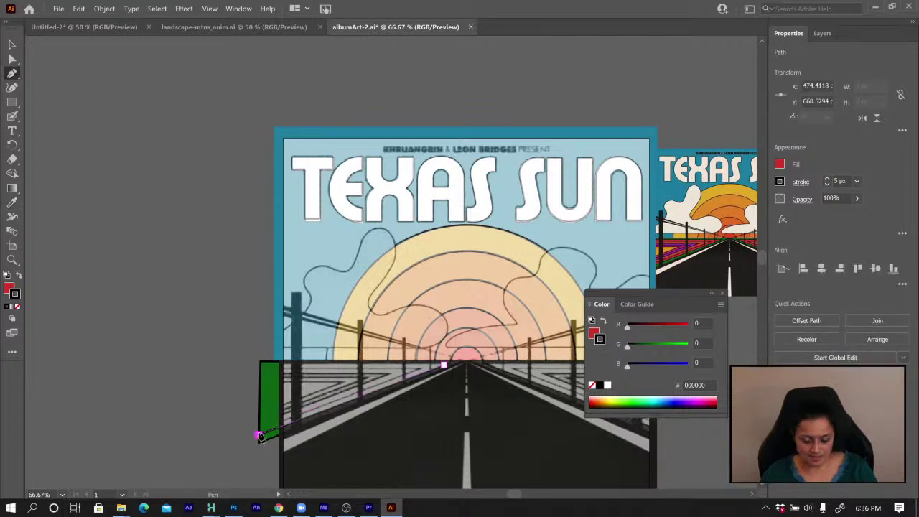
click(260, 368)
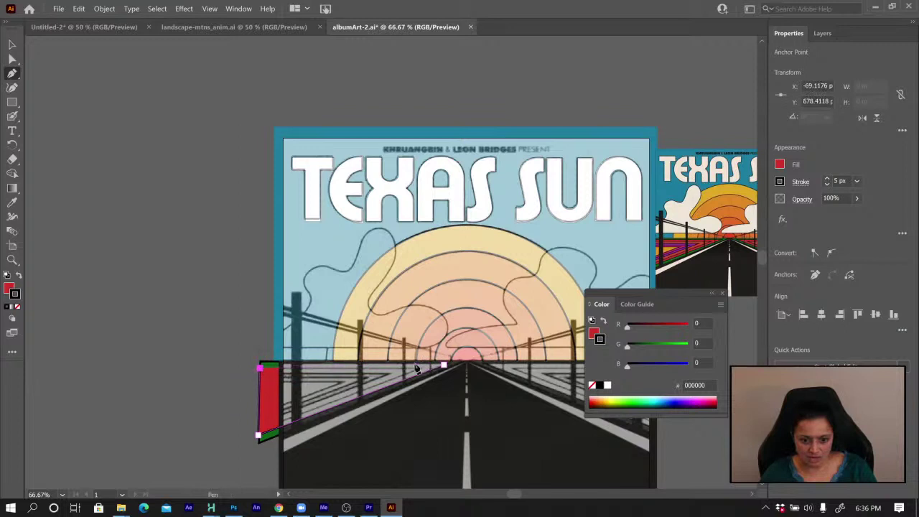
click(444, 367)
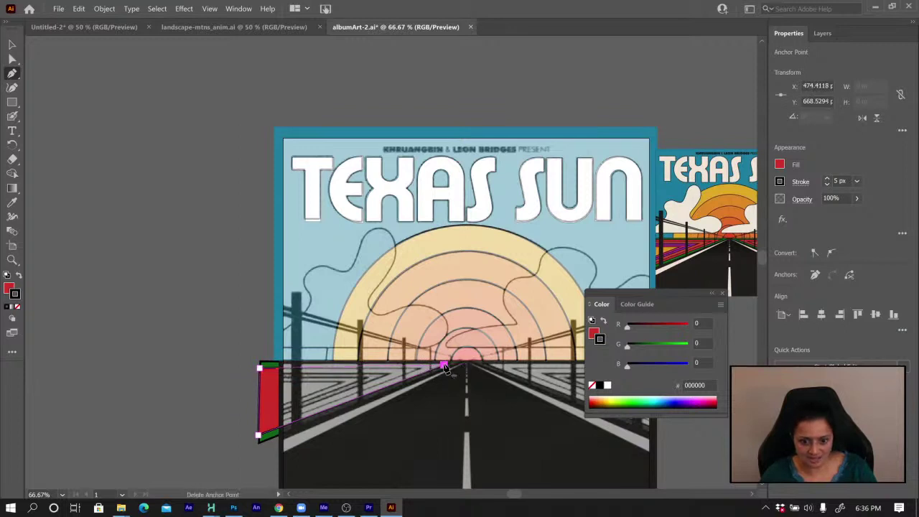
Move the red triangle's upper outer anchor to about X -76, Y 668 px and nudge its tip to about X 475, Y 667 px
key(a)
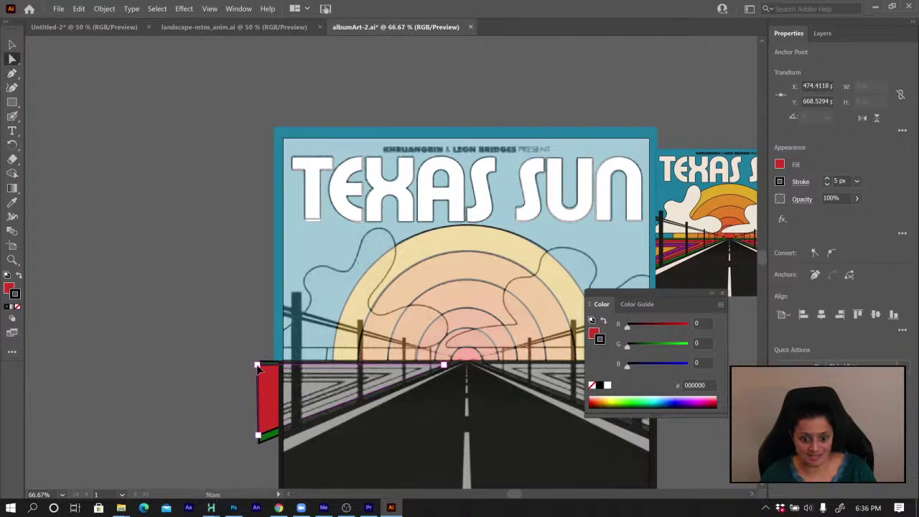
click(258, 363)
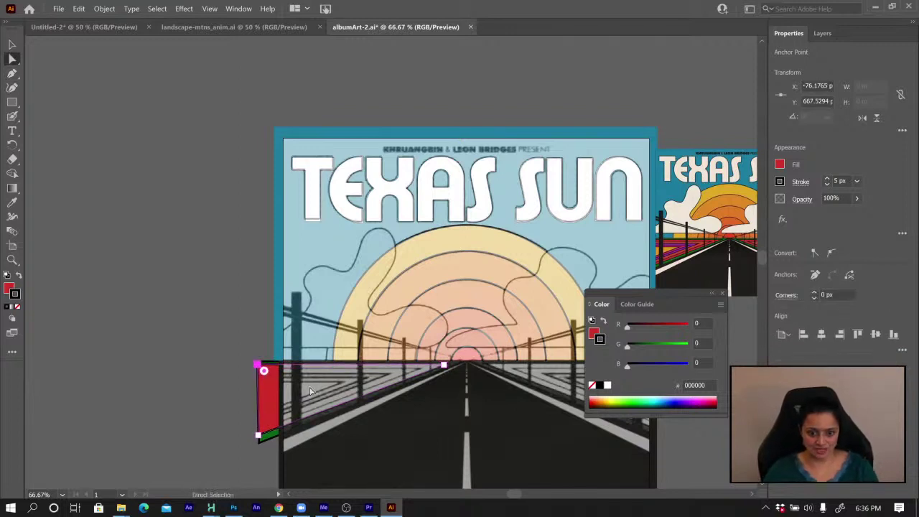
click(444, 366)
key(Down)
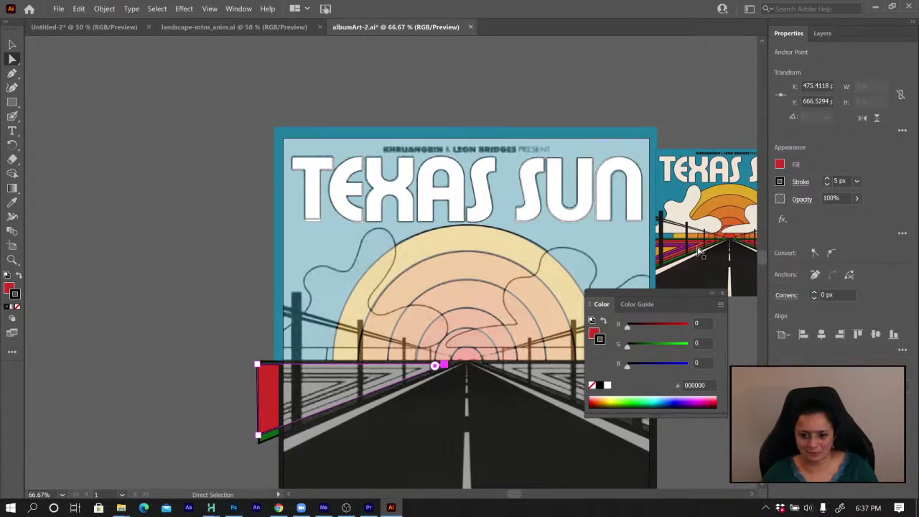
Sample the lighter orange-red field stripe in the reference cover as the fill colour and restore the black stroke
click(199, 110)
key(z)
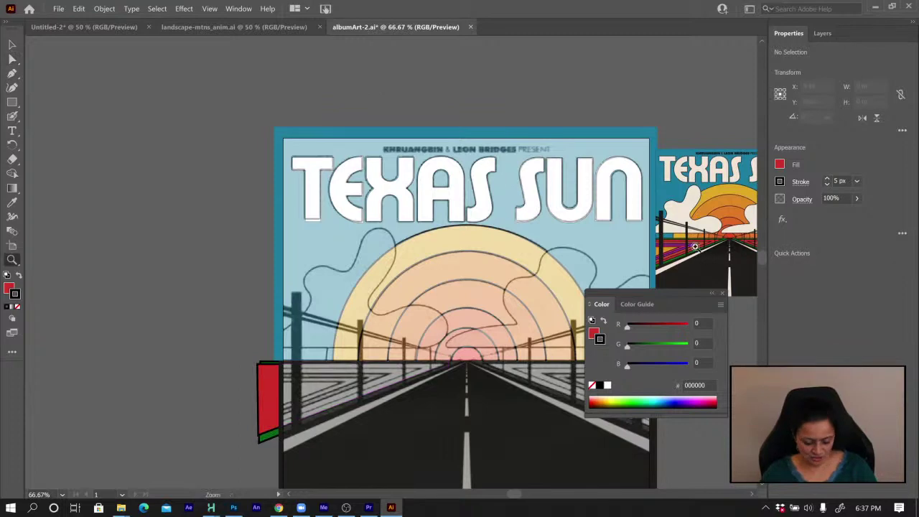
click(690, 247)
click(406, 249)
click(388, 268)
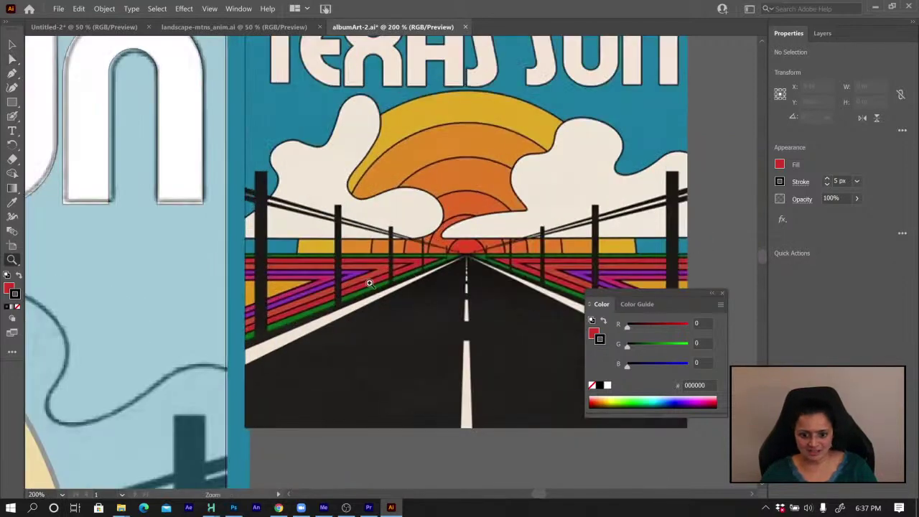
key(i)
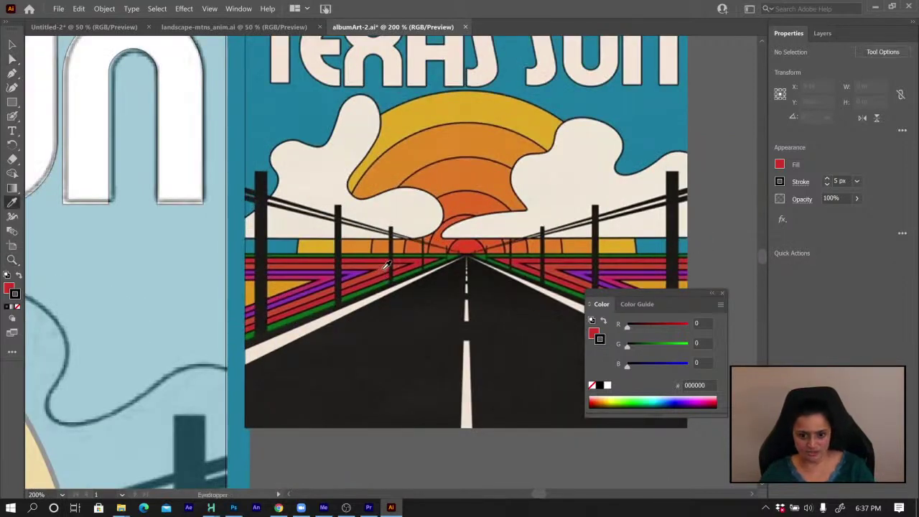
click(386, 264)
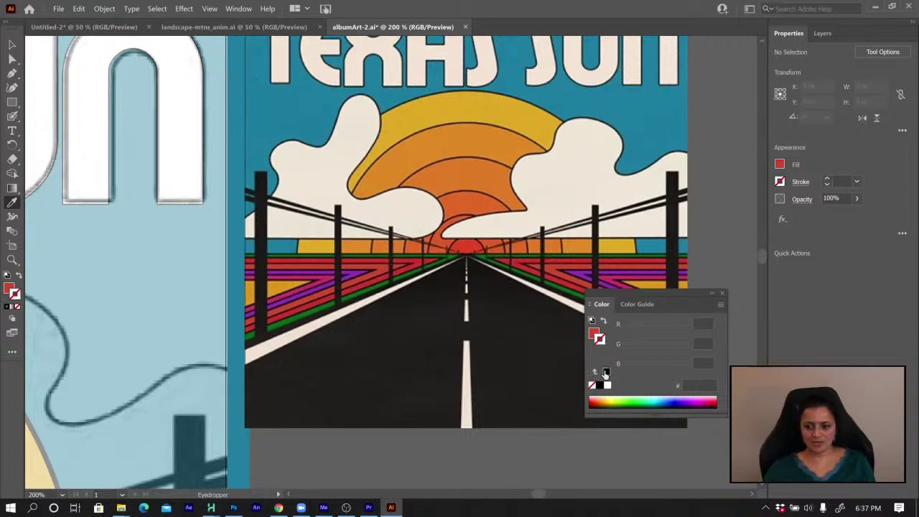
click(606, 373)
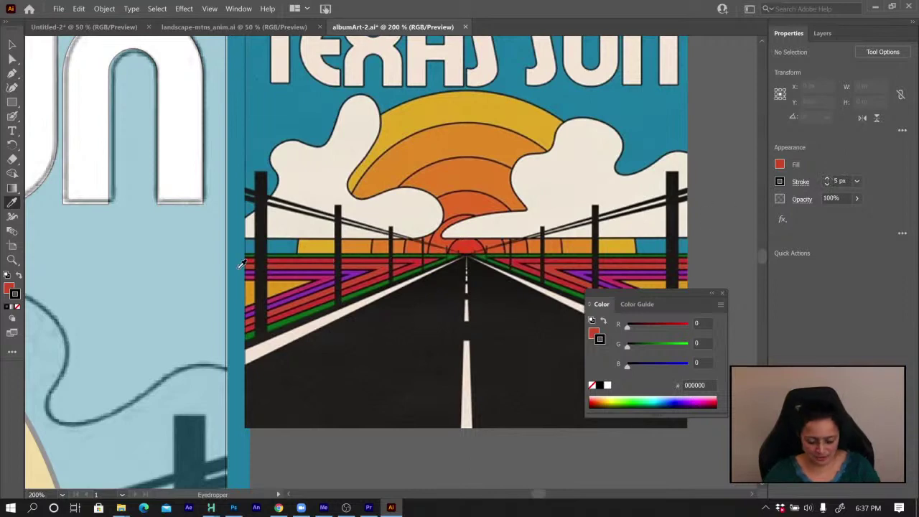
Draw a smaller closed orange-red triangle with the Pen tool inside the red one on the left field, following the traced stripe
key(ctrl+minus)
key(ctrl+minus)
key(ctrl+minus)
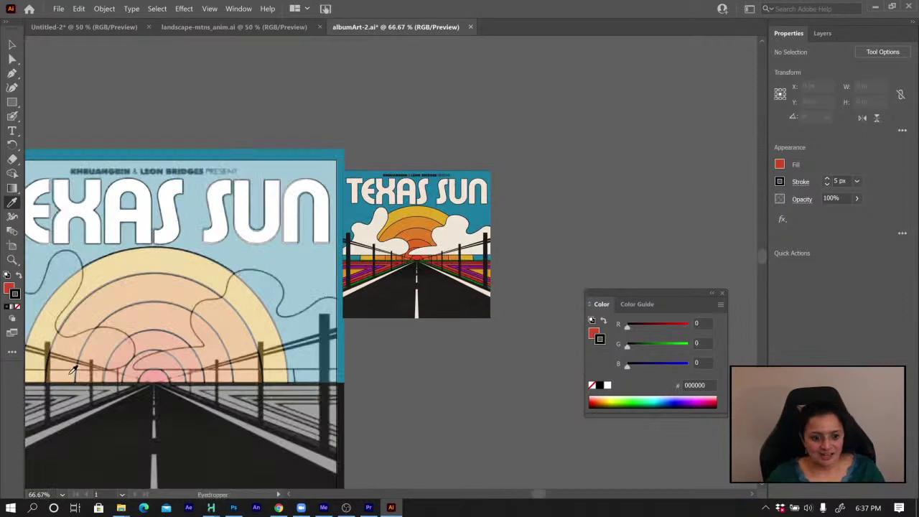
drag(74, 369, 266, 302)
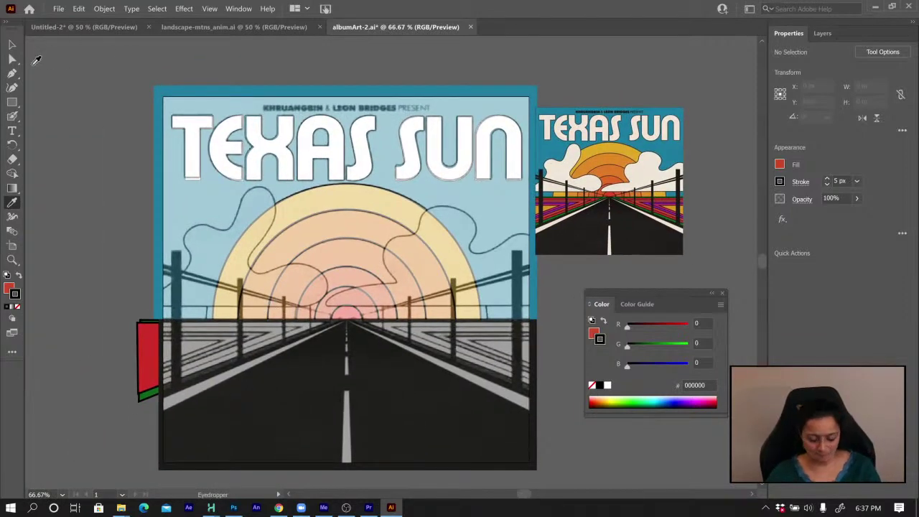
key(p)
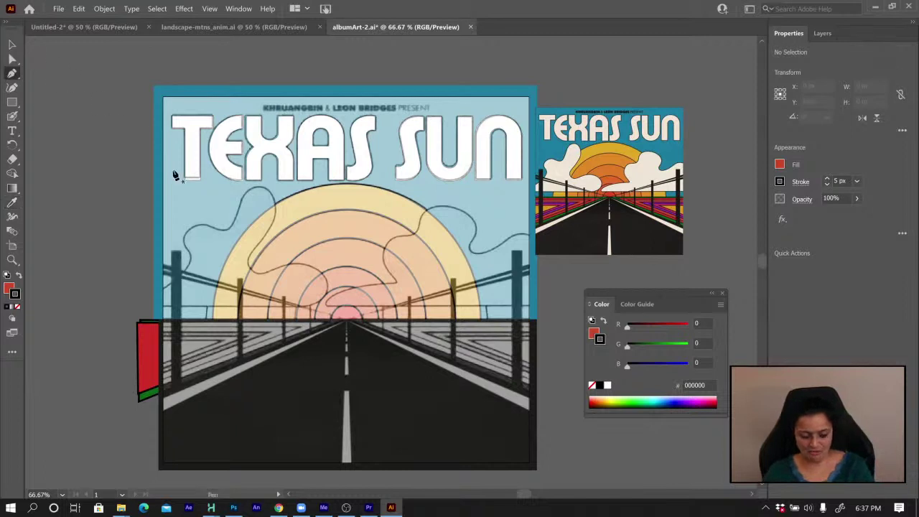
click(140, 326)
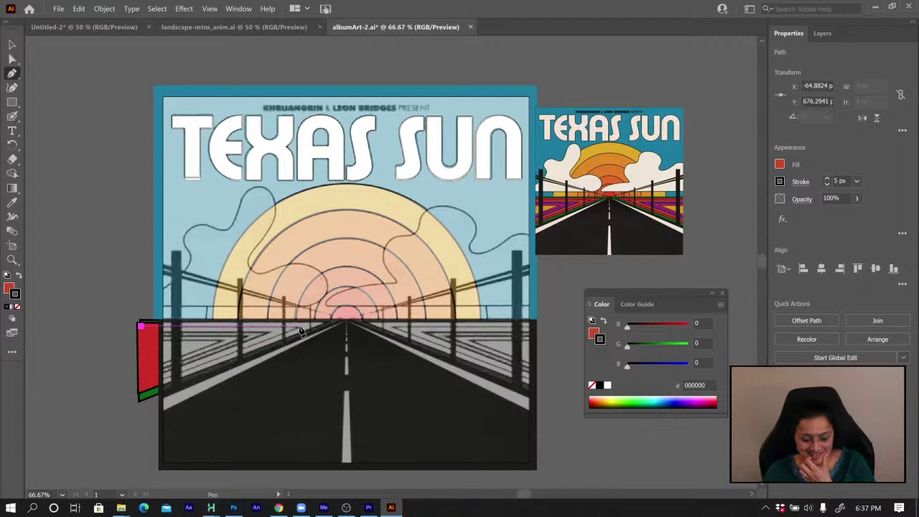
click(299, 328)
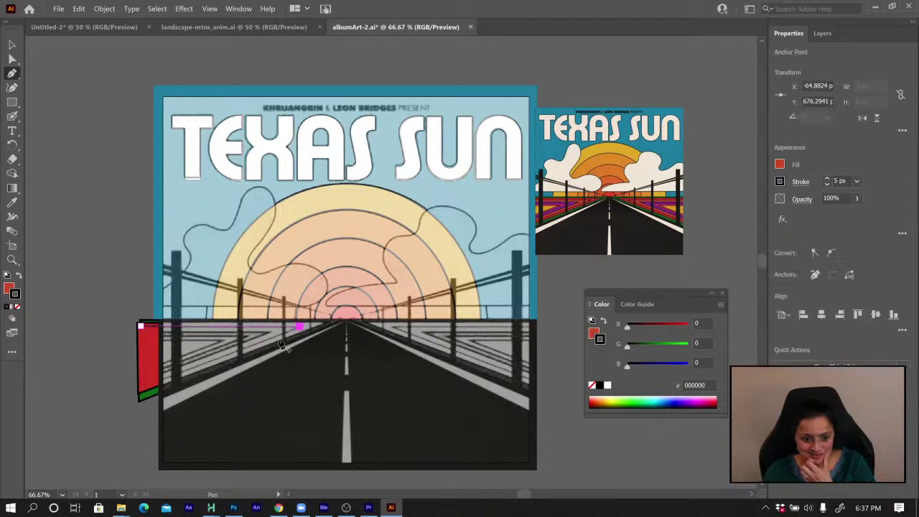
click(145, 388)
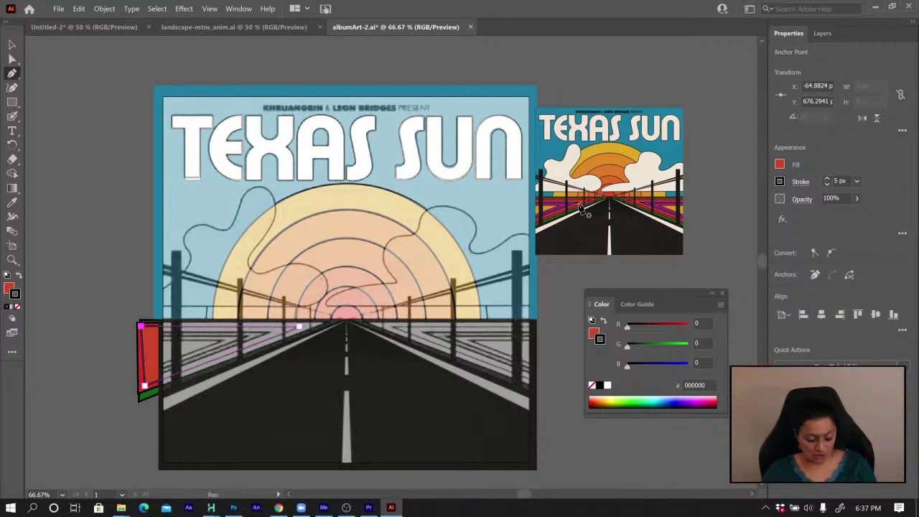
Deselect the triangle, sample the purple field stripe in the reference cover as the fill colour, and restore the black stroke
click(12, 45)
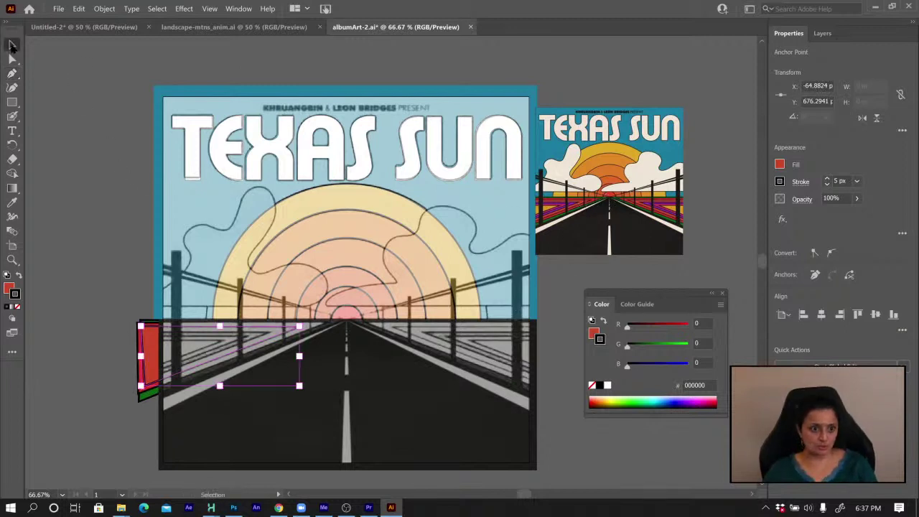
click(73, 220)
key(z)
click(557, 208)
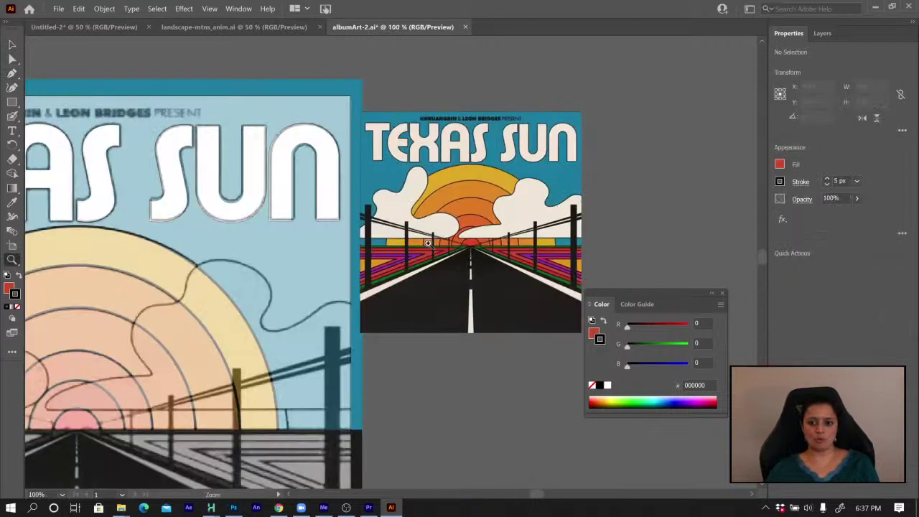
click(417, 246)
click(414, 272)
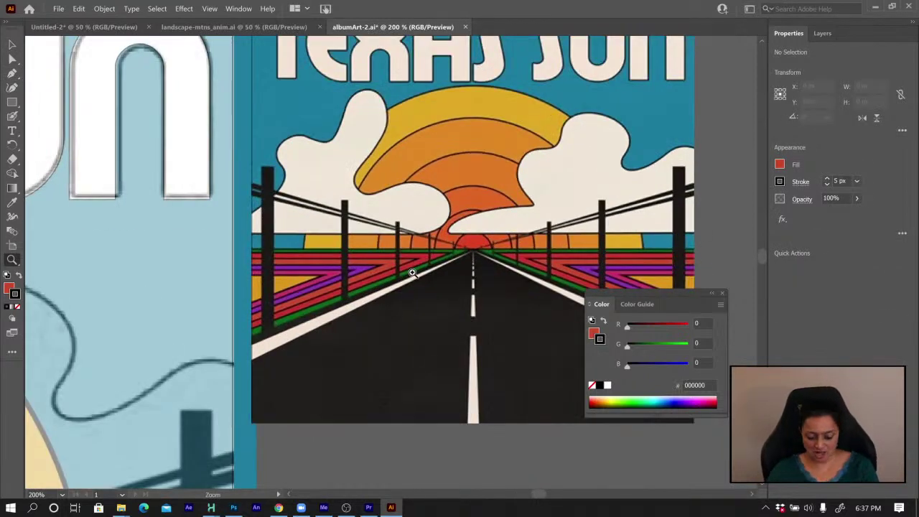
key(i)
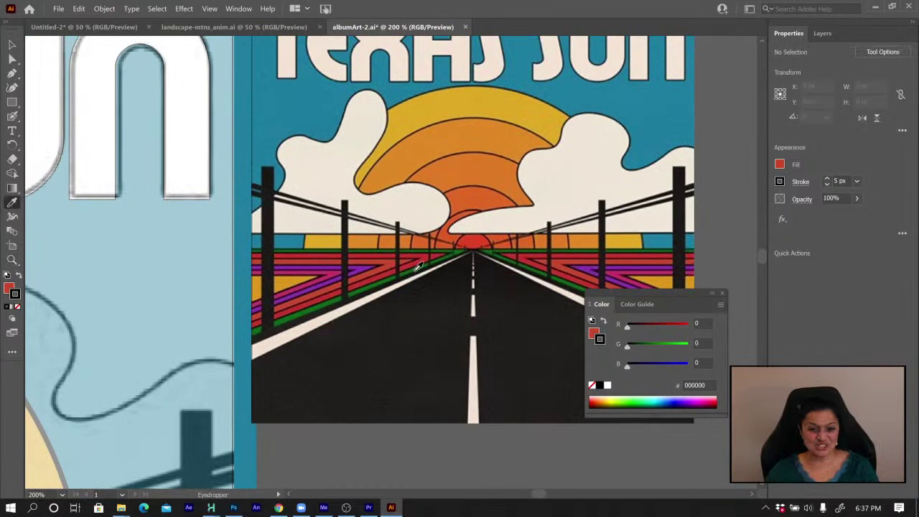
click(363, 268)
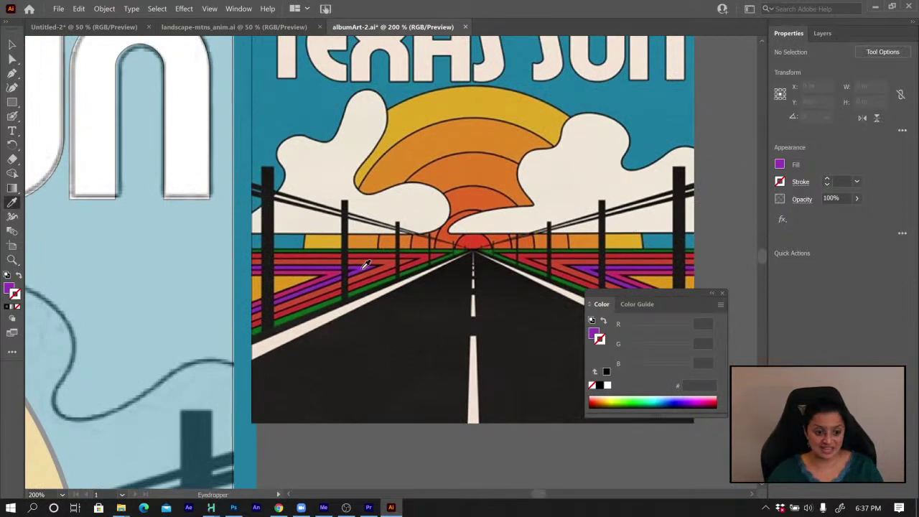
click(606, 372)
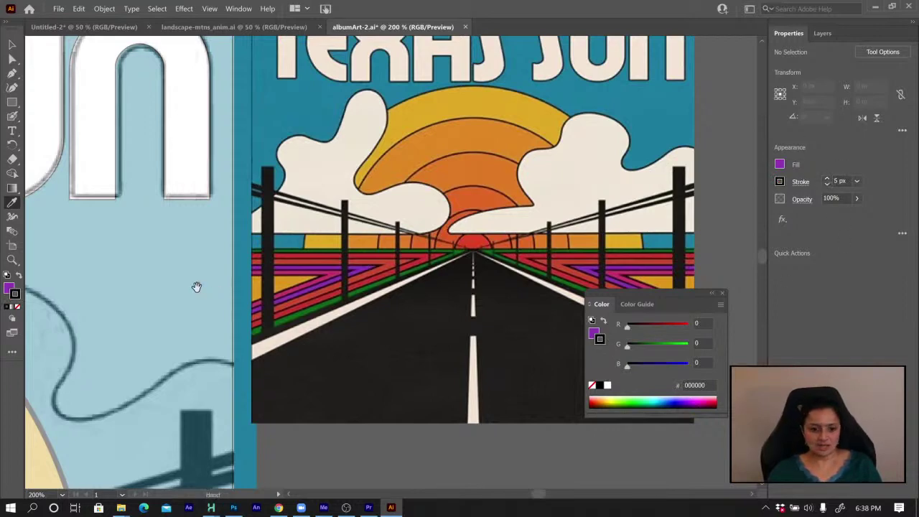
Draw a closed purple triangle with the Pen tool inside the orange-red one, with its tip at about X 313, Y 694 px
drag(142, 323, 598, 208)
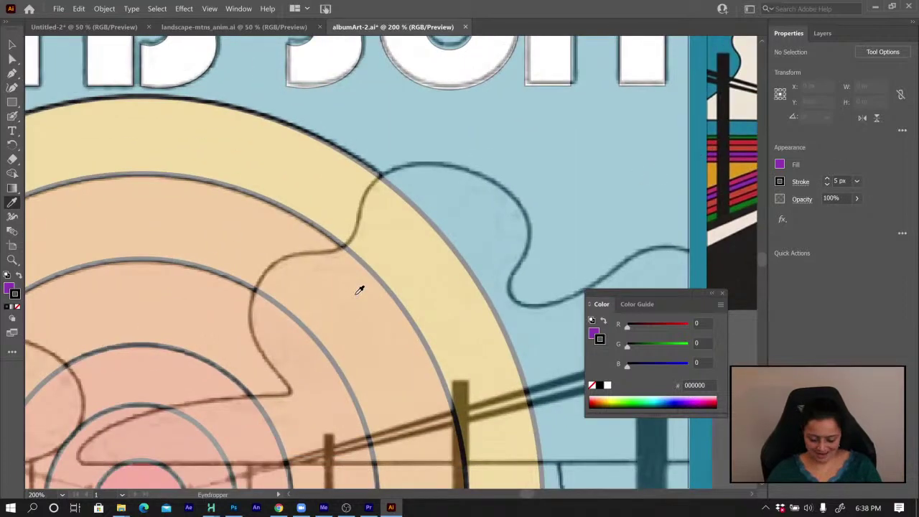
key(ctrl+minus)
key(ctrl+minus)
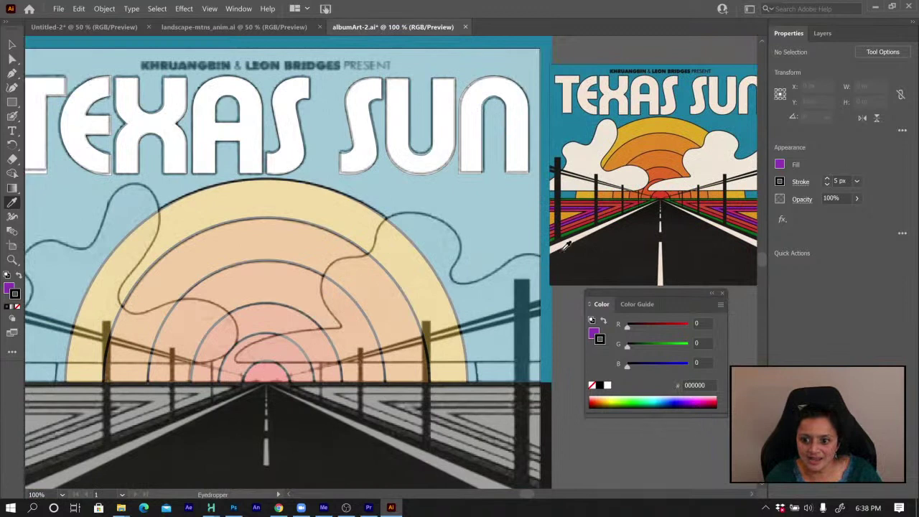
drag(199, 352, 332, 309)
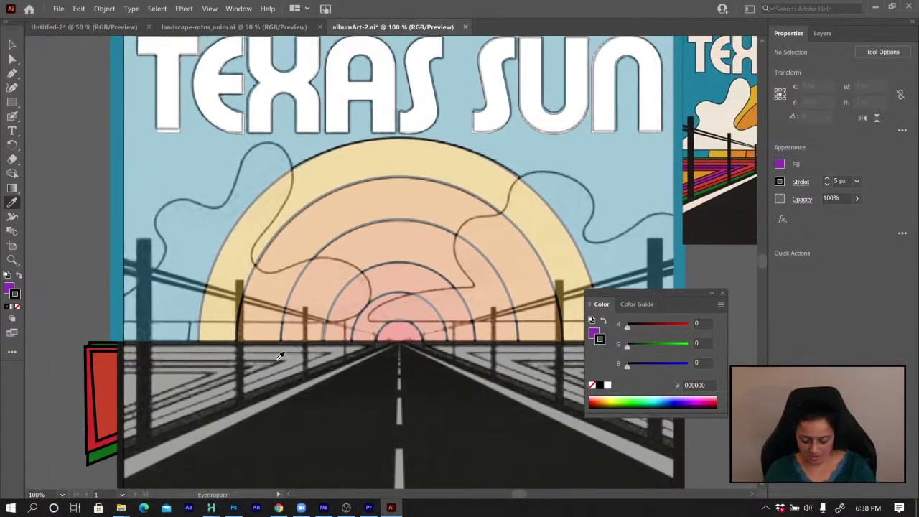
key(p)
click(283, 361)
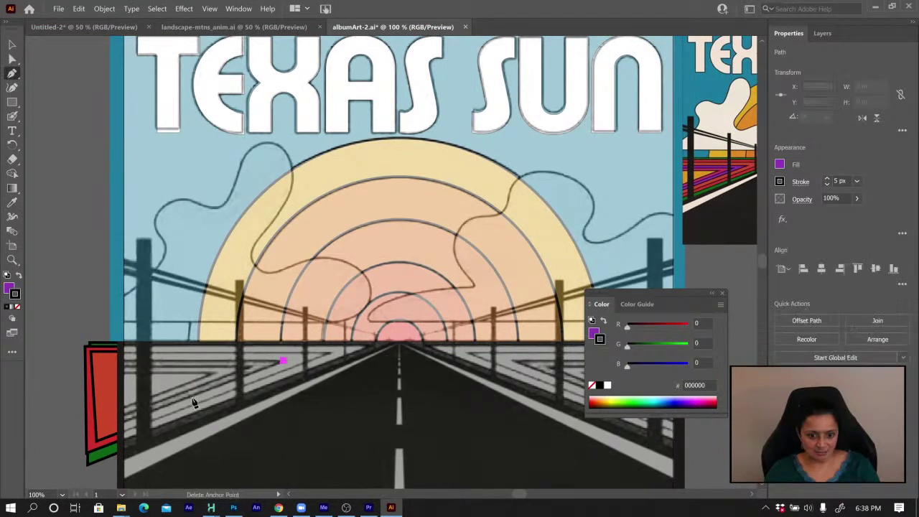
click(99, 432)
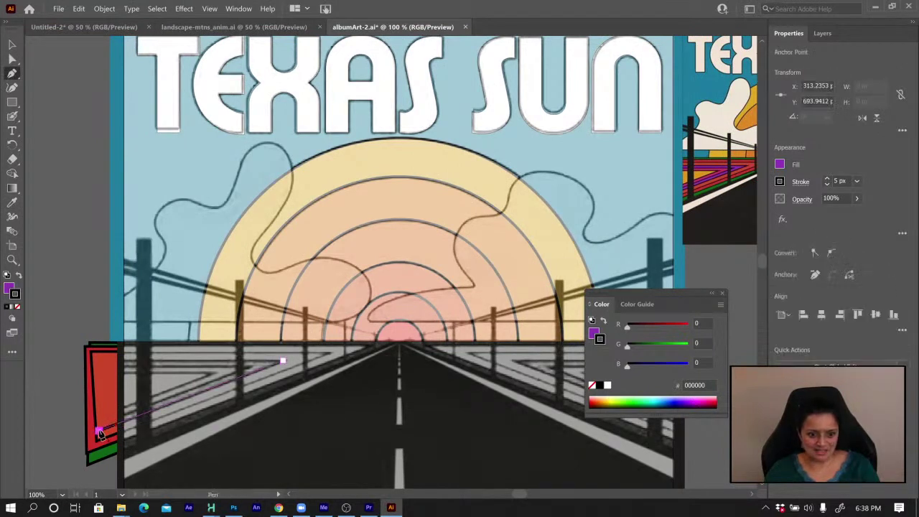
click(99, 358)
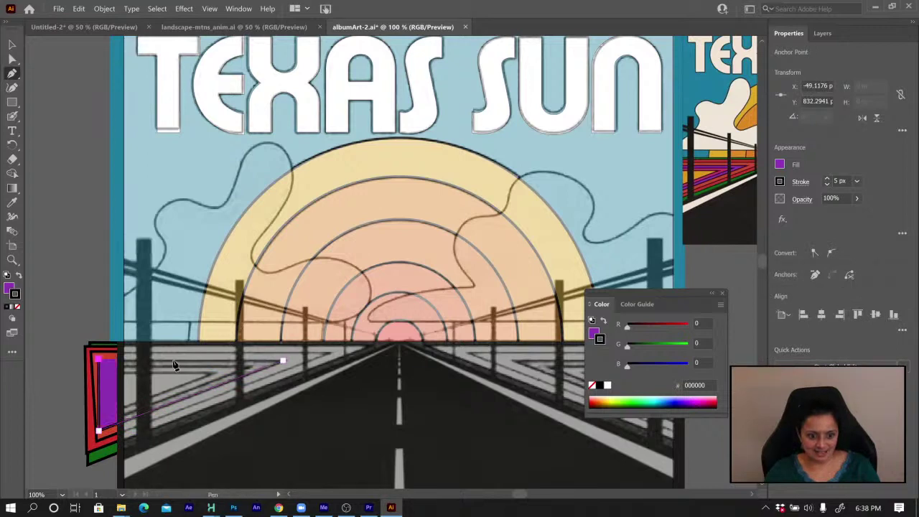
click(282, 361)
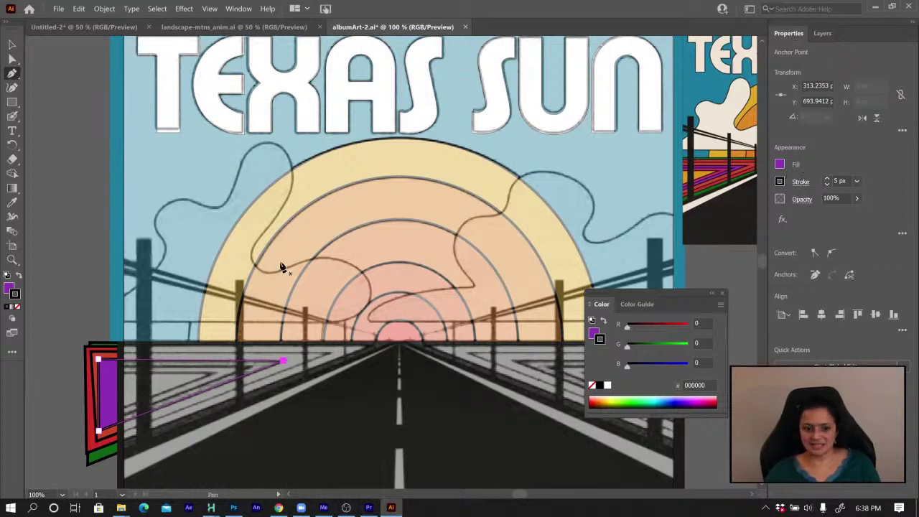
Deselect the purple triangle and sample the magenta field stripe in the reference cover as the fill colour
click(11, 44)
click(42, 194)
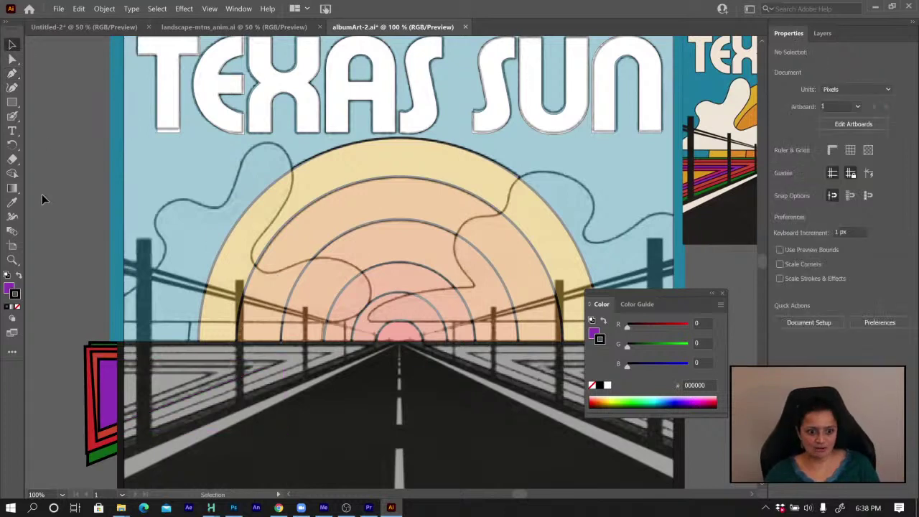
key(z)
click(714, 171)
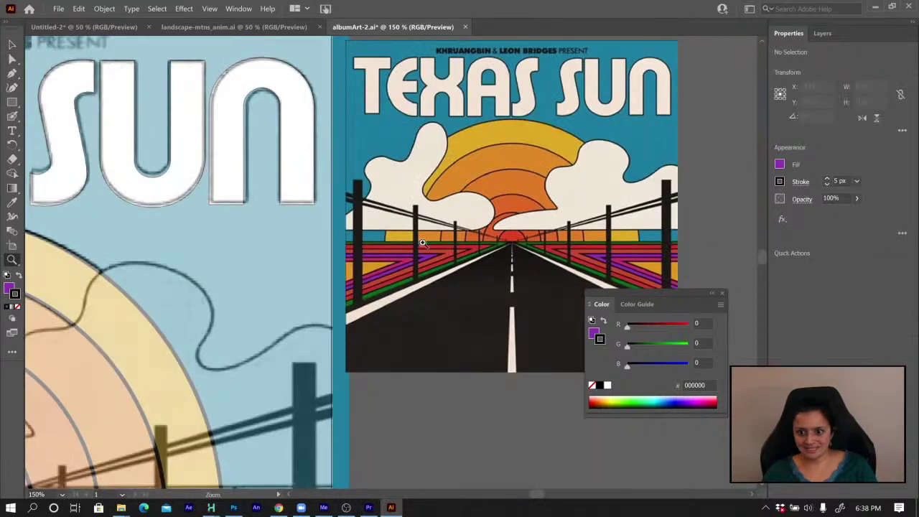
click(370, 254)
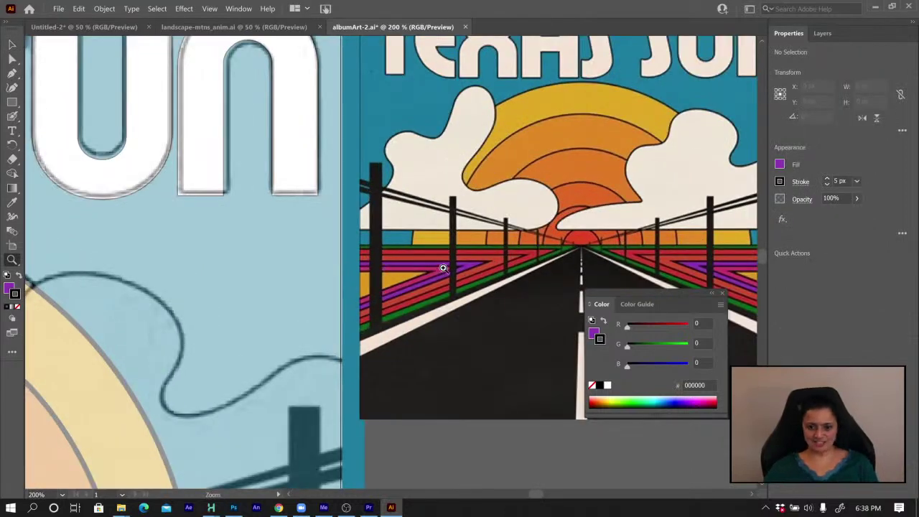
key(i)
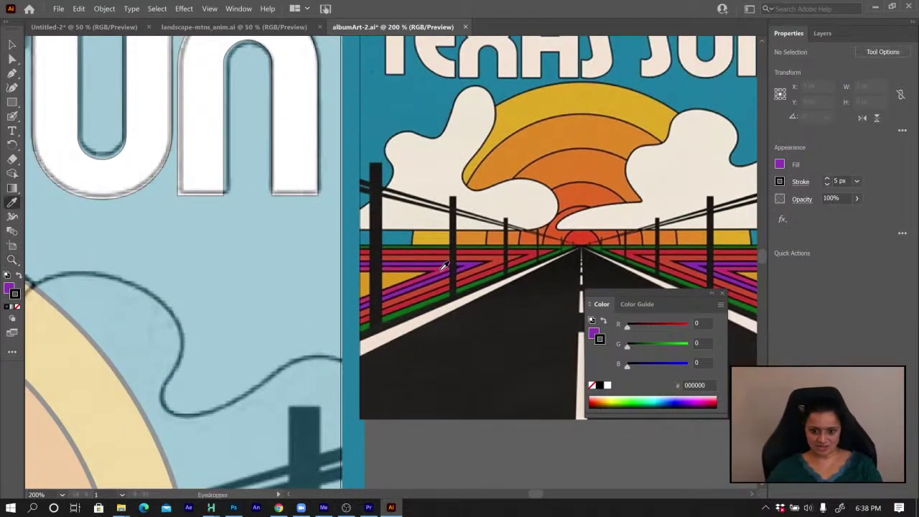
click(445, 265)
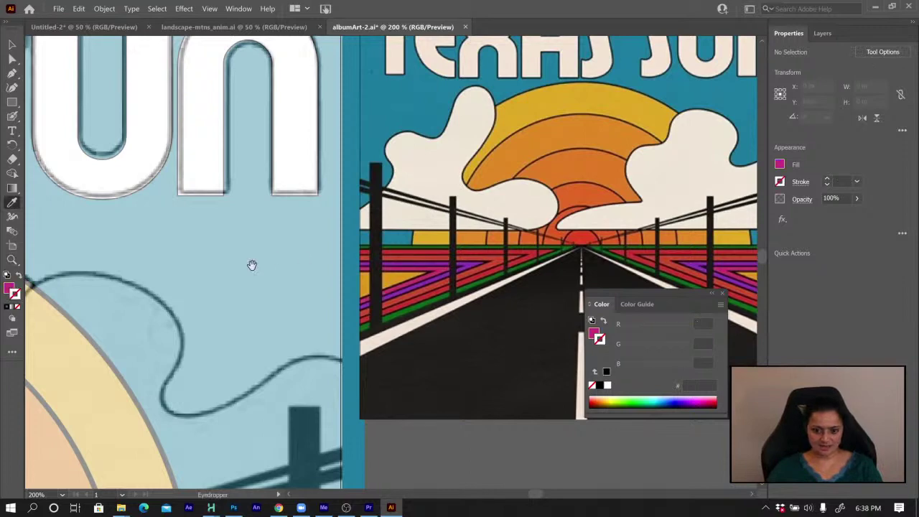
Draw a closed magenta triangle about 307 by 117 px with the Pen tool inside the purple one, following the traced stripe
drag(208, 269, 628, 165)
key(ctrl+minus)
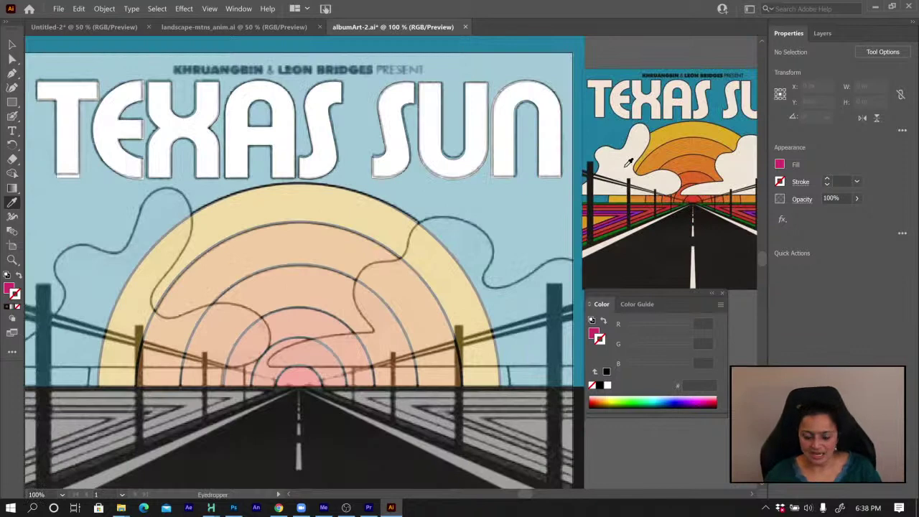
drag(144, 334, 273, 234)
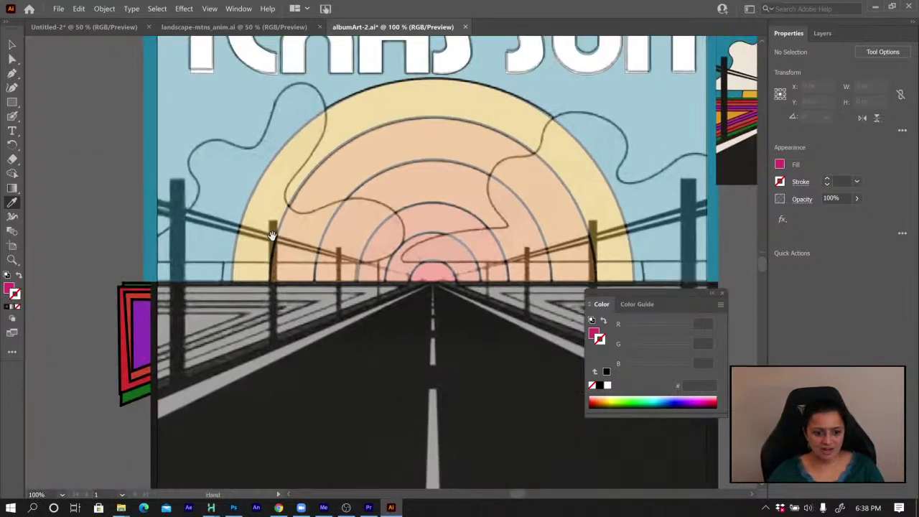
click(12, 73)
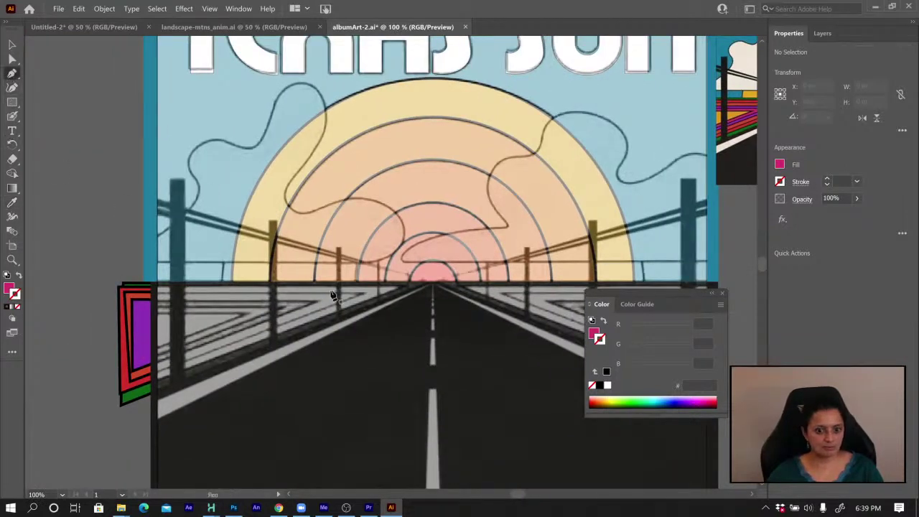
click(283, 307)
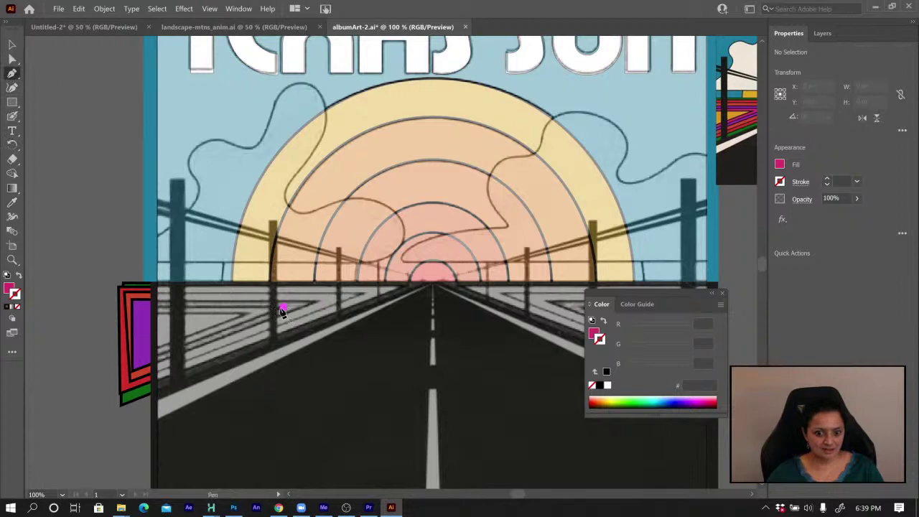
click(130, 369)
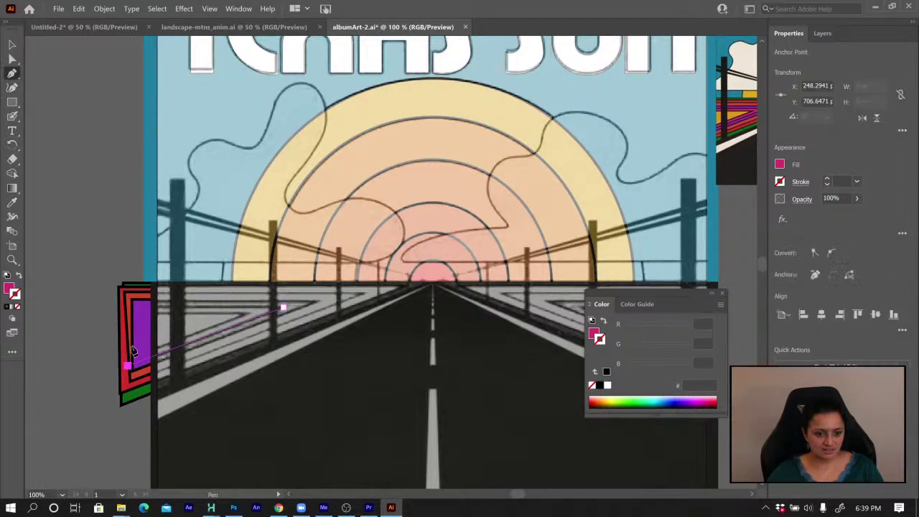
click(134, 306)
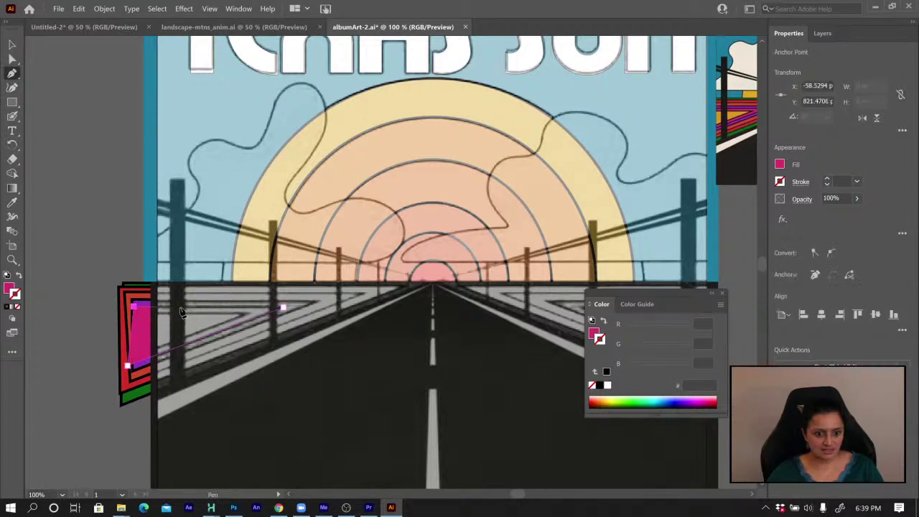
click(282, 308)
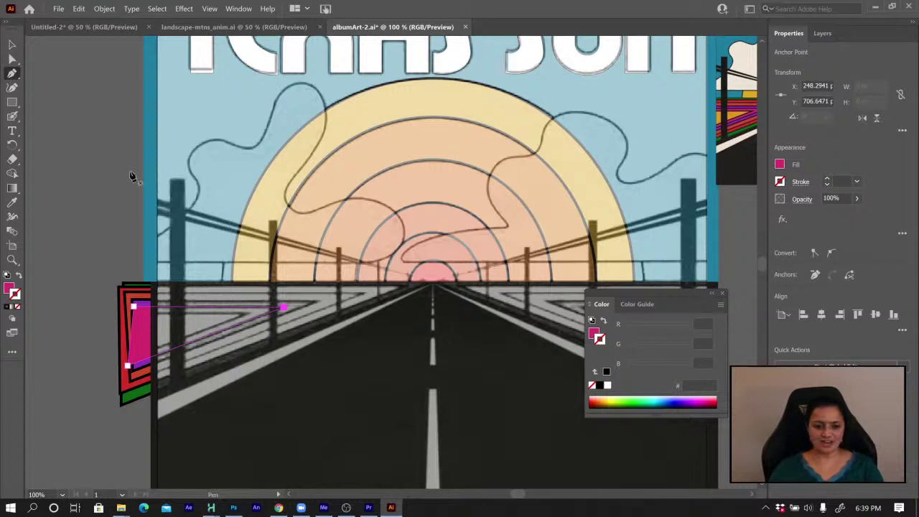
Give the magenta triangle a black stroke 5 px wide
click(13, 45)
click(134, 109)
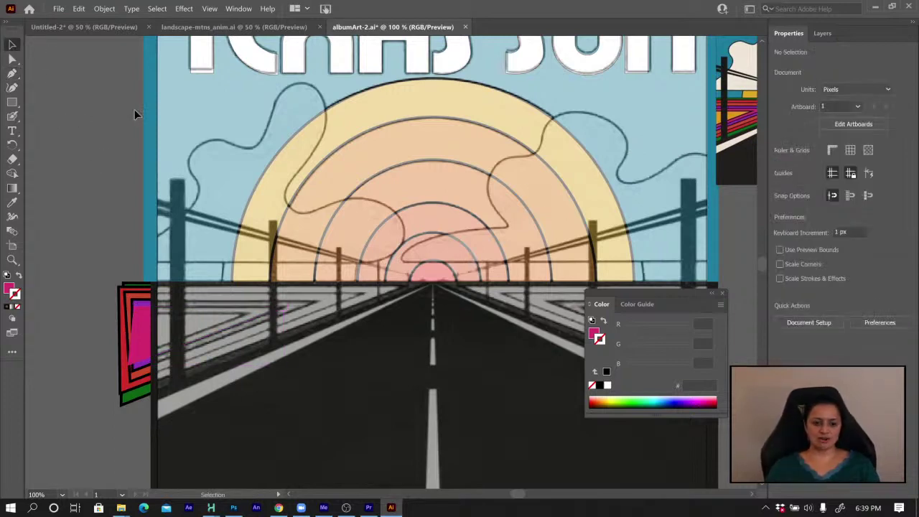
click(148, 332)
click(607, 372)
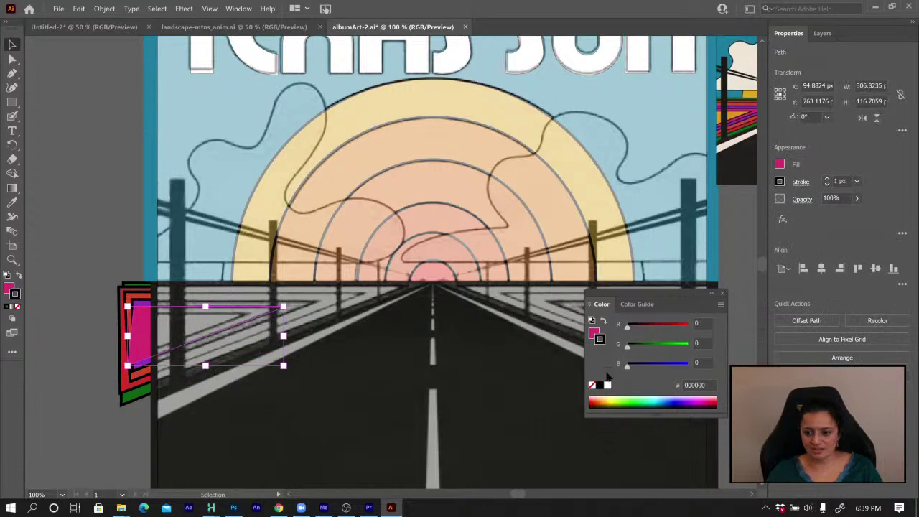
click(92, 249)
click(137, 326)
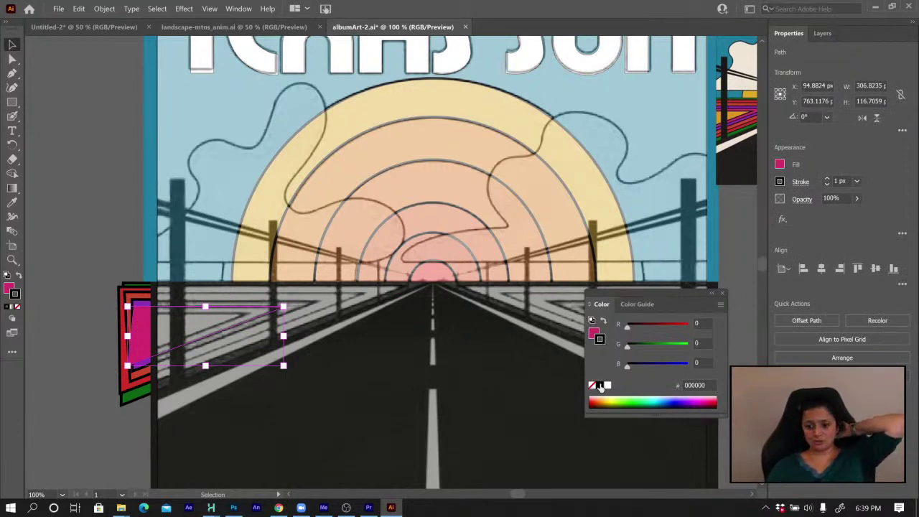
click(828, 179)
click(828, 179)
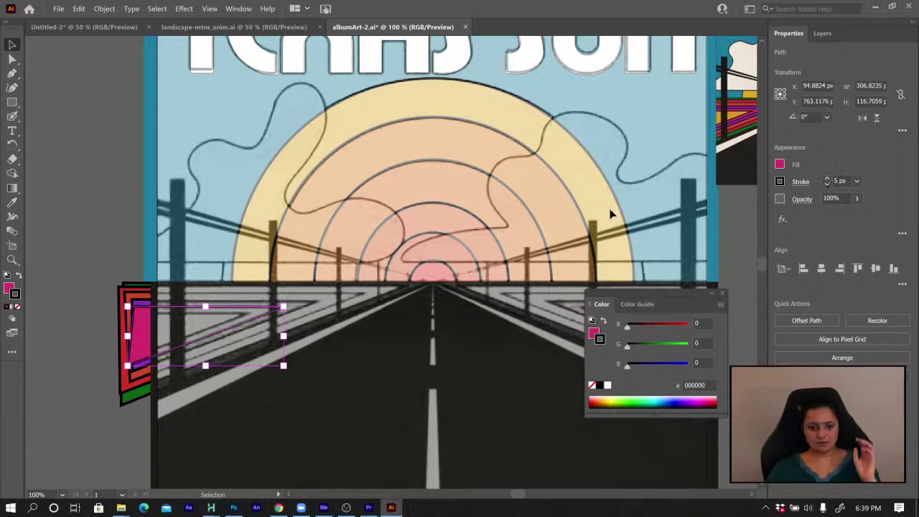
Deselect the magenta triangle and sample the golden-yellow centre of the reference cover's left field as the fill colour
click(71, 219)
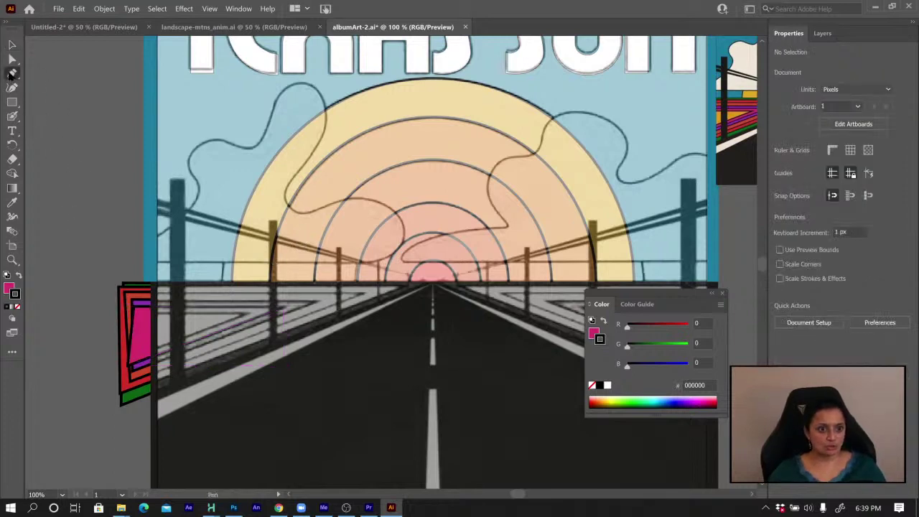
click(12, 72)
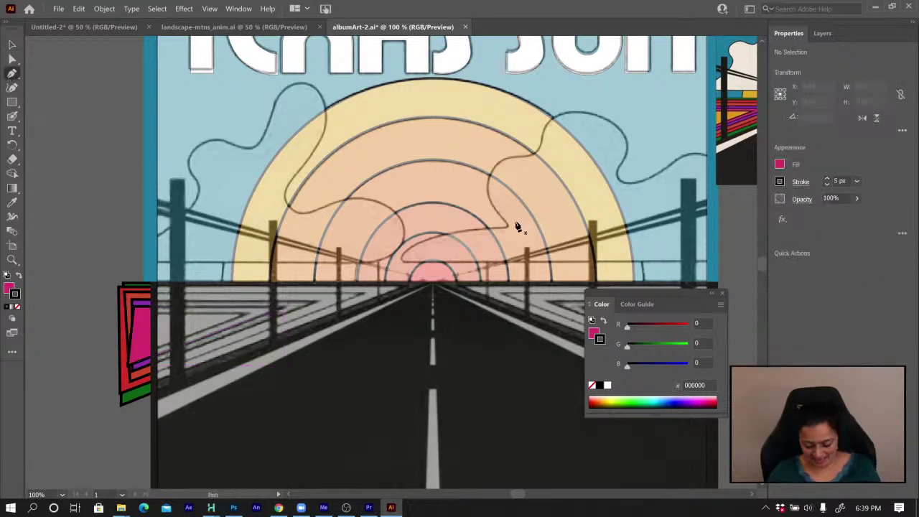
key(i)
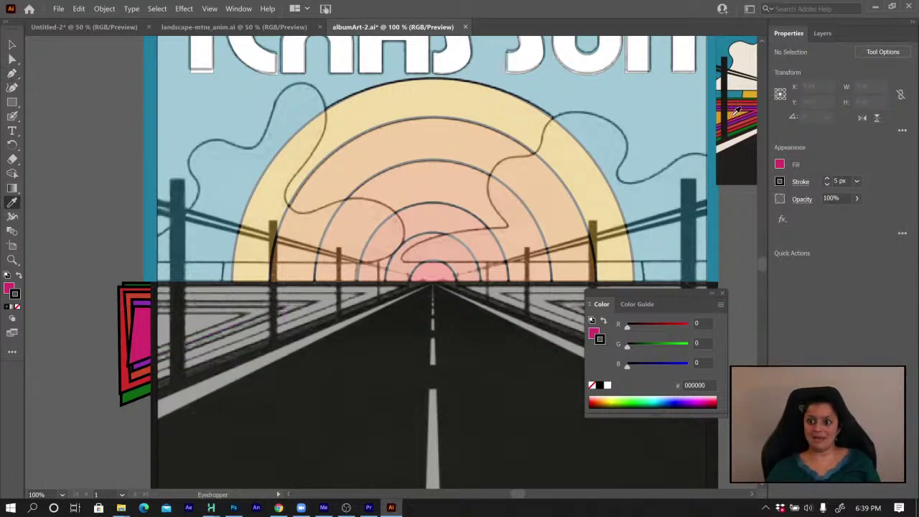
click(732, 115)
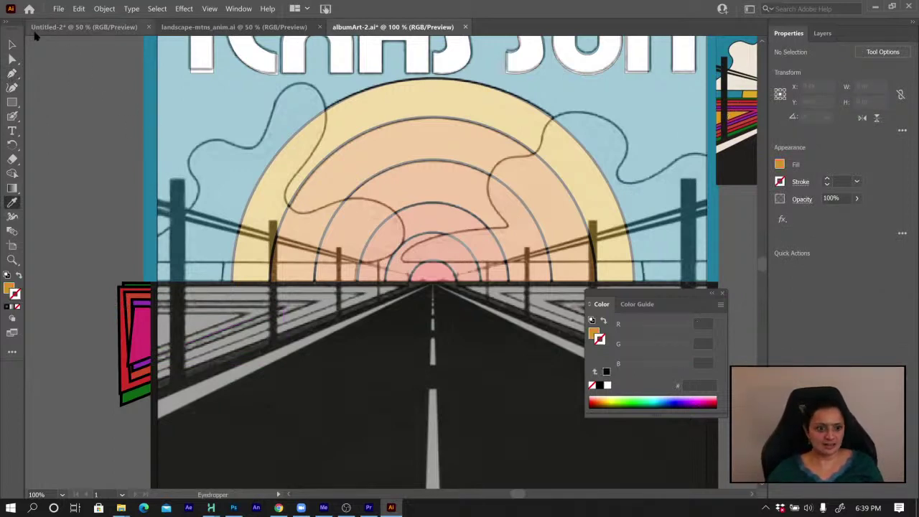
Draw a closed golden-yellow triangle with the Pen tool inside the magenta one, with its tip at about X 174, Y 719 px
click(12, 74)
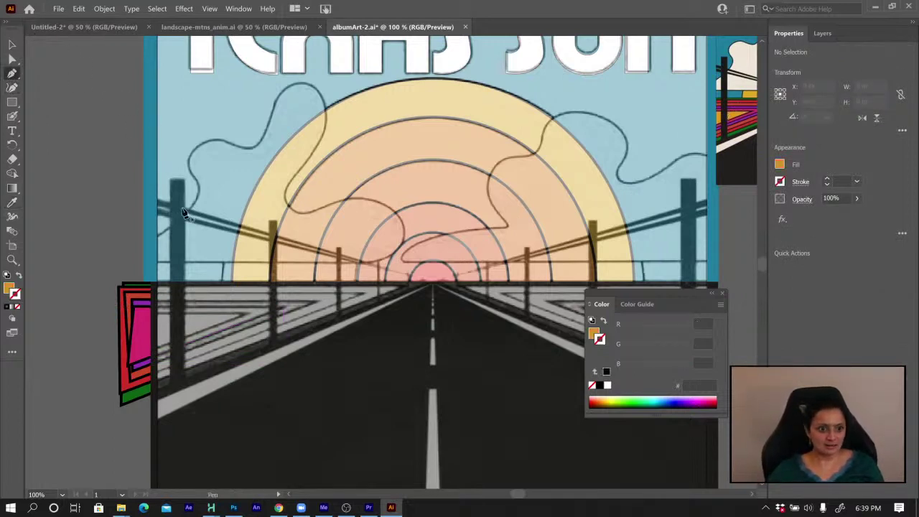
click(245, 314)
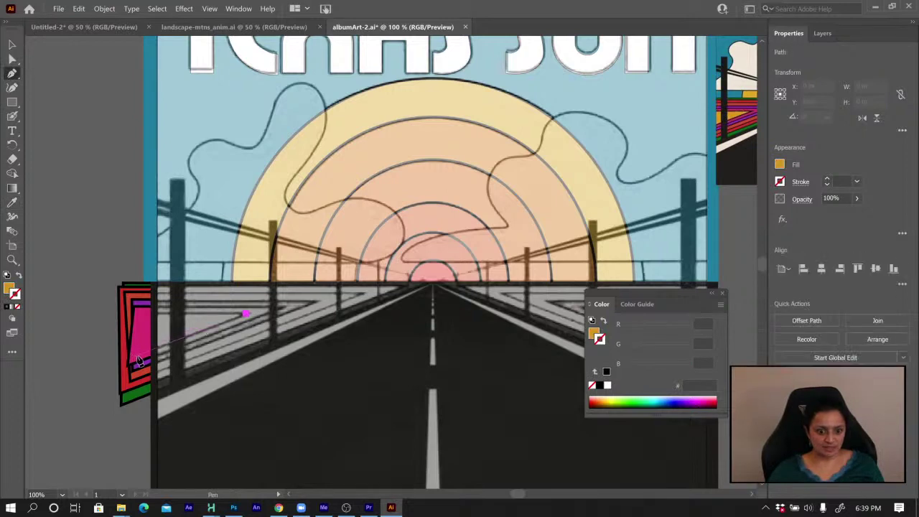
click(137, 355)
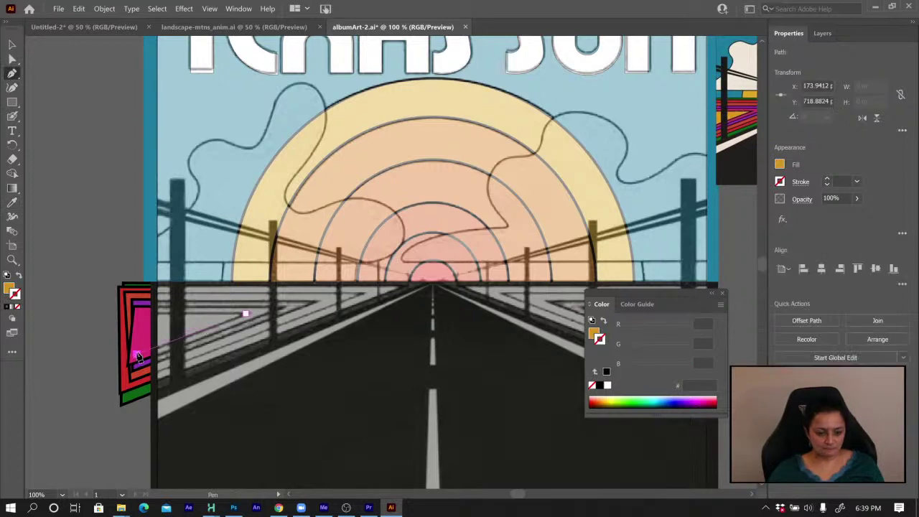
click(142, 314)
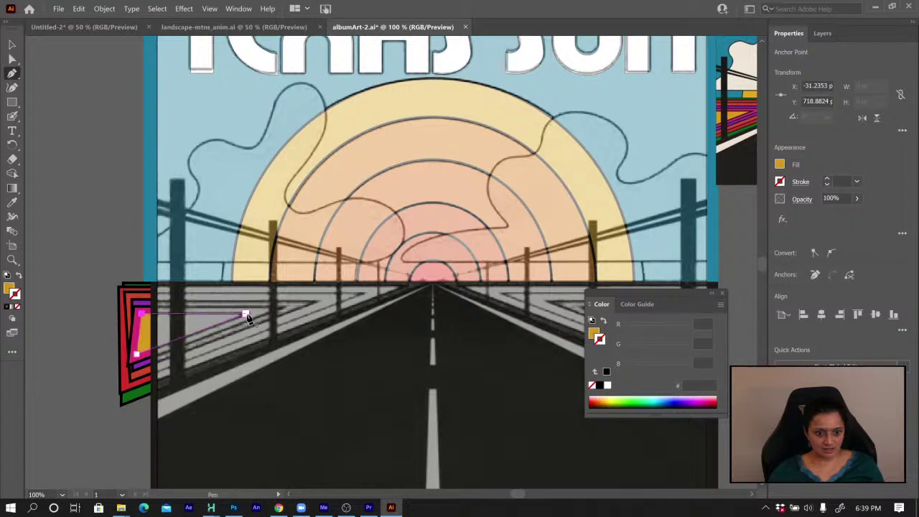
click(246, 315)
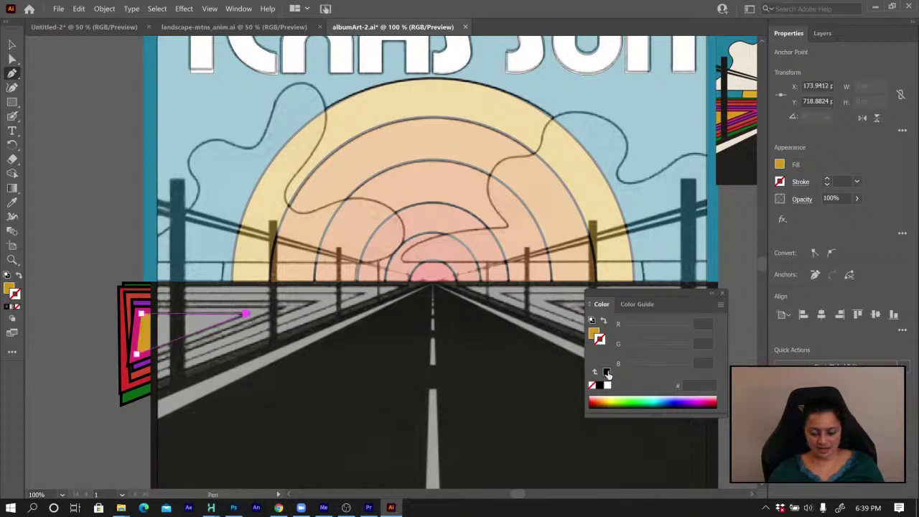
Give the golden-yellow triangle a black stroke 5 px wide
click(607, 373)
click(827, 178)
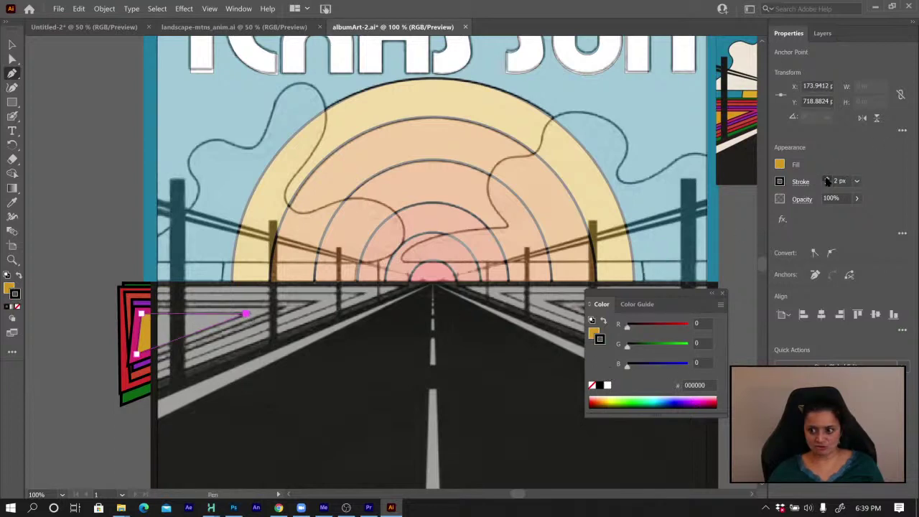
click(826, 178)
click(827, 178)
click(827, 178)
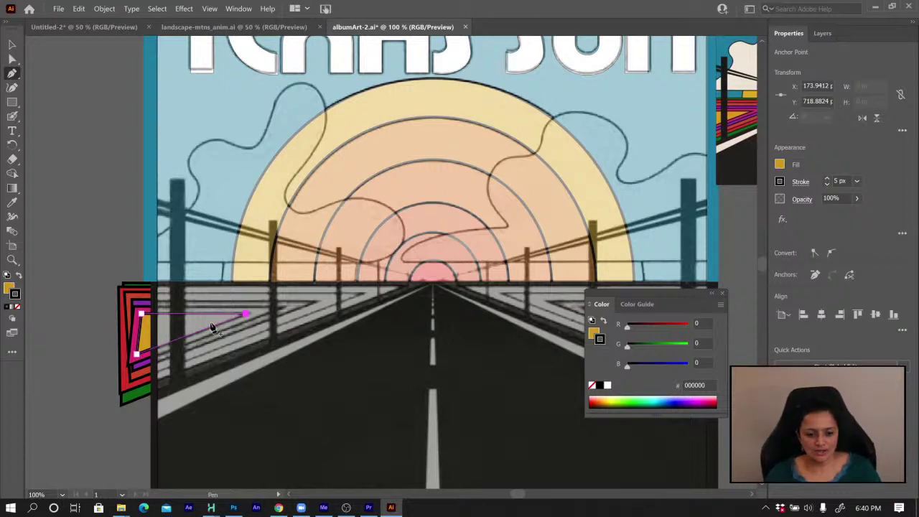
Hide the sketch layer, move Layer 5 above the black BG layer, and deselect the golden-yellow triangle
click(822, 34)
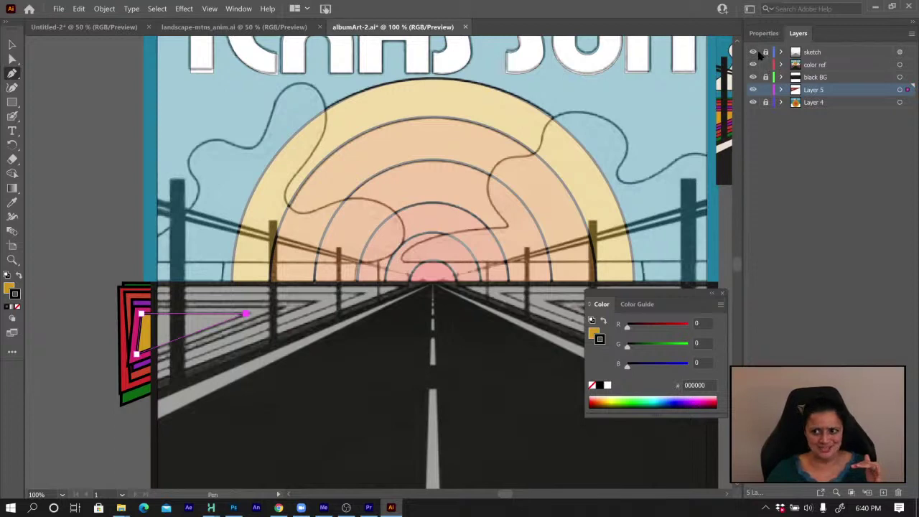
click(753, 53)
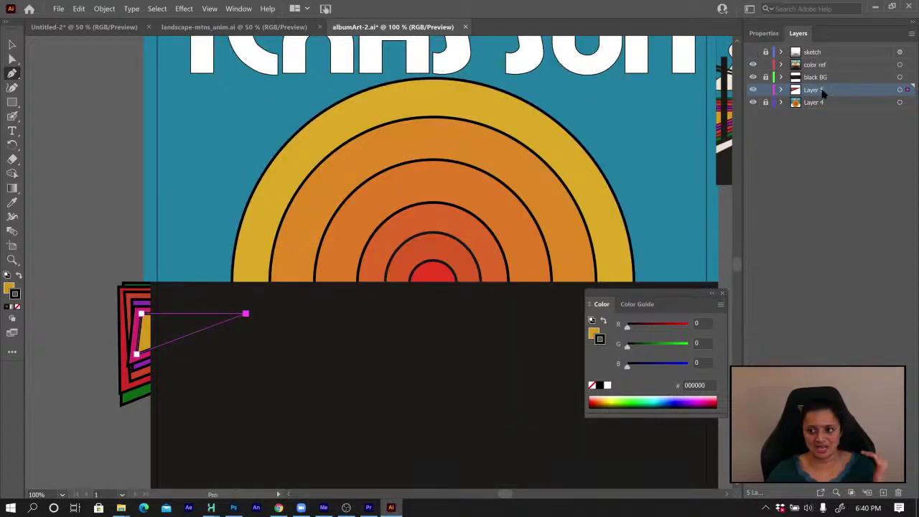
drag(823, 91, 823, 77)
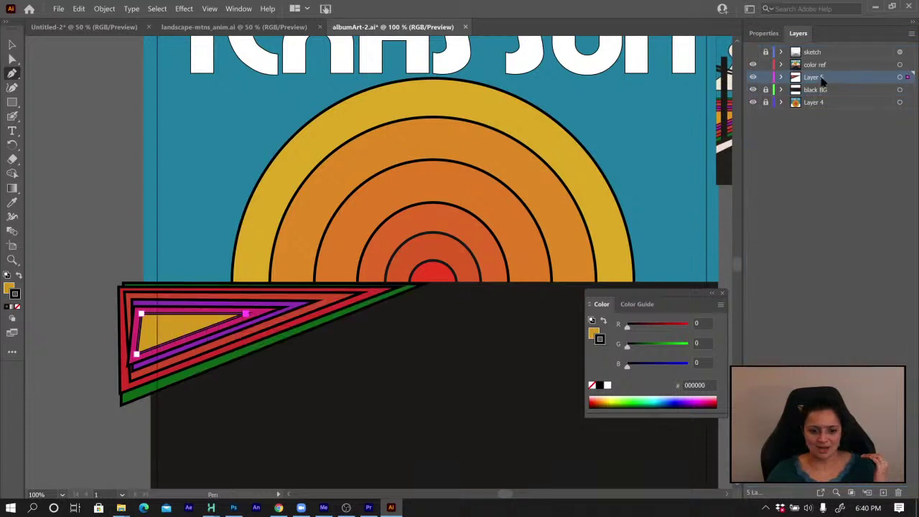
click(13, 59)
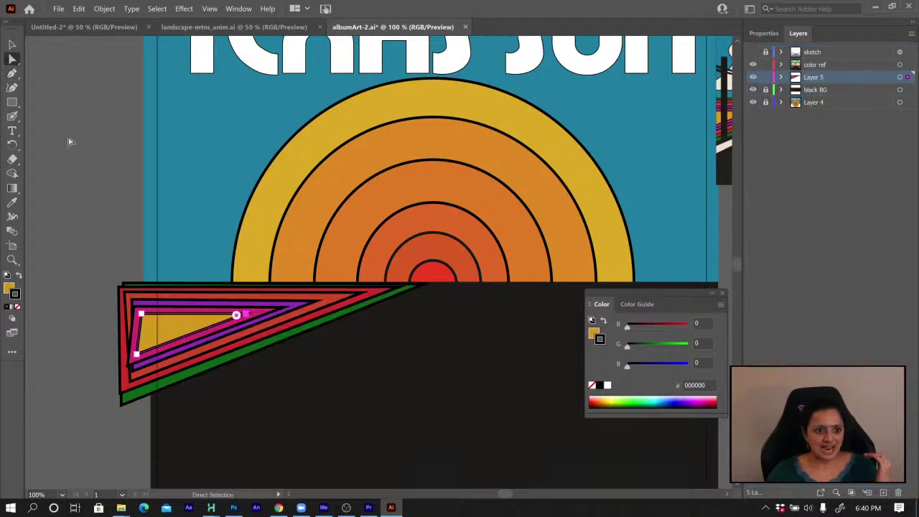
click(72, 182)
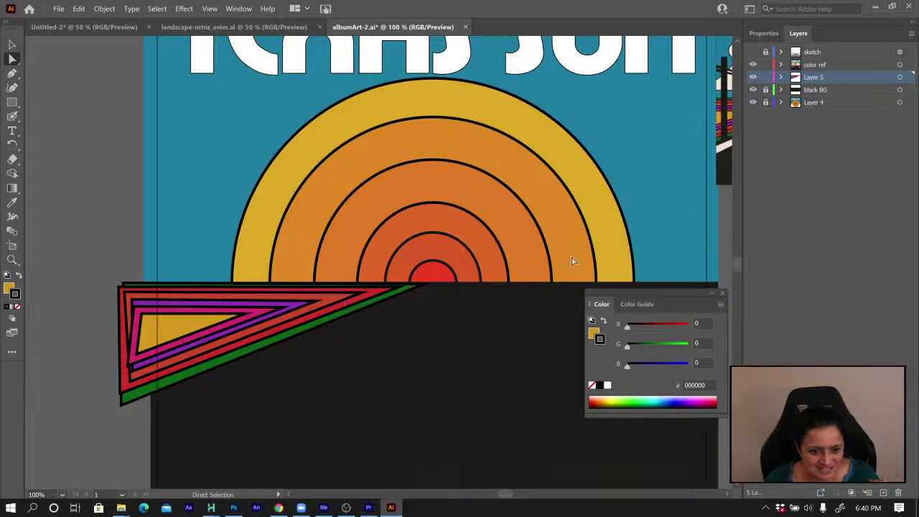
Expand Layer 5 and lock the green triangle's path
click(781, 77)
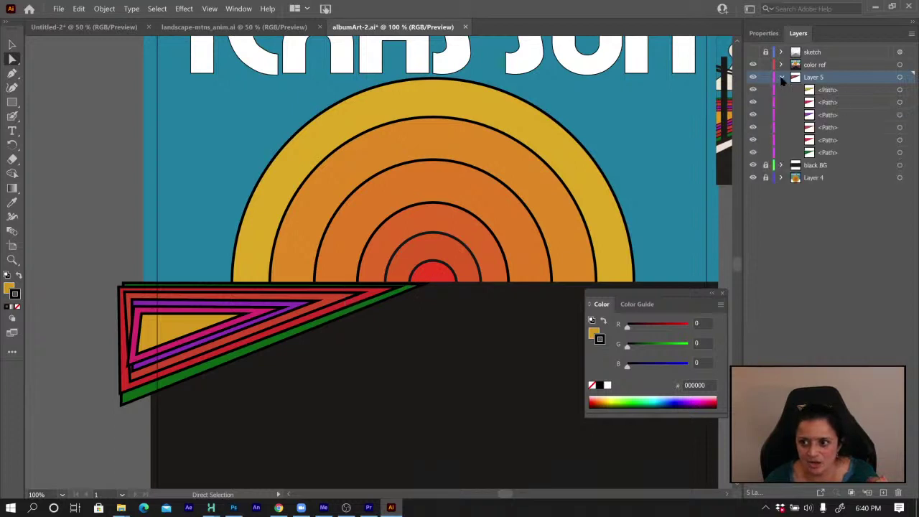
click(831, 154)
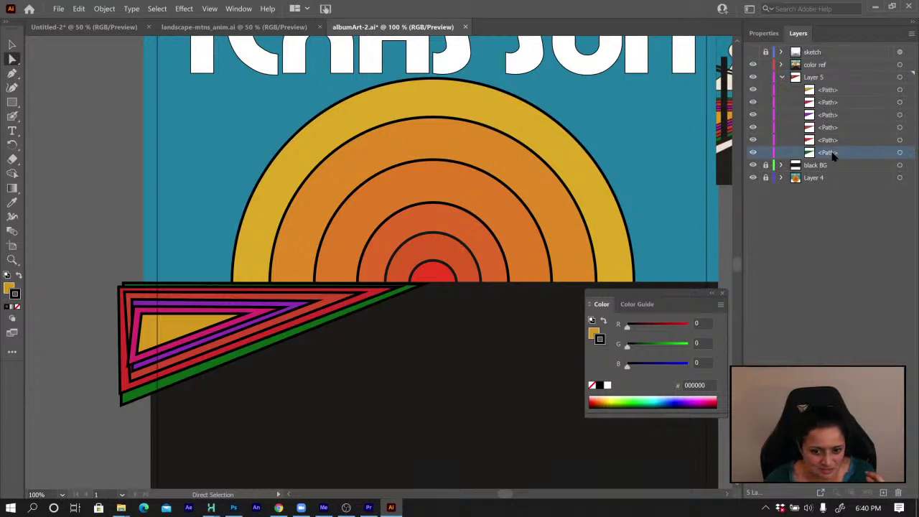
click(766, 153)
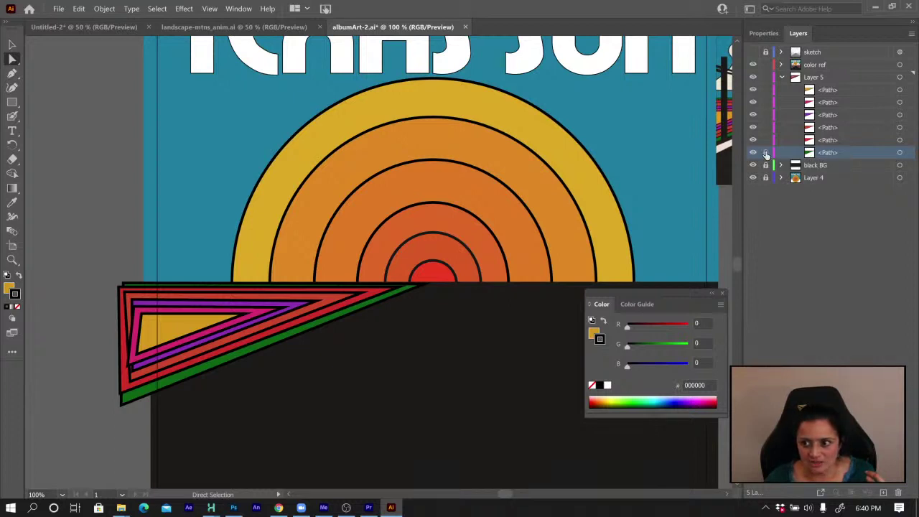
Select all unlocked triangles on Layer 5, nudge them slightly down and left inside the green one, and deselect them
click(899, 78)
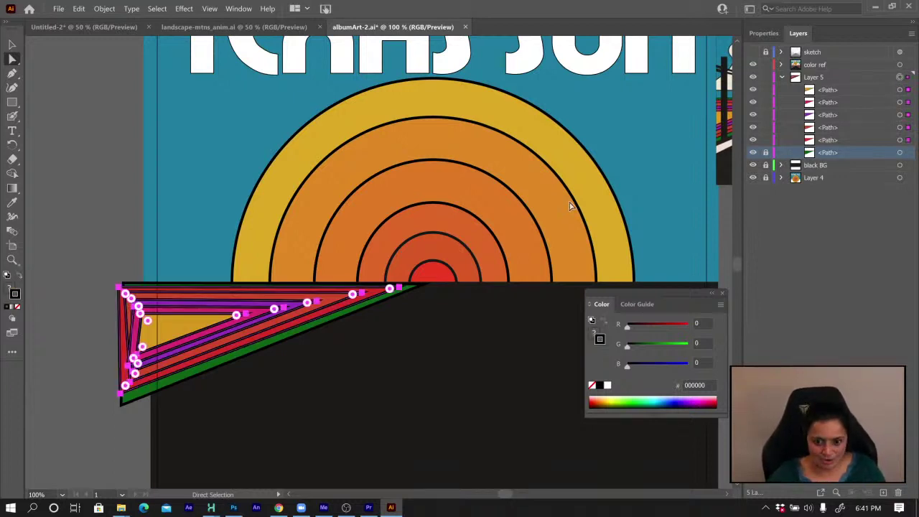
key(Down)
key(Down)
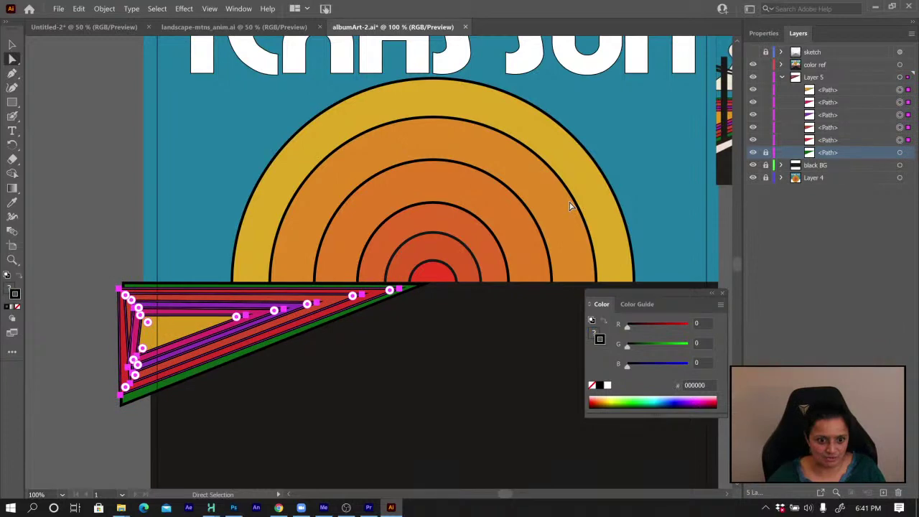
key(Down)
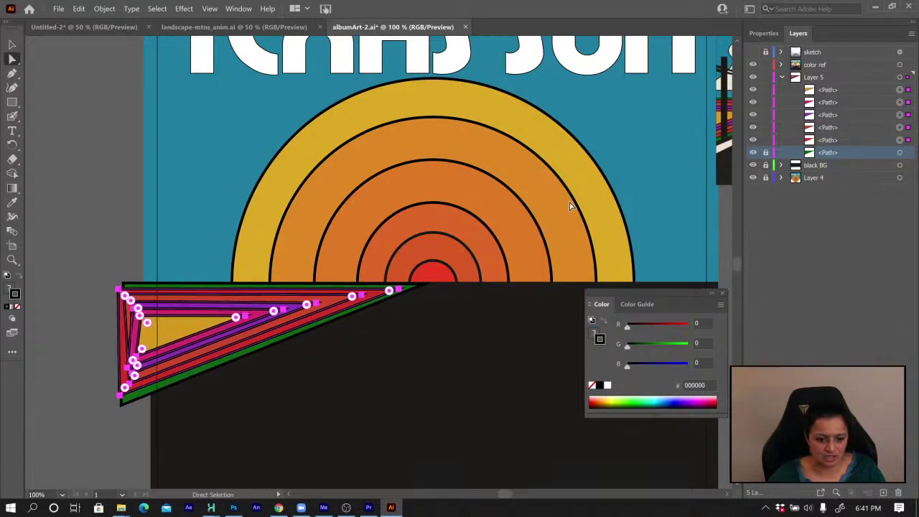
click(84, 163)
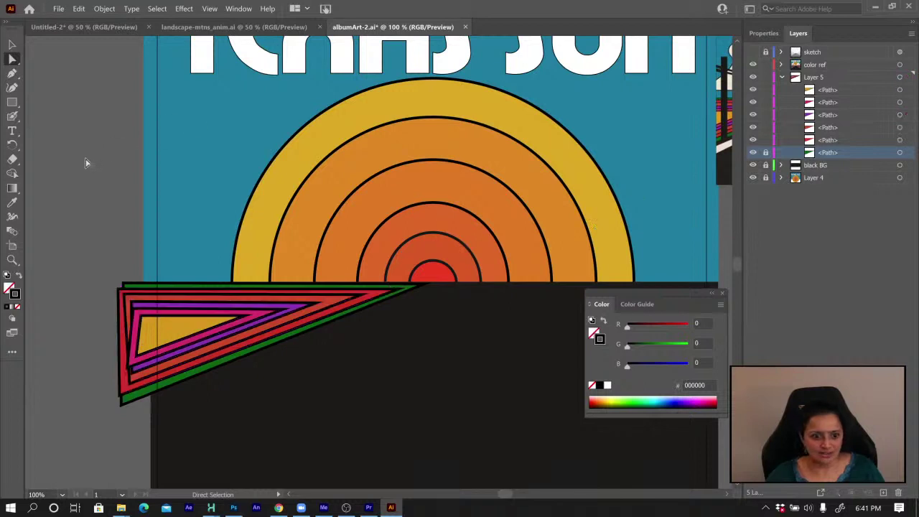
Nudge the orange-red triangle slightly left within the red one and deselect it
click(330, 303)
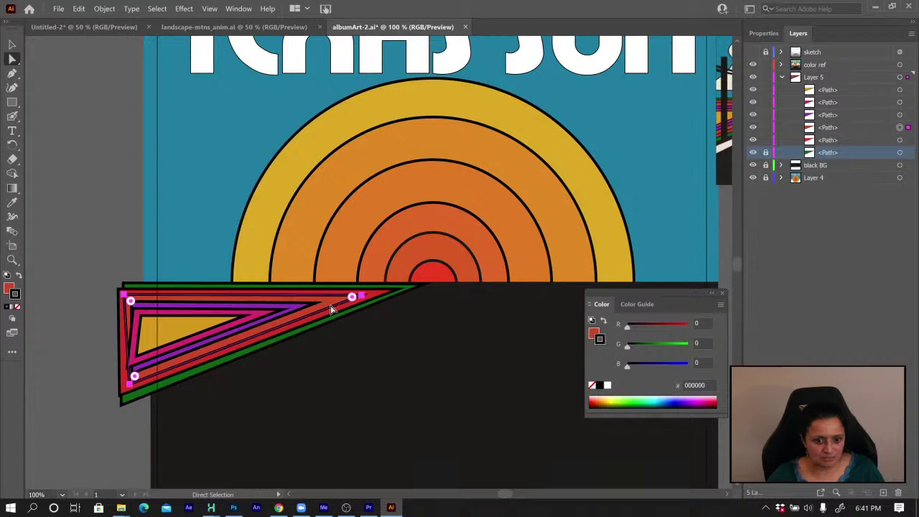
key(Left)
key(Left)
key(Left)
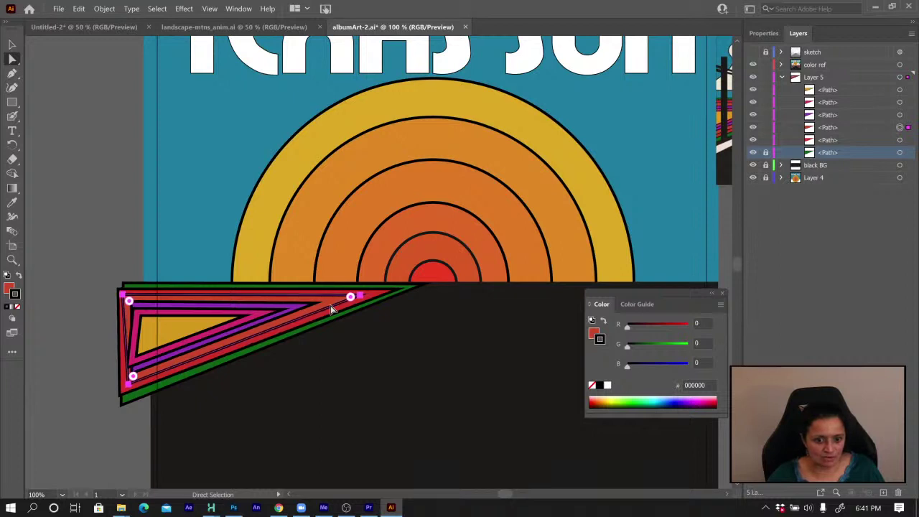
key(Up)
key(Down)
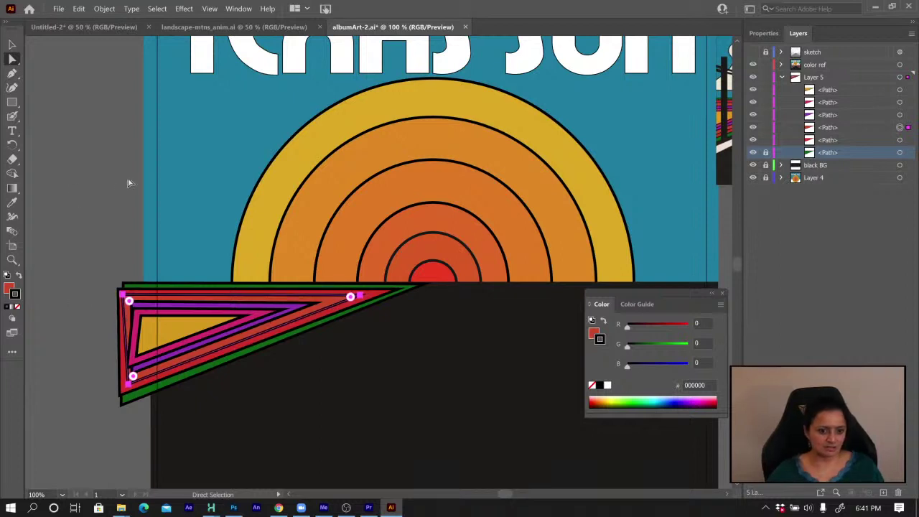
click(71, 191)
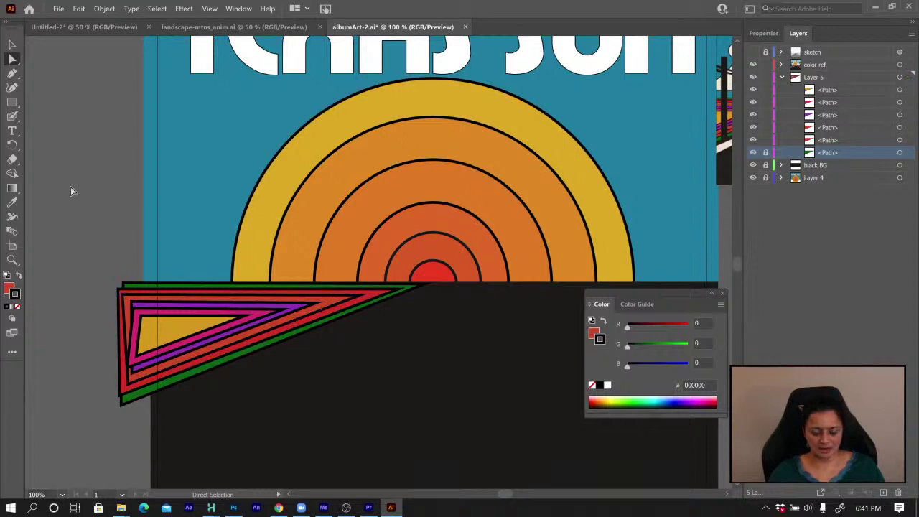
Check the whole artwork cropped to the artboard with Trim View and return to the untrimmed preview
key(ctrl+minus)
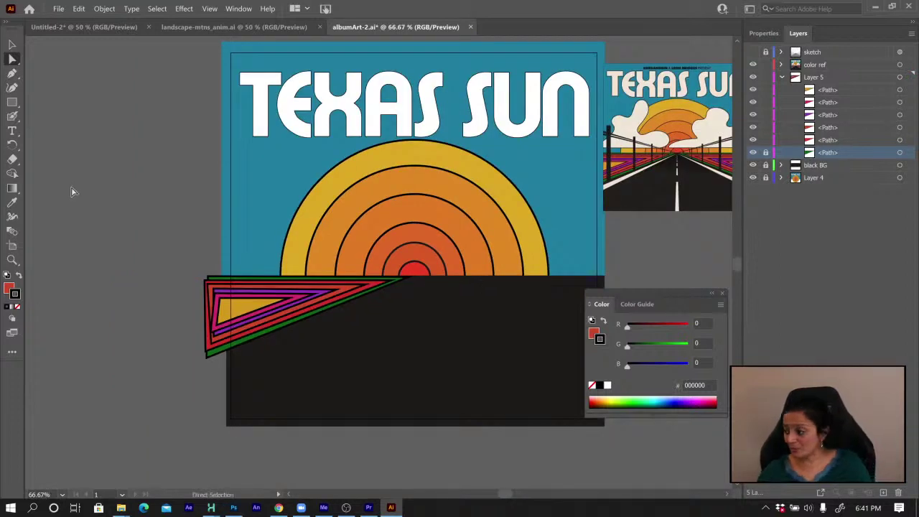
drag(426, 164, 322, 180)
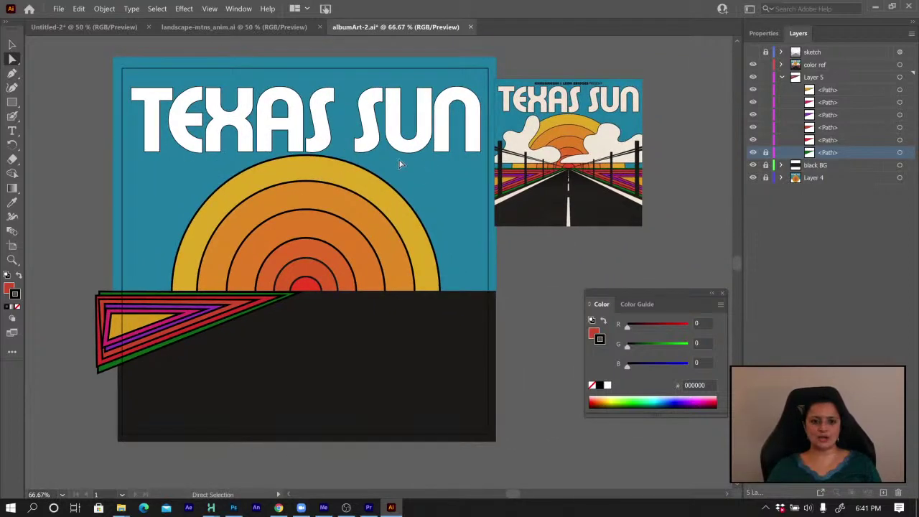
click(210, 8)
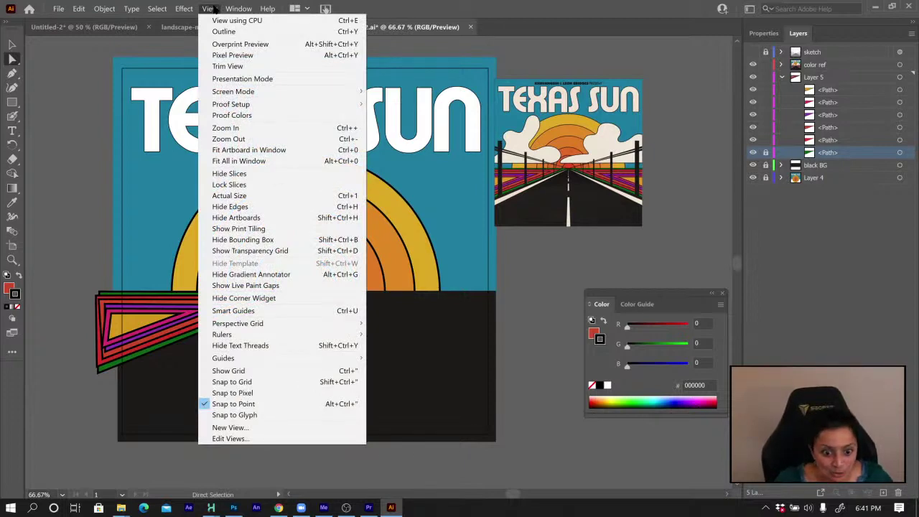
click(228, 66)
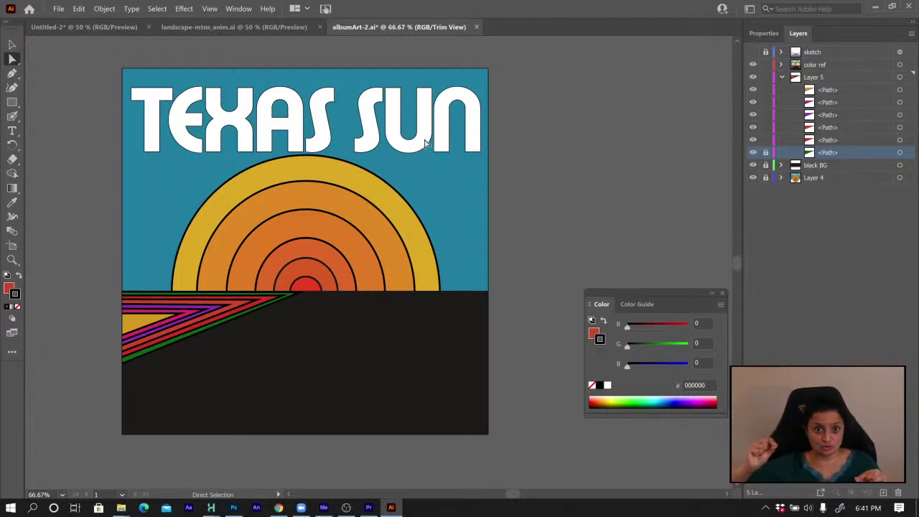
click(209, 9)
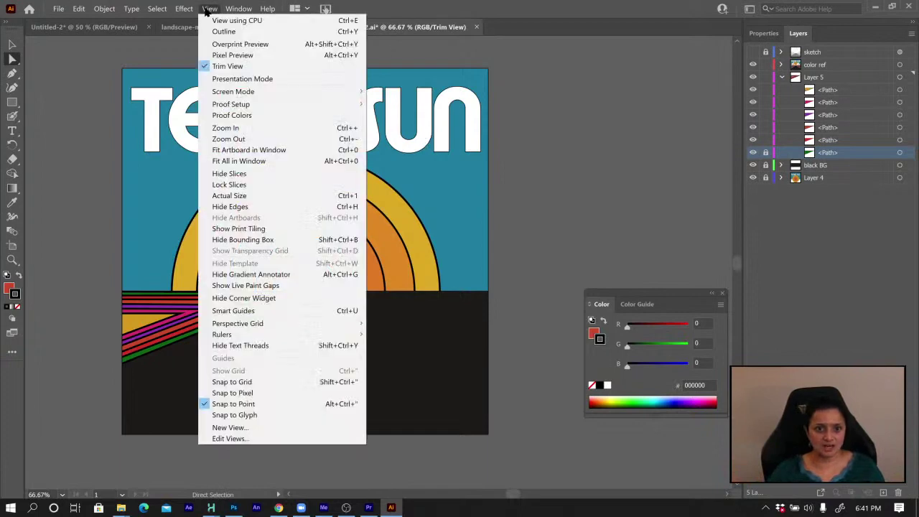
click(229, 66)
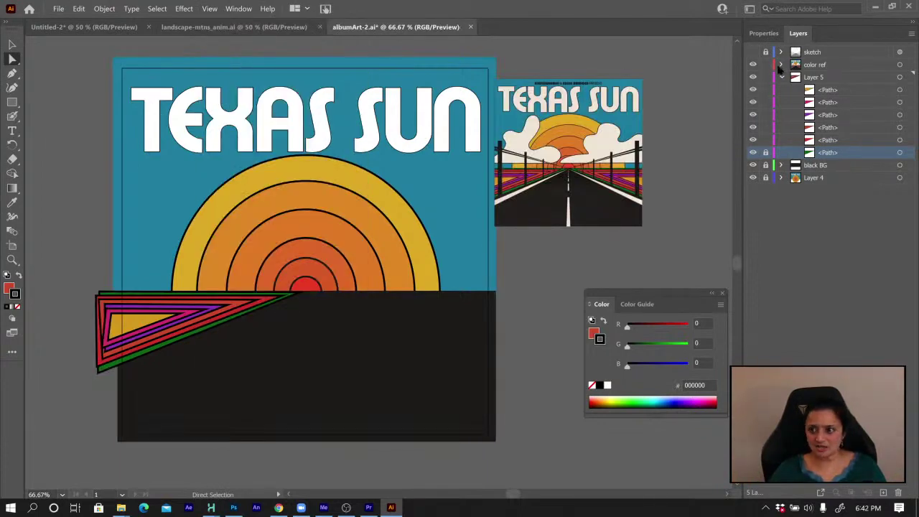
Unlock Layer 4 and set the stroke of its TEXAS SUN title text to 3 px
click(780, 177)
click(844, 193)
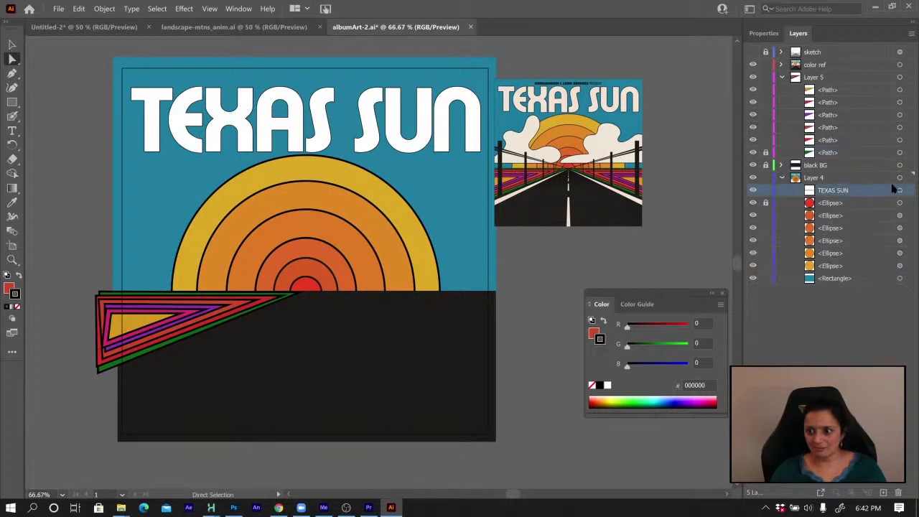
click(900, 190)
click(899, 191)
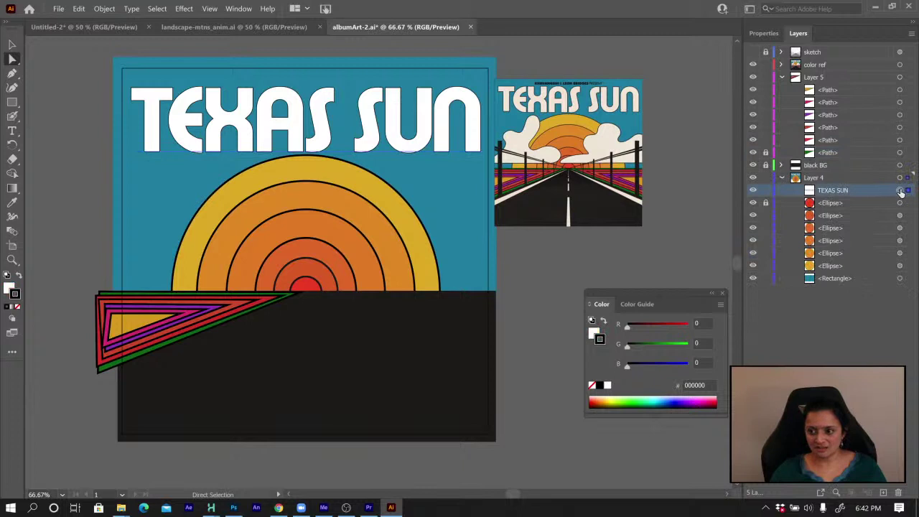
click(757, 34)
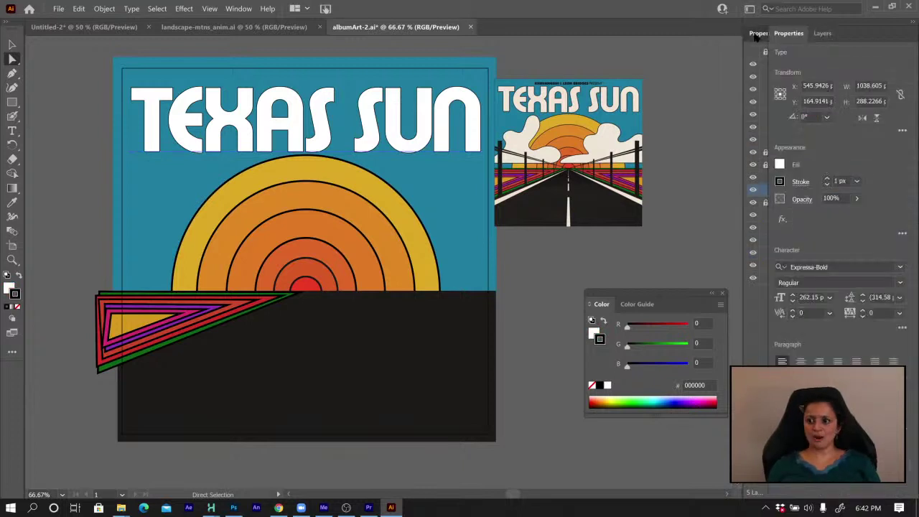
click(826, 179)
click(827, 179)
click(827, 179)
click(827, 179)
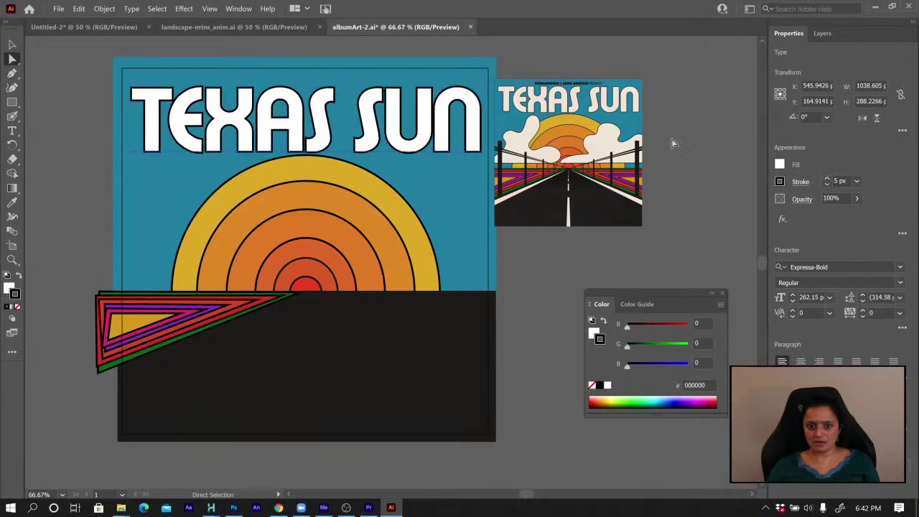
click(827, 180)
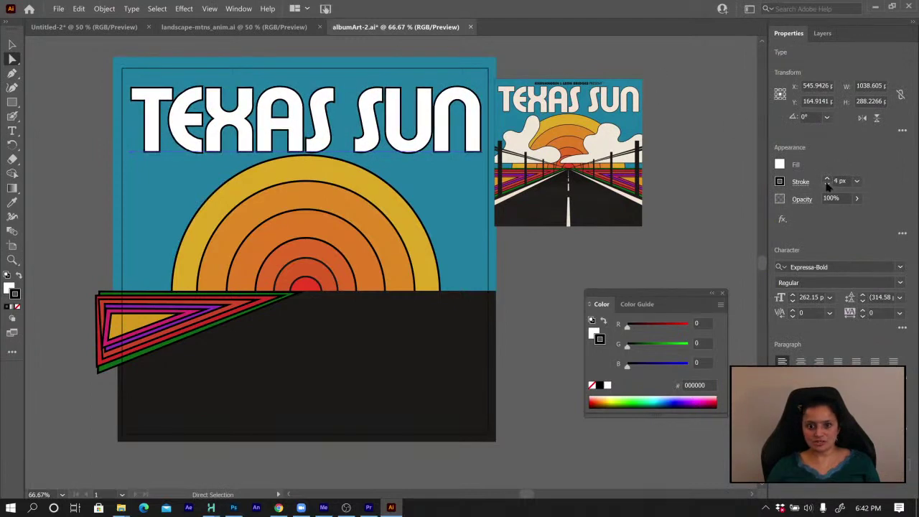
click(827, 185)
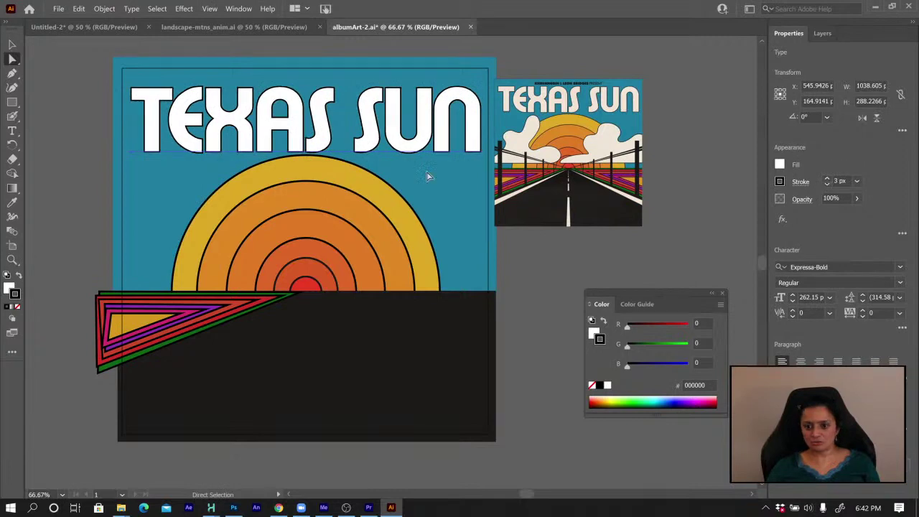
Unlock the green triangle path, the black BG layer and the innermost red ellipse, and lock the color ref layer
click(822, 33)
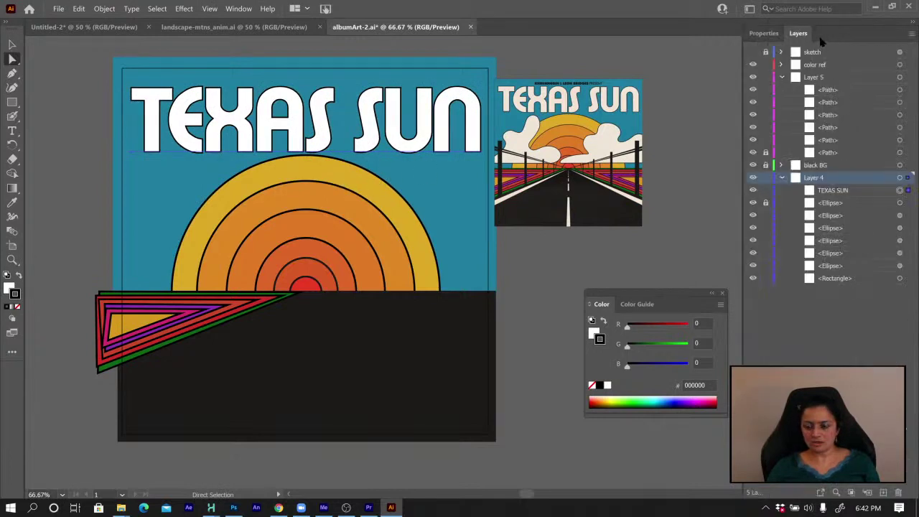
click(765, 203)
click(765, 64)
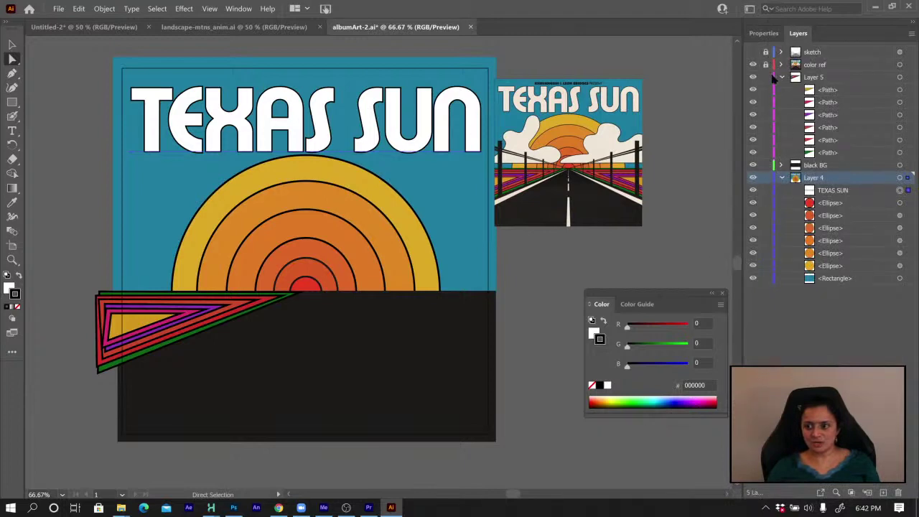
click(781, 166)
click(781, 166)
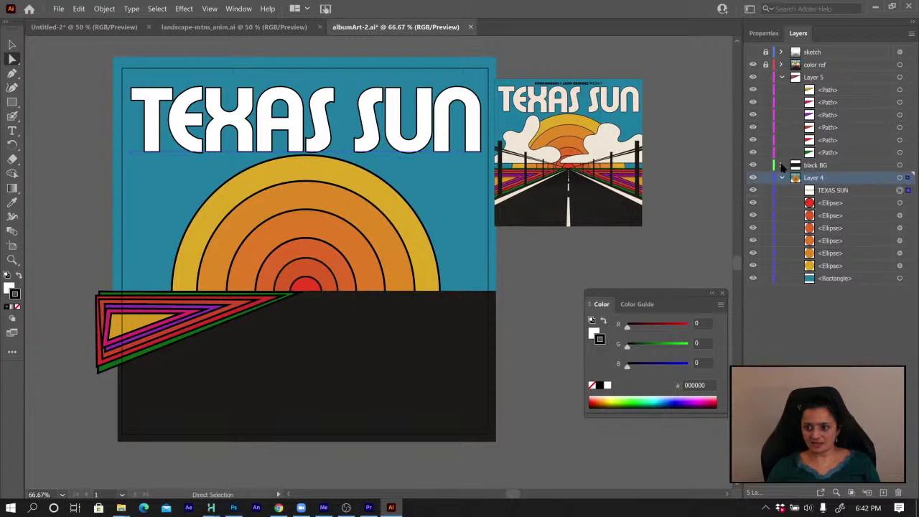
Select all unlocked artwork and set its stroke weight to 3 px
key(ctrl+a)
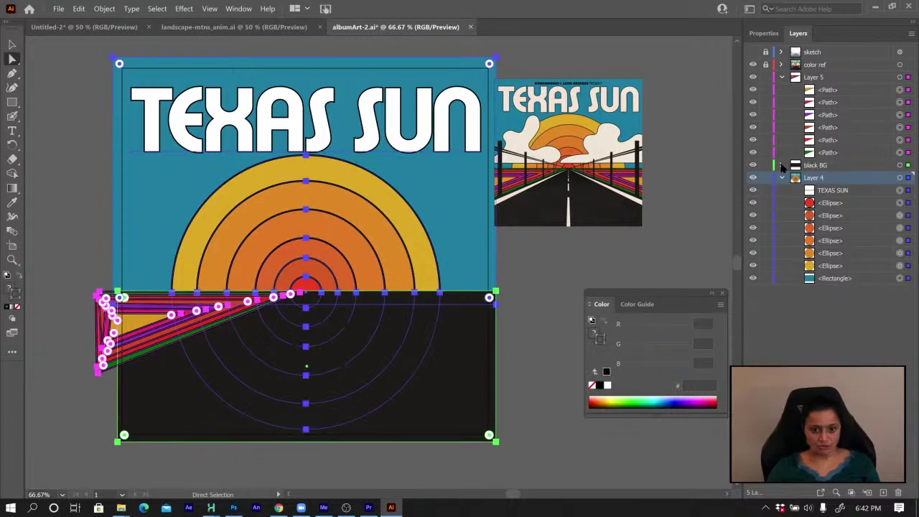
click(762, 33)
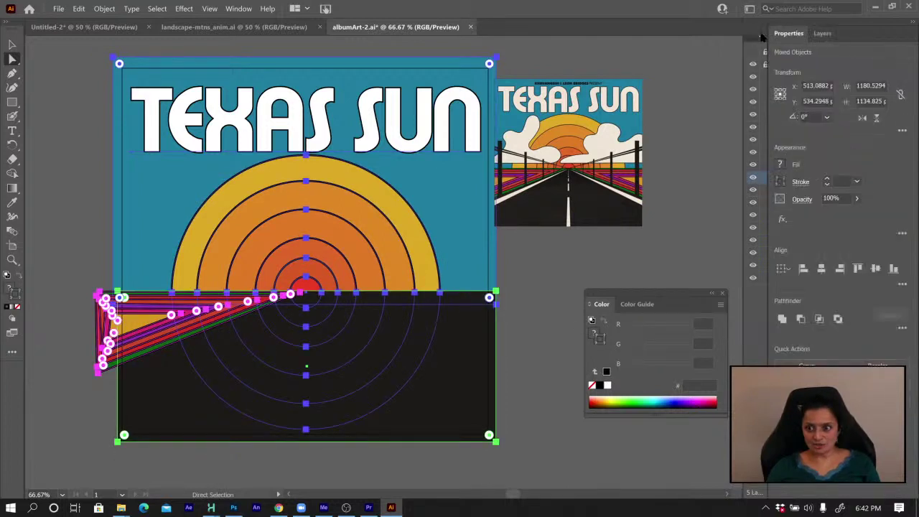
click(843, 181)
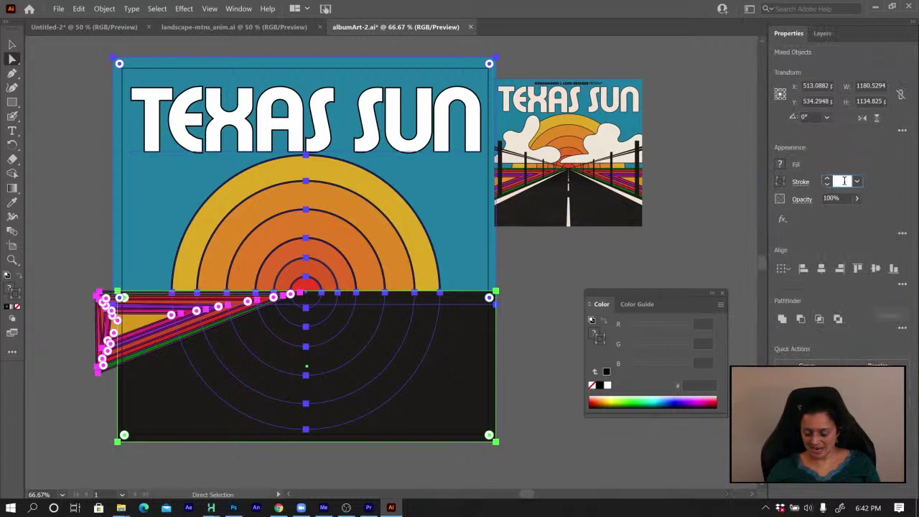
text(3)
key(Return)
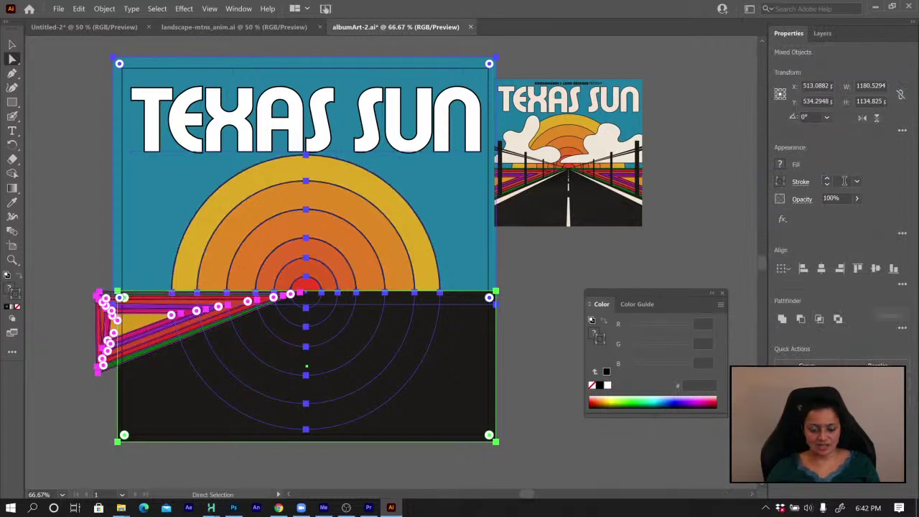
Deselect the artwork, collapse Layer 4 and rename it "sky"
click(85, 201)
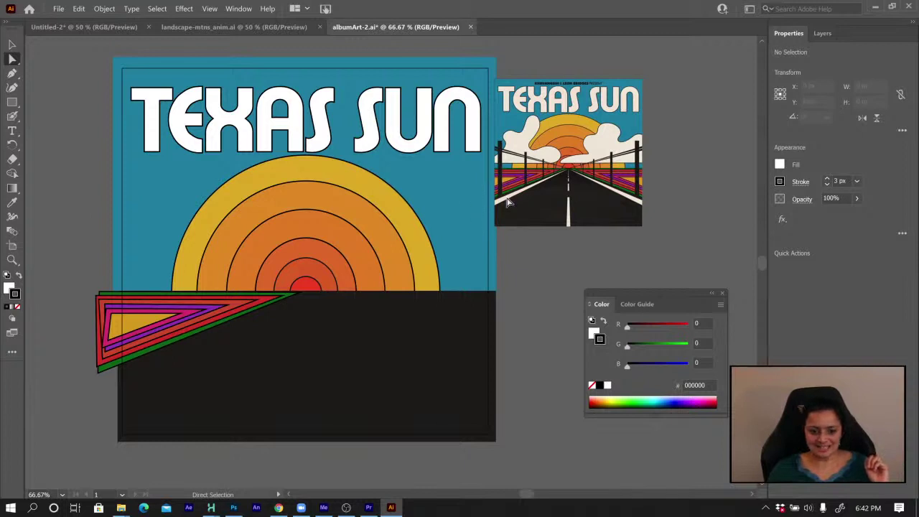
click(815, 34)
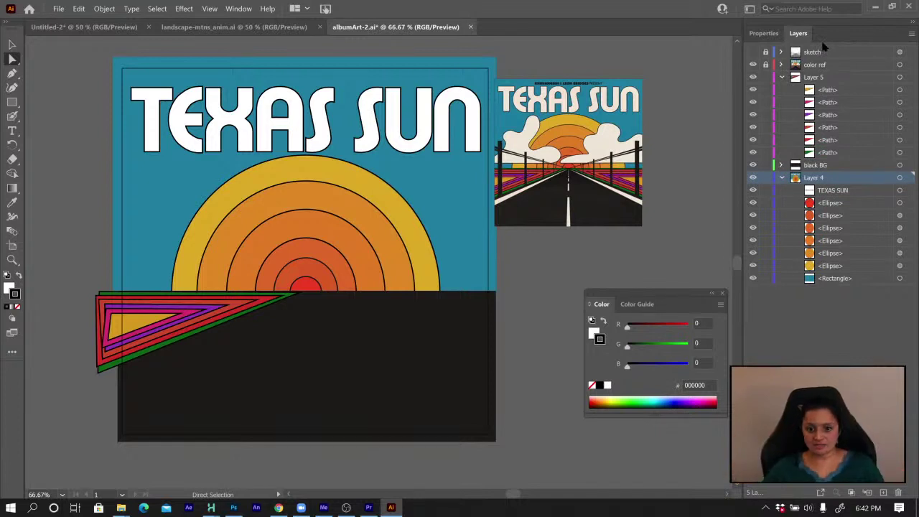
click(781, 178)
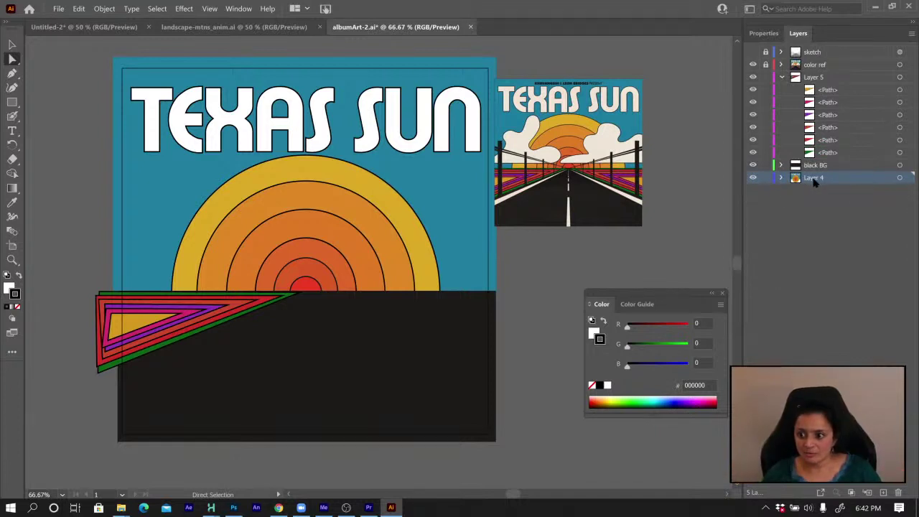
double_click(814, 178)
text(sky)
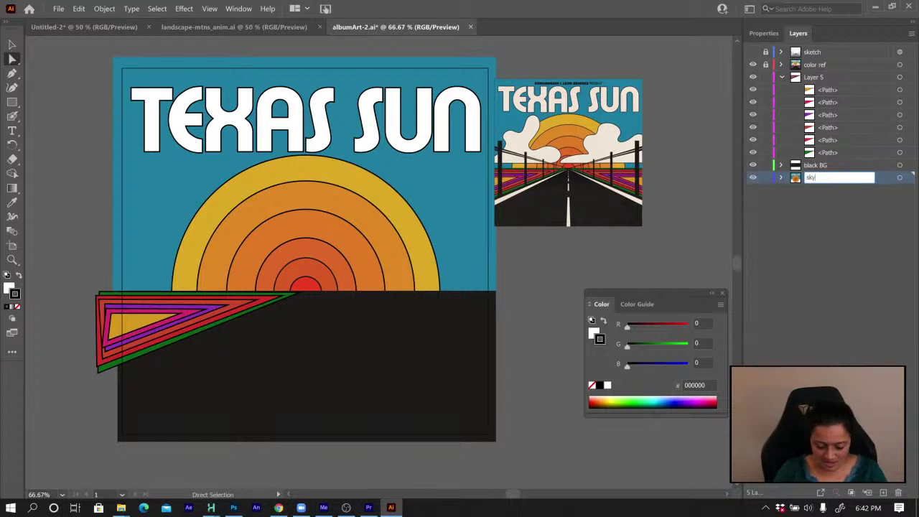
key(Return)
Rename Layer 5, which holds the nested field stripes, as "lawn"
click(813, 77)
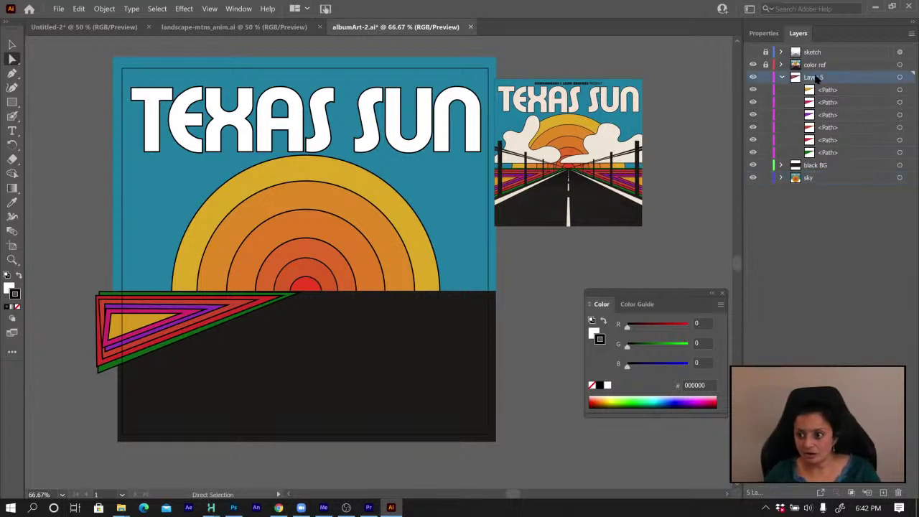
click(900, 80)
double_click(813, 77)
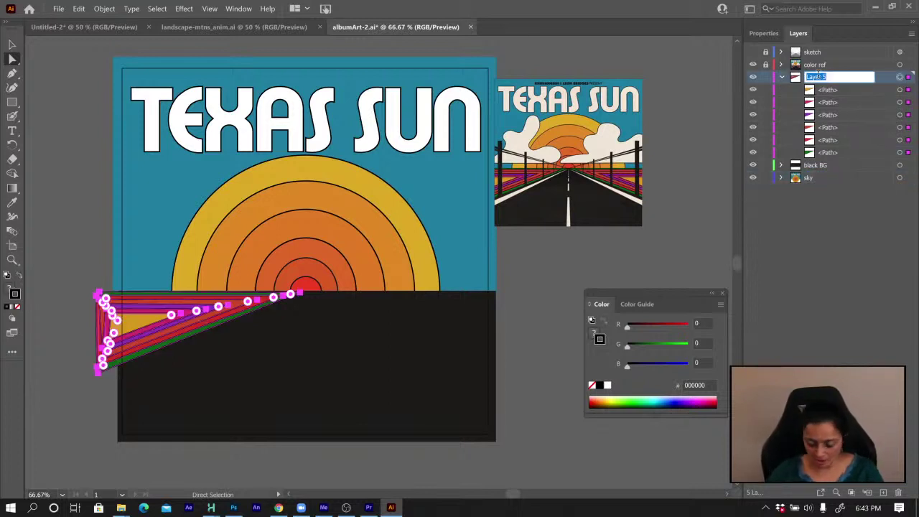
text(lawn)
key(Return)
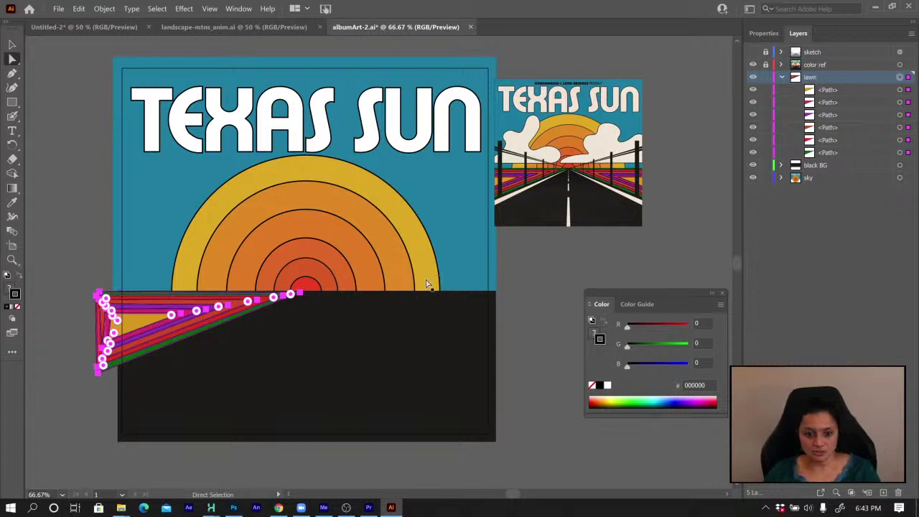
click(766, 66)
Show the sketch layer and add a new layer directly above the collapsed lawn layer
click(781, 77)
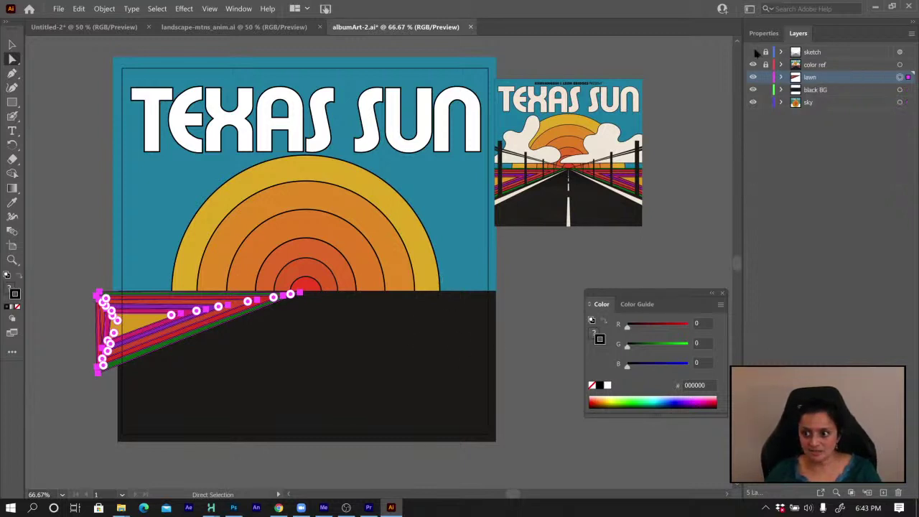
click(753, 65)
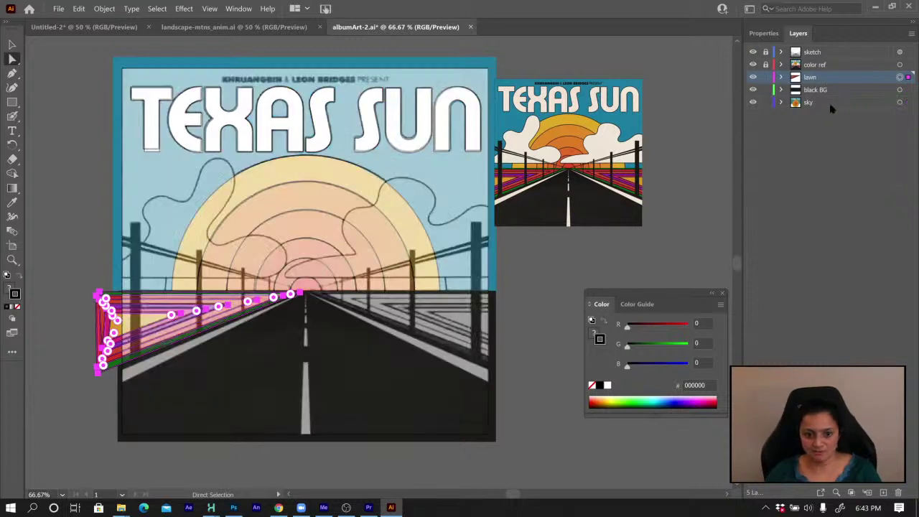
click(882, 493)
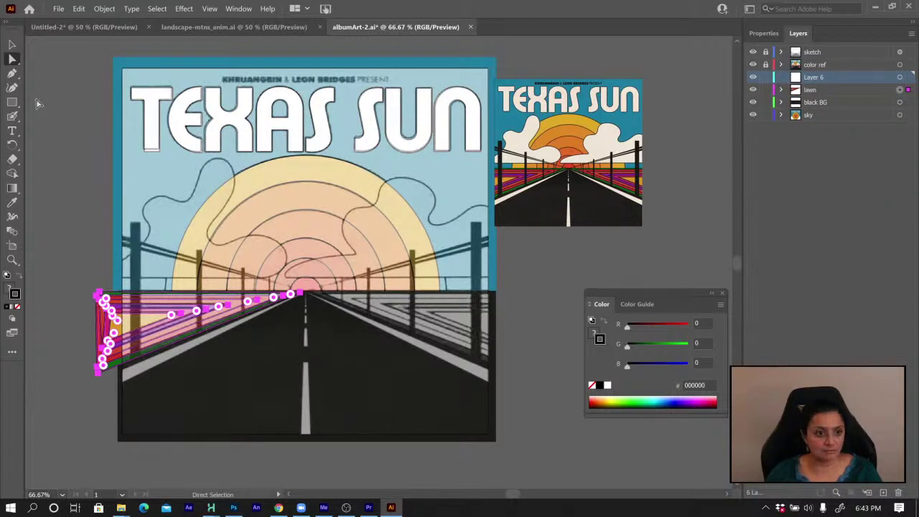
Deselect the lawn stripes and set a white fill with no stroke for drawing with the Pen tool on Layer 6
click(12, 72)
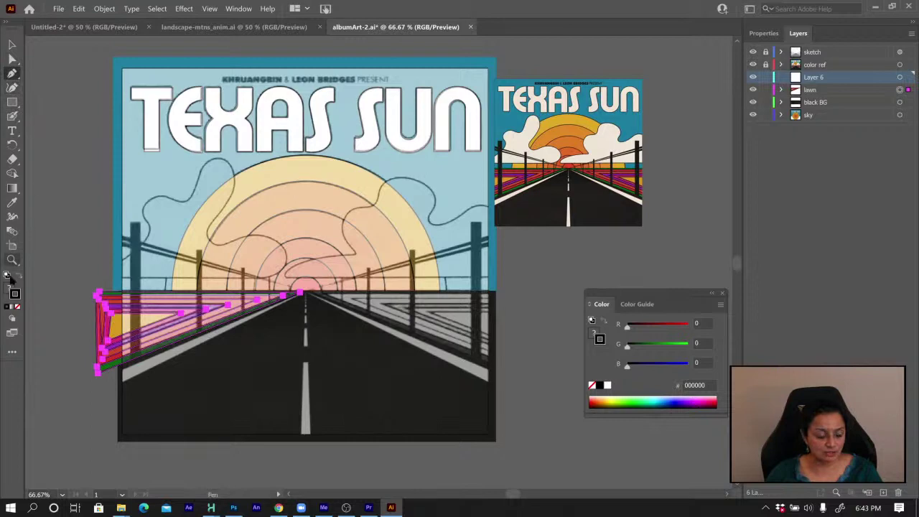
click(13, 43)
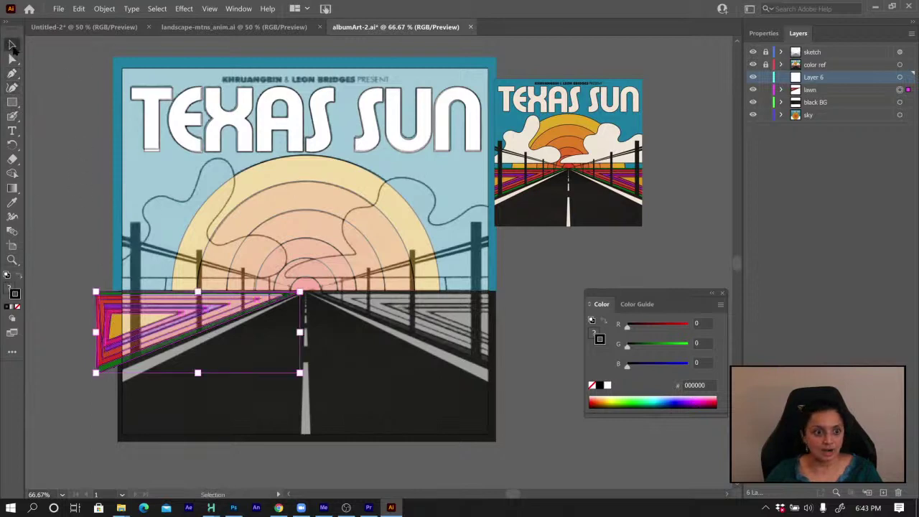
click(61, 154)
key(x)
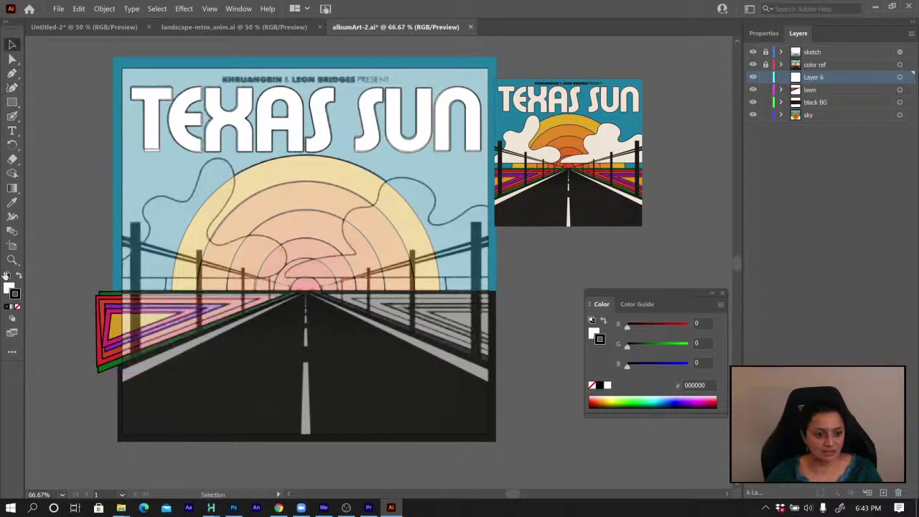
click(17, 308)
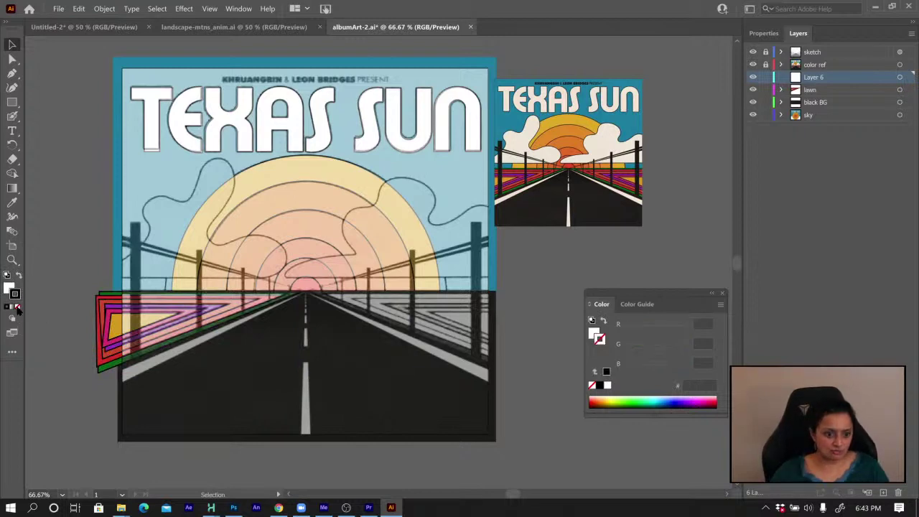
click(12, 72)
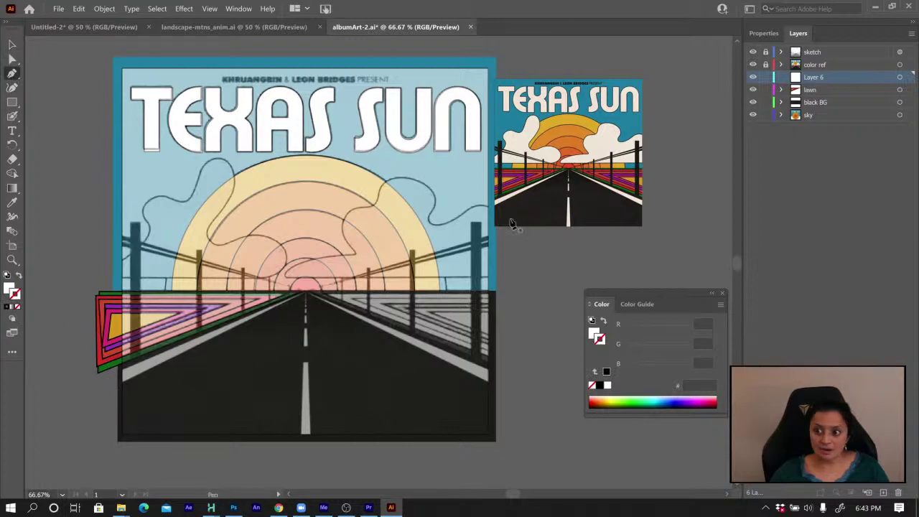
click(900, 77)
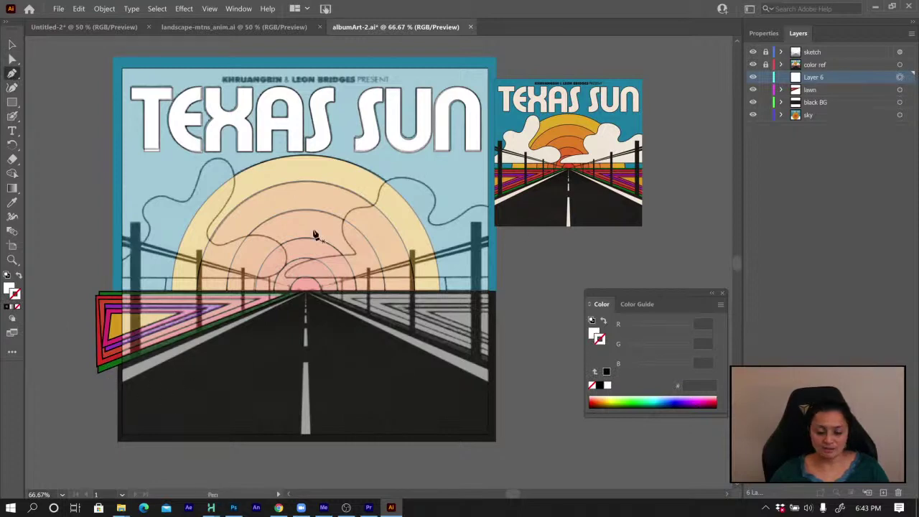
Draw the road's left white edge stripe from beyond the artboard edge to the vanishing point, adjusting its outer end to follow the sketch
click(107, 374)
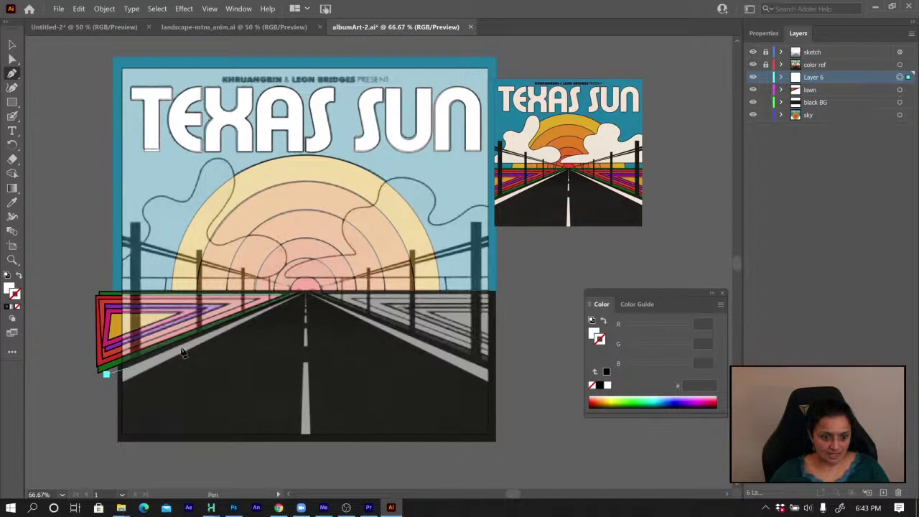
click(305, 294)
click(98, 394)
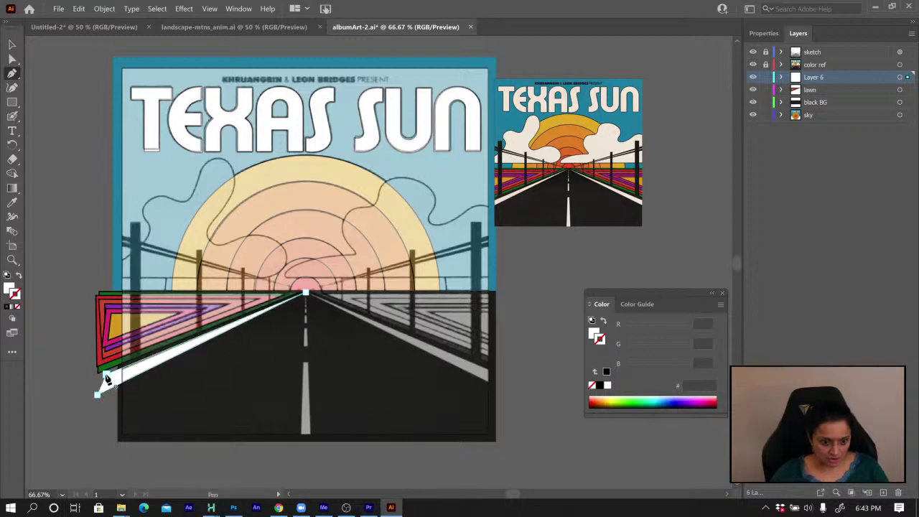
key(a)
drag(106, 382, 107, 383)
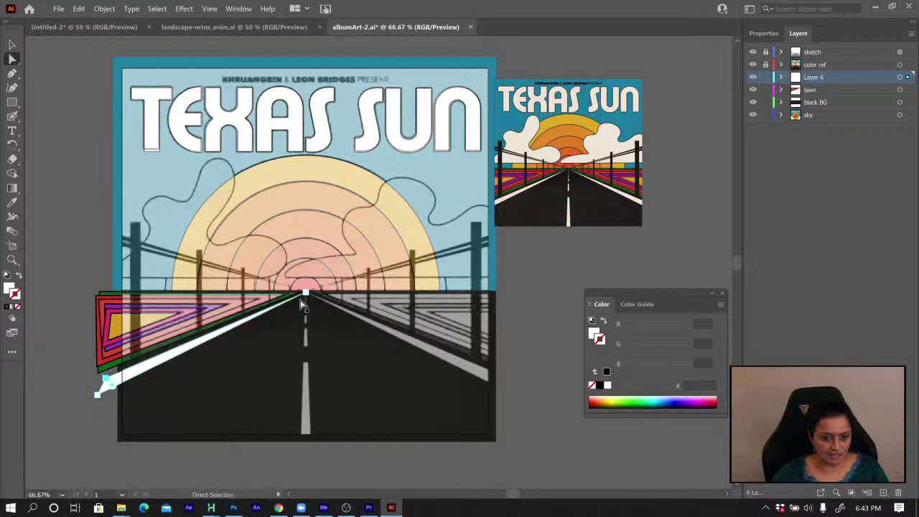
key(v)
click(113, 382)
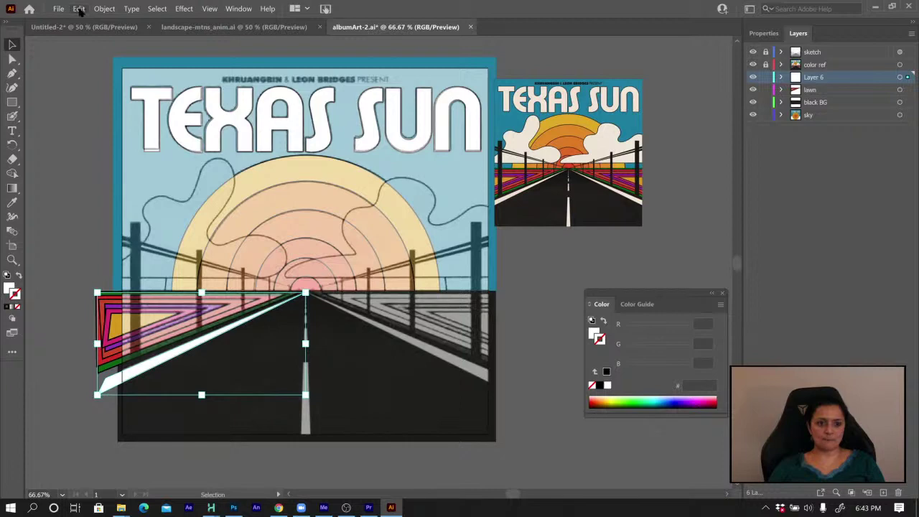
Duplicate the white edge stripe's path within Layer 6 and select the upper copy
click(781, 77)
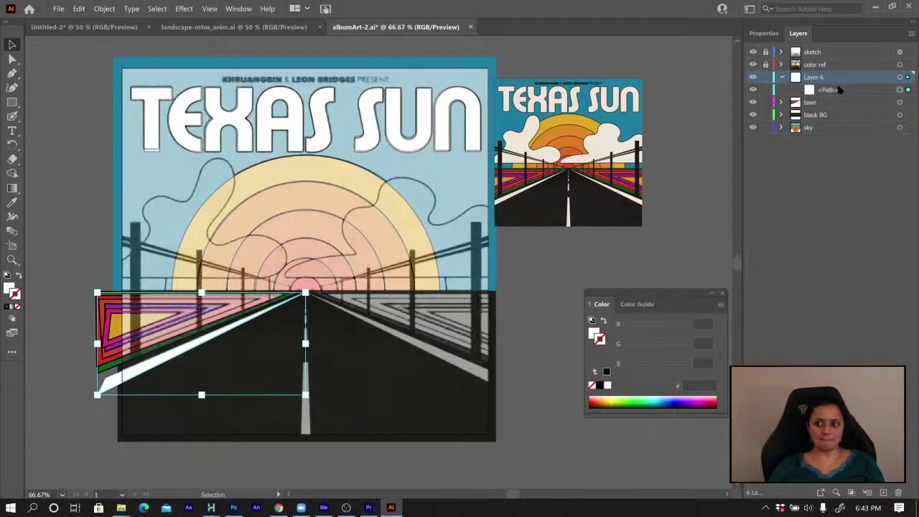
click(833, 91)
drag(834, 89, 834, 84)
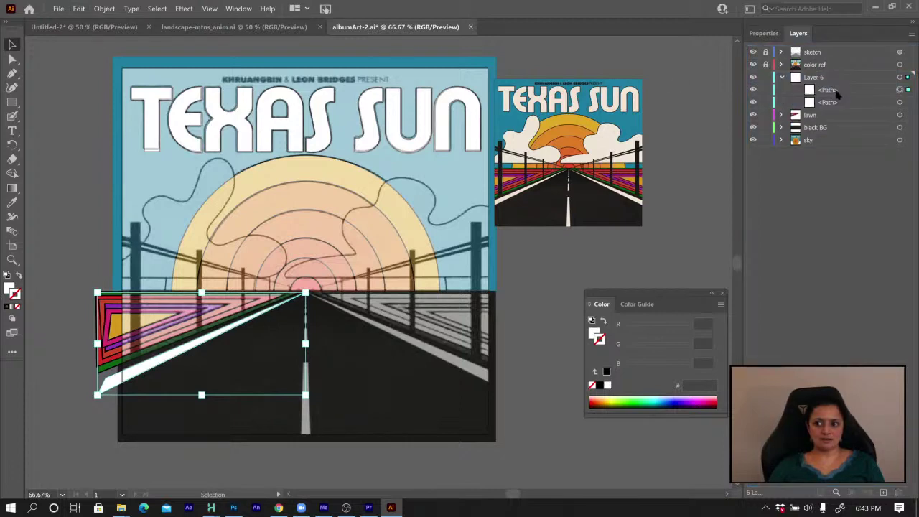
click(837, 91)
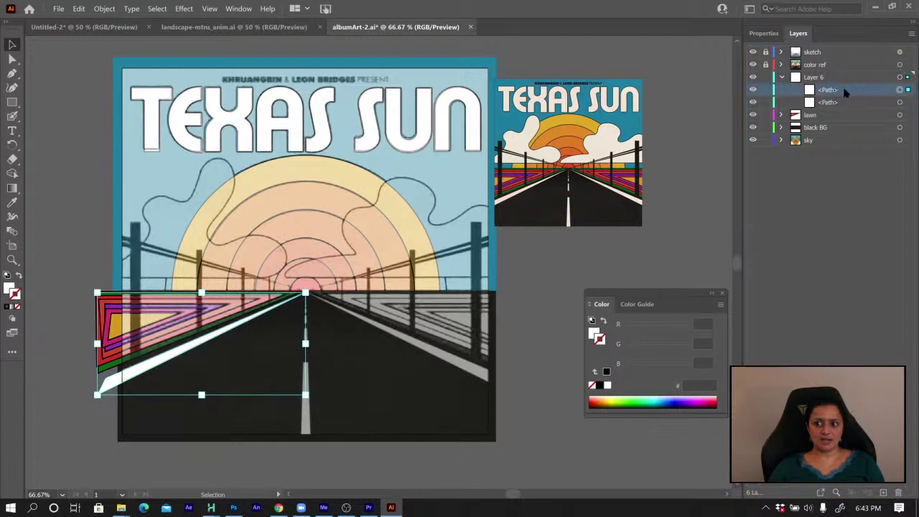
Reflect the duplicated edge stripe across the vertical axis at 90°
click(79, 9)
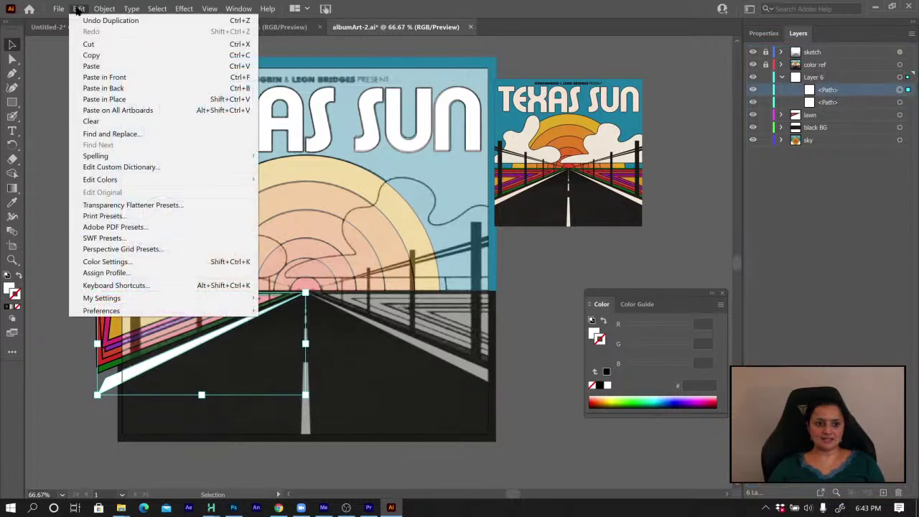
mouse_move(104, 9)
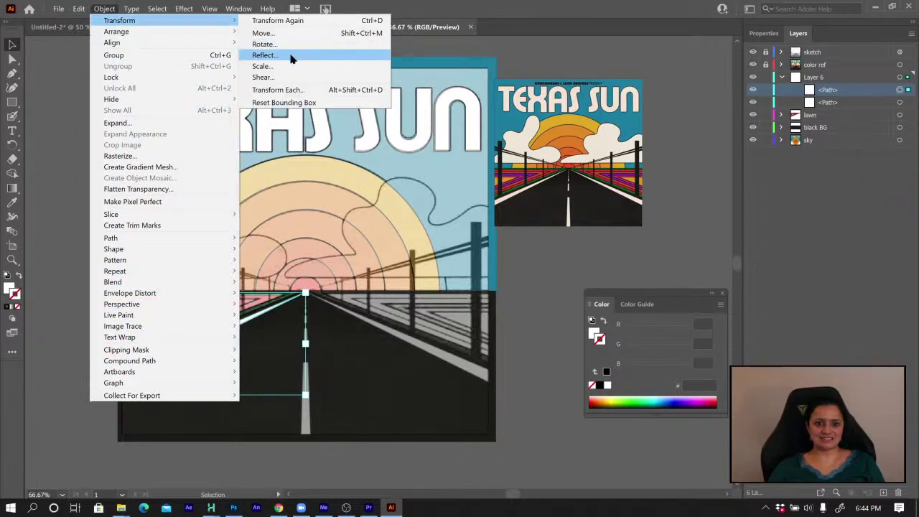
click(290, 56)
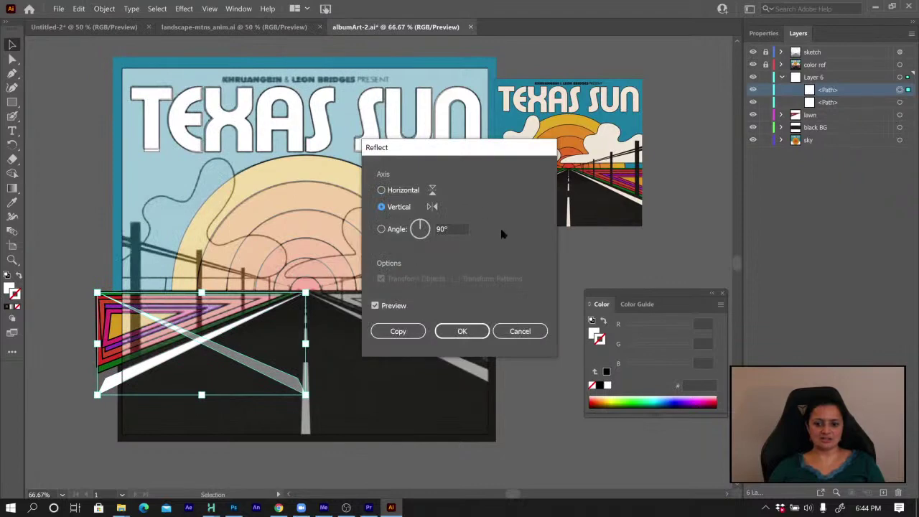
click(459, 330)
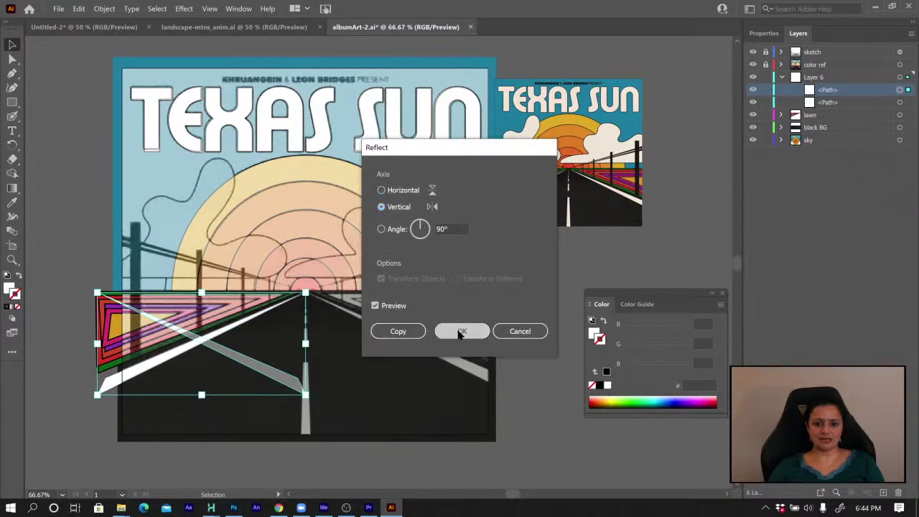
Move the reflected stripe to the road's right edge, nudge it left to meet the vanishing point, and deselect it
drag(251, 369, 460, 368)
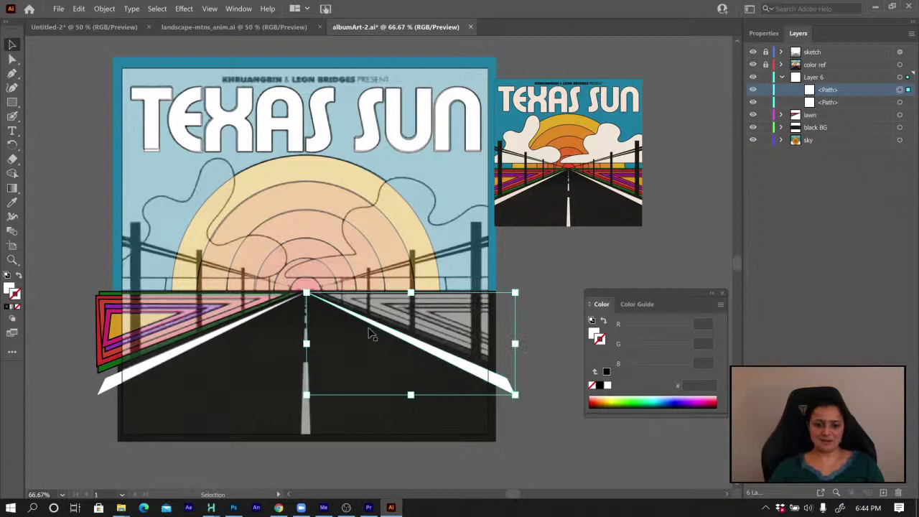
key(Left)
key(Left)
key(Left)
key(Left)
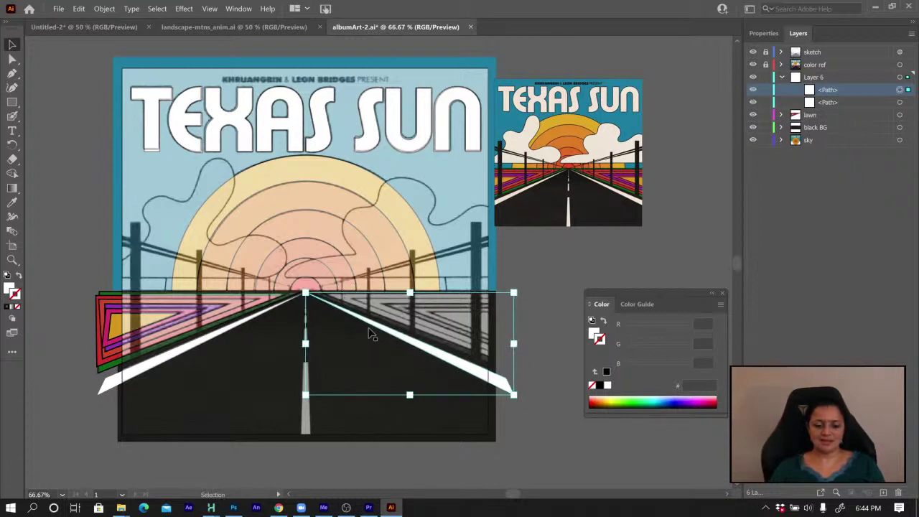
click(574, 302)
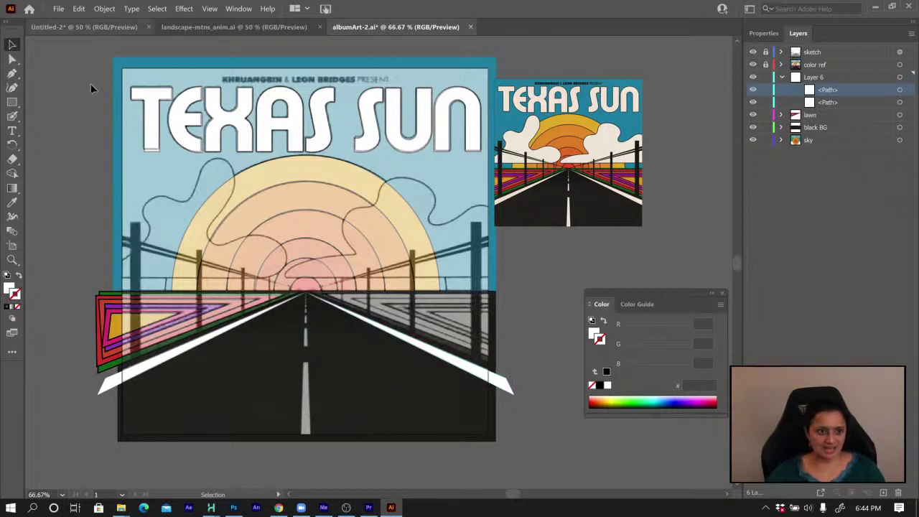
Collapse Layer 6 and rename it "side stripes"
click(781, 77)
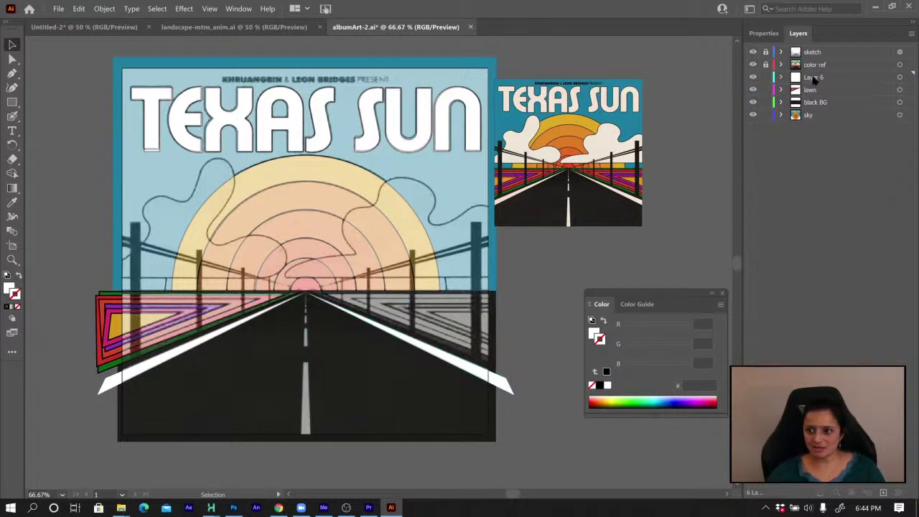
double_click(813, 77)
text(side st)
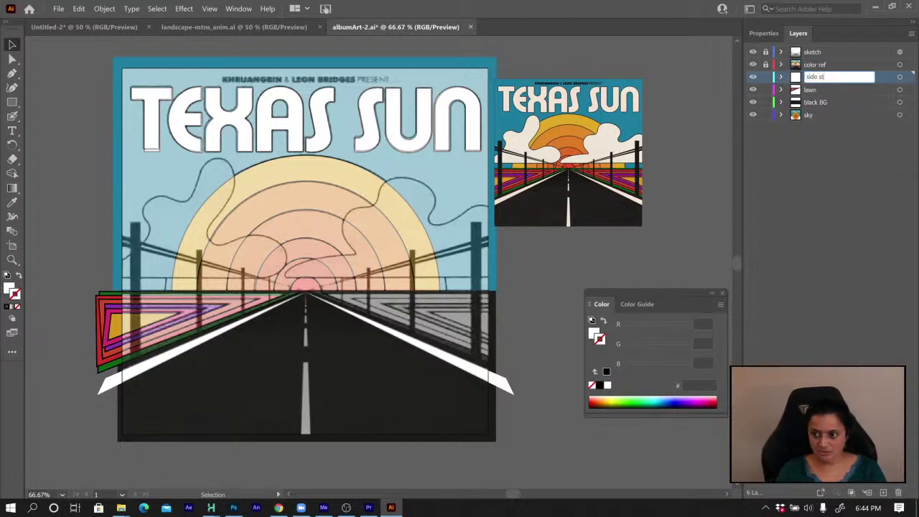
text(ripes)
key(Return)
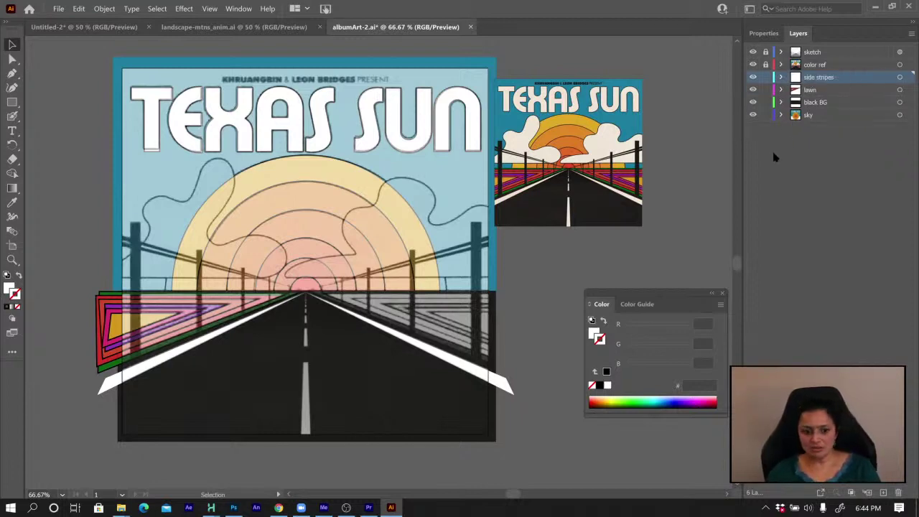
Add a new layer above the side stripes layer and lock the side stripes, lawn, black BG and sky layers
click(883, 492)
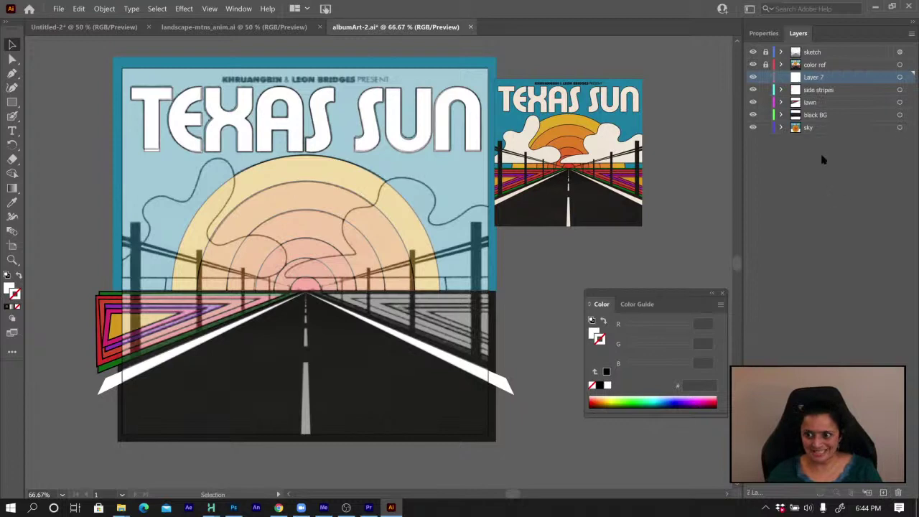
click(765, 89)
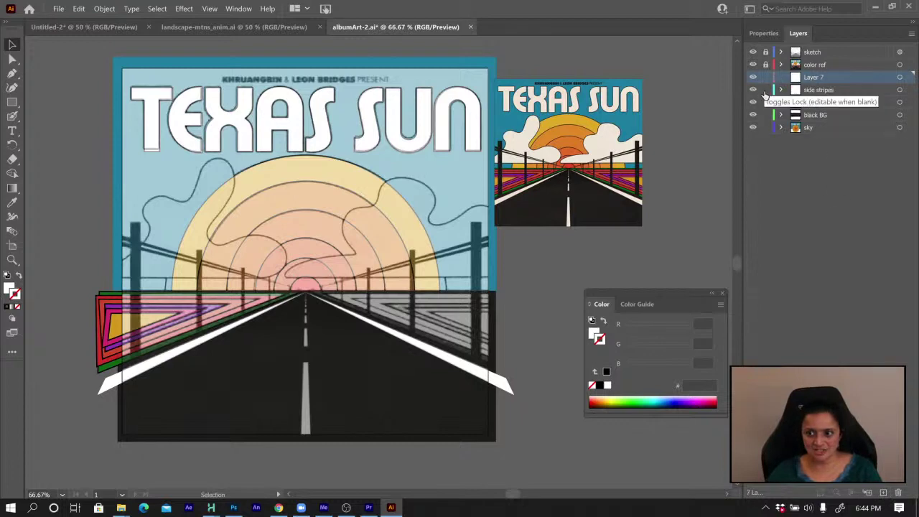
drag(765, 102, 765, 127)
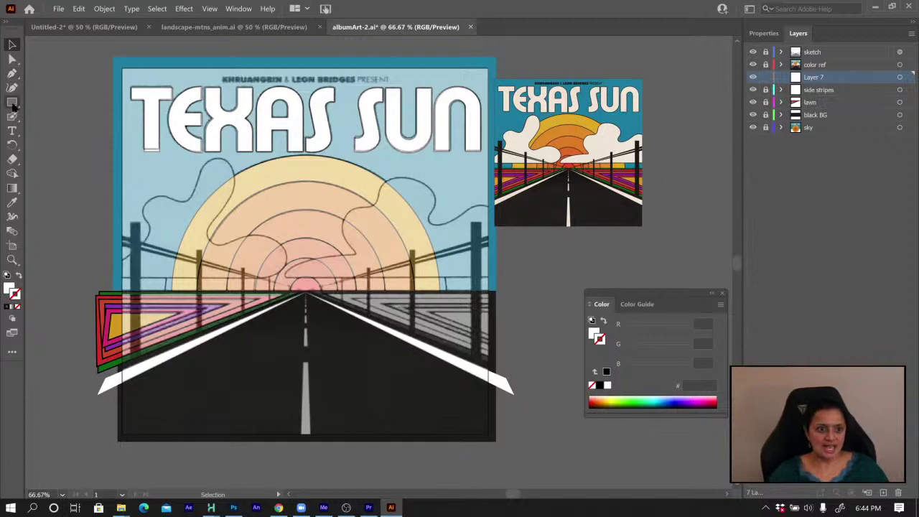
Draw the white center stripe with the Pen tool as a narrow triangle from the vanishing point to below the road's bottom edge, and deselect it
click(13, 73)
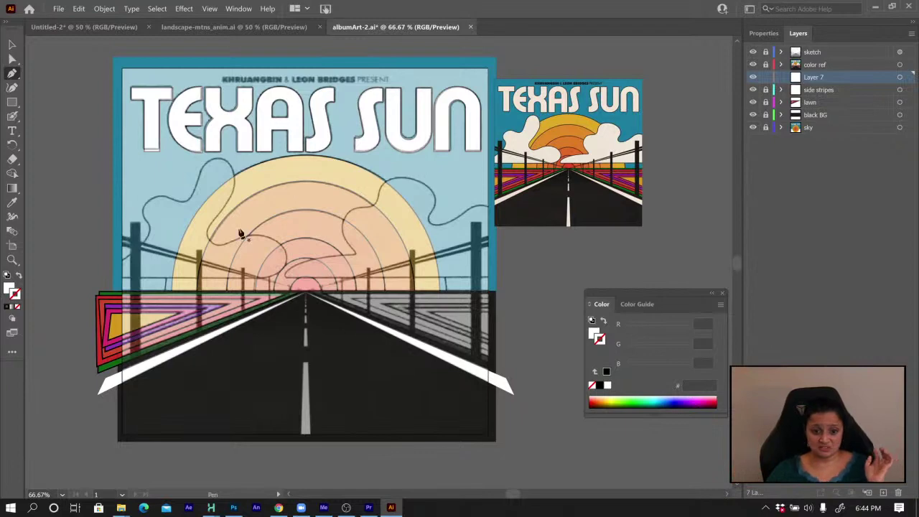
click(304, 295)
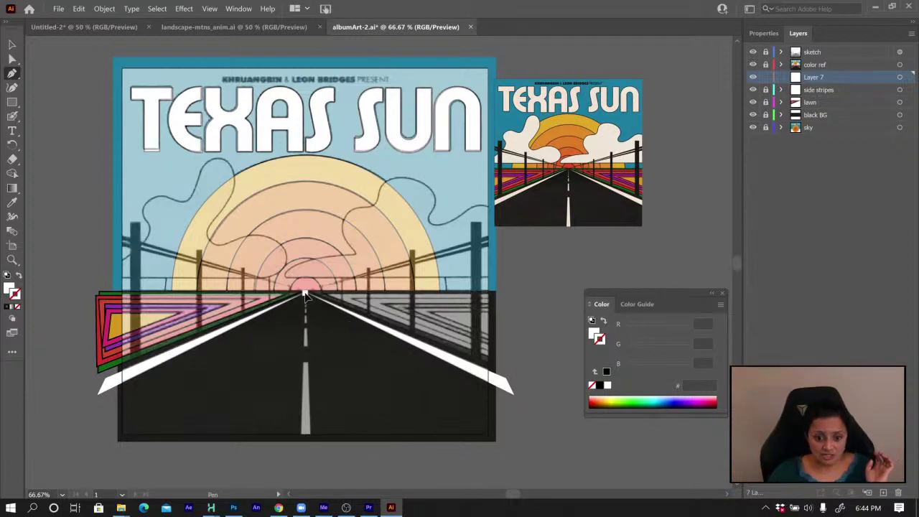
click(300, 456)
click(311, 456)
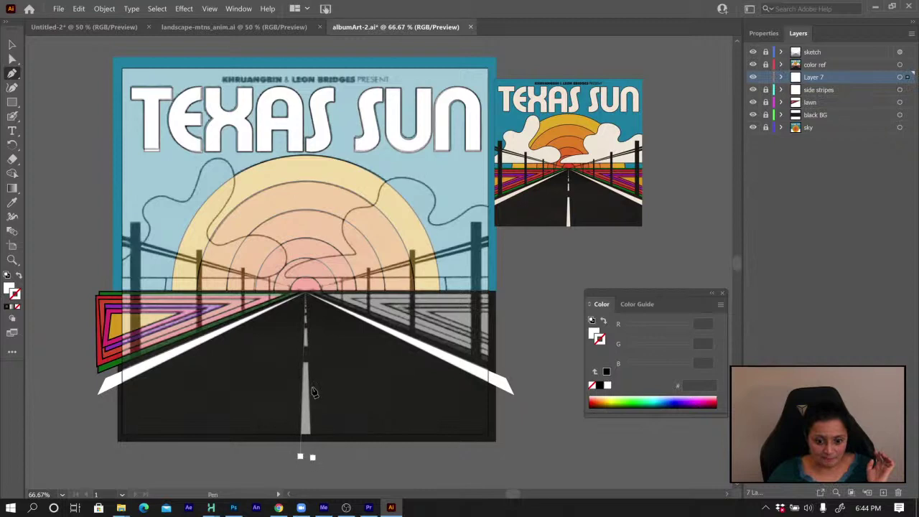
click(304, 294)
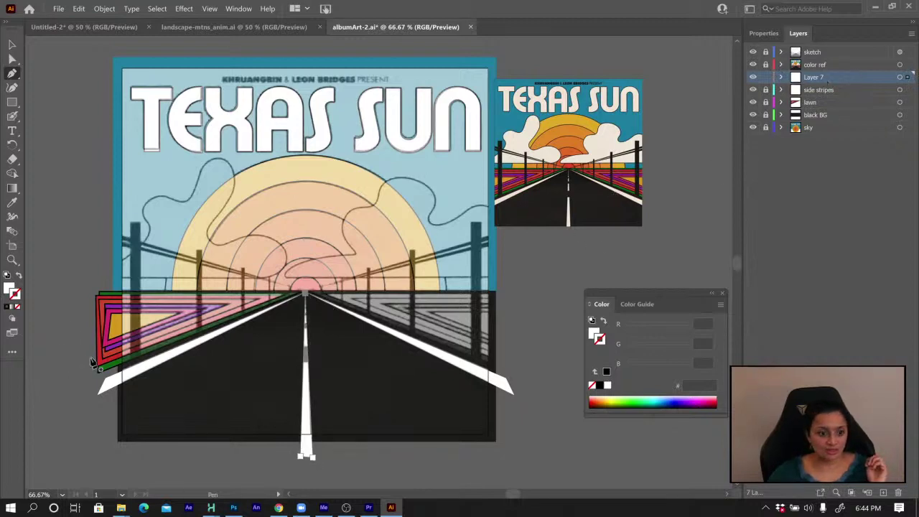
key(v)
click(46, 248)
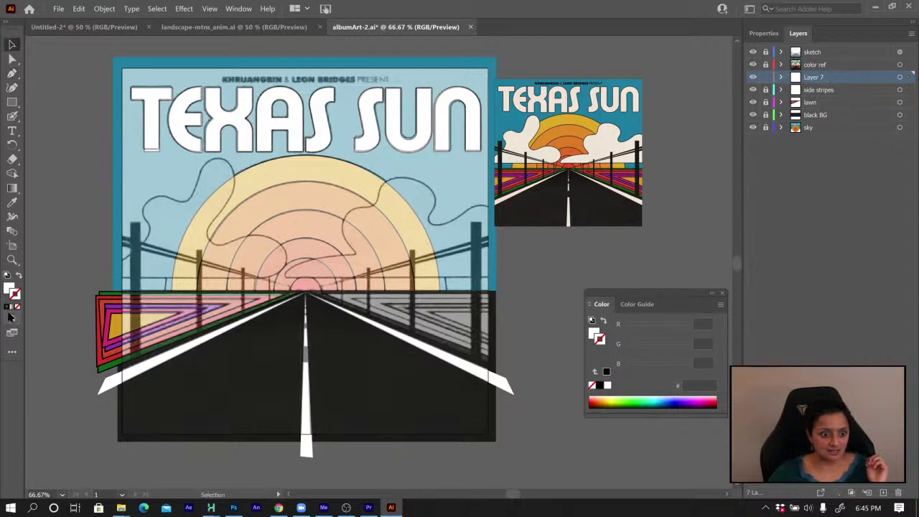
Set the fill to the road's dark color 201e1c by sampling the road in the color reference image
click(10, 287)
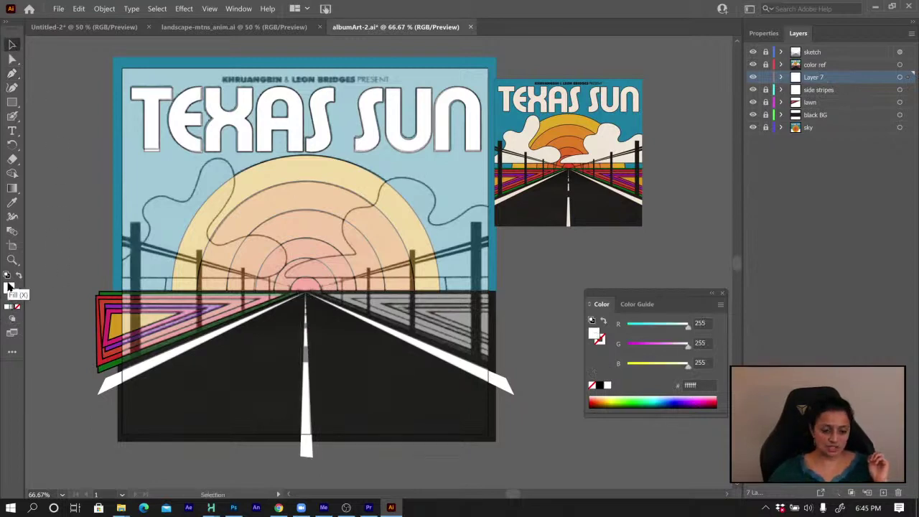
click(602, 386)
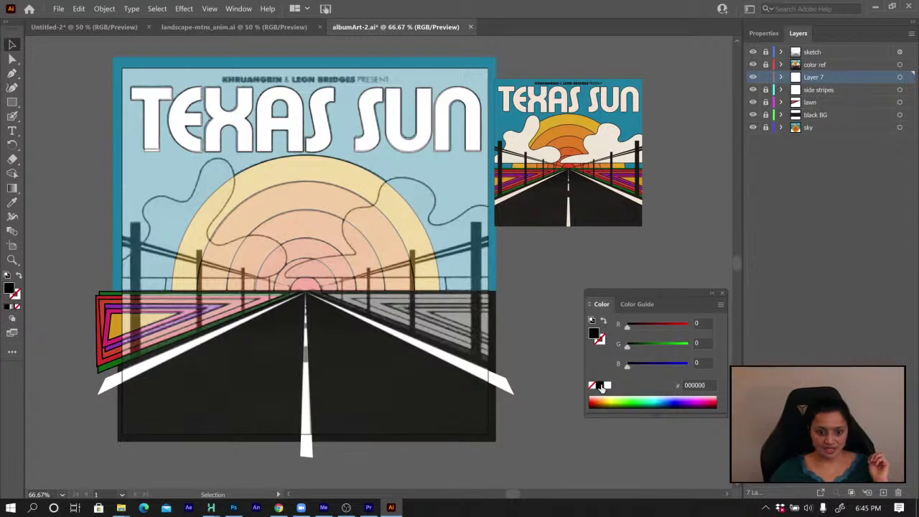
click(12, 102)
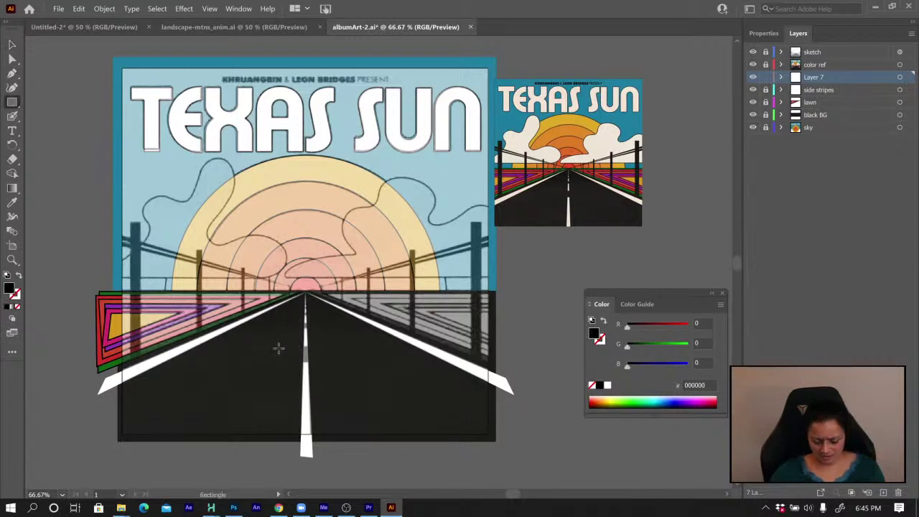
key(i)
click(539, 204)
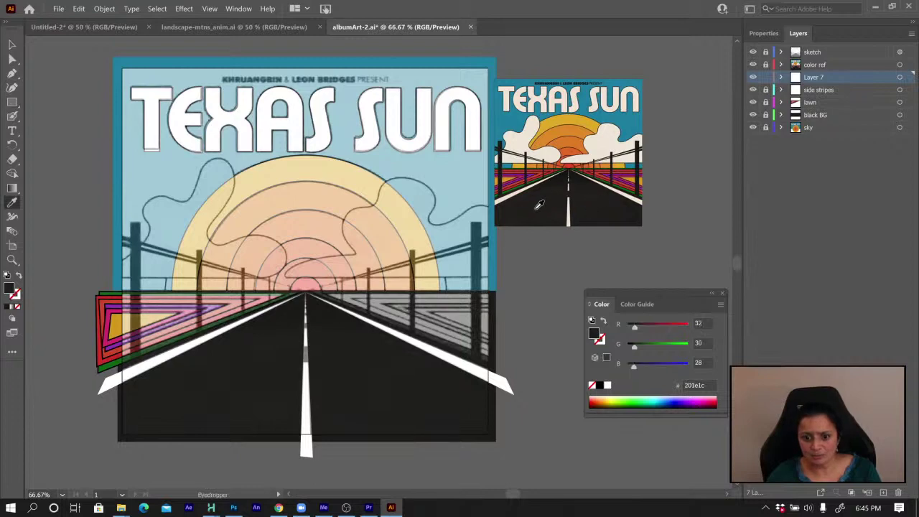
Cover the lower gaps of the center stripe with dark rectangles, making each one smaller towards the vanishing point
click(12, 102)
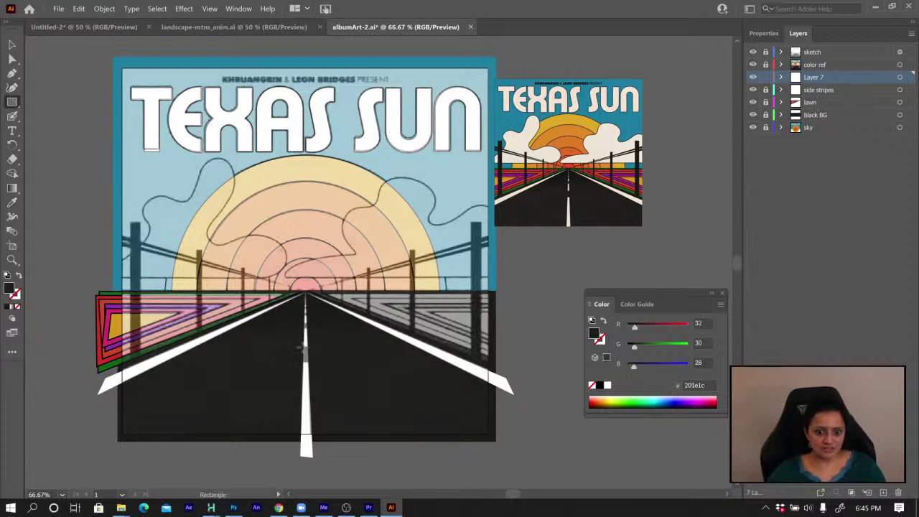
drag(293, 346, 332, 364)
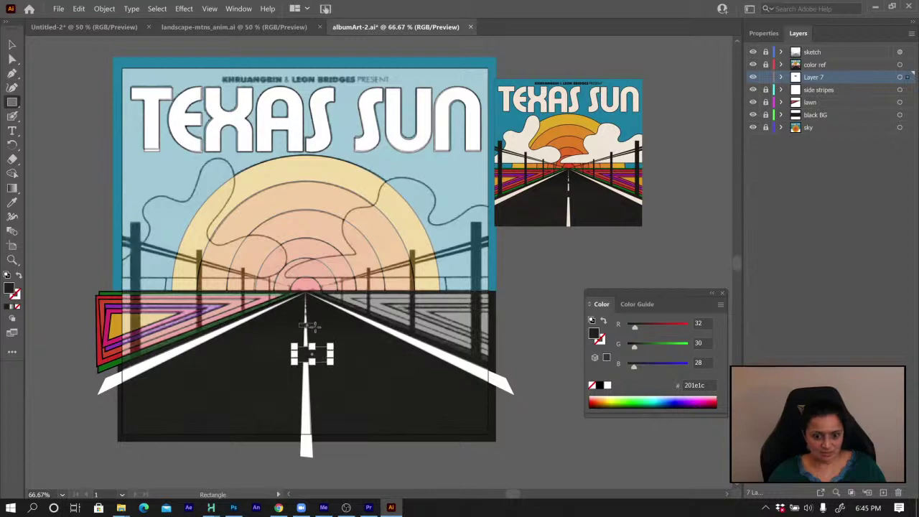
key(v)
key(ctrl+plus)
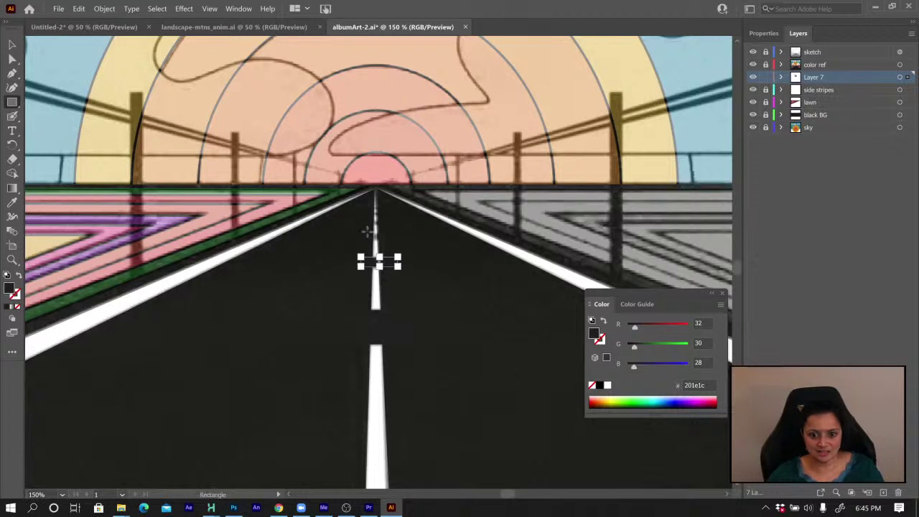
mouse_move(366, 233)
mouse_down()
mouse_move(390, 237)
mouse_move(379, 221)
mouse_up()
key(ctrl+z)
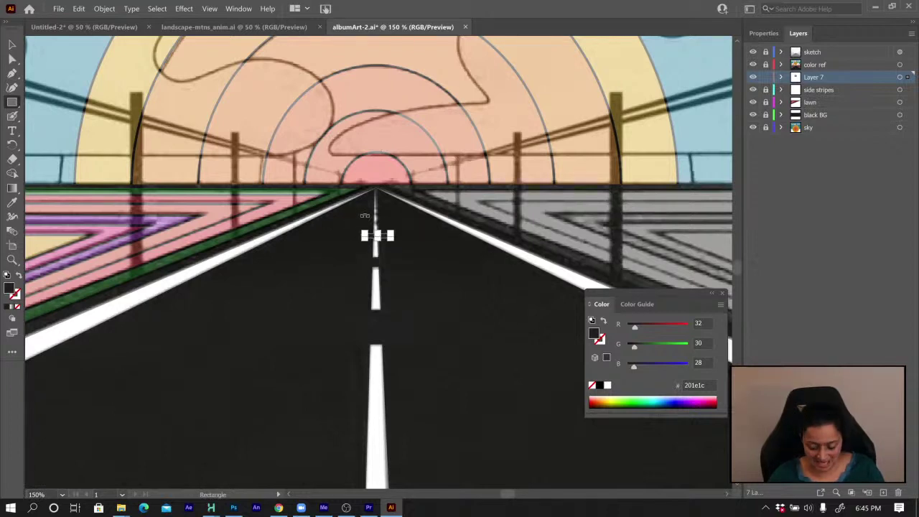
Add more thin dark rectangles over the center stripe's small gaps closer to the vanishing point
key(ctrl+plus)
key(ctrl+plus)
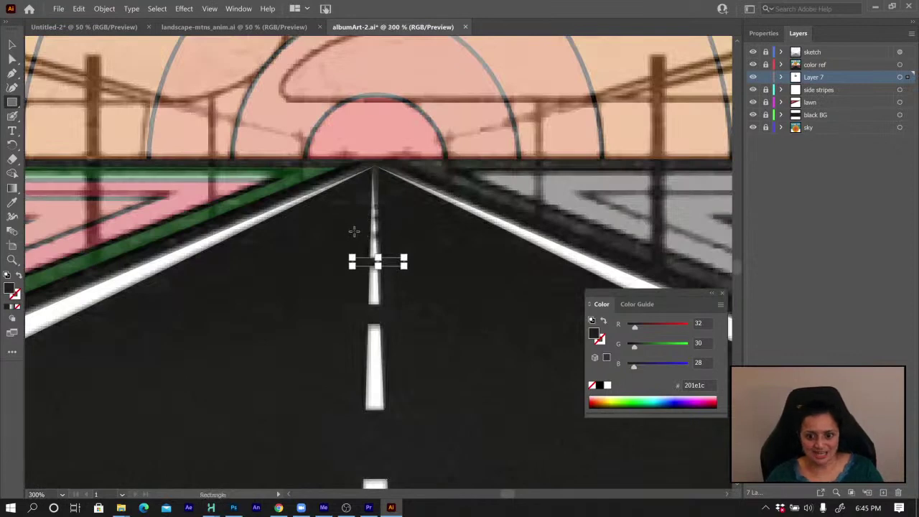
drag(357, 233, 397, 208)
key(ctrl+z)
key(ctrl+z)
key(ctrl+z)
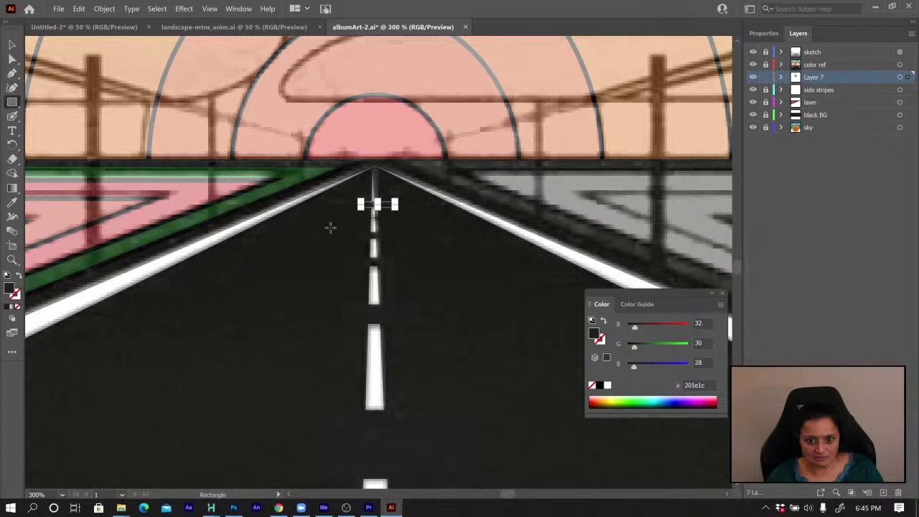
Draw another thin dark rectangle, nudge it onto an upper gap of the center stripe, and place a copy just below the vanishing point
drag(330, 224, 374, 223)
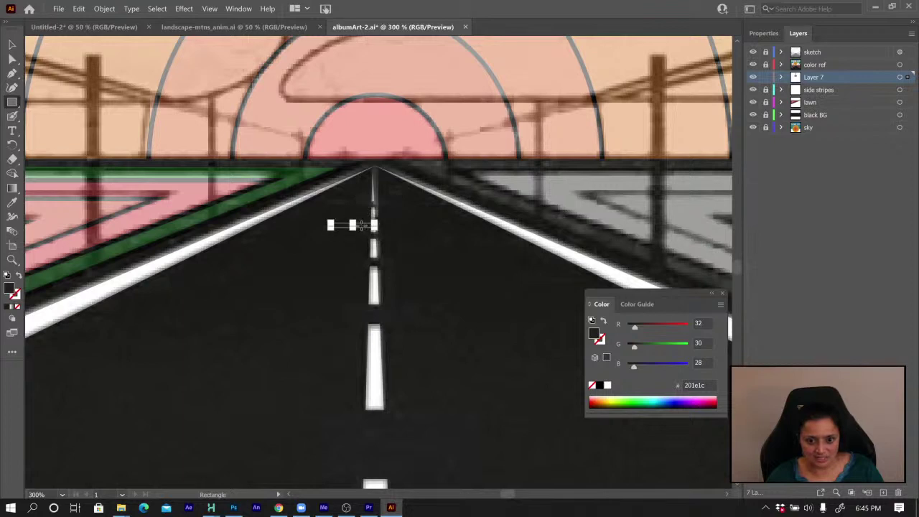
key(shift+Up)
key(shift+Up)
key(shift+Right)
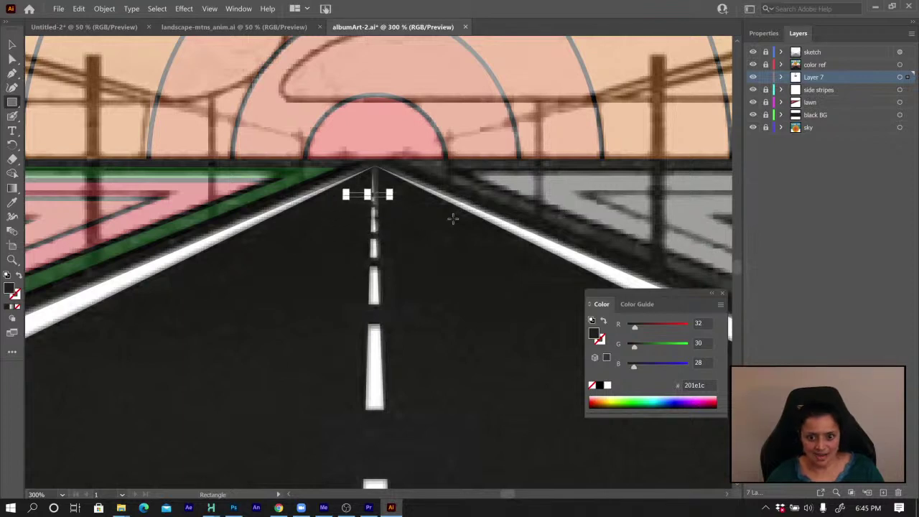
key(Down)
key(Down)
key(Down)
key(Down)
key(Down)
key(Down)
key(Down)
key(Down)
key(Down)
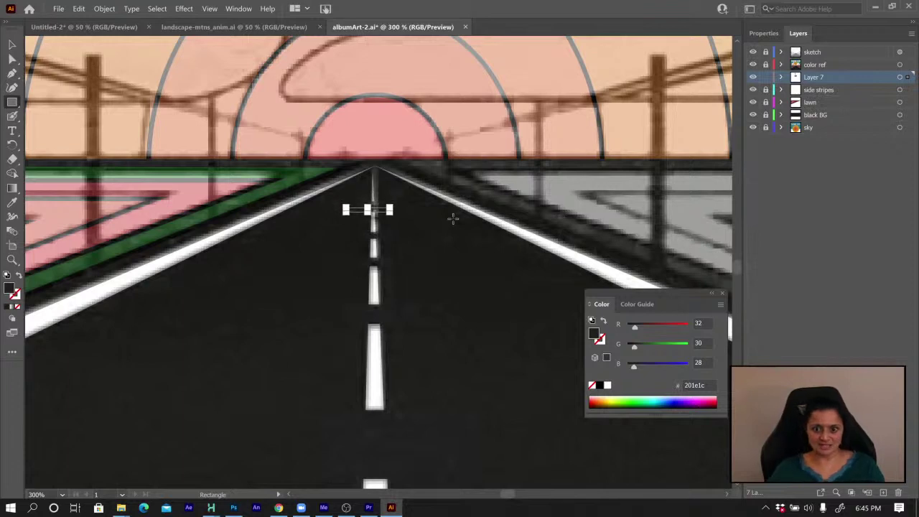
key(Down)
key(Down)
key(Down)
key(Up)
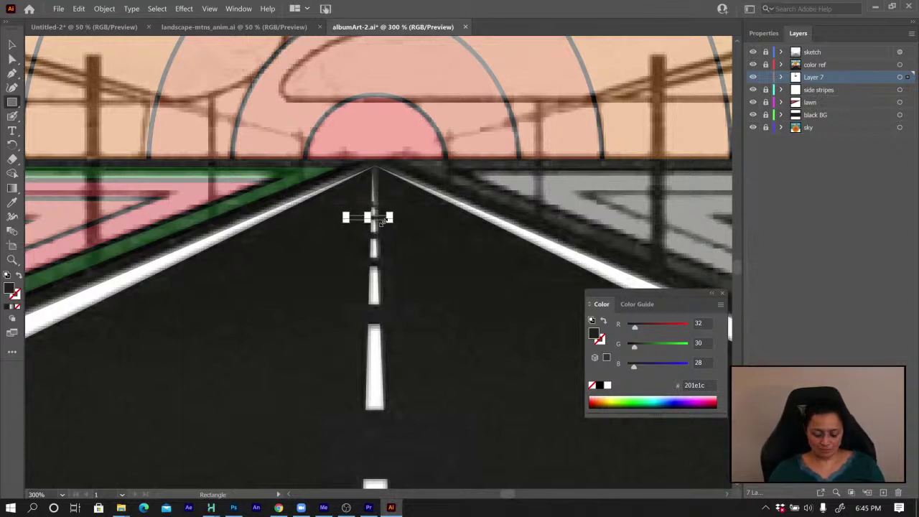
key(v)
drag(381, 217, 388, 178)
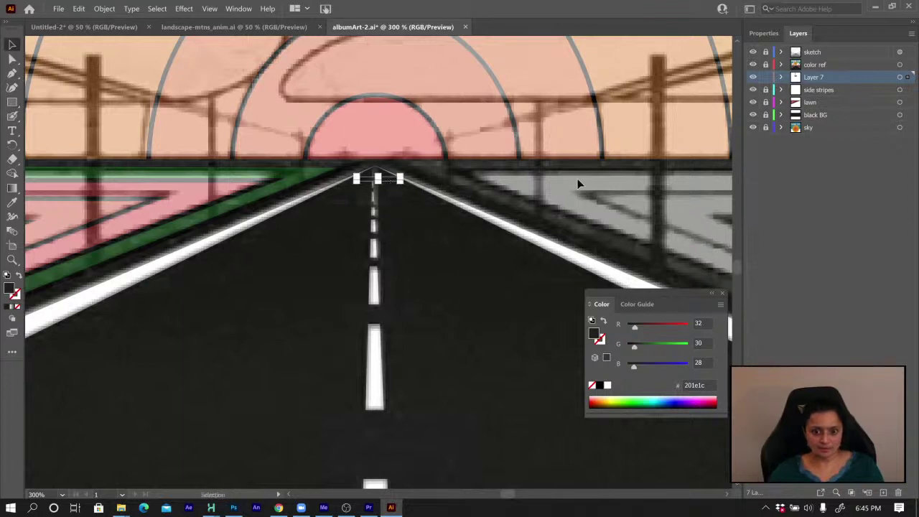
Rename Layer 7 to "road FPO"
double_click(813, 78)
text(road)
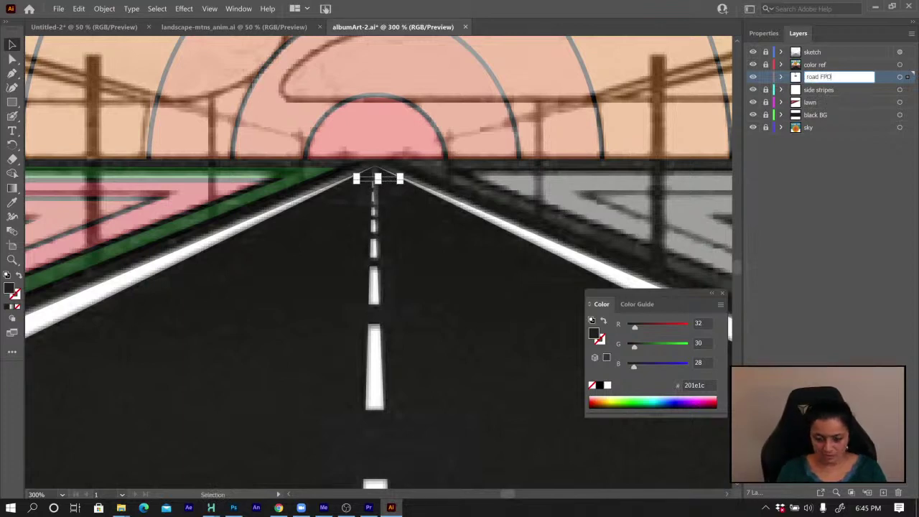
text( FPO)
key(Return)
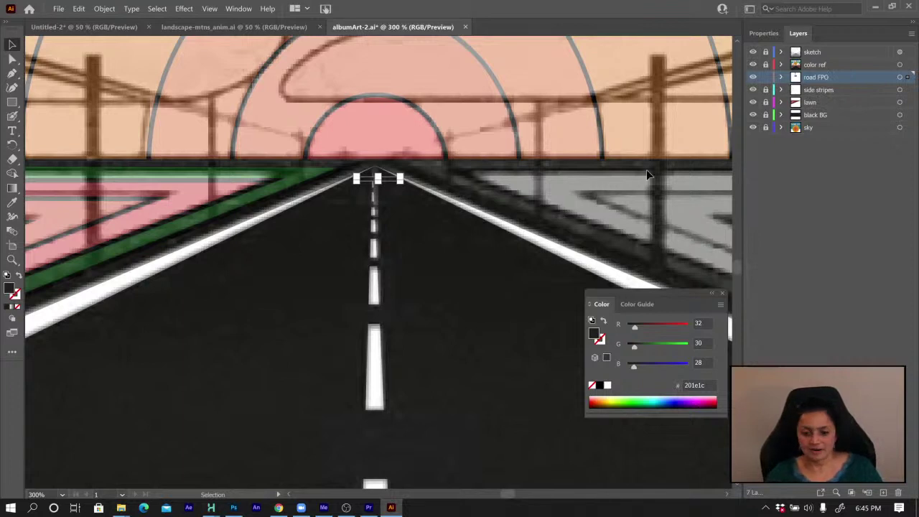
Select the whole center stripe with its gap rectangles, nudge it slightly right, and deselect it
key(ctrl+minus)
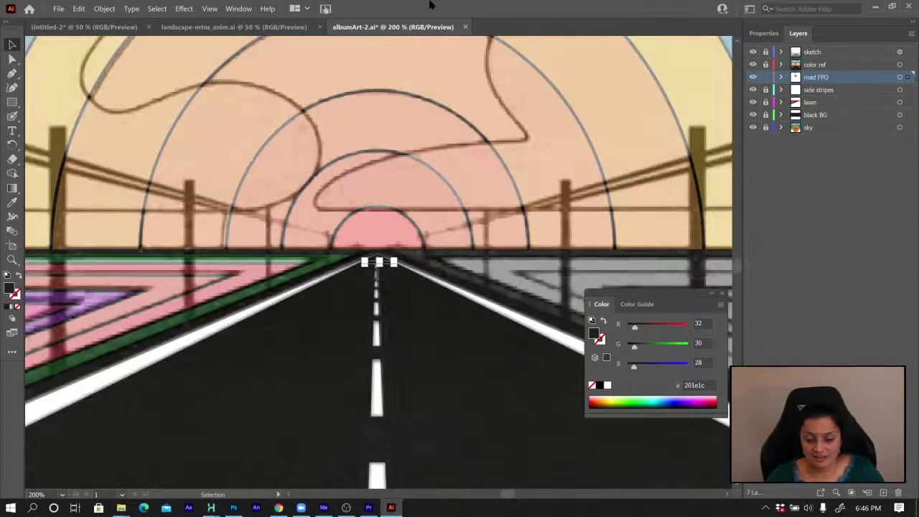
key(ctrl+a)
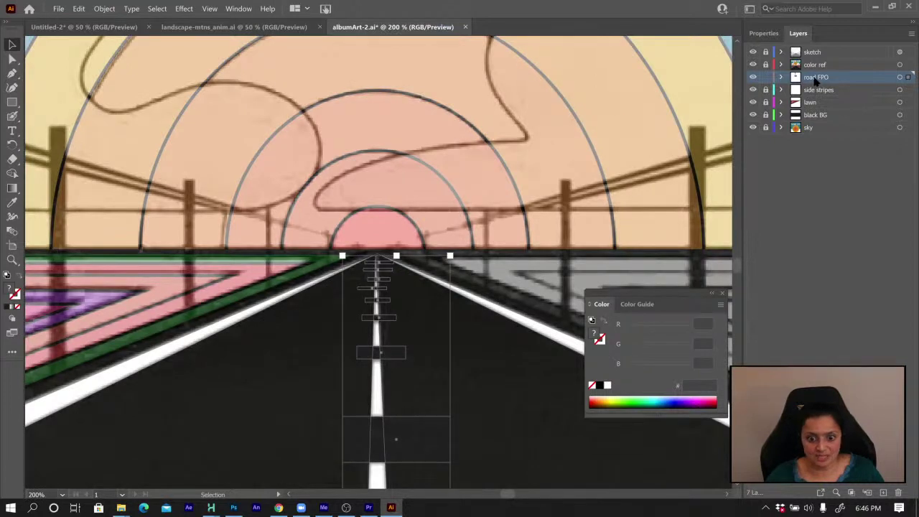
key(Right)
key(Right)
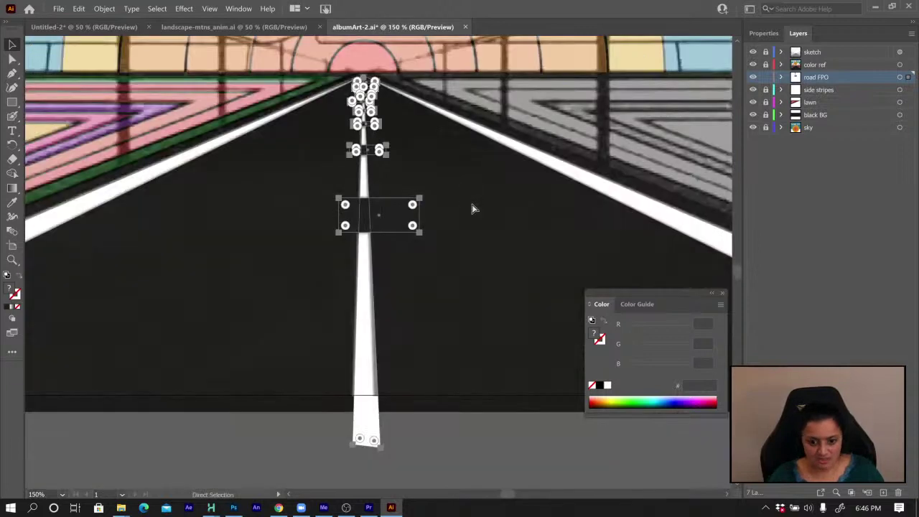
key(ctrl+g)
click(383, 460)
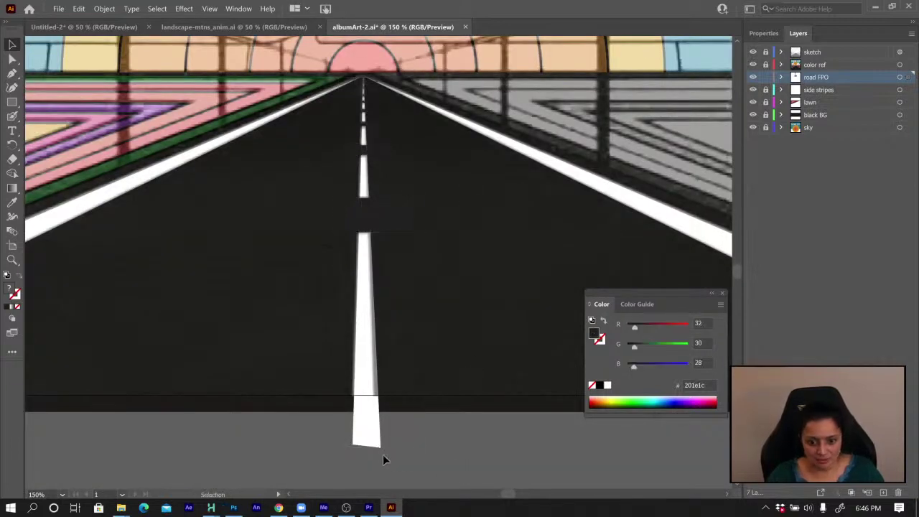
Move the center stripe's bottom-right anchor point inward and nudge its bottom-left anchor point left to match the sketched stripe
key(a)
click(380, 447)
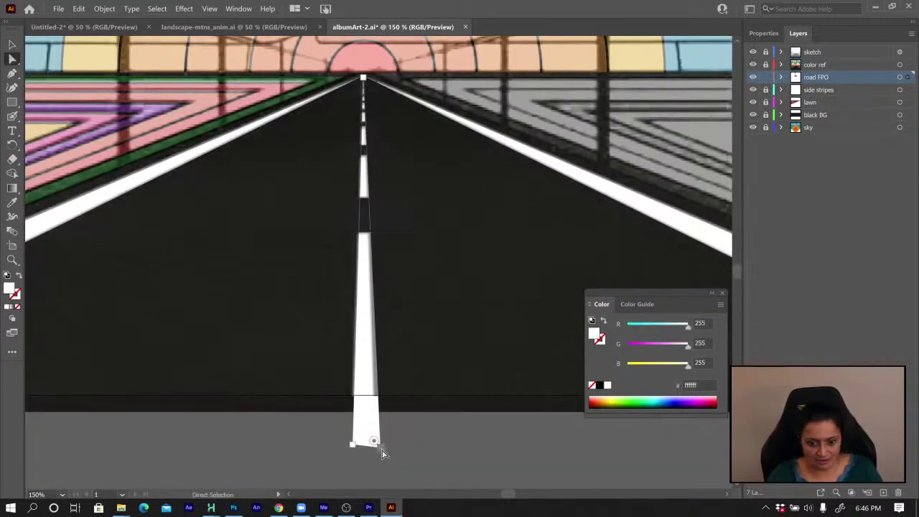
drag(383, 452, 345, 448)
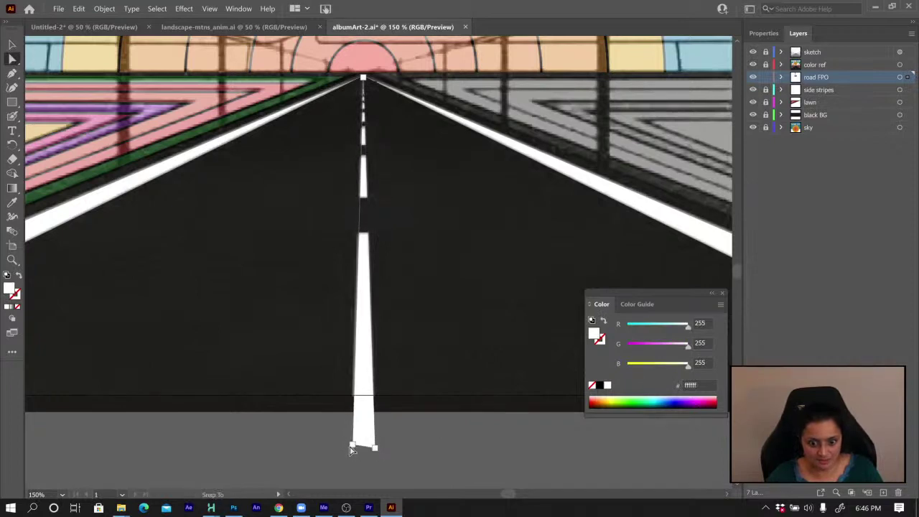
click(351, 445)
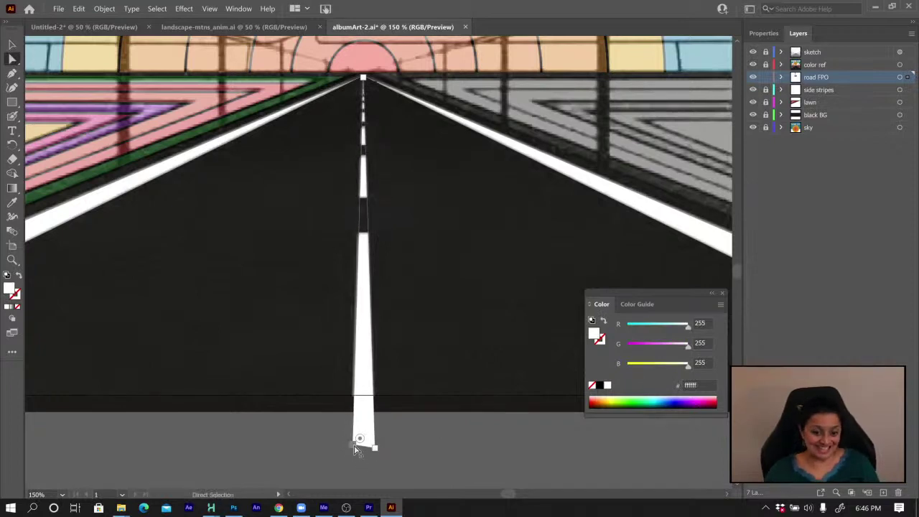
key(Left)
key(Left)
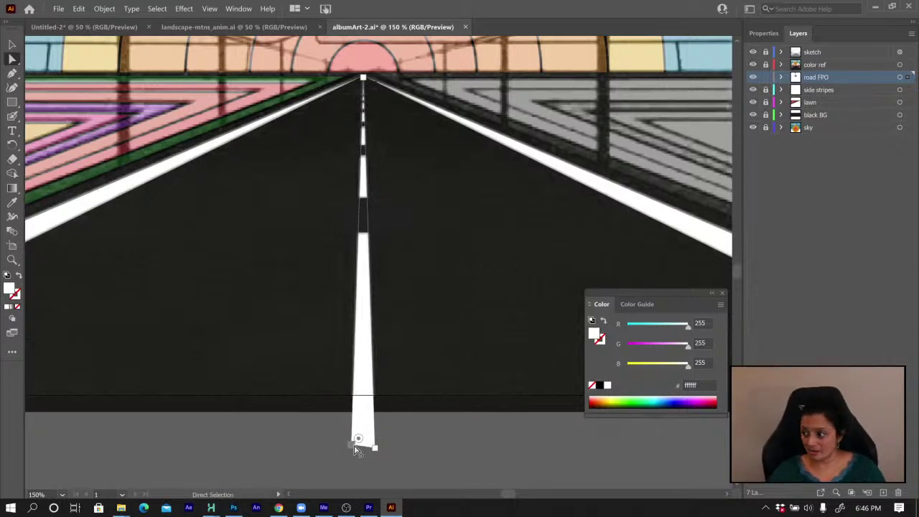
key(ctrl+minus)
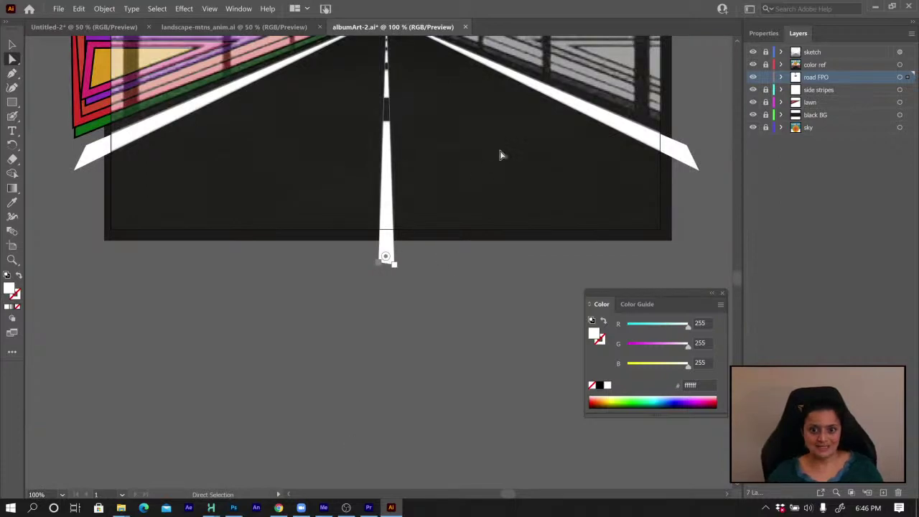
scroll(464, 334, up, 5)
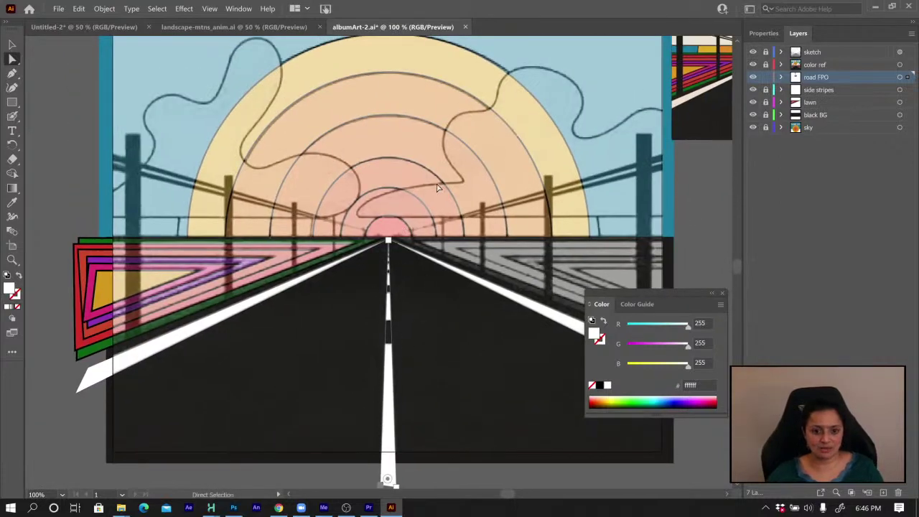
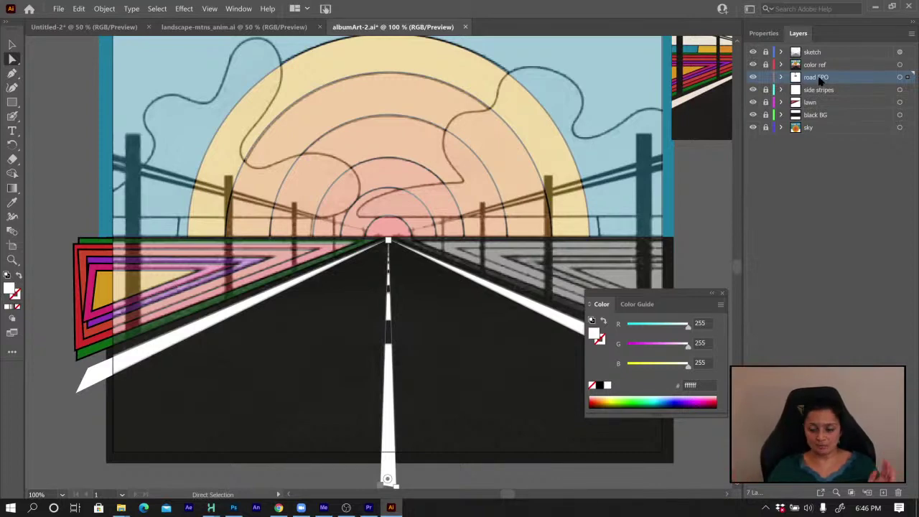
Create a new layer above road FPO and name it "poles FPO"
click(883, 492)
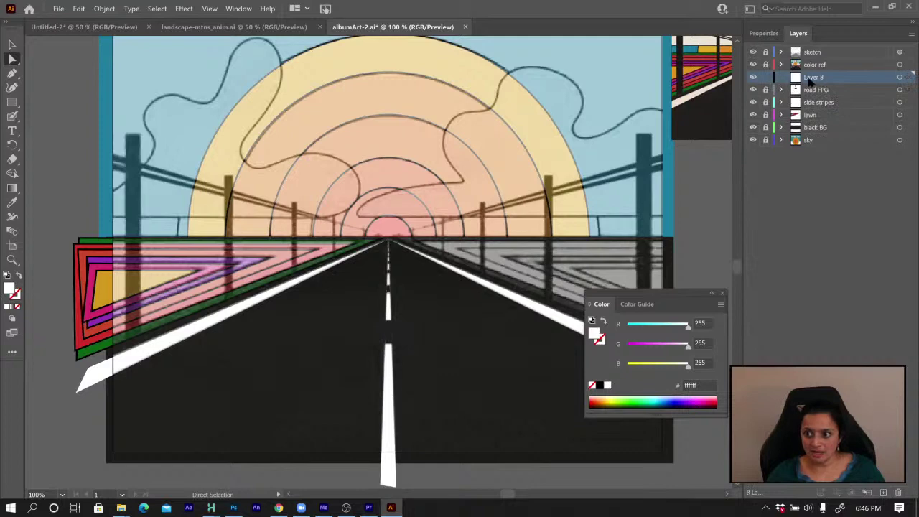
double_click(814, 77)
text(poles FPO)
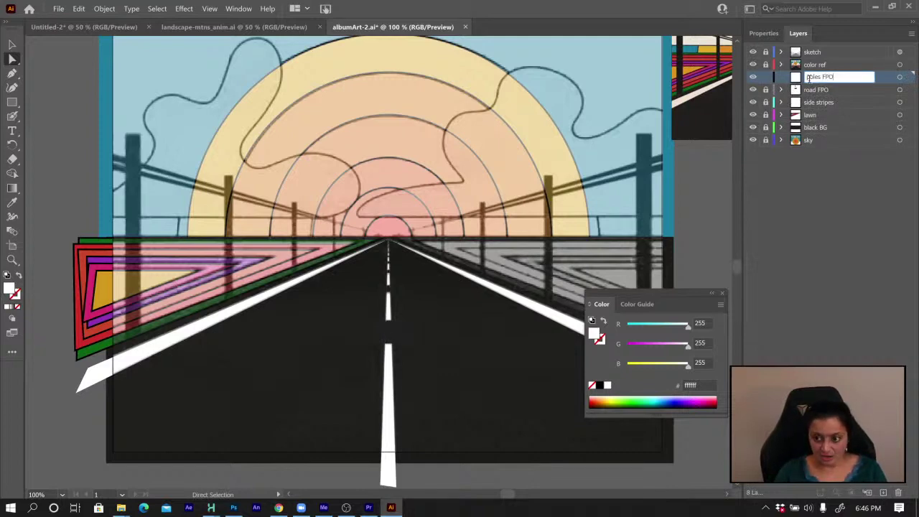
key(Return)
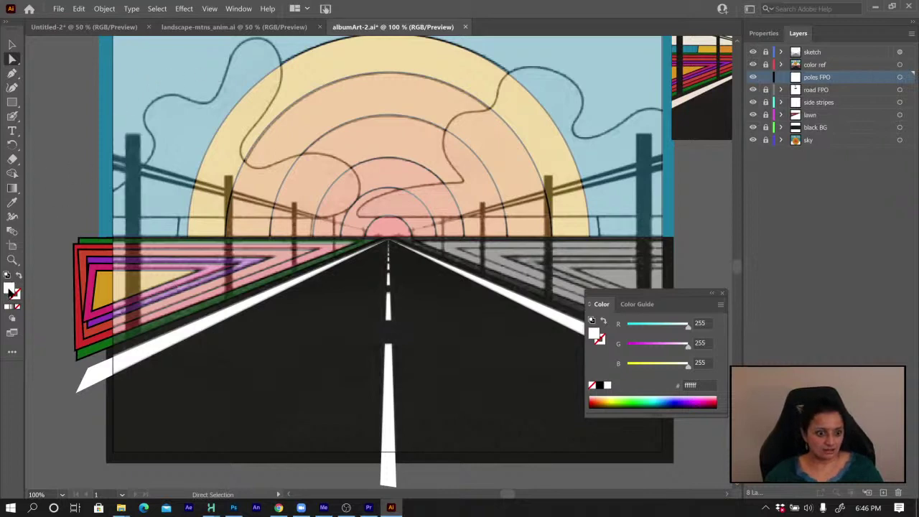
Draw a black 000000 rectangle over the sketch's tall leftmost pole and place the poles FPO layer directly below side stripes
click(600, 385)
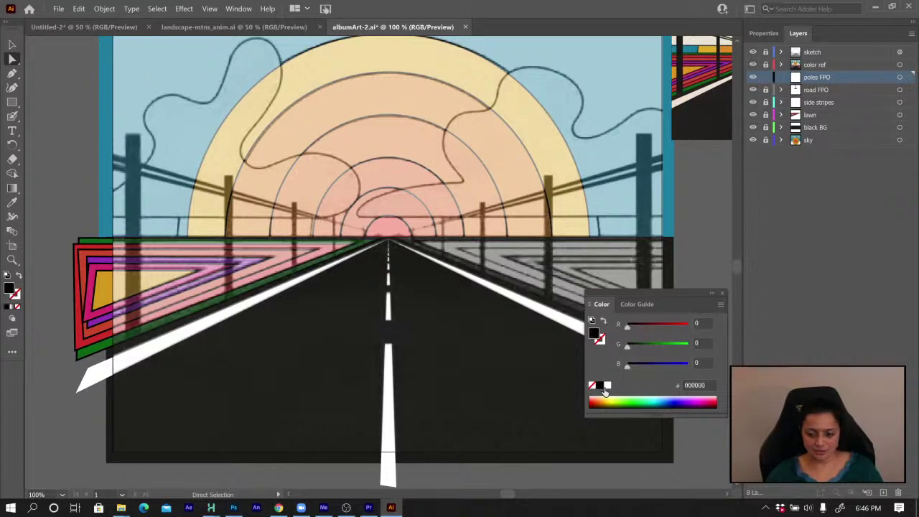
click(12, 101)
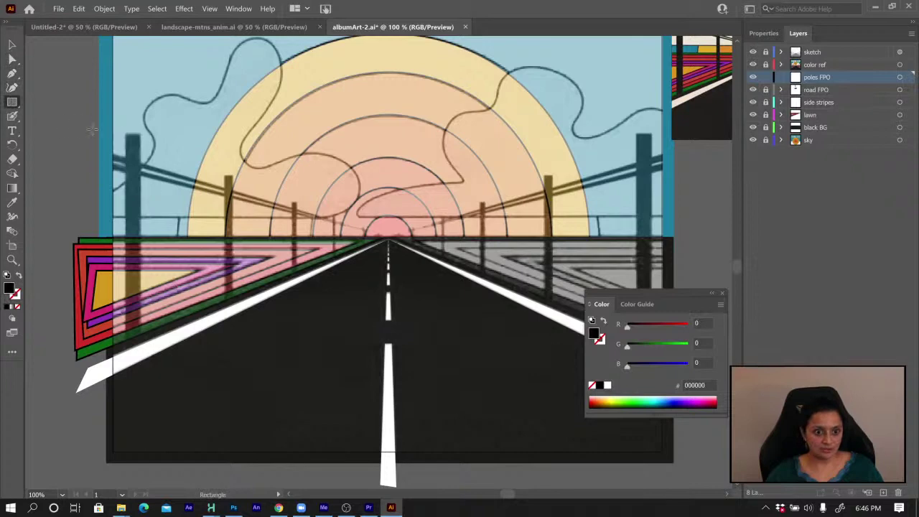
drag(123, 132, 139, 351)
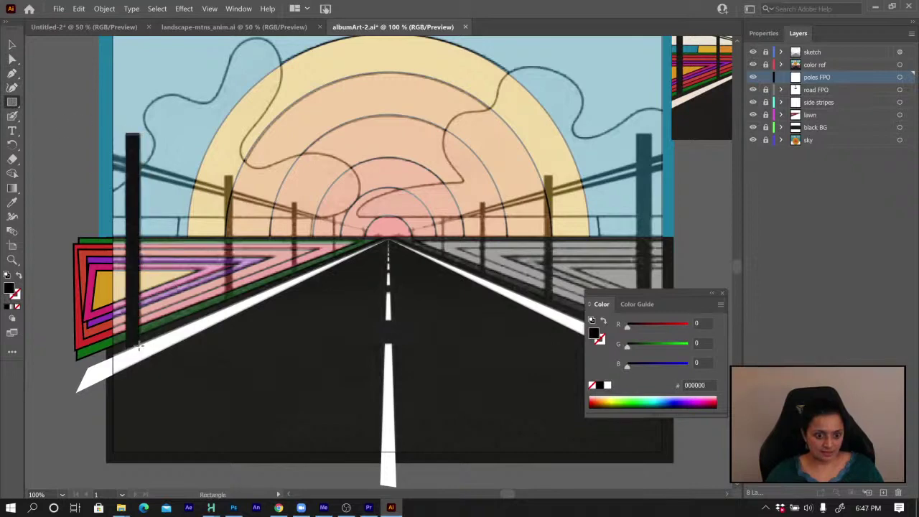
drag(139, 350, 142, 357)
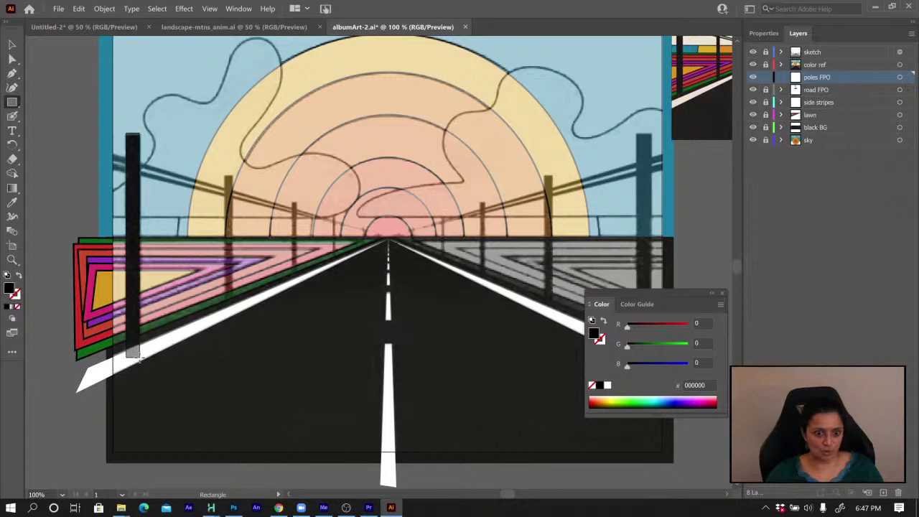
drag(811, 77, 816, 105)
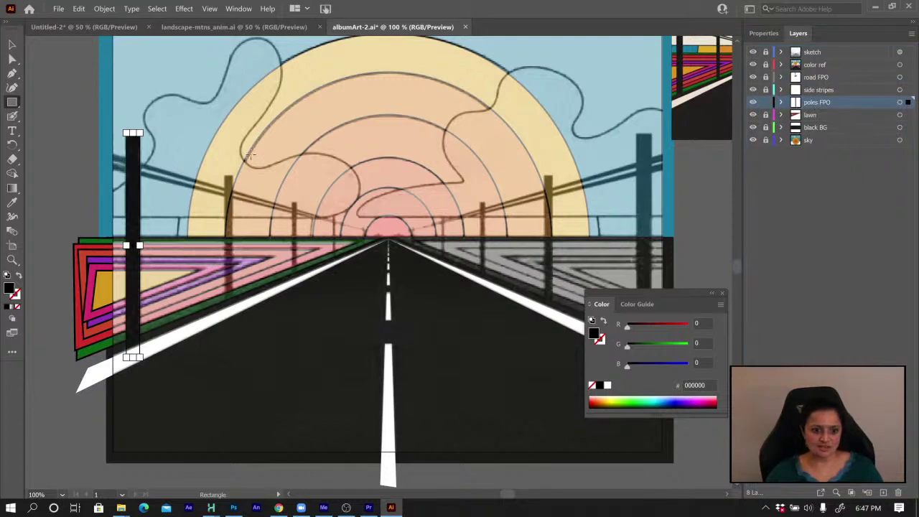
Draw progressively thinner and shorter black rectangles over the second to fifth sketched poles on the road's left side
click(11, 45)
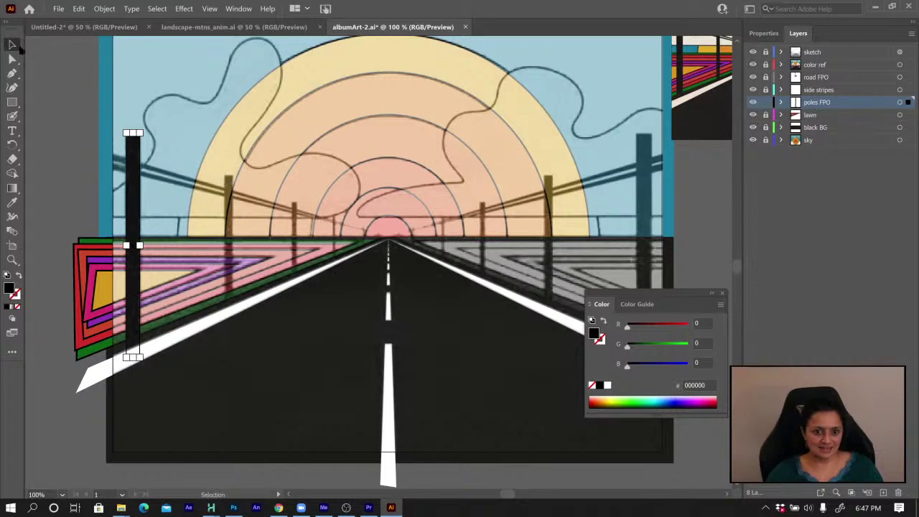
key(m)
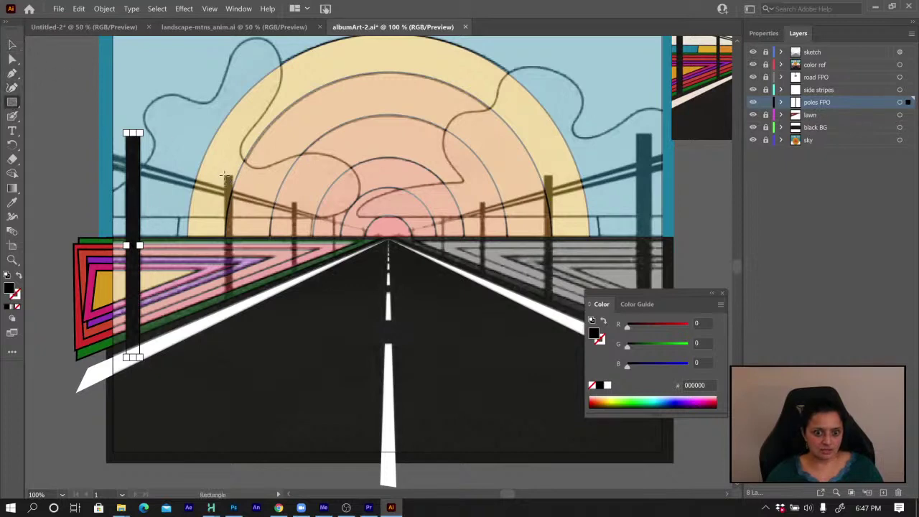
drag(233, 242, 230, 313)
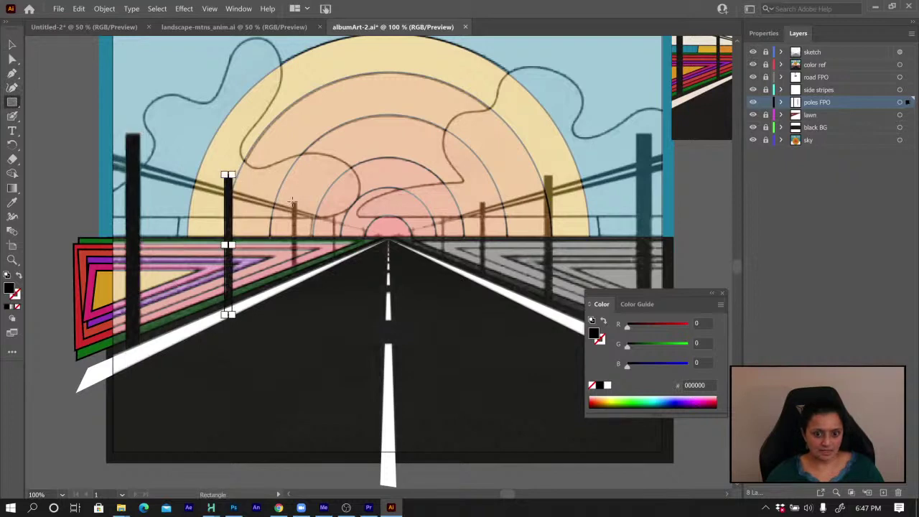
drag(292, 202, 296, 282)
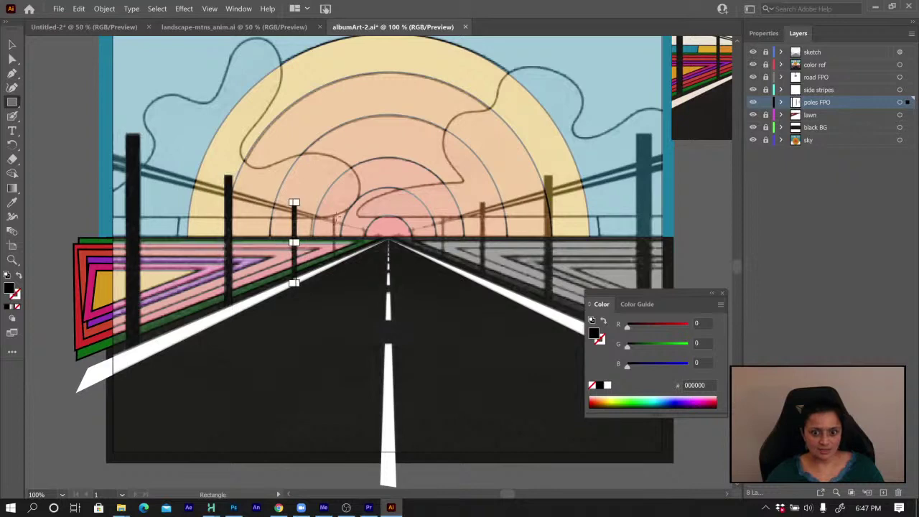
drag(334, 214, 334, 263)
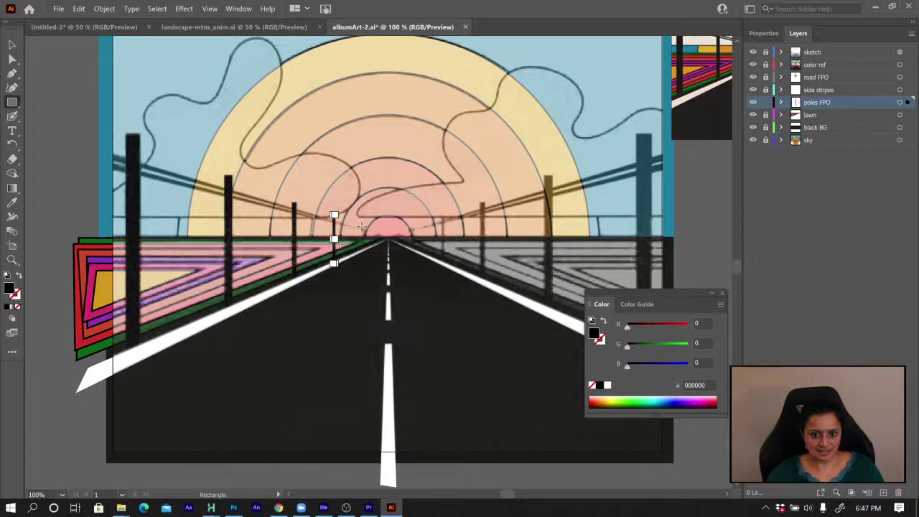
drag(362, 227, 364, 249)
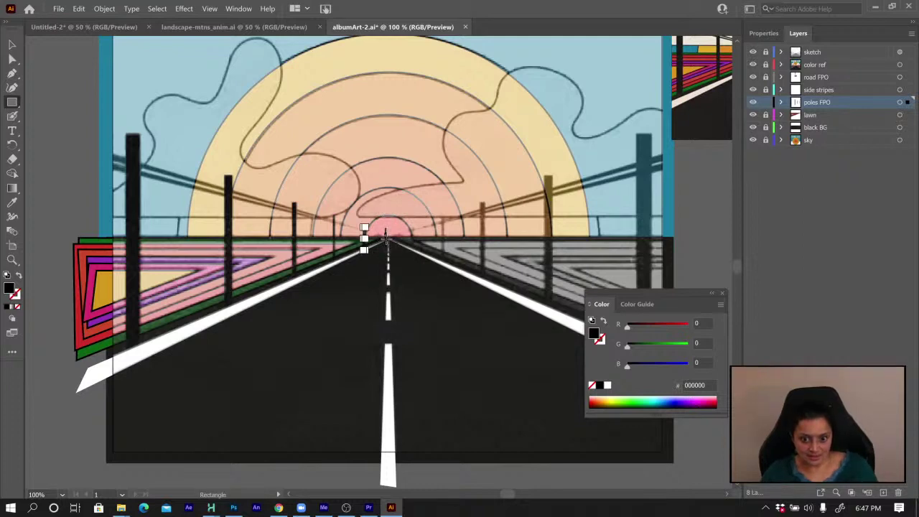
Nudge the smallest pole rectangle near the vanishing point down and slightly sideways to line it up with the left row
key(v)
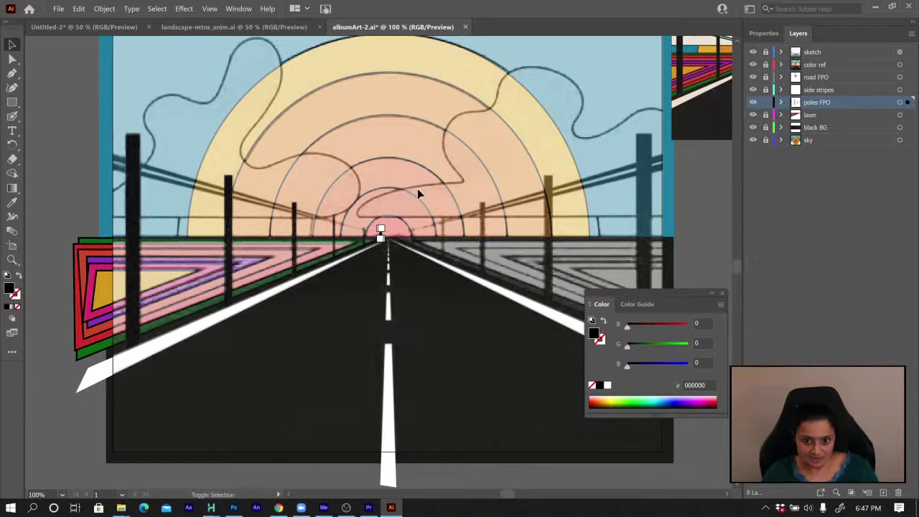
key(Down)
key(Down)
key(Down)
key(Down)
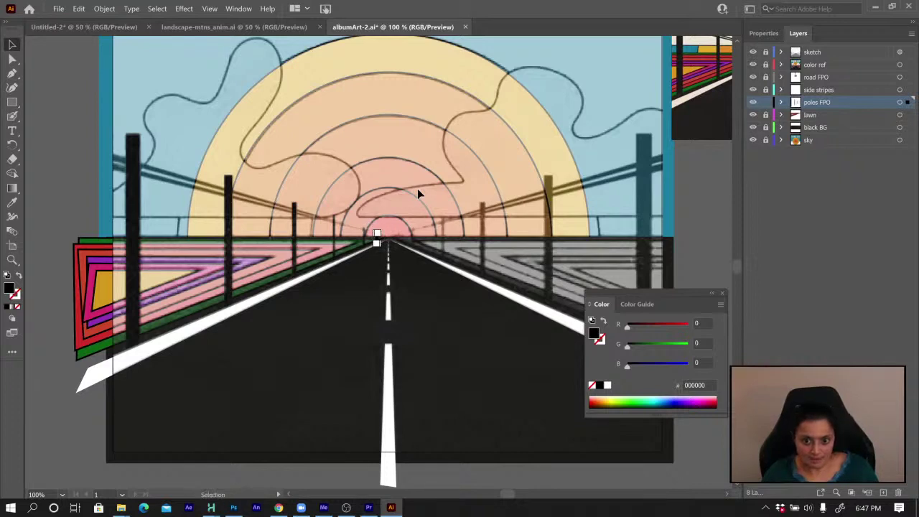
key(Right)
key(Right)
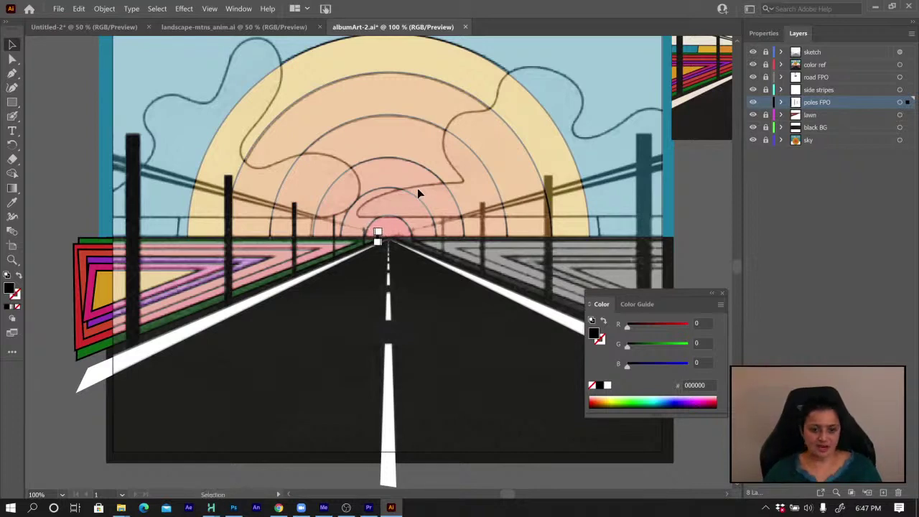
Select all six pole rectangles in the poles FPO layer and group them
click(782, 103)
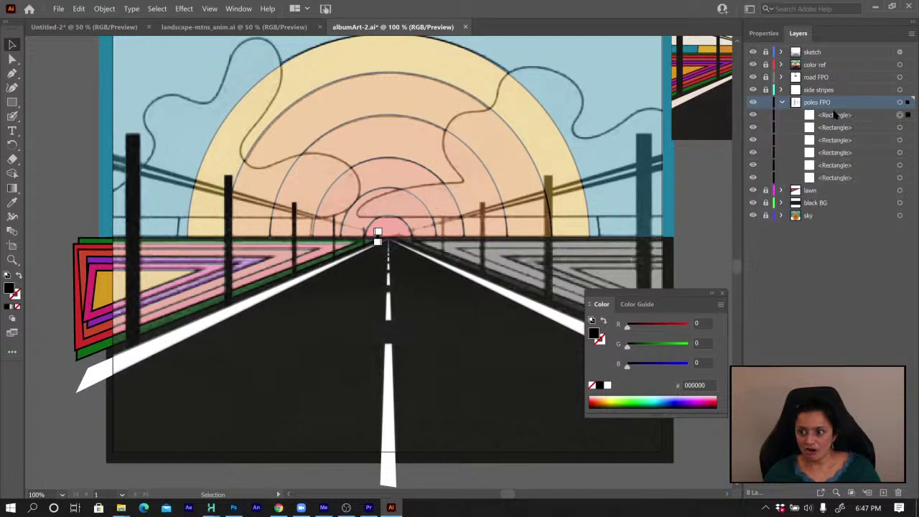
click(900, 104)
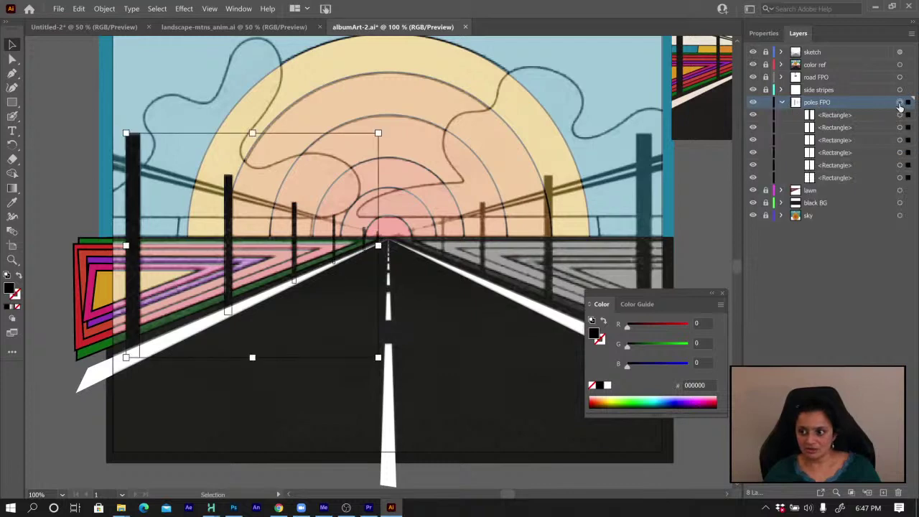
click(847, 117)
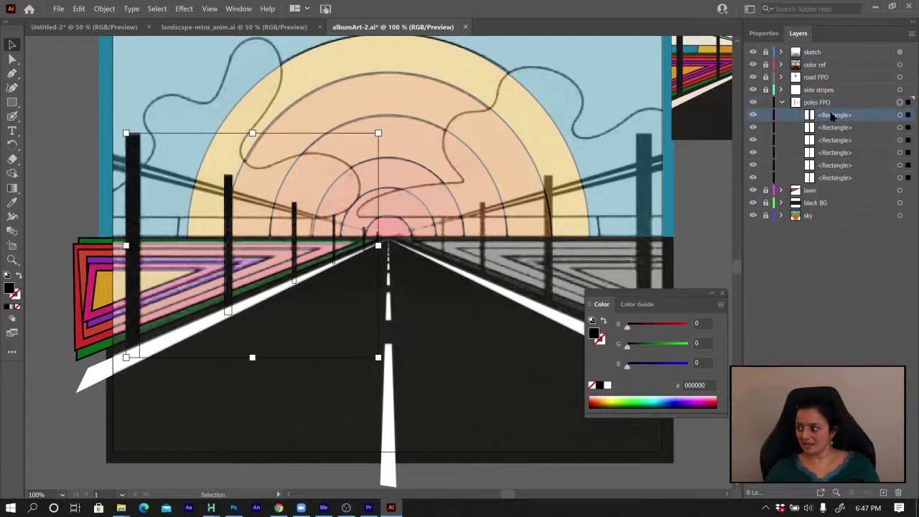
shift+click(836, 179)
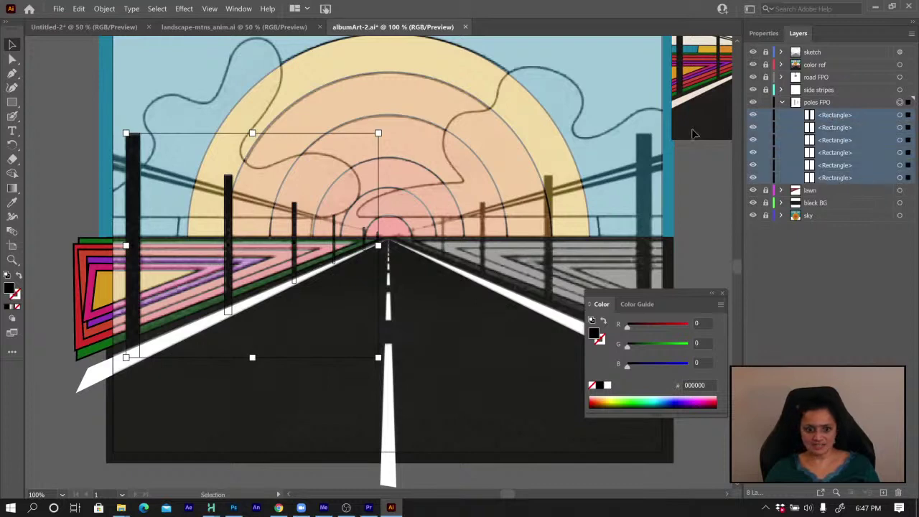
click(105, 9)
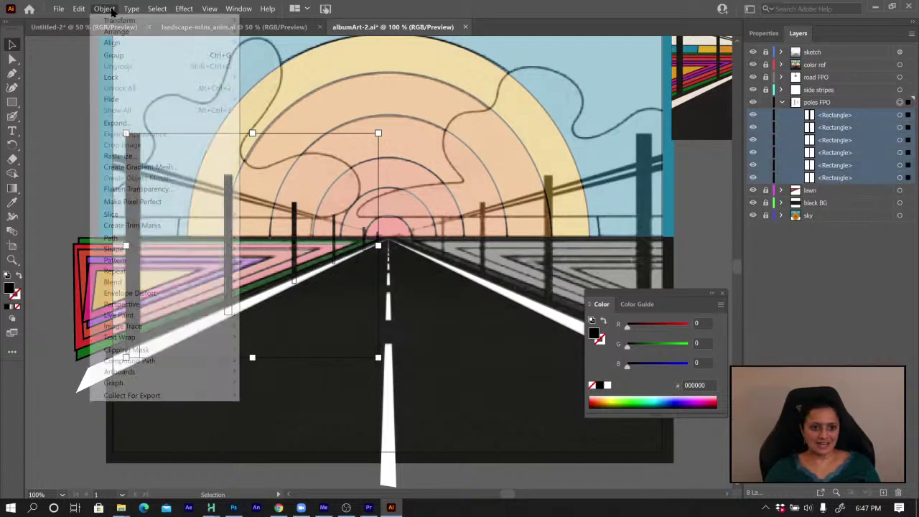
click(113, 56)
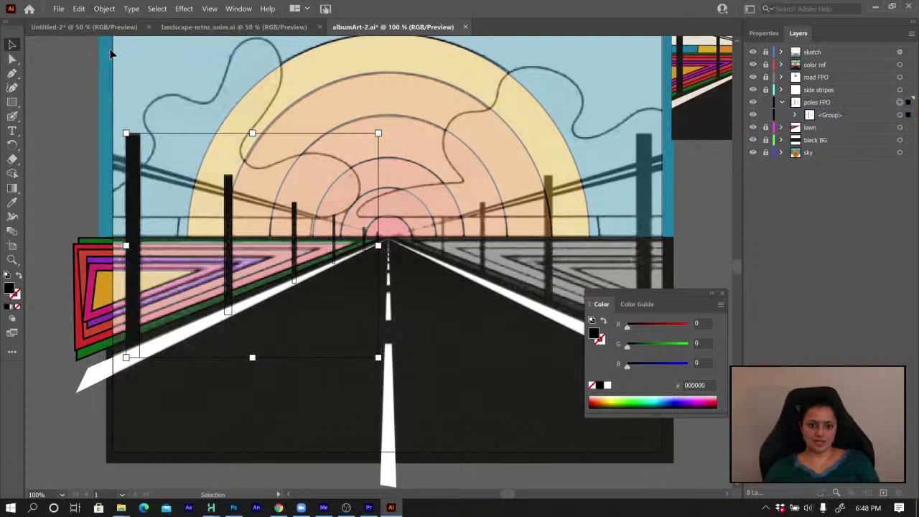
Reflect a copy of the pole group across the vertical axis and move it onto the sketched poles right of the road
click(105, 9)
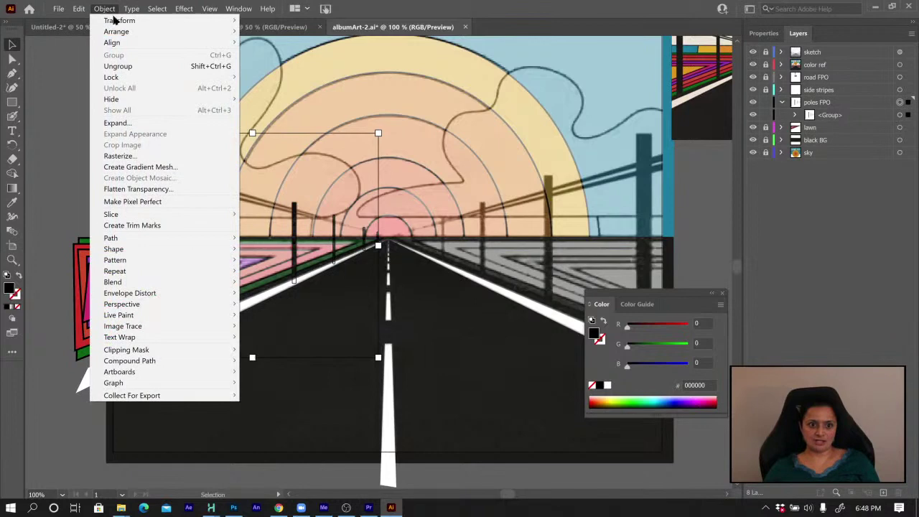
mouse_move(117, 20)
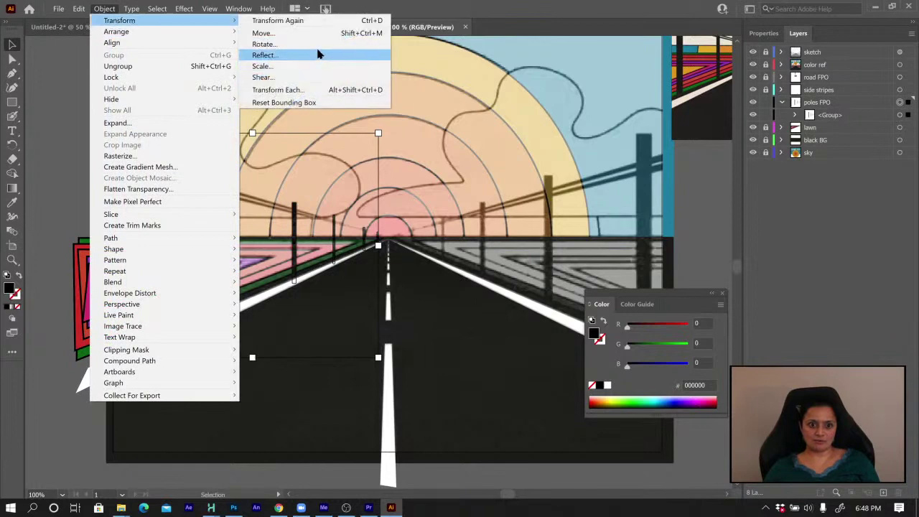
click(319, 54)
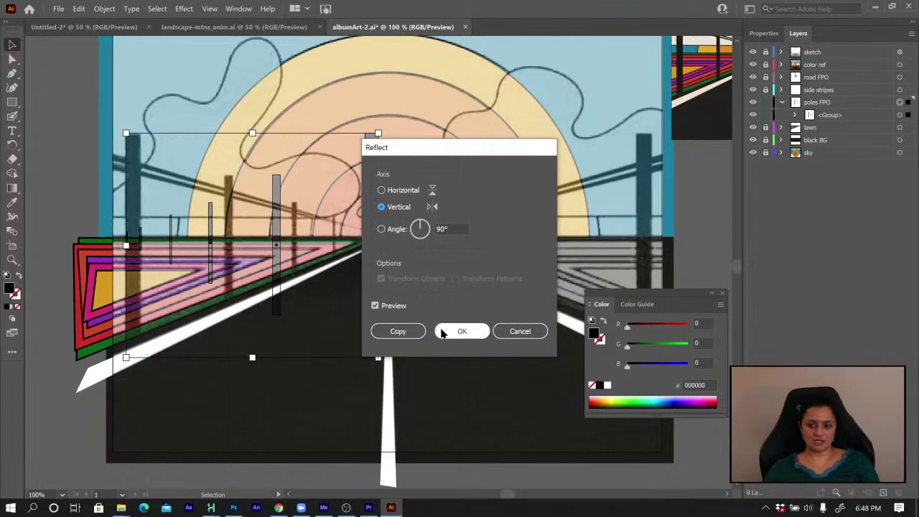
click(393, 331)
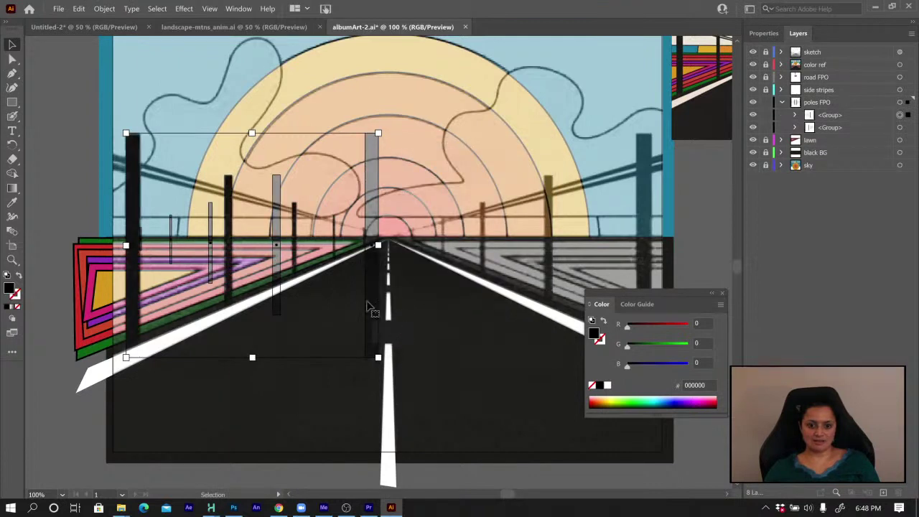
drag(368, 307, 539, 253)
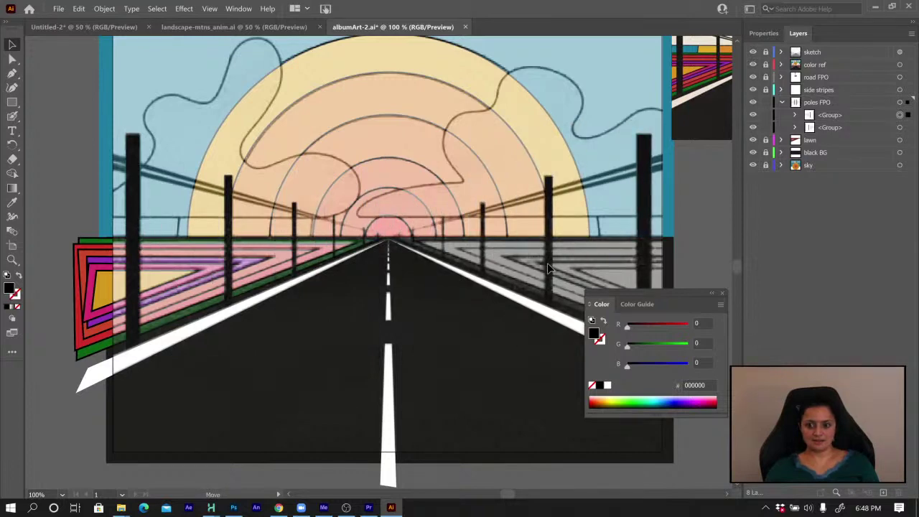
click(547, 268)
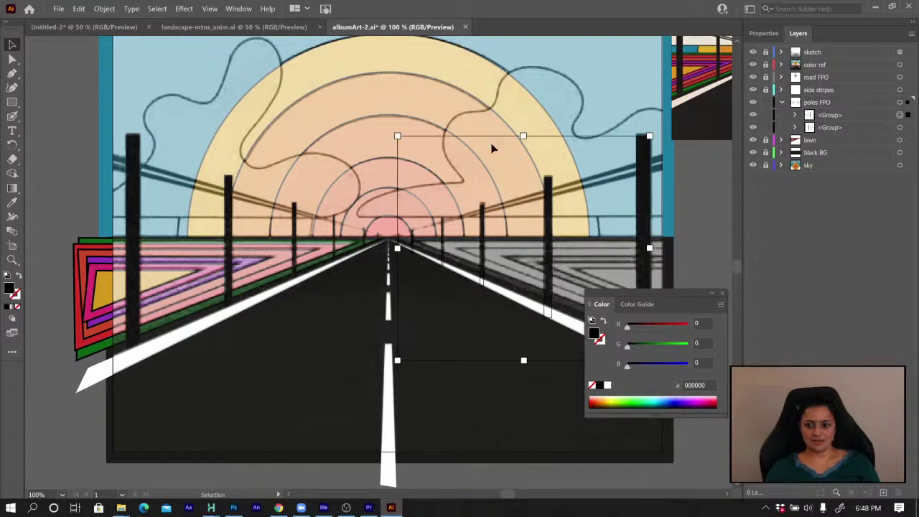
Select both pole groups in the poles FPO layer, try ungrouping them, and undo the ungrouping
click(840, 116)
shift+click(841, 127)
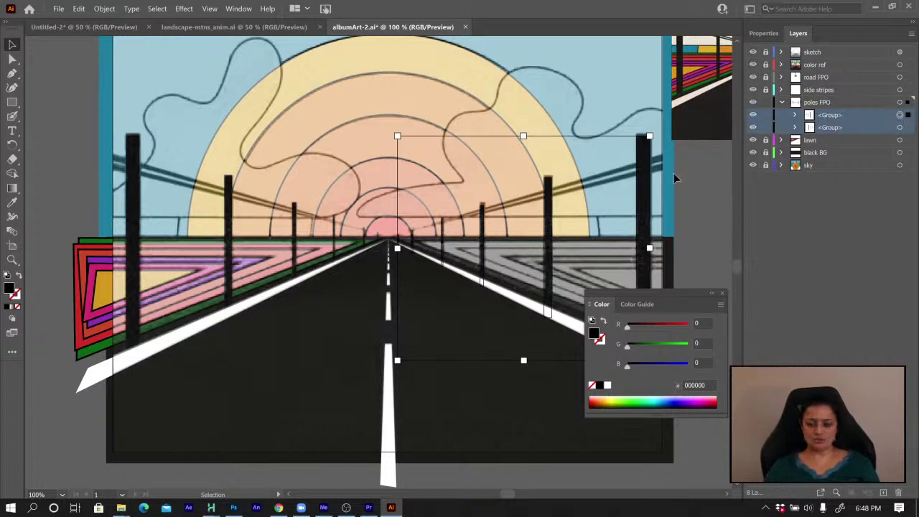
click(899, 102)
click(899, 103)
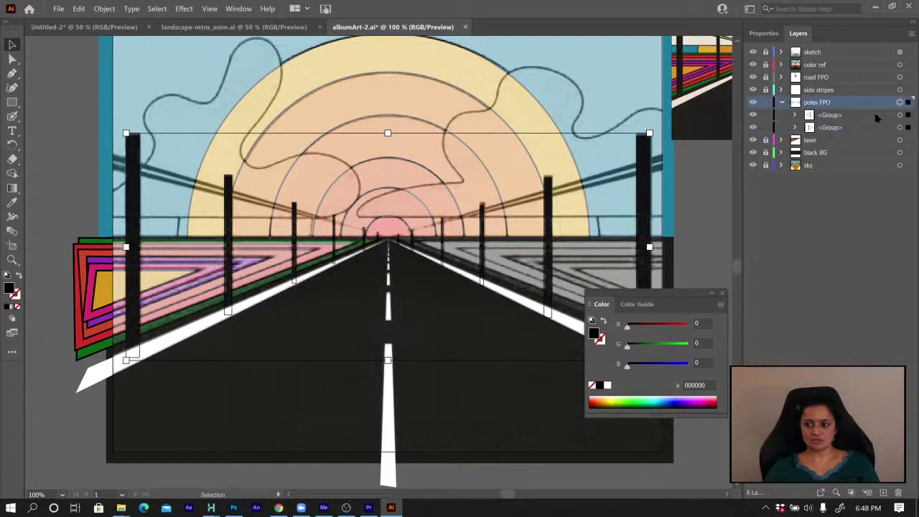
click(106, 8)
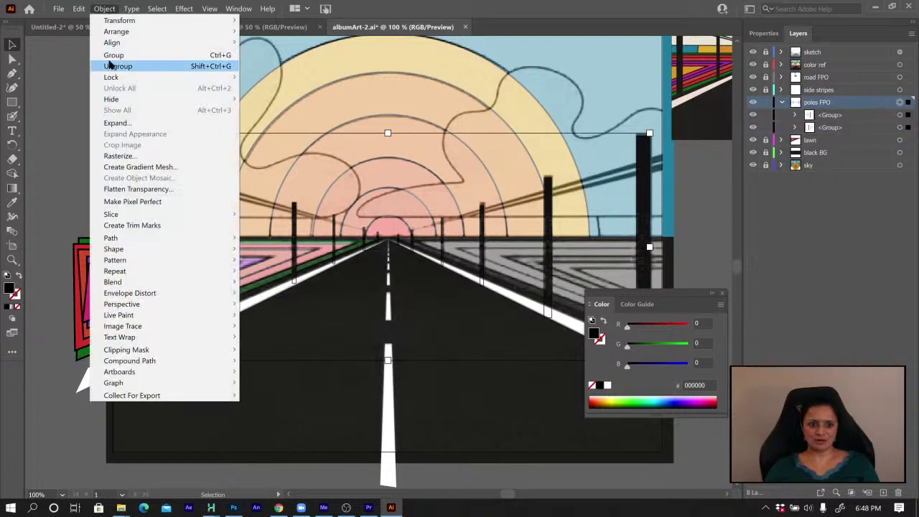
click(109, 67)
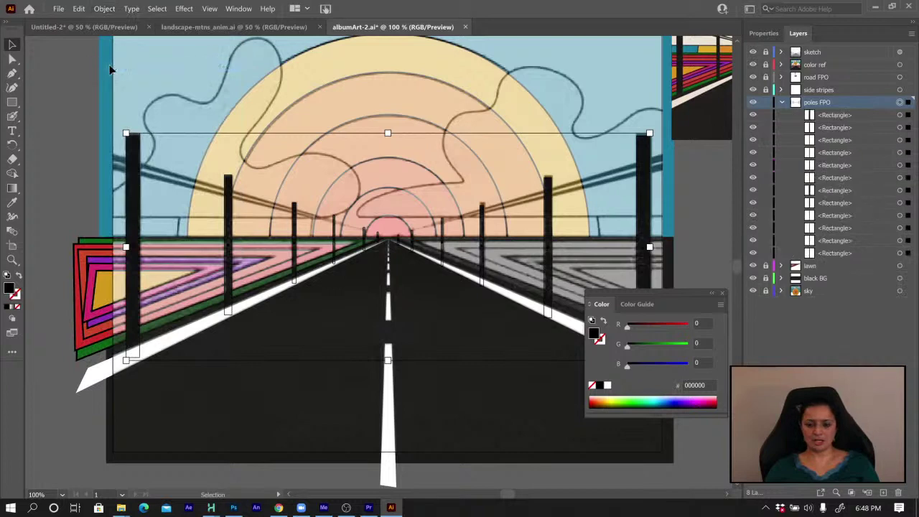
key(ctrl+z)
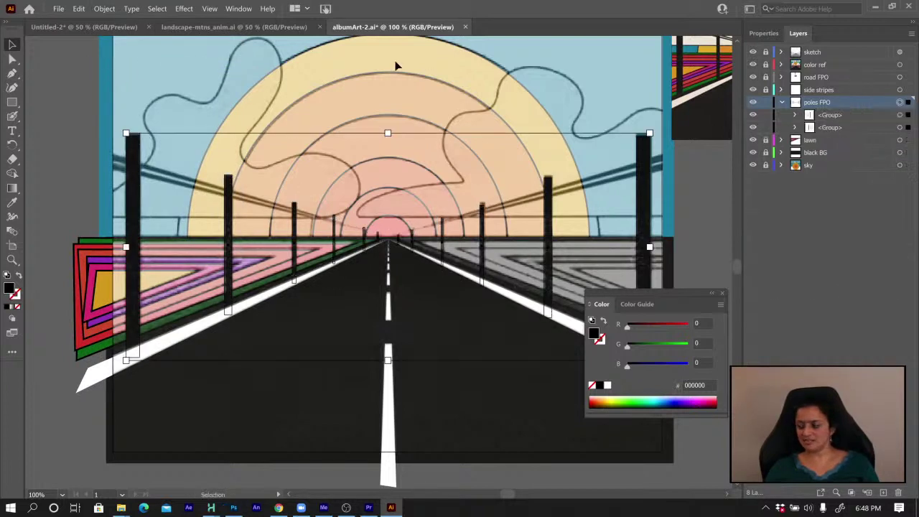
Ungroup both pole groups and bring the two tallest, nearest pole rectangles to the top of the poles FPO layer's stack
click(105, 11)
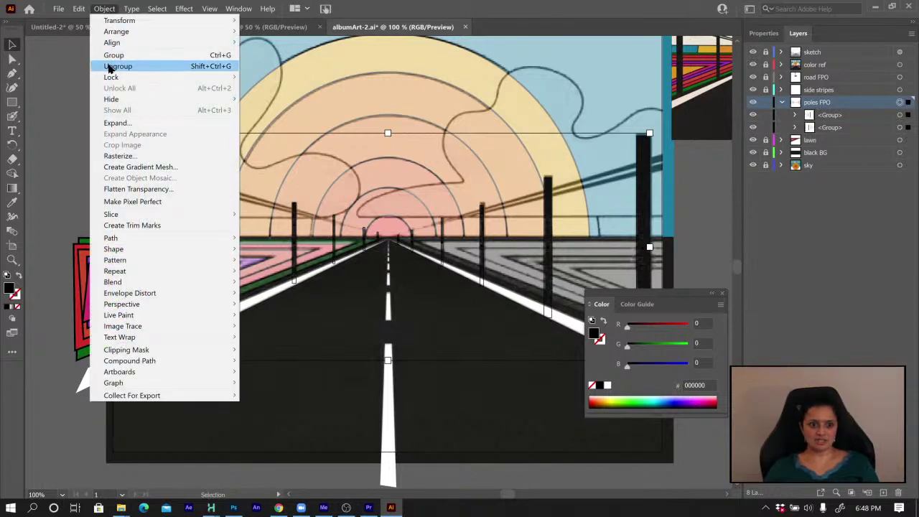
click(109, 67)
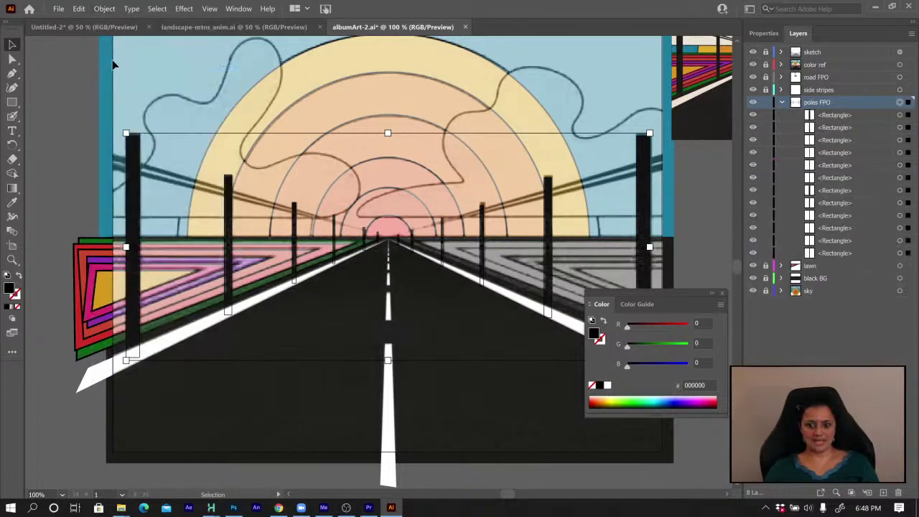
click(134, 177)
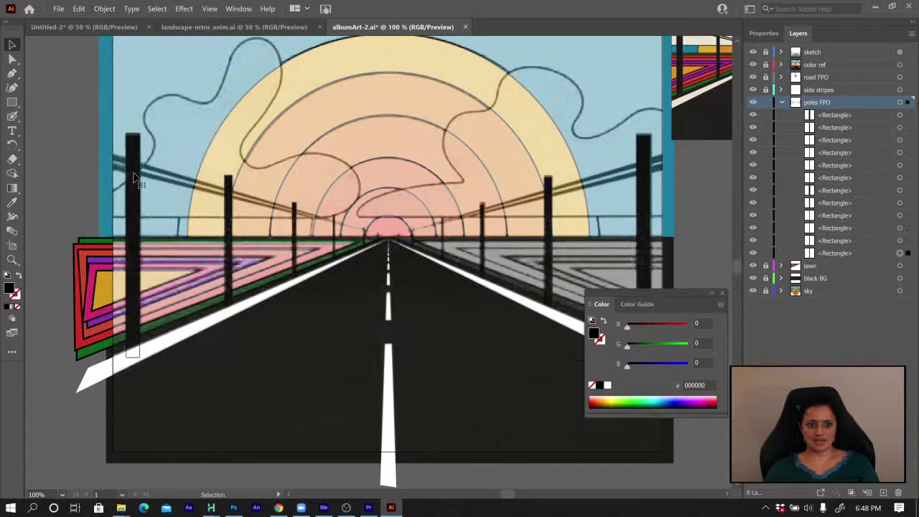
shift+click(646, 185)
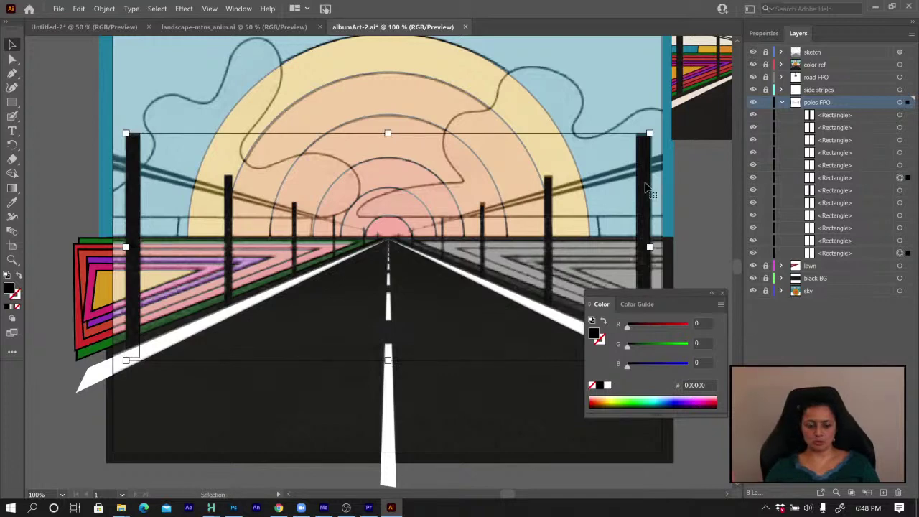
click(843, 180)
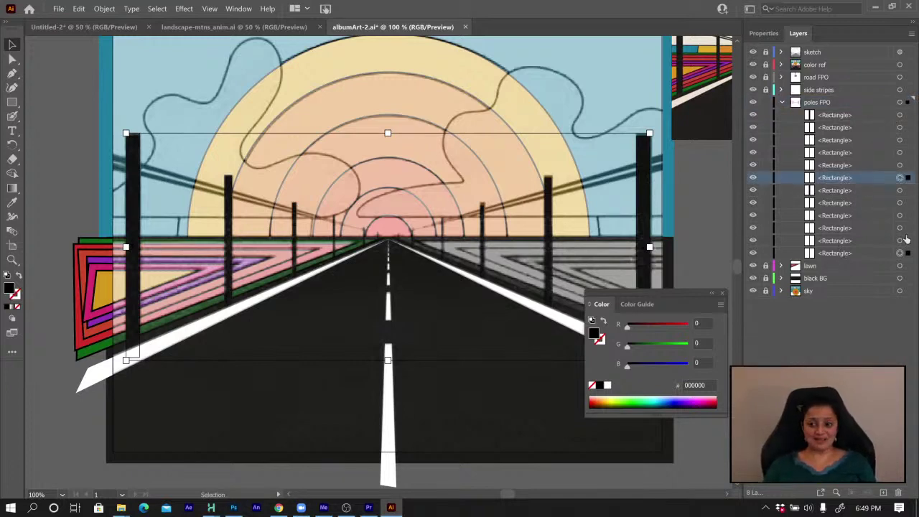
ctrl+click(840, 252)
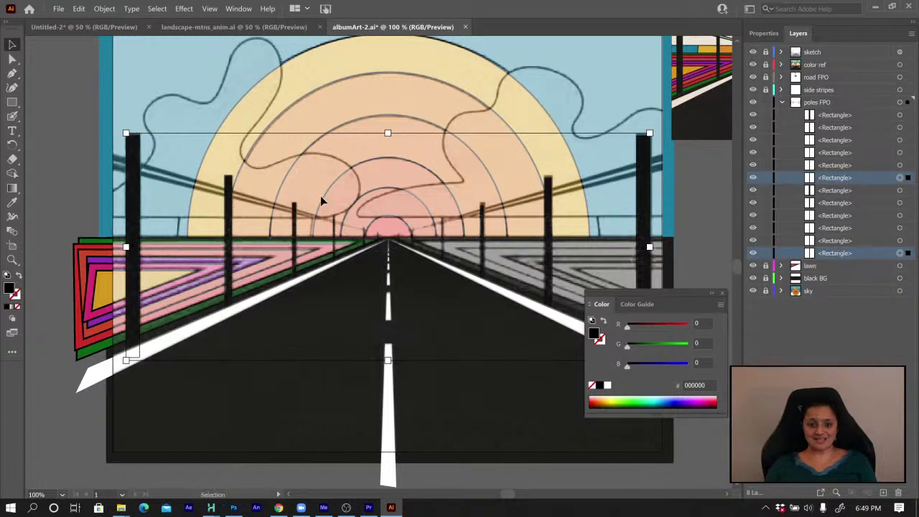
drag(840, 179, 838, 110)
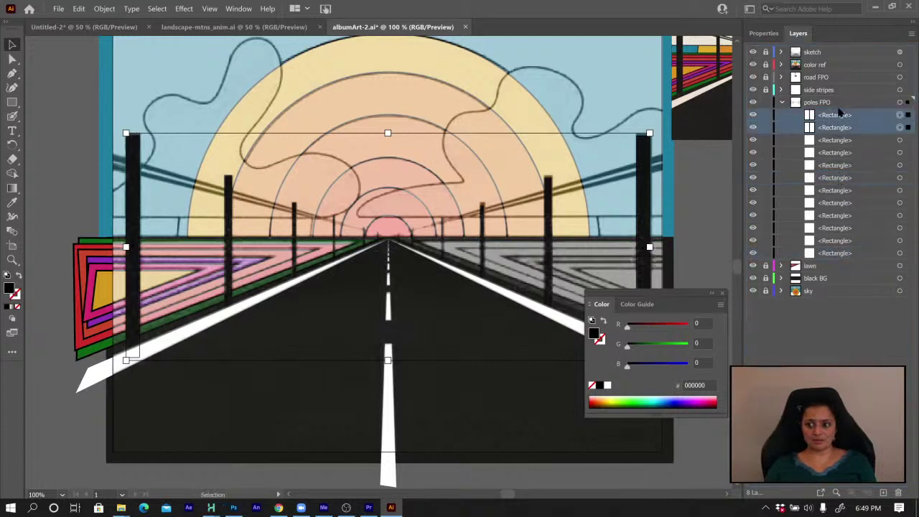
Create two new layers above poles FPO, moving the nearest right pole into Layer 10 and the nearest left pole into Layer 9
click(883, 493)
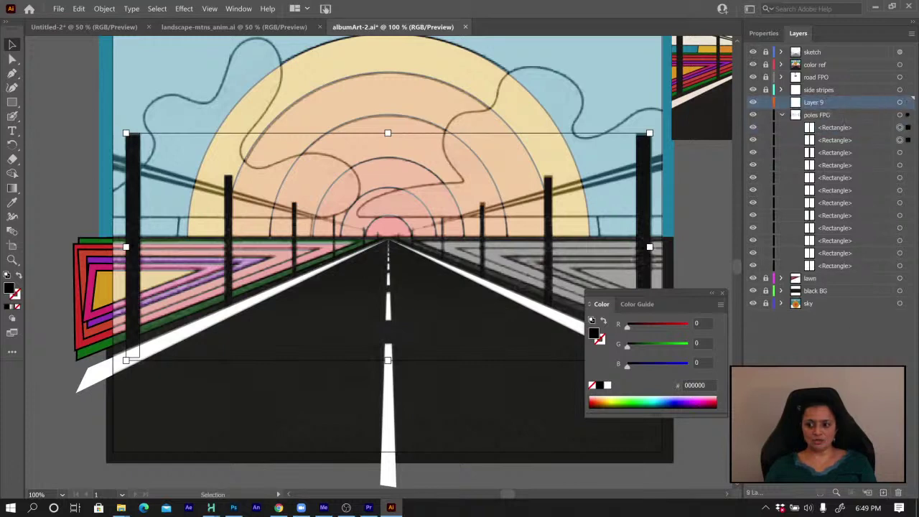
click(882, 493)
click(833, 142)
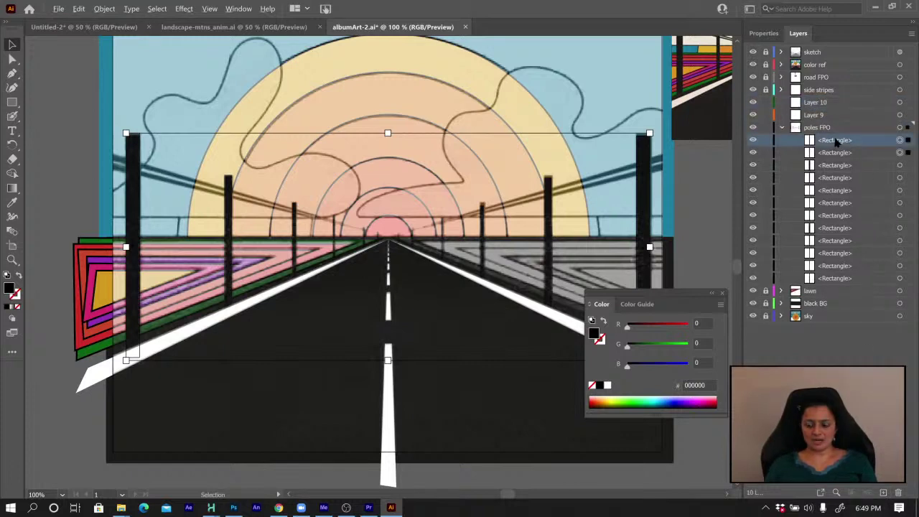
drag(835, 142, 825, 103)
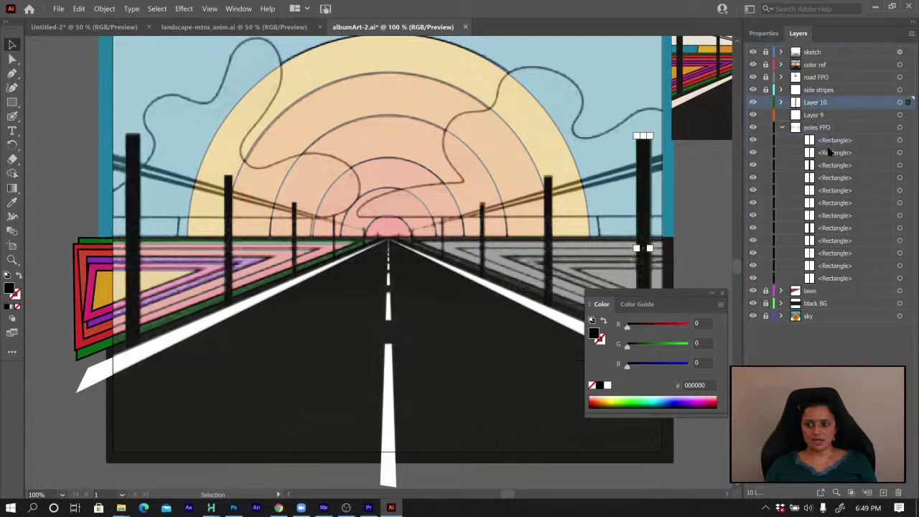
click(832, 153)
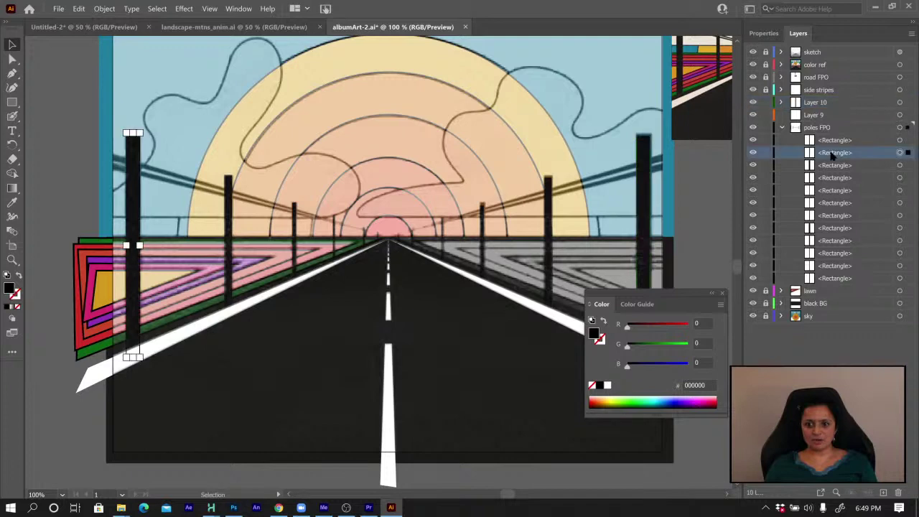
drag(832, 152, 829, 117)
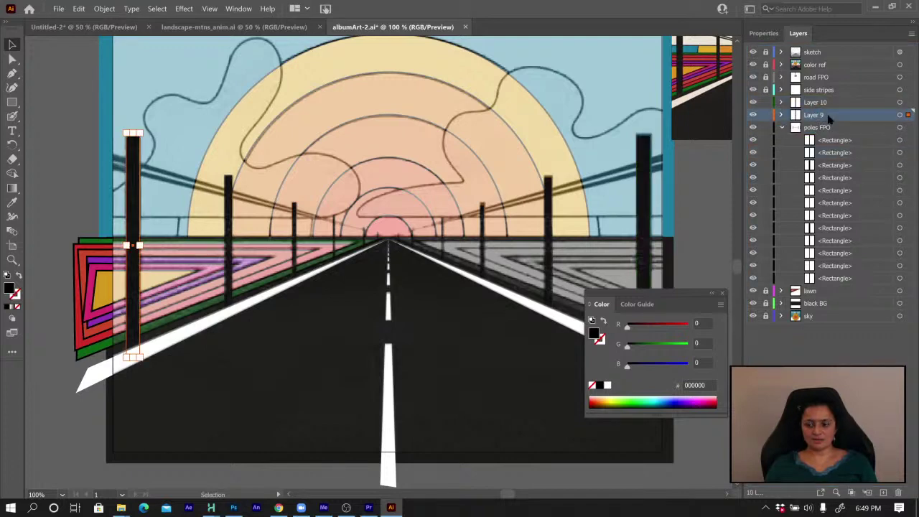
click(781, 127)
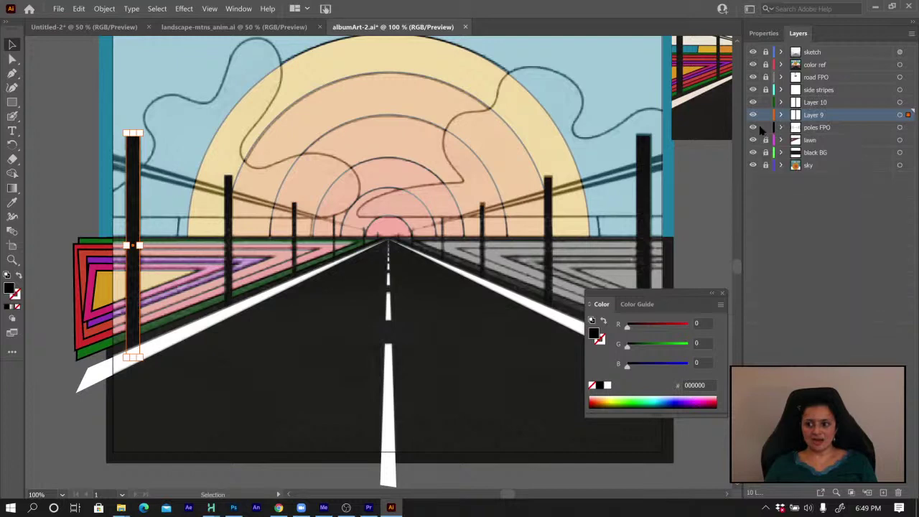
Hide the sketch, Layer 9, Layer 10 and poles FPO layers
click(753, 52)
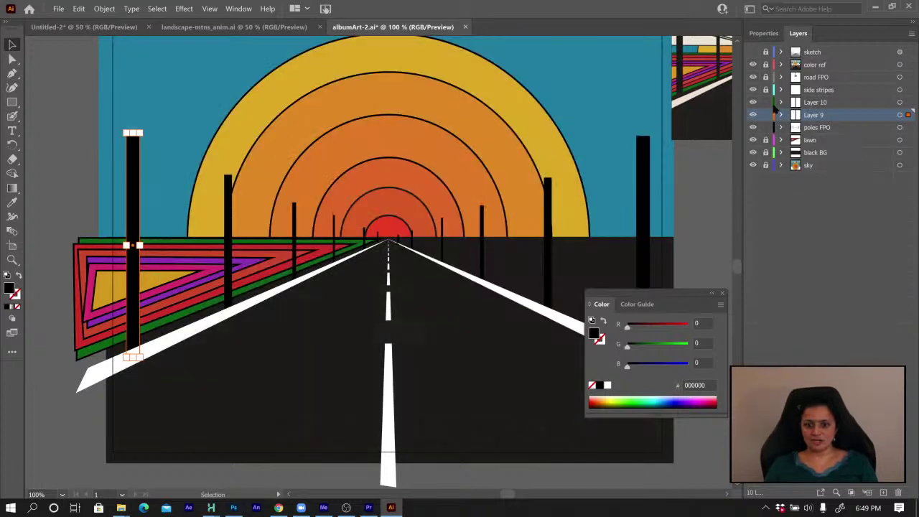
click(753, 116)
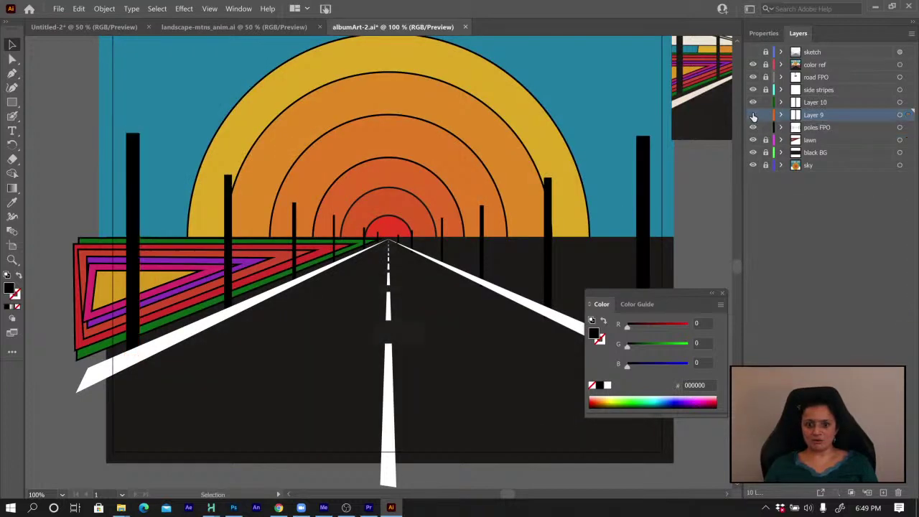
click(752, 102)
click(753, 127)
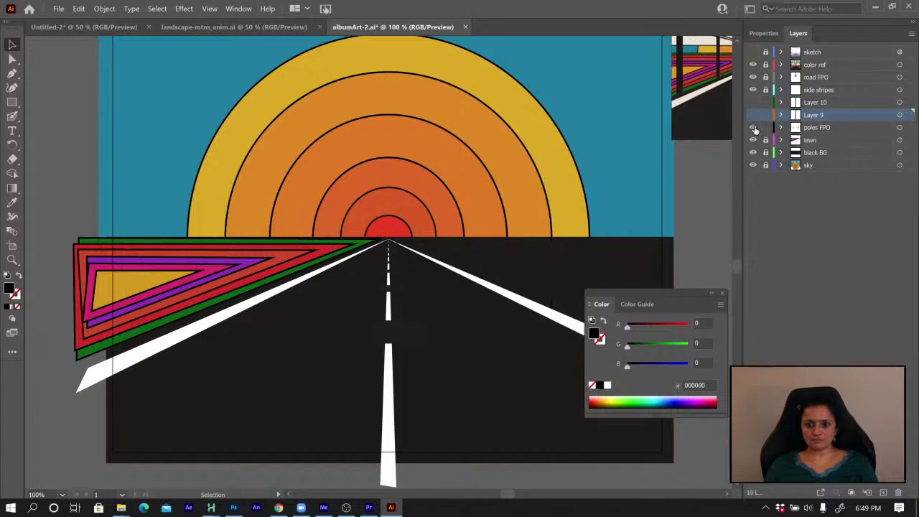
click(752, 127)
Show Layer 9 on its own among the pole layers and rename it L pole
click(753, 117)
click(753, 127)
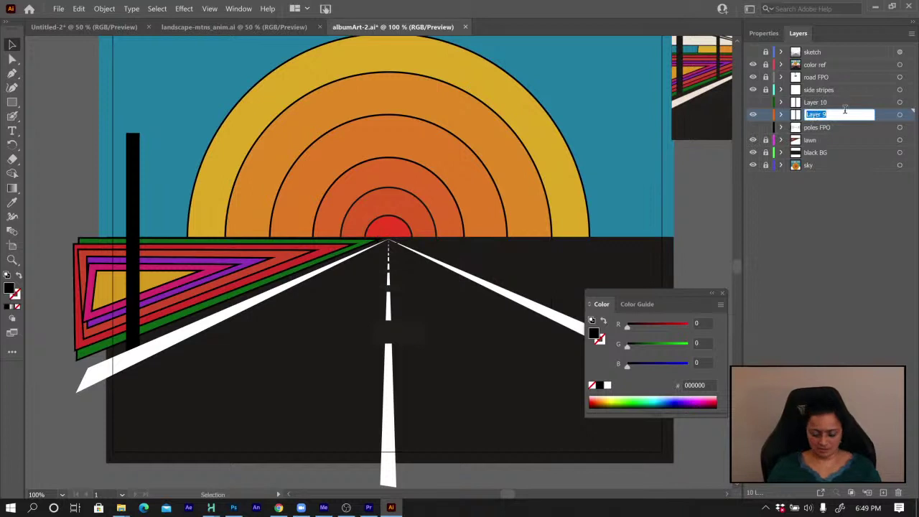
text(L pole)
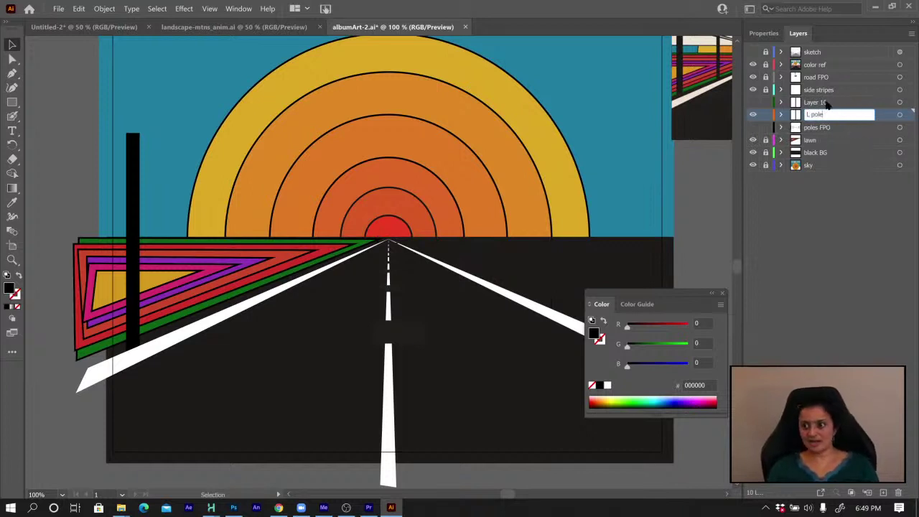
Show Layer 10 in place of the L pole layer and rename it R pole
click(748, 104)
click(753, 102)
click(752, 115)
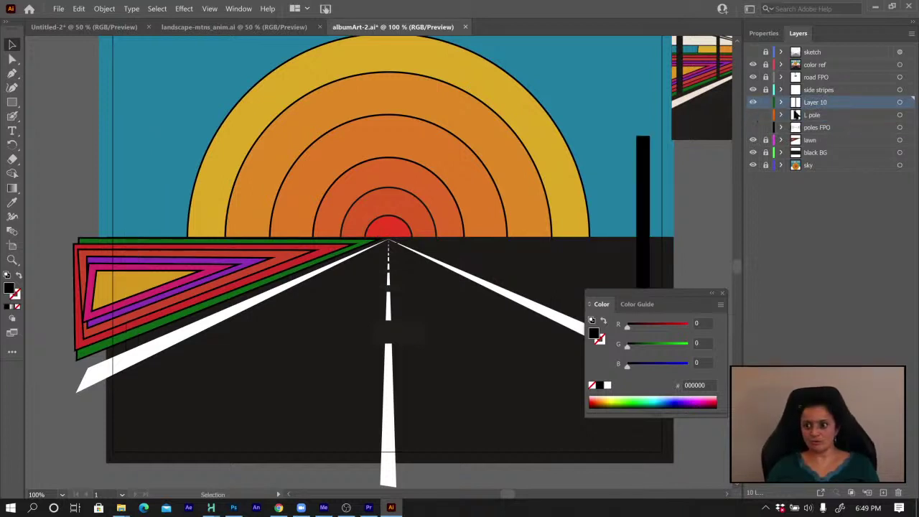
double_click(816, 103)
text(R)
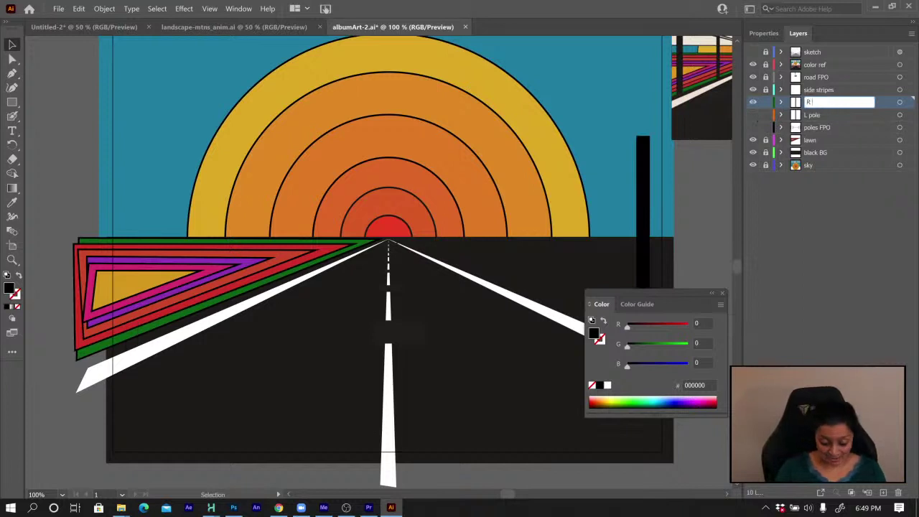
text( pole)
key(Return)
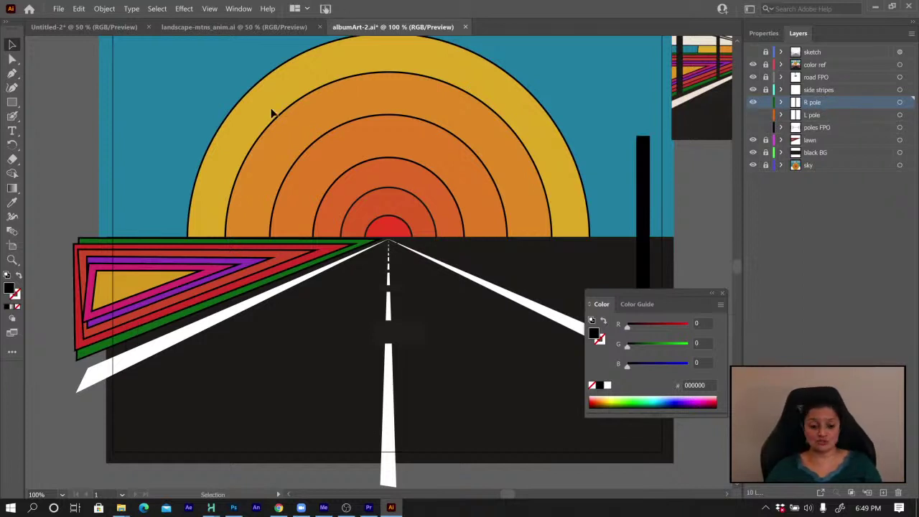
Switch to File Explorer and open the promoMaterials folder inside 10-LeonBridges
mouse_move(121, 508)
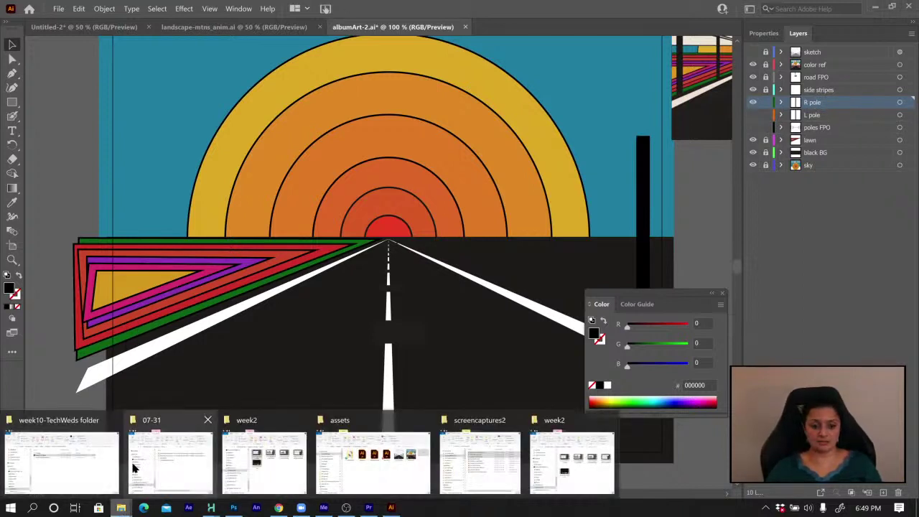
click(373, 463)
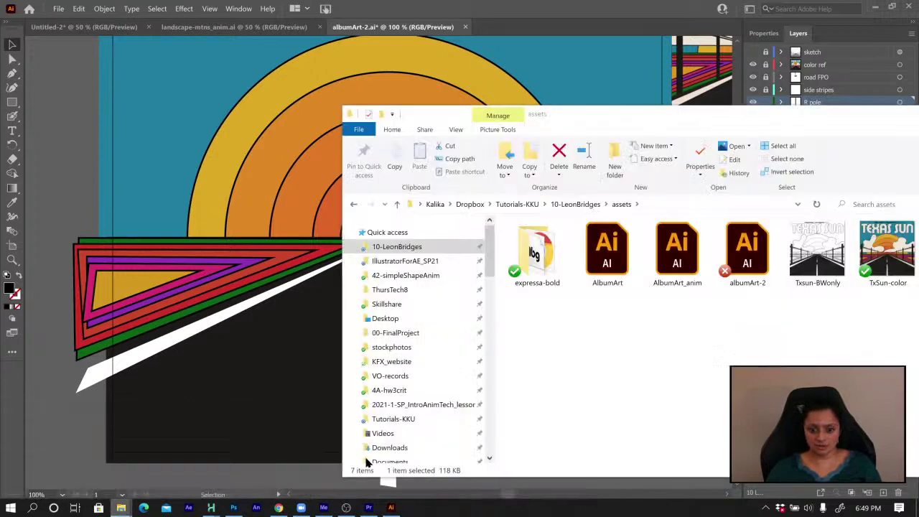
click(583, 205)
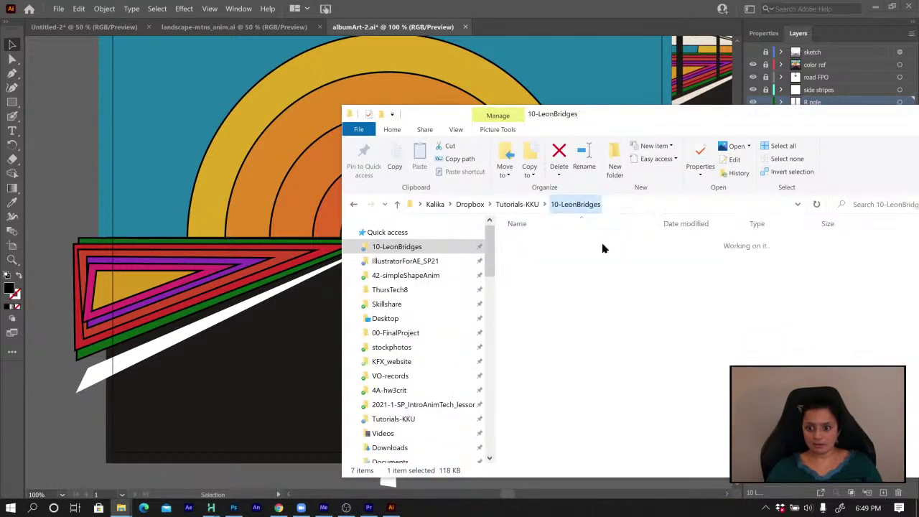
double_click(544, 305)
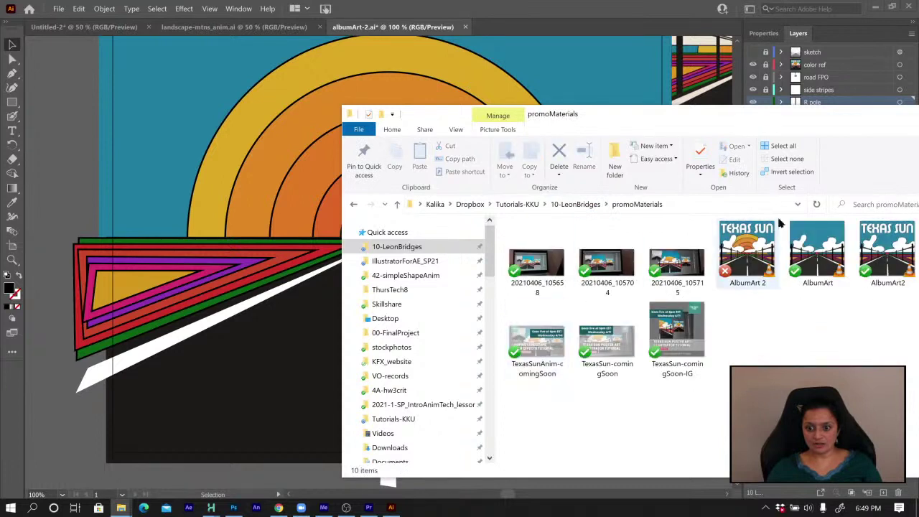
drag(807, 120, 599, 89)
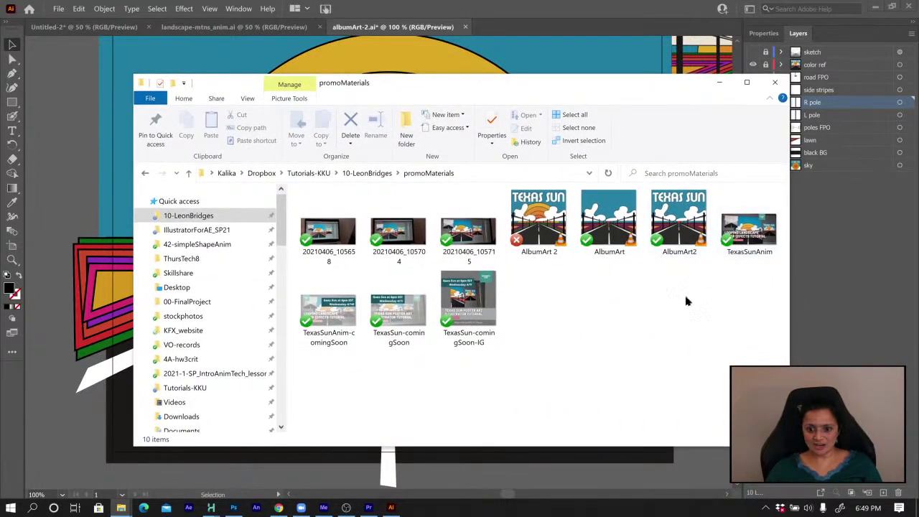
Play the AlbumArt 2 video to review the finished animation, then close it and return to Illustrator
click(681, 215)
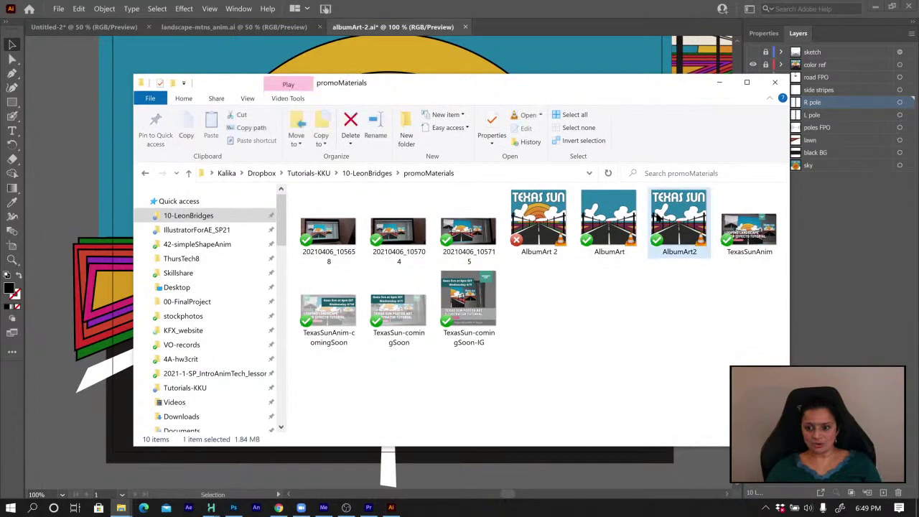
click(540, 222)
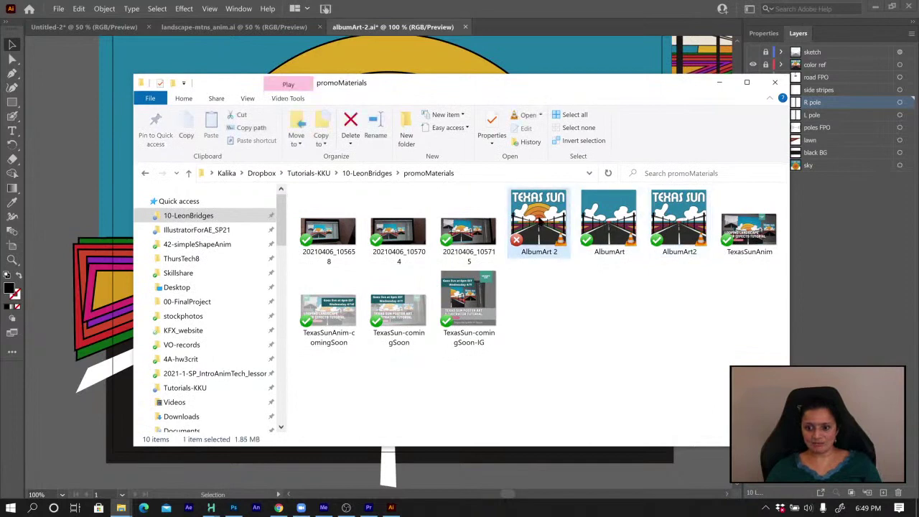
double_click(546, 224)
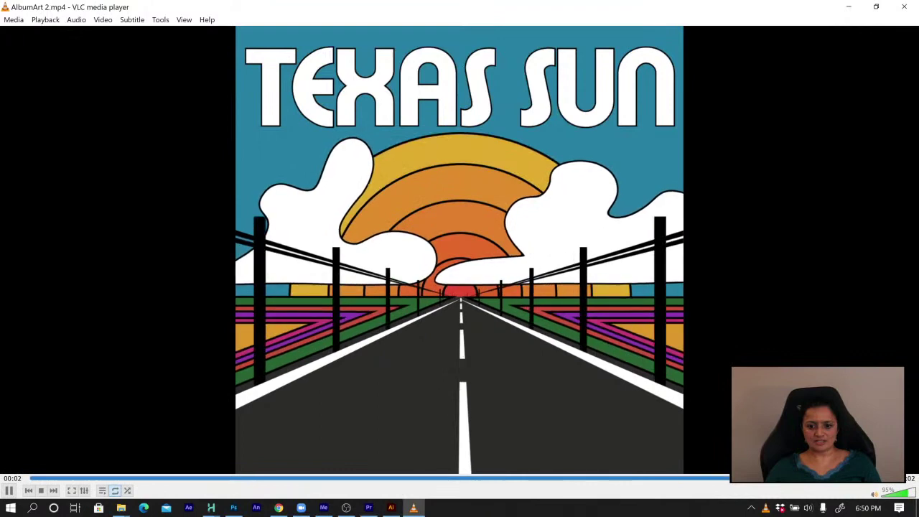
click(904, 6)
click(177, 51)
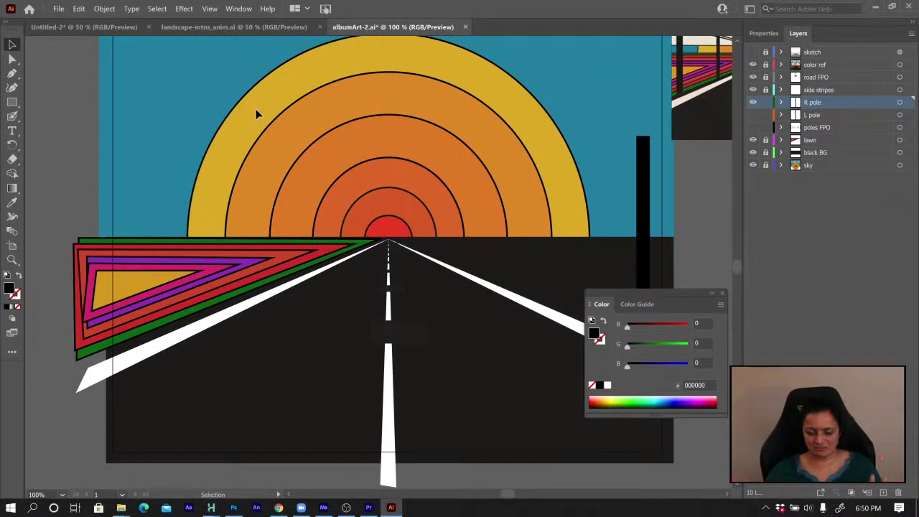
Show the poles FPO and sketch layers while keeping the R pole and L pole layers hidden
drag(752, 127, 753, 112)
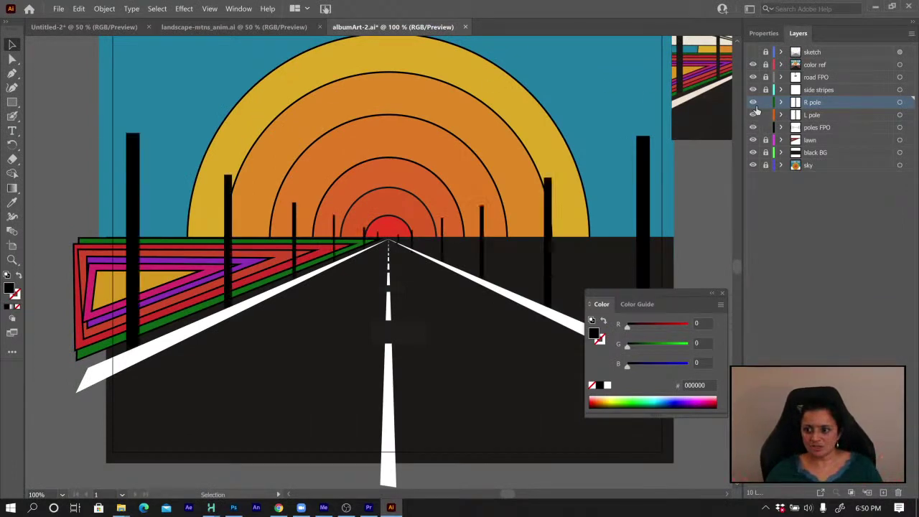
click(753, 52)
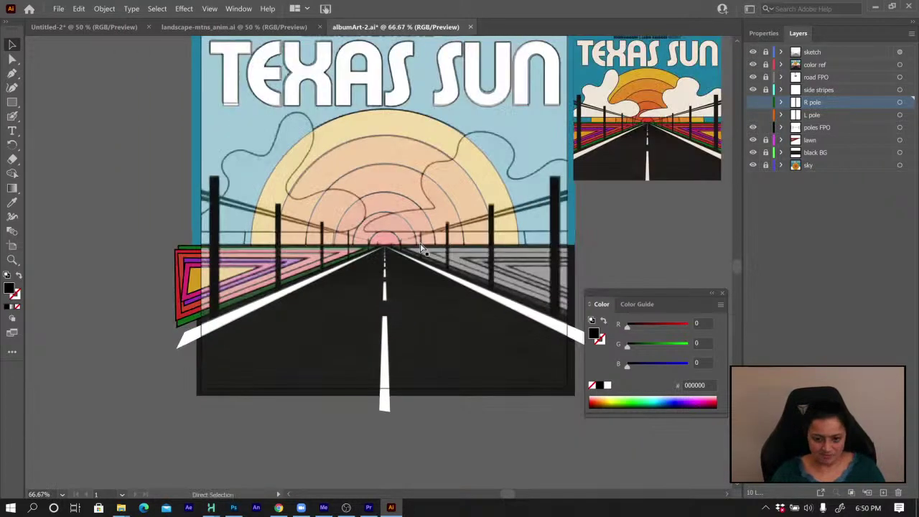
key(ctrl+minus)
drag(272, 264, 252, 303)
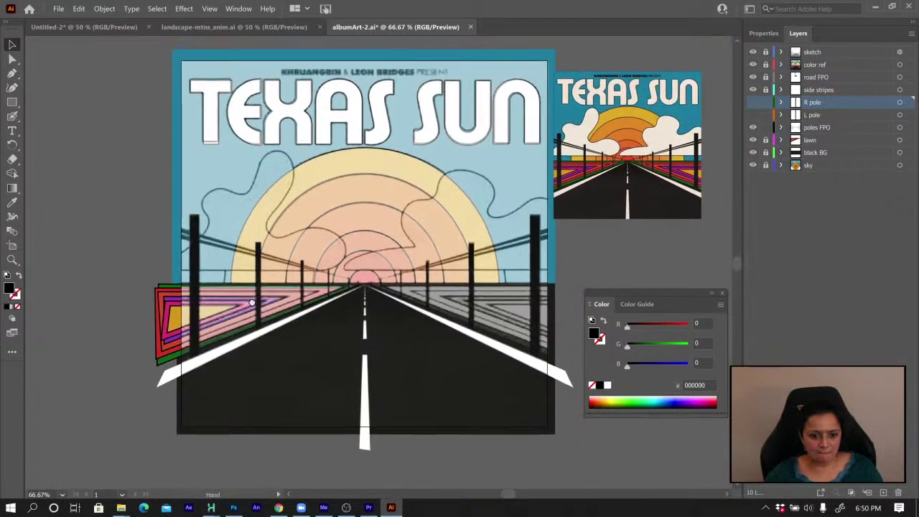
Unlock and expand the side stripes layer and check which artwork its two paths hold
click(781, 90)
click(829, 102)
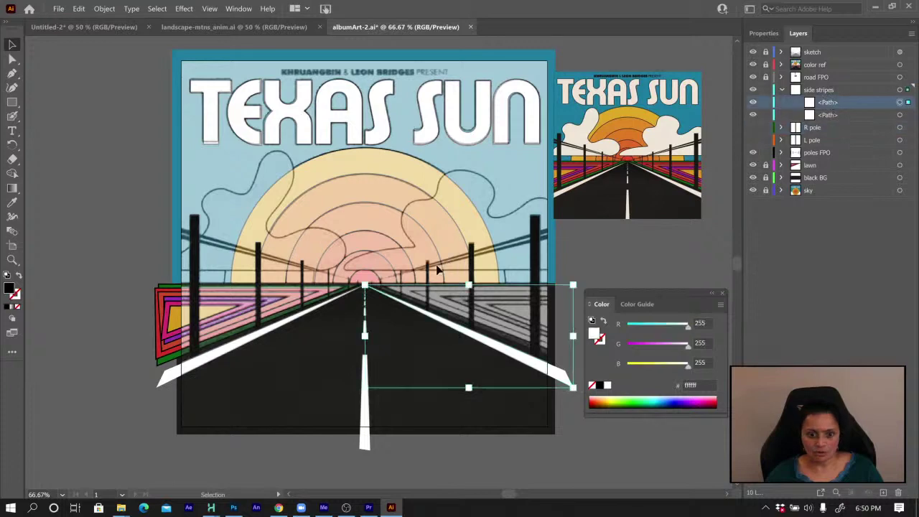
alt+click(820, 90)
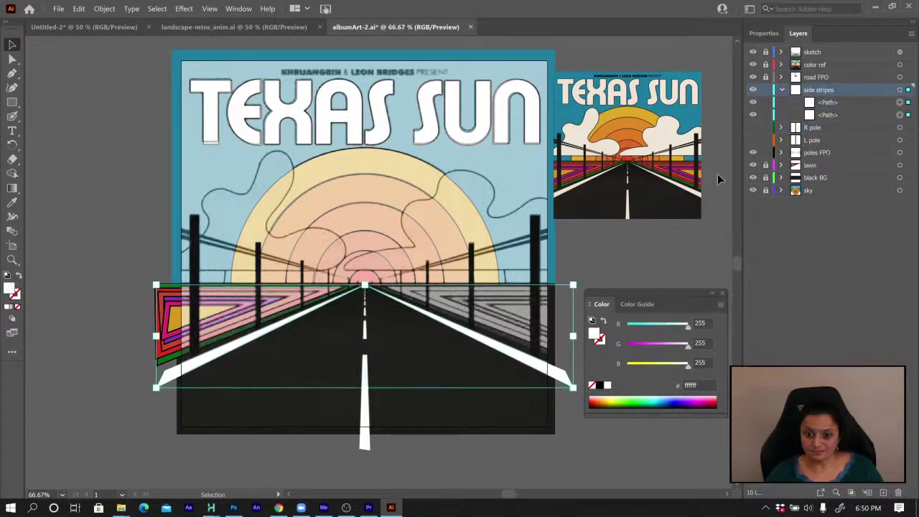
click(128, 225)
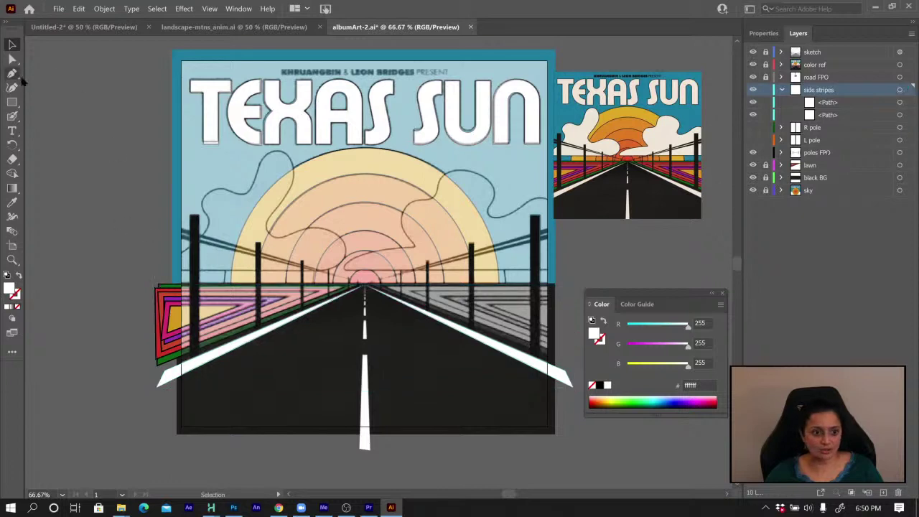
click(601, 387)
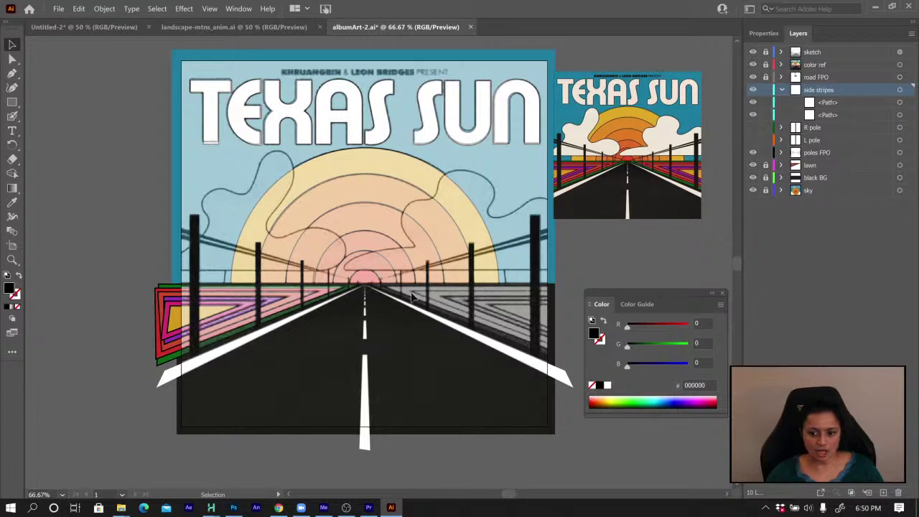
click(12, 74)
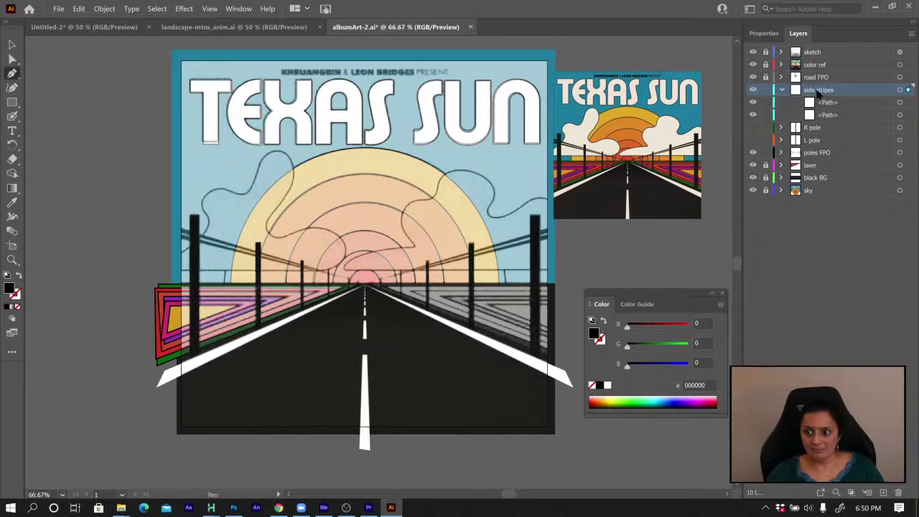
alt+click(816, 94)
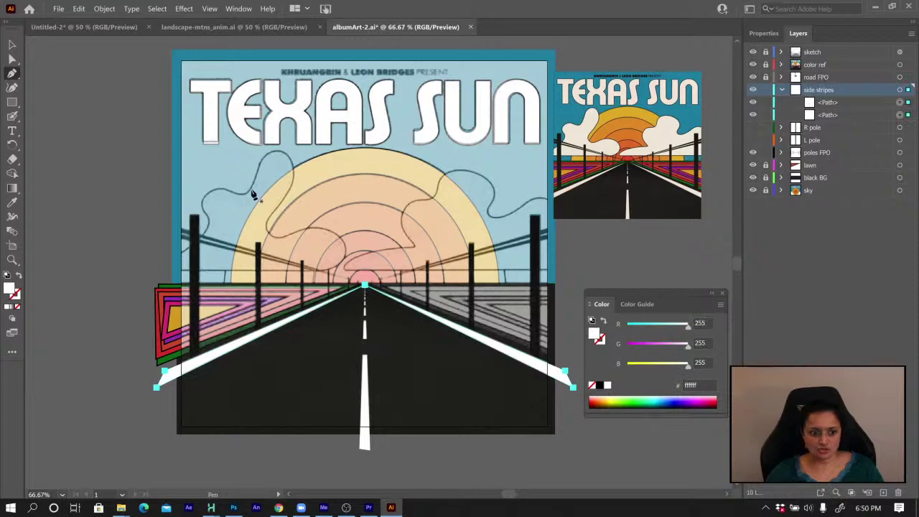
key(ctrl+shift+a)
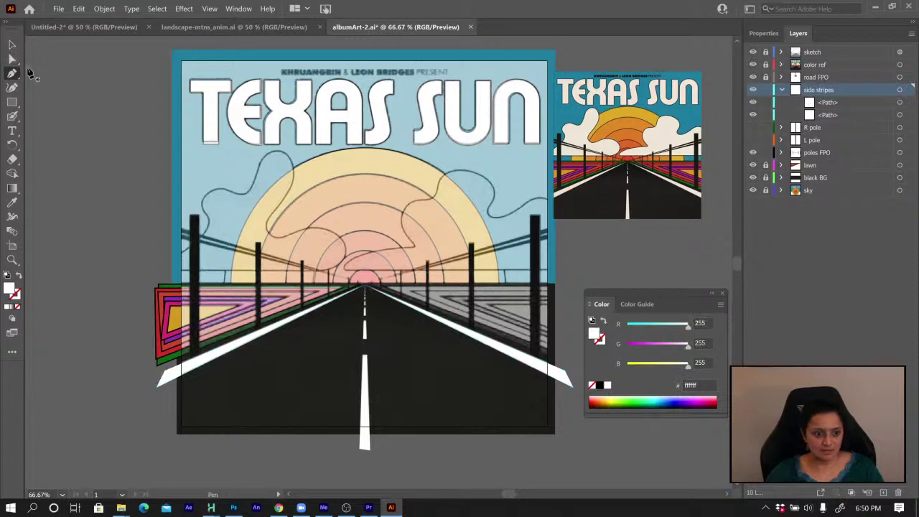
click(12, 46)
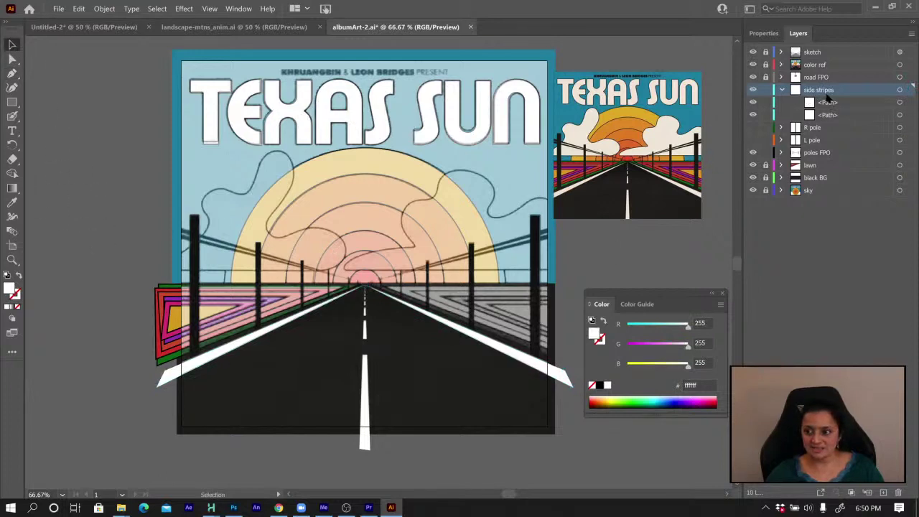
alt+click(824, 91)
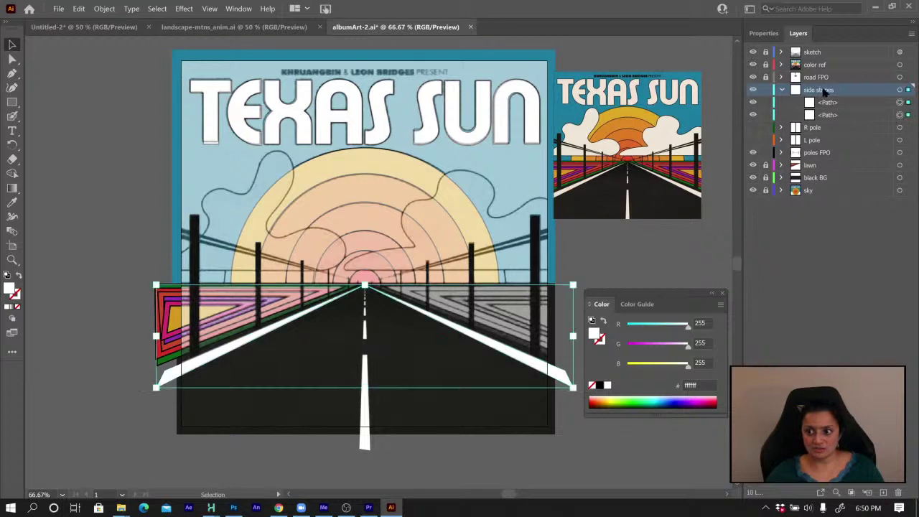
click(107, 147)
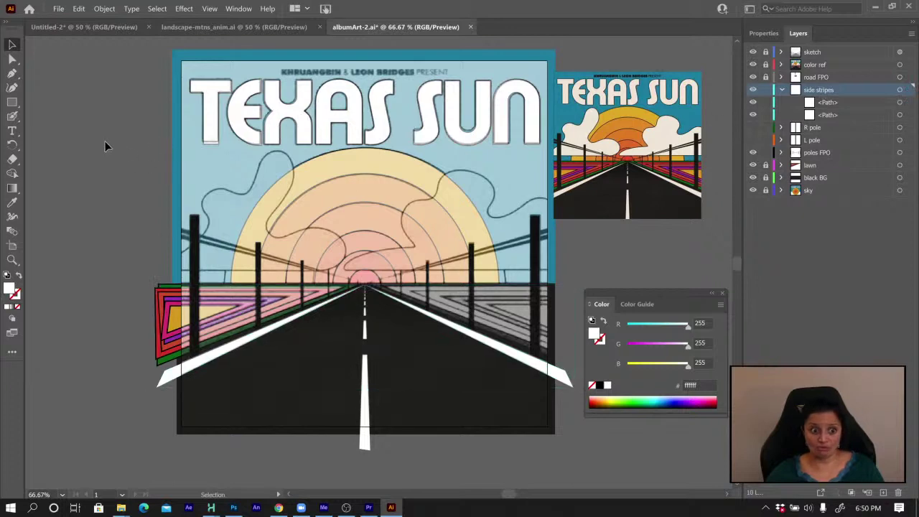
With a black fill, draw the upper left cable with the Pen tool as a thin wedge from beyond the artboard edge to the vanishing point
click(600, 386)
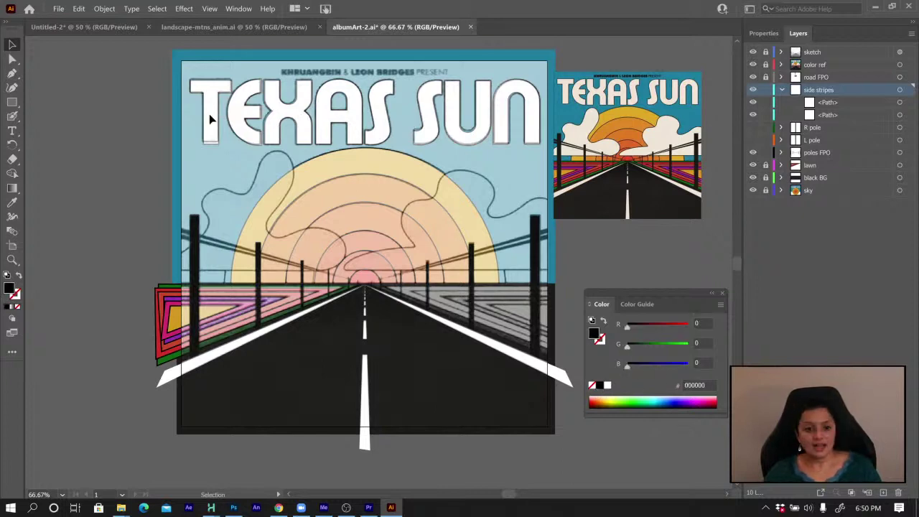
click(12, 72)
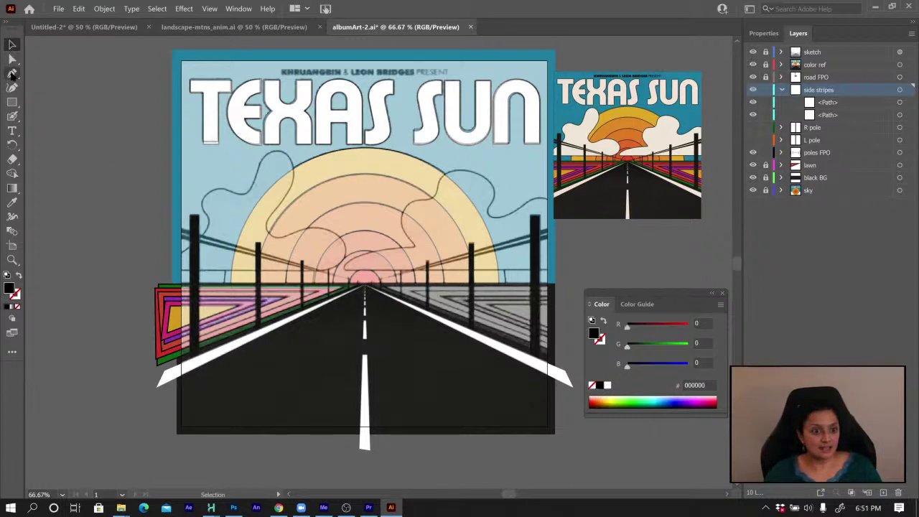
click(176, 227)
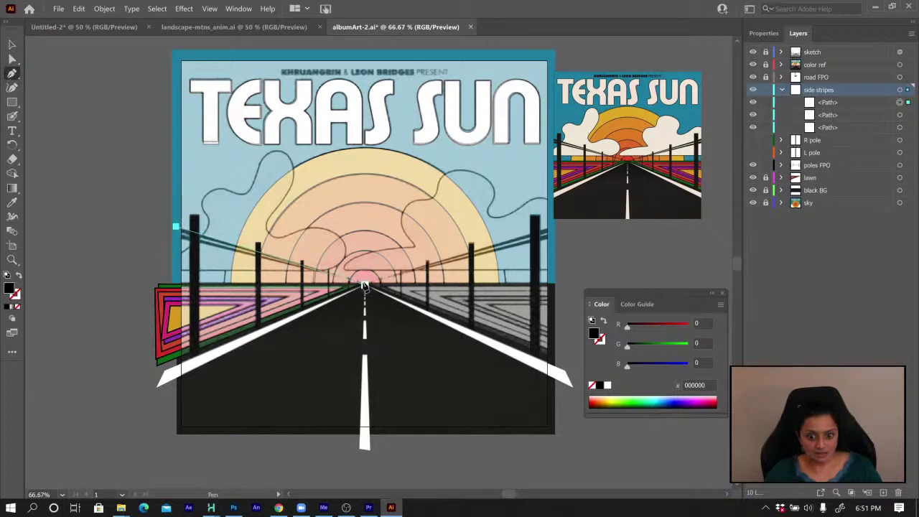
click(364, 286)
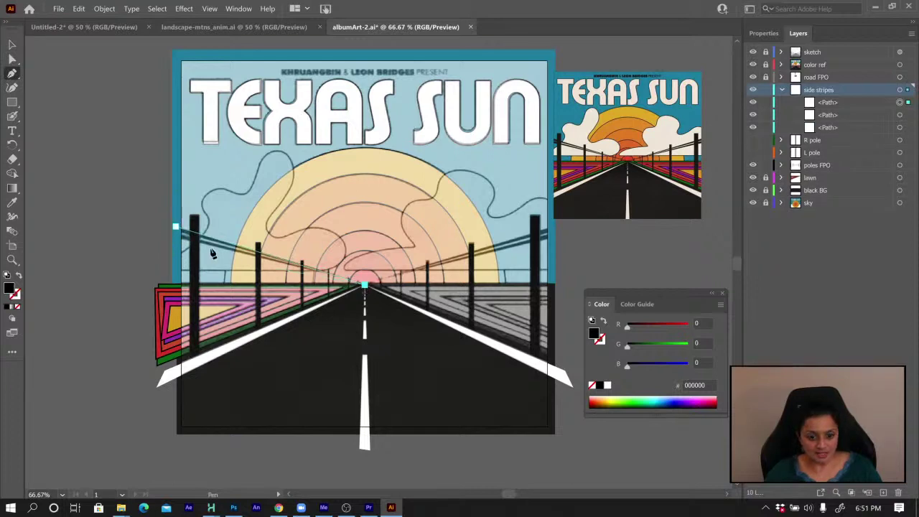
click(164, 227)
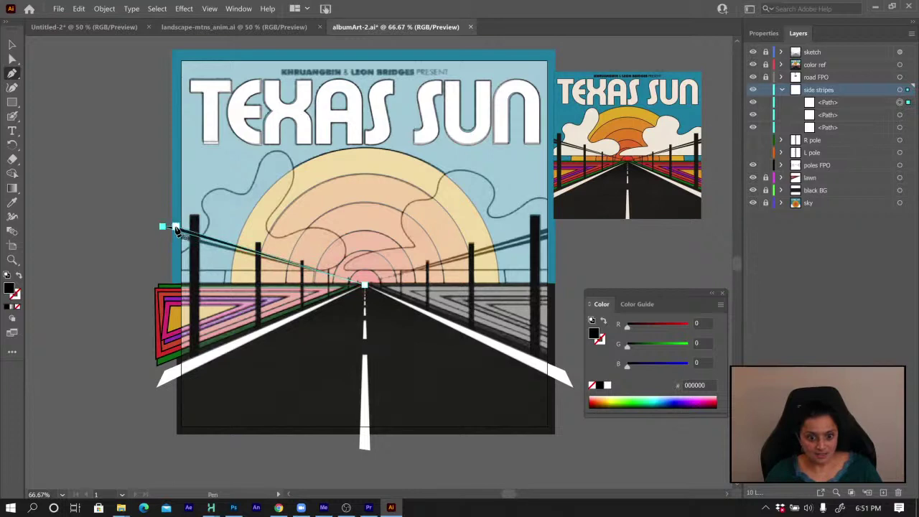
click(176, 227)
Draw the lower left cable as a second thin black wedge running to the vanishing point, and deselect it
click(163, 231)
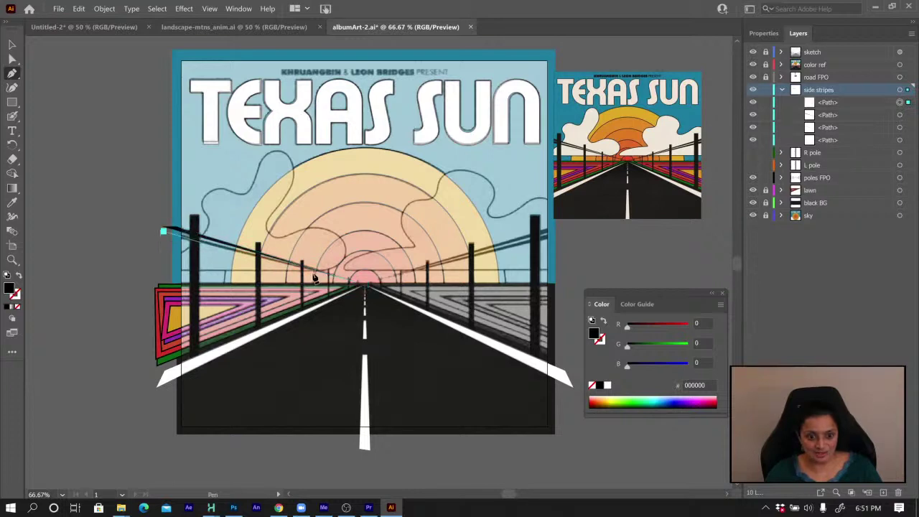
click(360, 286)
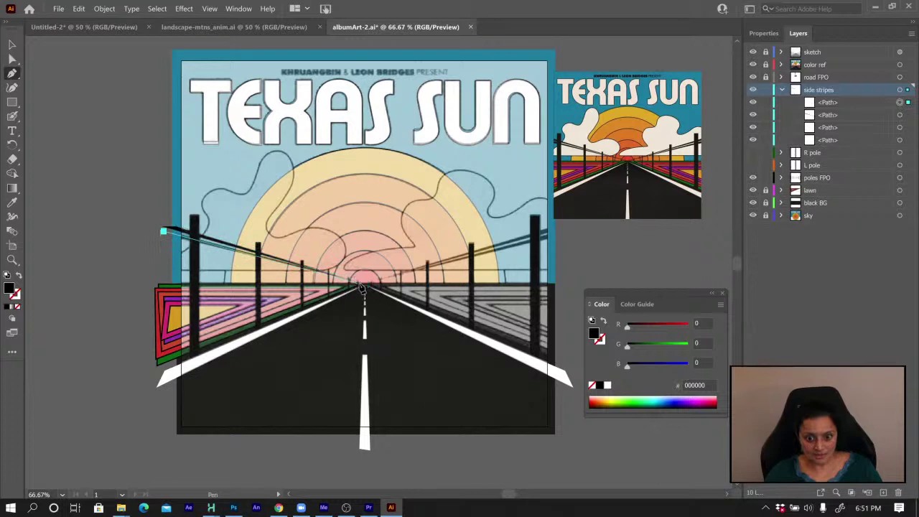
click(153, 232)
click(164, 232)
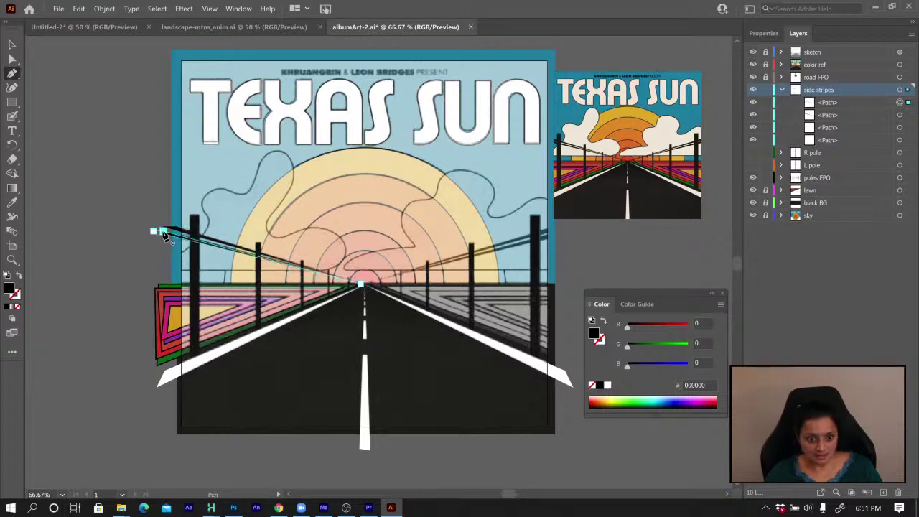
key(a)
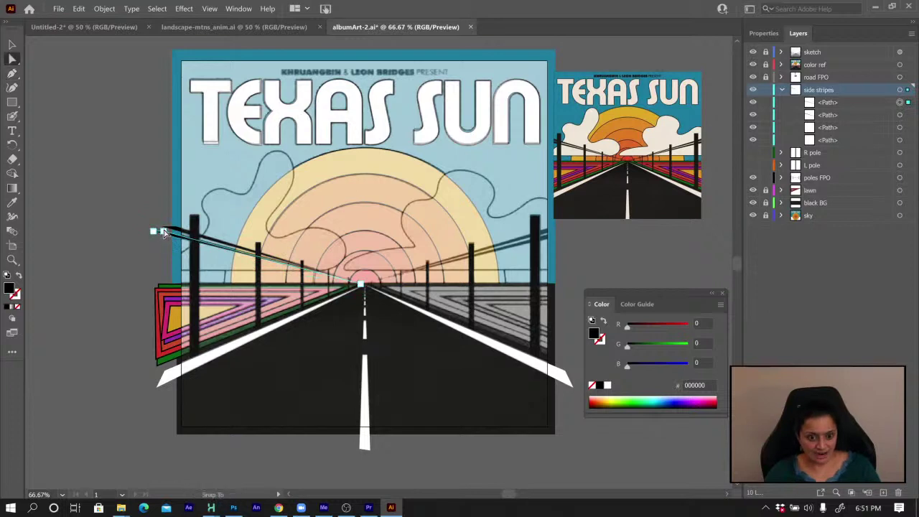
click(164, 232)
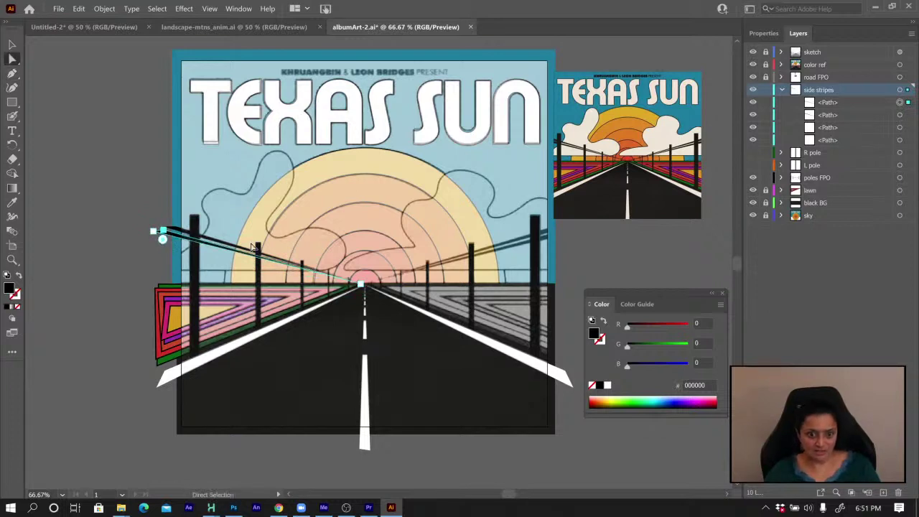
click(109, 294)
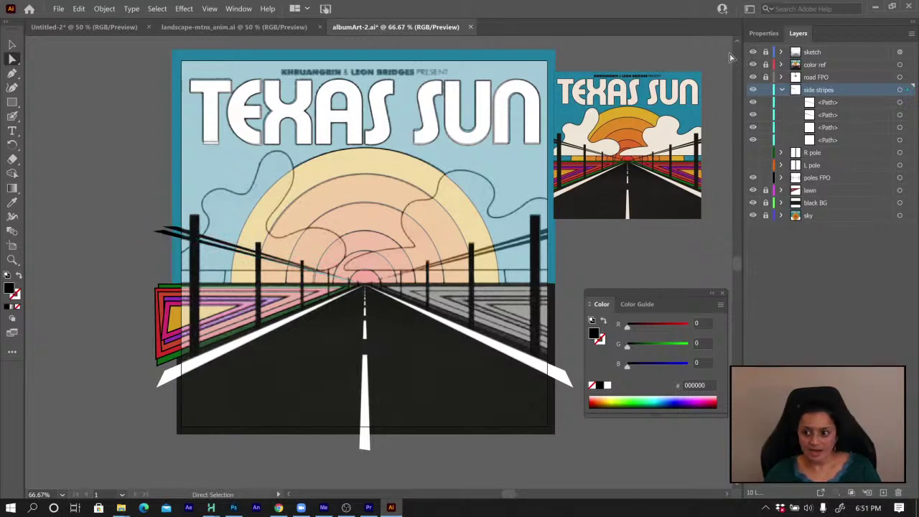
Toggle the sketch layer's visibility to compare the two drawn cables with the sketch
click(753, 52)
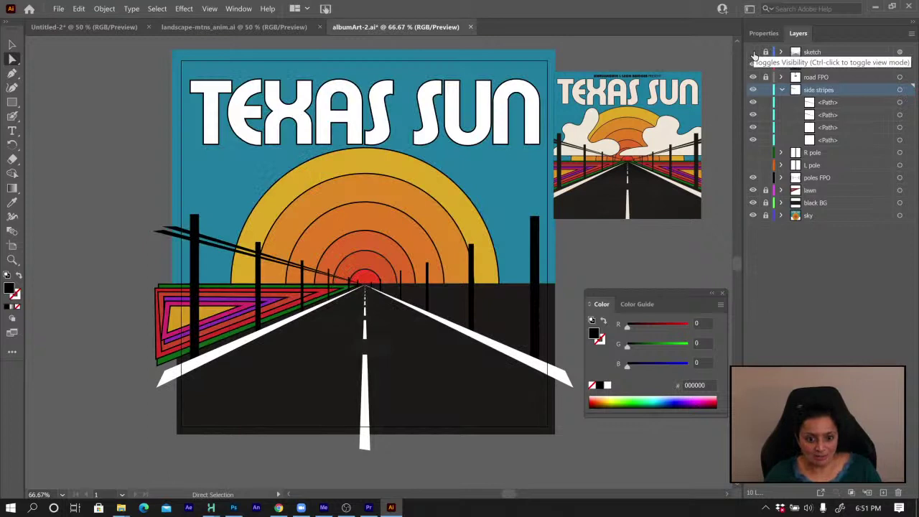
click(753, 52)
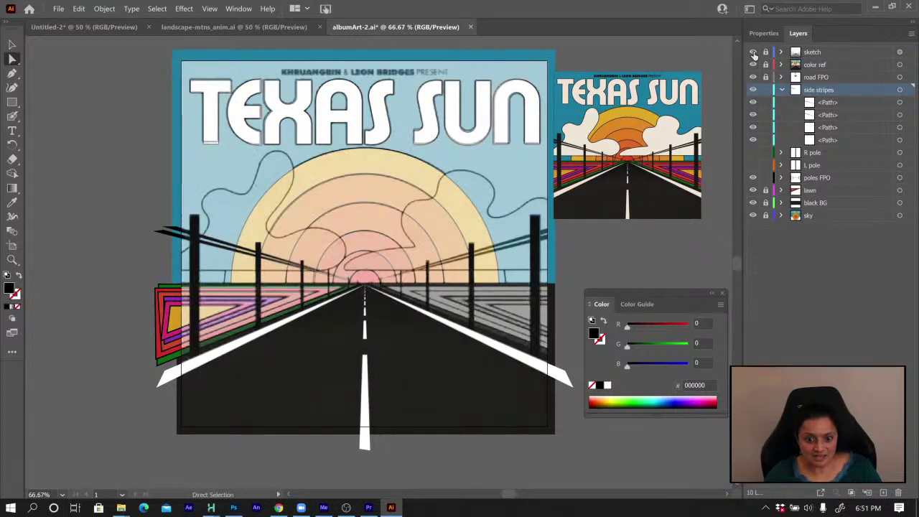
click(752, 52)
click(753, 52)
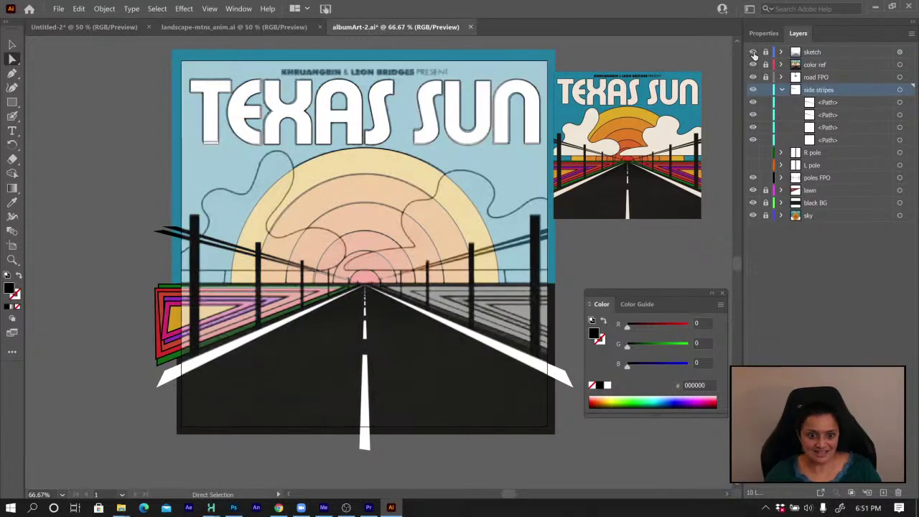
Select both left cable paths in the side stripes layer and make a reflected copy across the vertical axis
click(829, 103)
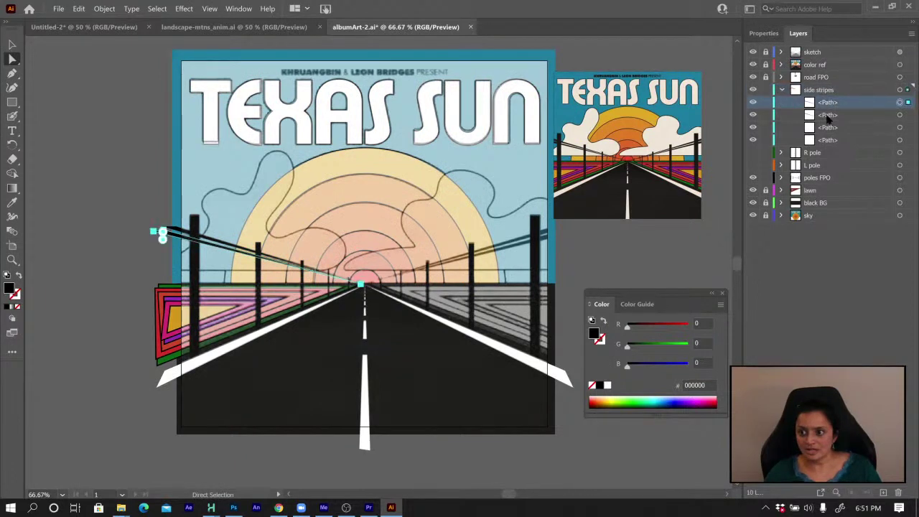
shift+click(828, 115)
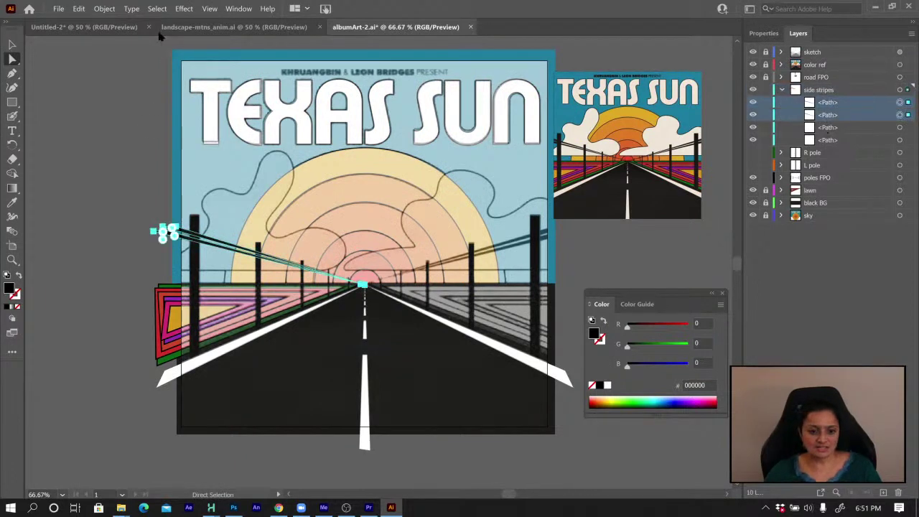
click(104, 8)
click(104, 8)
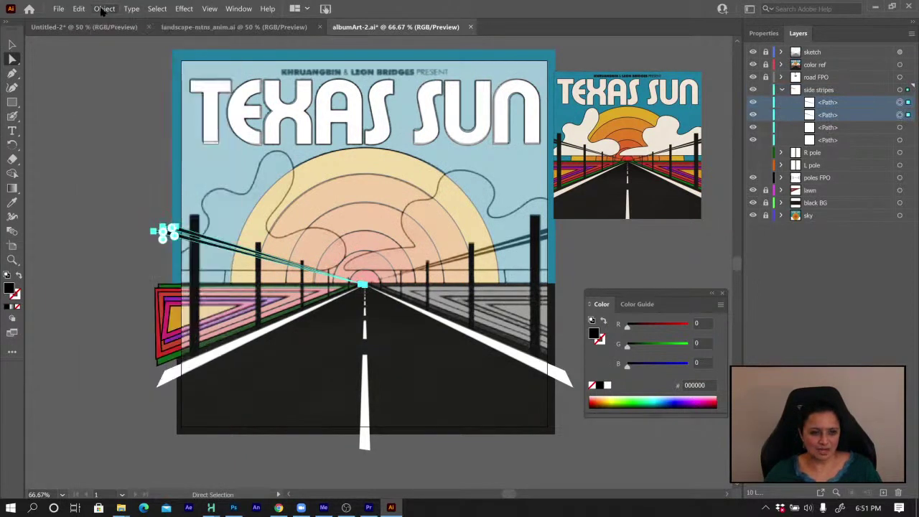
click(104, 8)
mouse_move(118, 23)
click(187, 9)
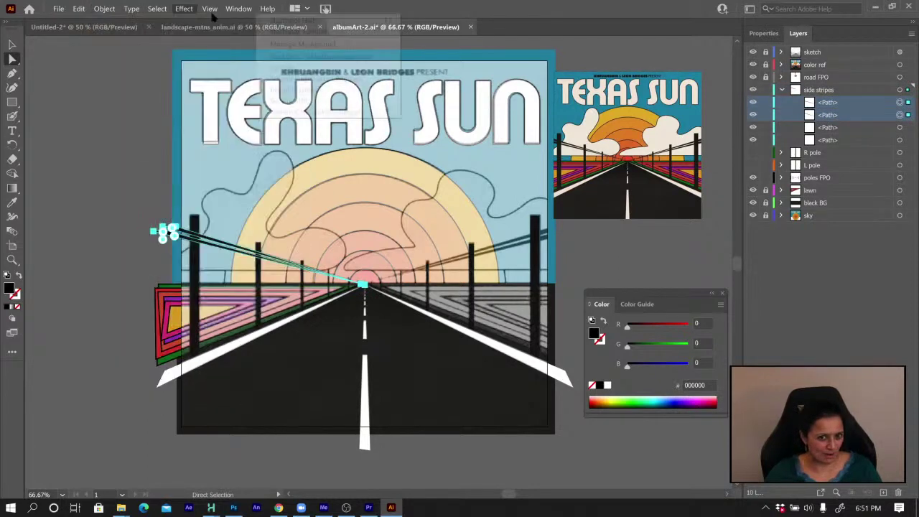
click(102, 9)
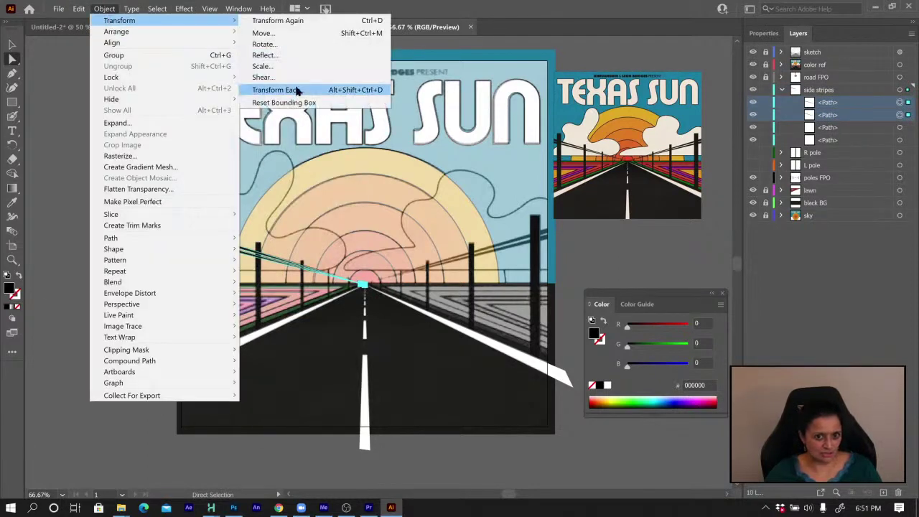
click(297, 56)
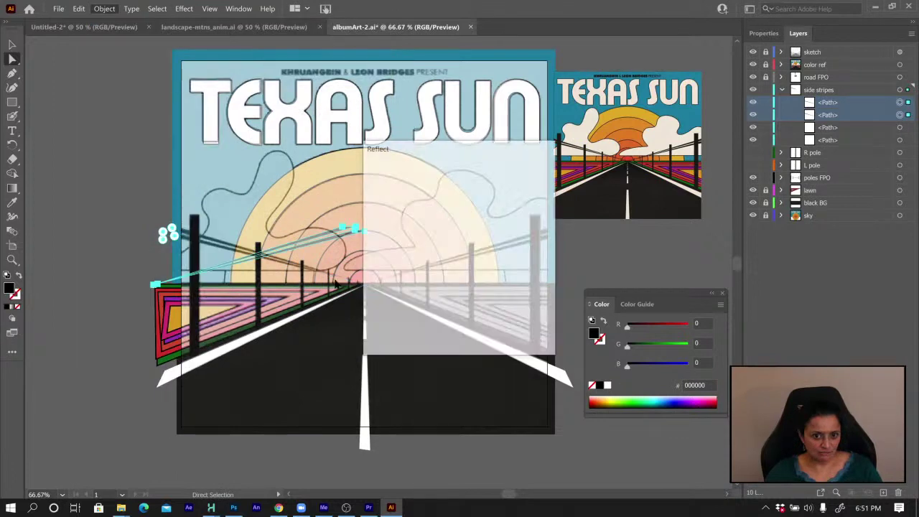
click(398, 332)
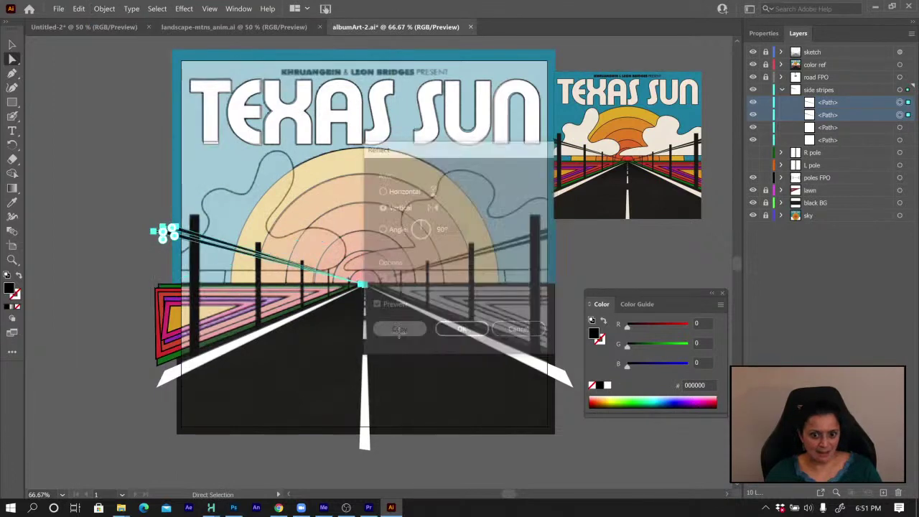
Move the mirrored cables onto the right-hand poles so they meet the vanishing point, and lock and collapse the side stripes layer
drag(287, 253, 488, 257)
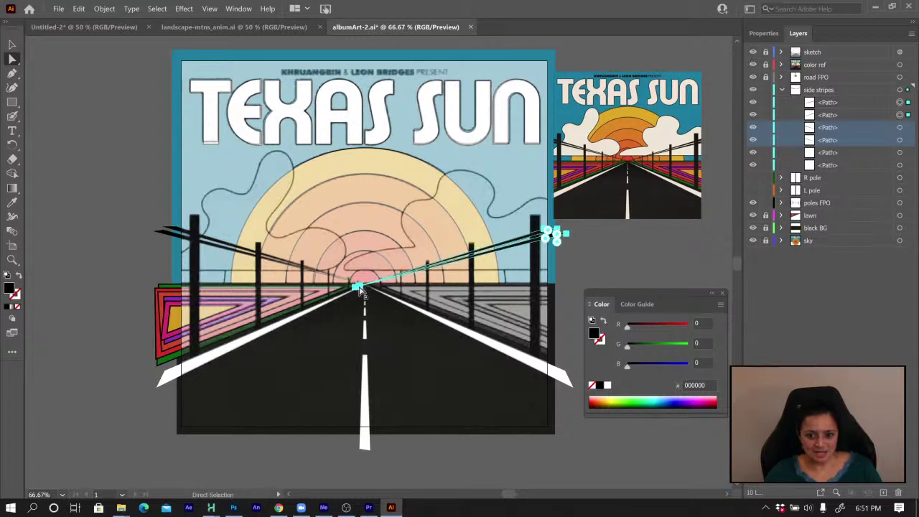
drag(361, 286, 372, 286)
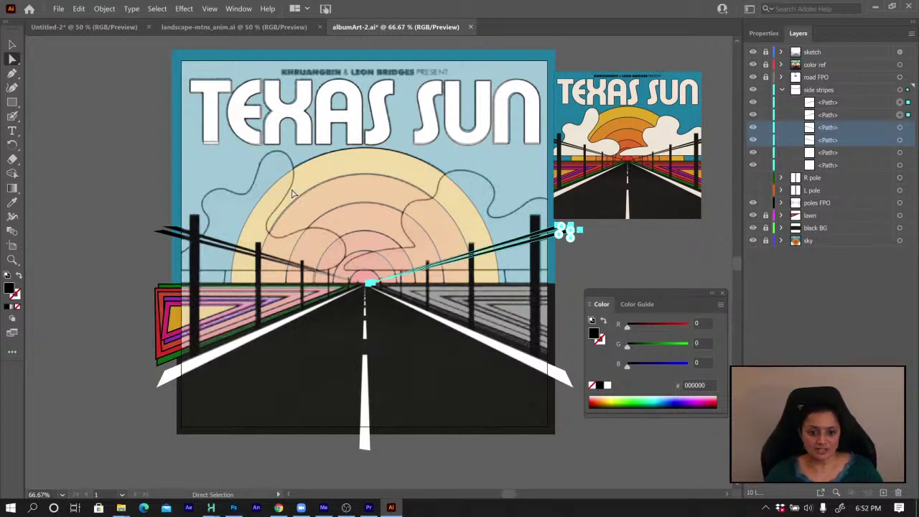
click(65, 81)
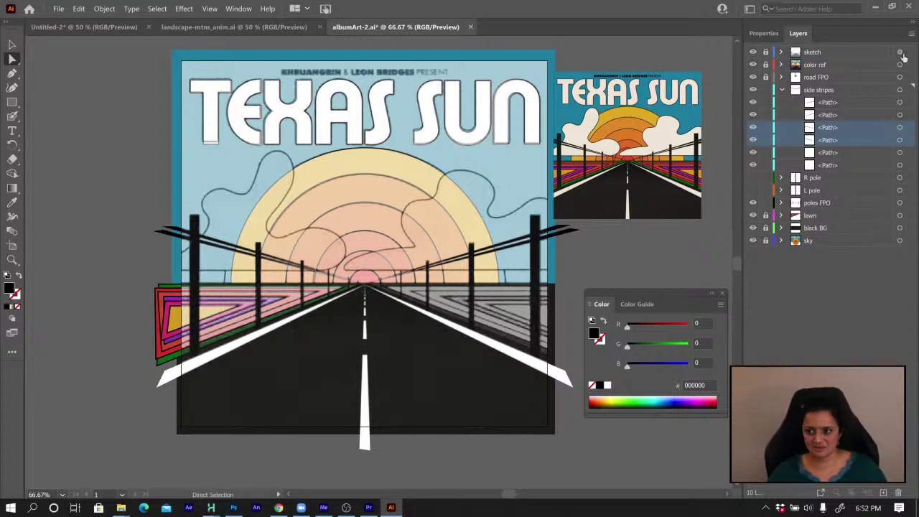
click(832, 90)
click(781, 89)
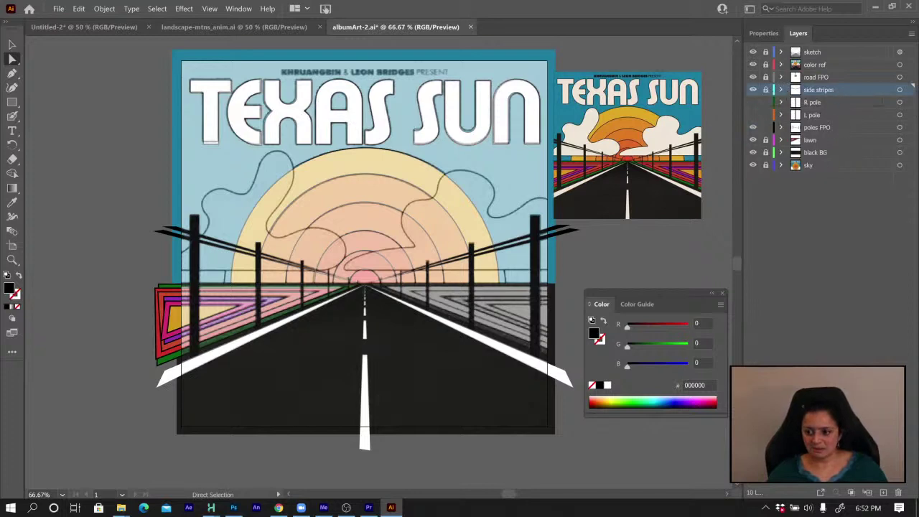
Add a new layer above the side stripes layer and reset the colours to the default white fill and black stroke
click(883, 492)
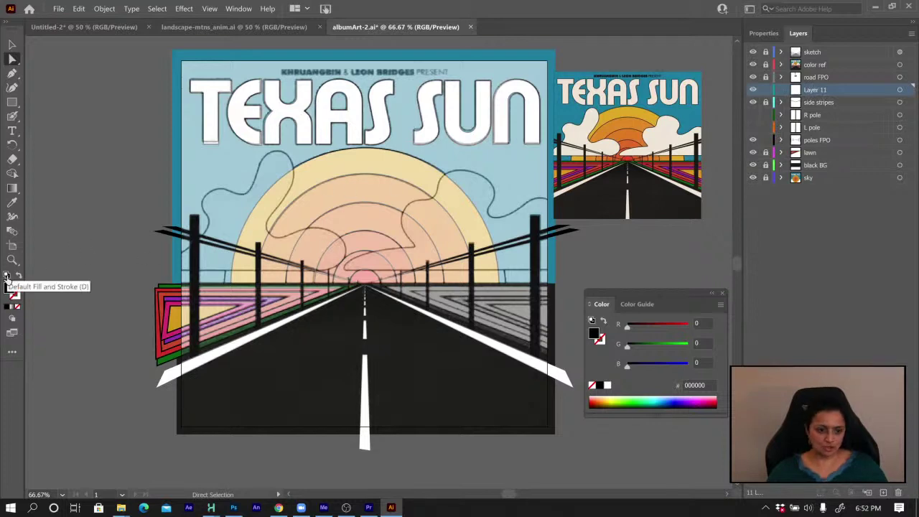
click(7, 277)
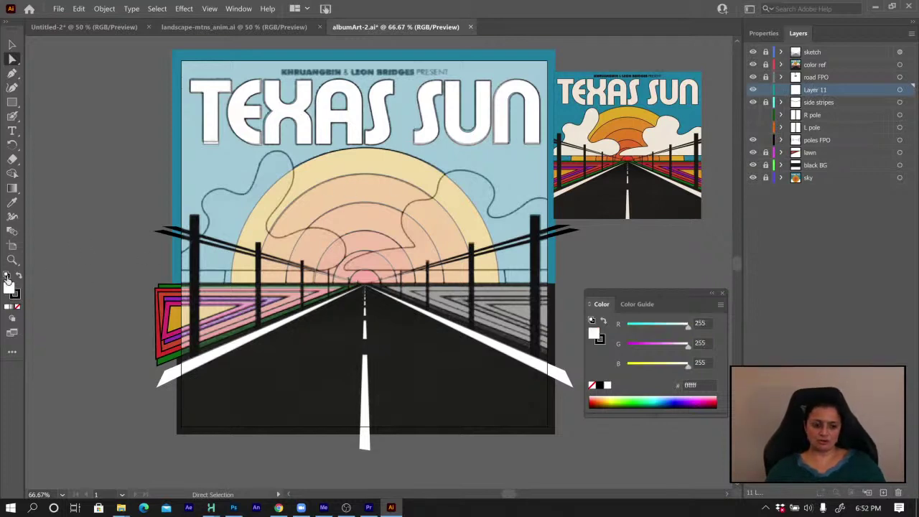
click(759, 33)
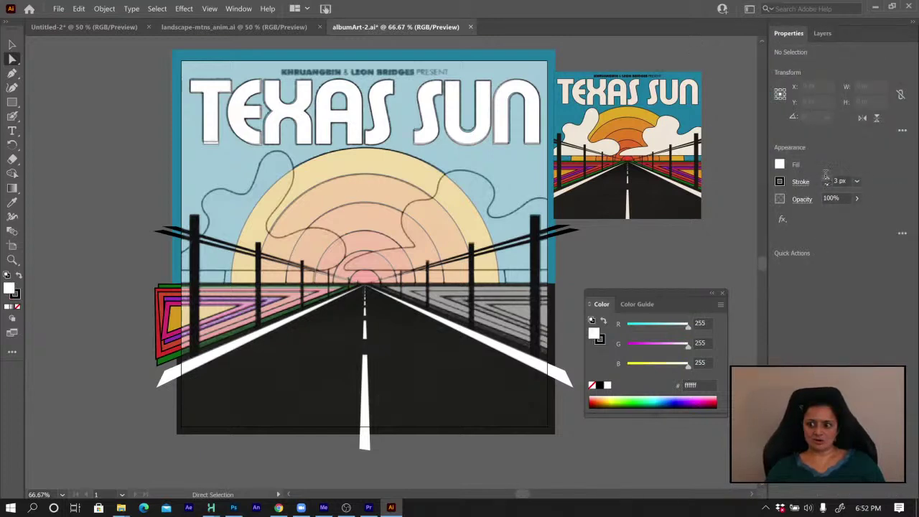
Start tracing the left cloud from the sketch with the Pen tool, covering its tall upper lobe and the inner curve below it
click(12, 74)
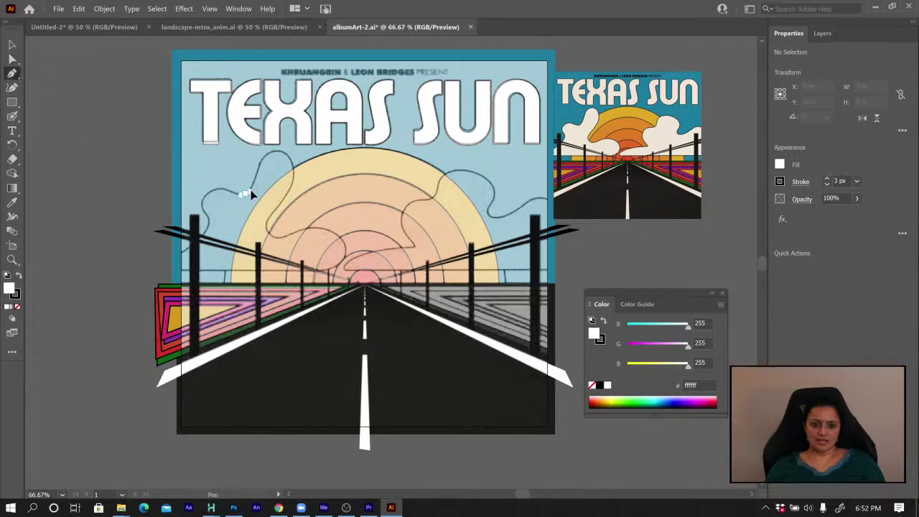
drag(245, 193, 286, 193)
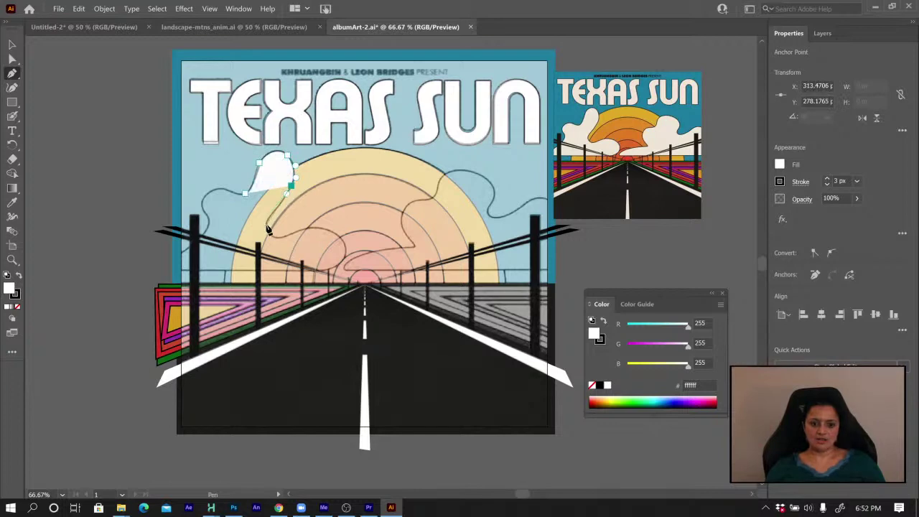
drag(266, 223, 323, 228)
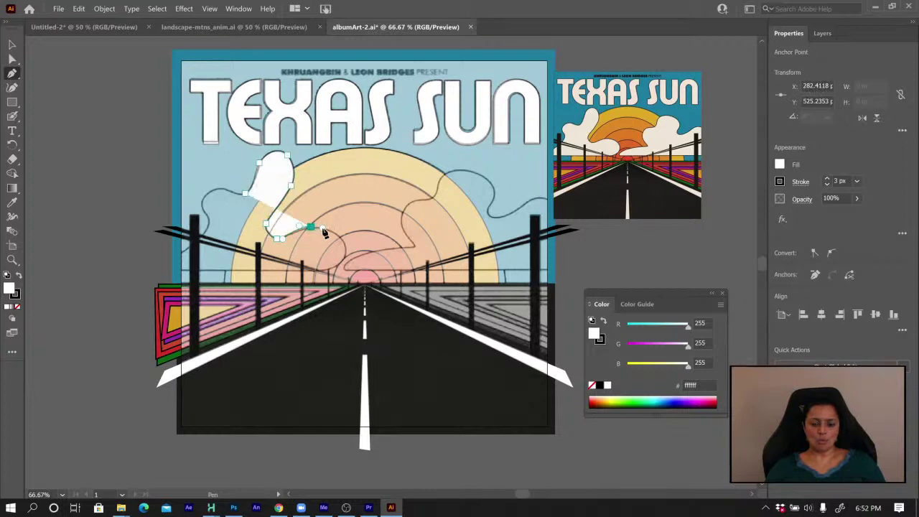
Nudge the left cloud's last anchor point 3 px down and 4 px right onto the sketch line
key(ctrl+equal)
key(ctrl+plus)
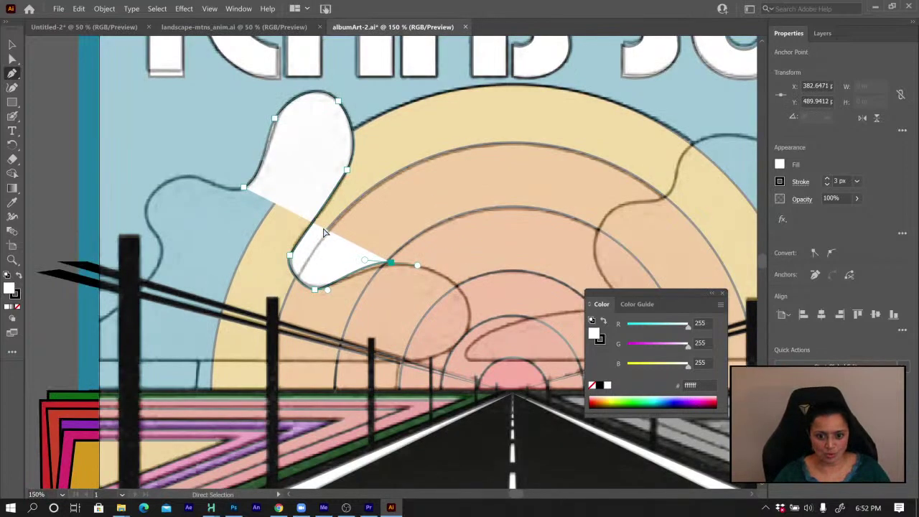
key(Down)
key(Down)
key(Down)
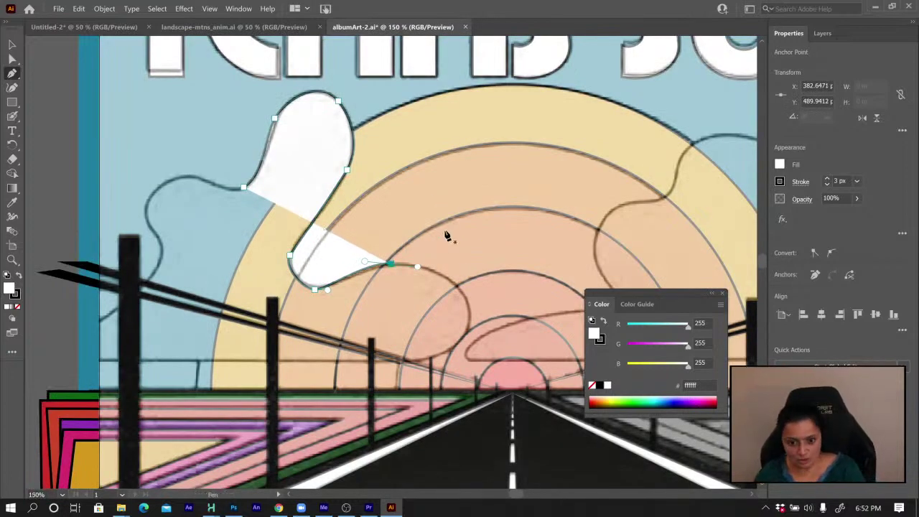
key(Right)
key(Right)
key(Right)
key(Right)
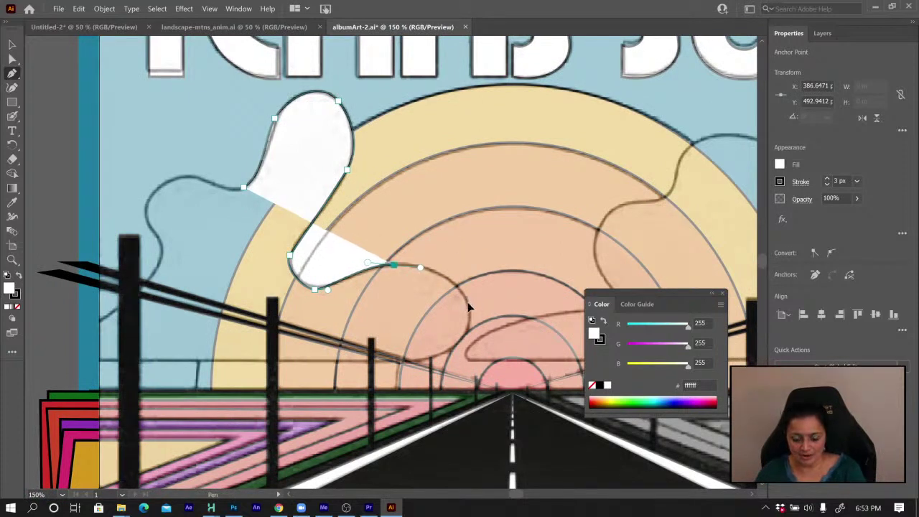
Remove the outgoing handle of the left cloud's last anchor and trace the cloud's rounded right end down to its base
drag(468, 302, 471, 317)
key(ctrl+z)
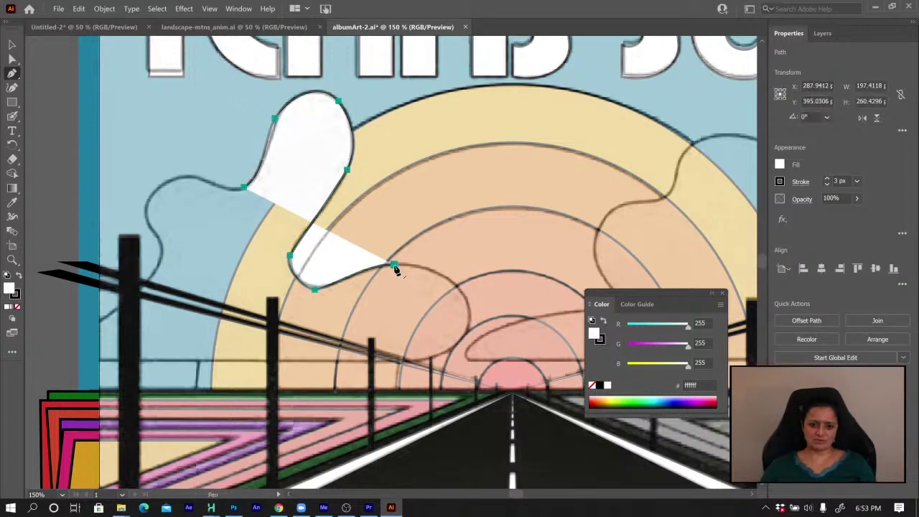
click(394, 265)
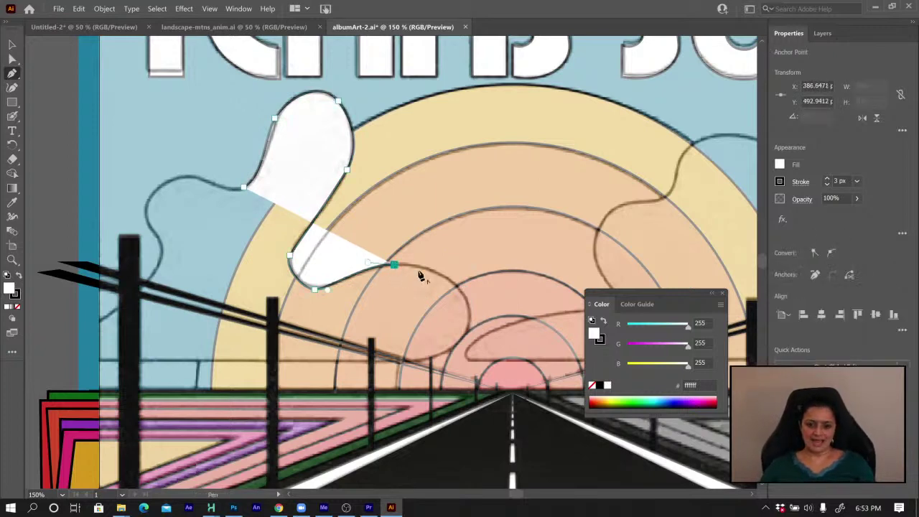
drag(466, 299, 427, 362)
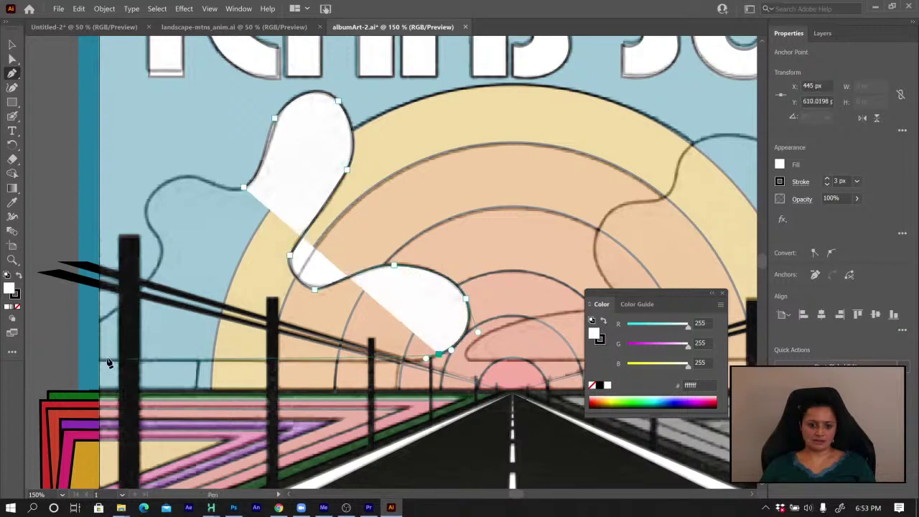
Extend the cloud's base past the artboard's left edge, trace its left bumps upward, and close the path at the starting point
drag(79, 360, 63, 363)
drag(86, 329, 113, 320)
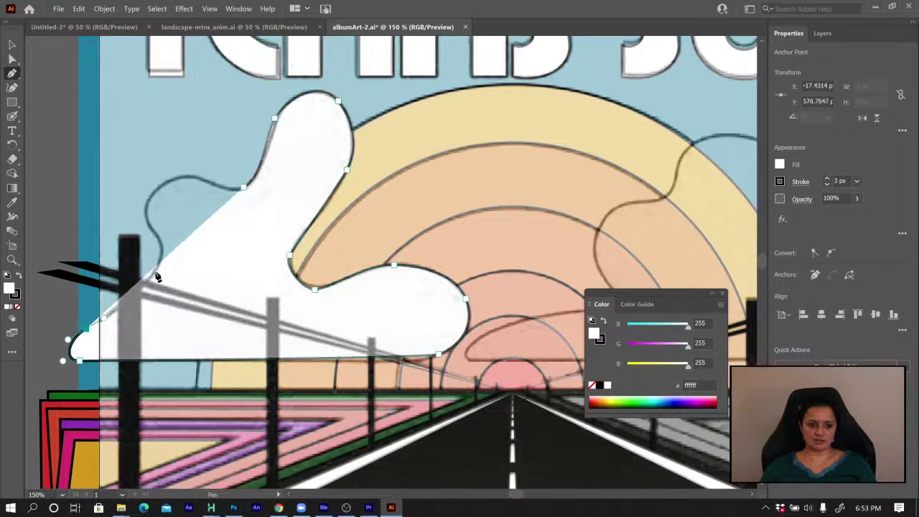
drag(156, 272, 153, 192)
drag(187, 177, 206, 181)
click(244, 188)
click(244, 189)
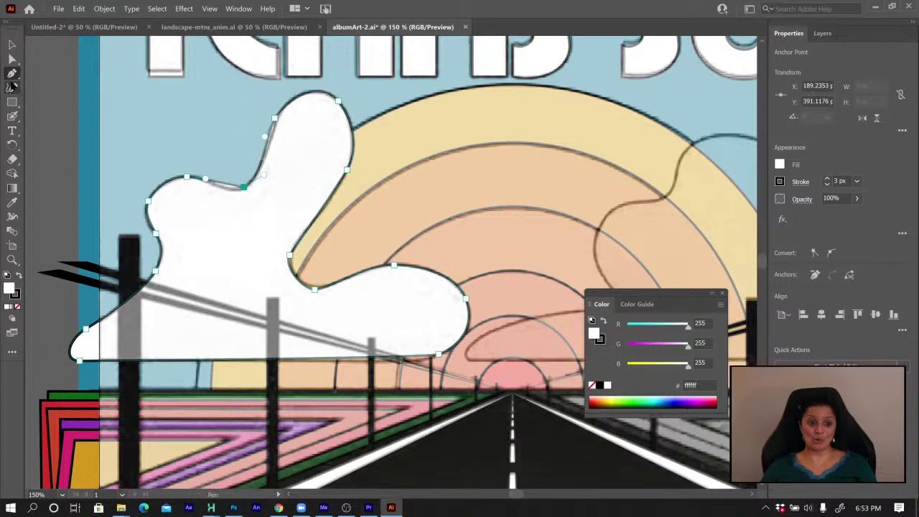
Convert the left cloud's closing corner into a smooth point with the Anchor Point tool so it follows the sketch
click(12, 73)
click(75, 88)
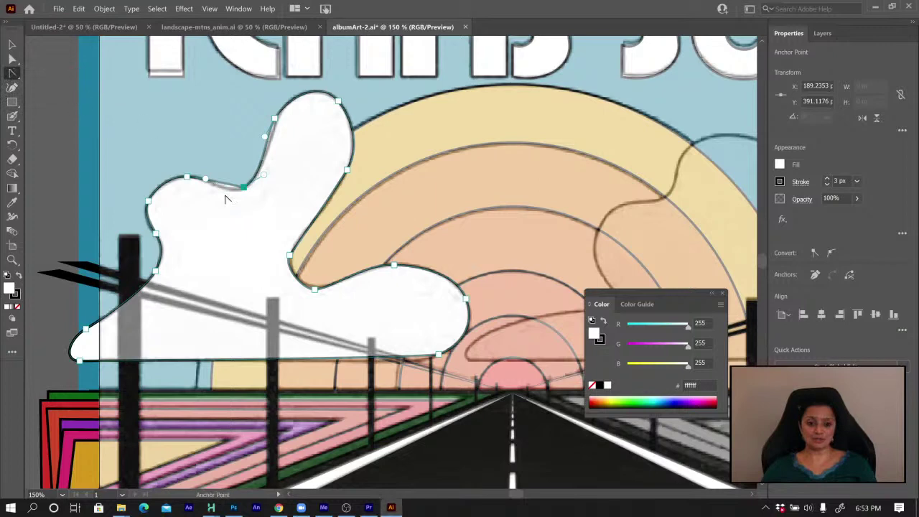
drag(245, 189, 267, 179)
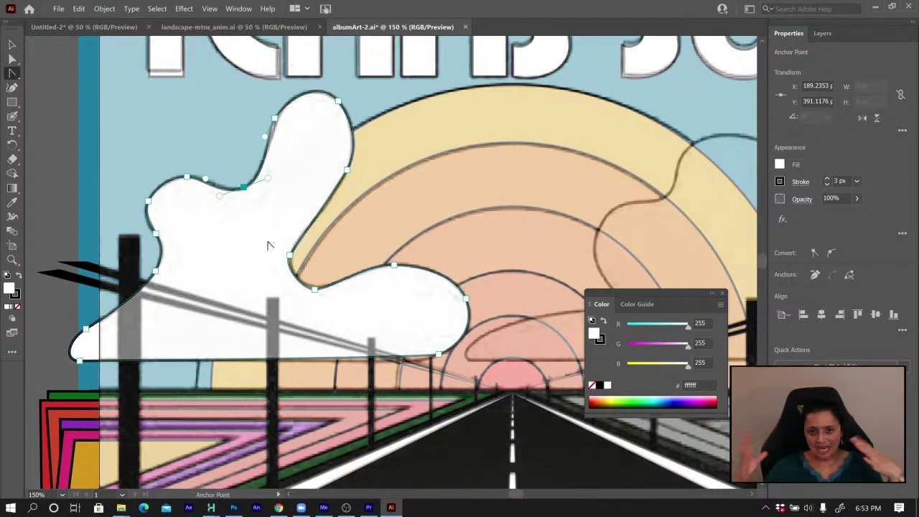
Adjust the left cloud's anchors and handles at the upper lobe's left side and the lower right curve to match the sketch
key(v)
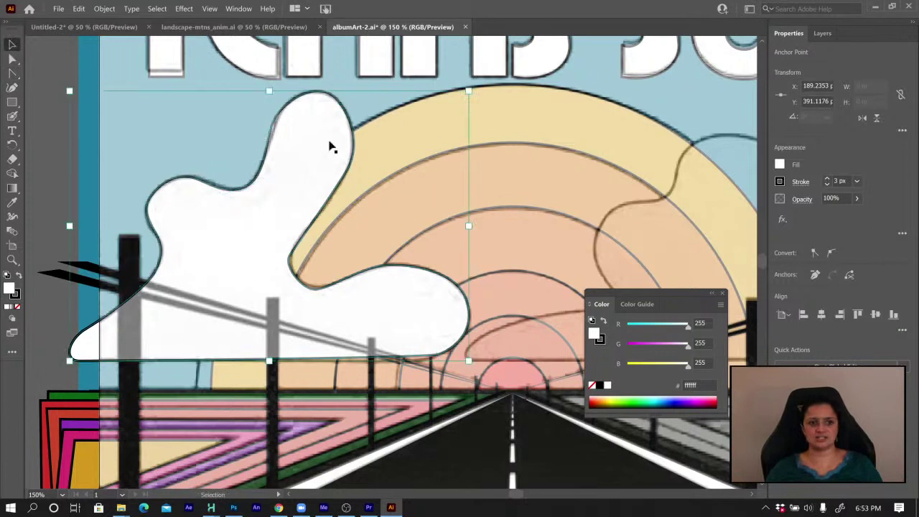
key(a)
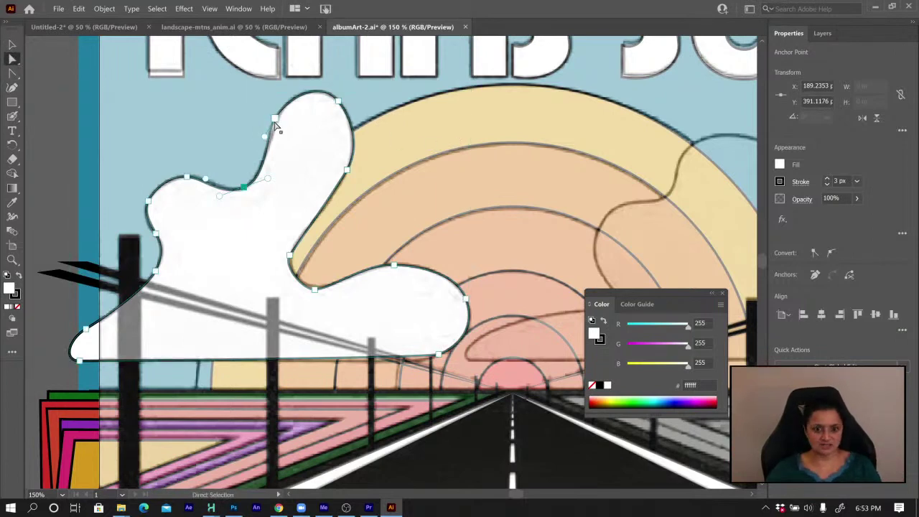
click(279, 115)
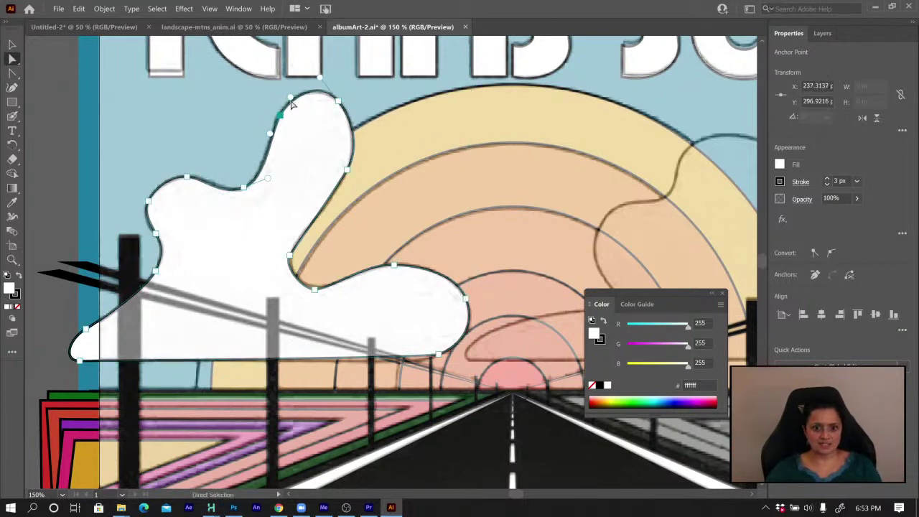
drag(289, 97, 280, 115)
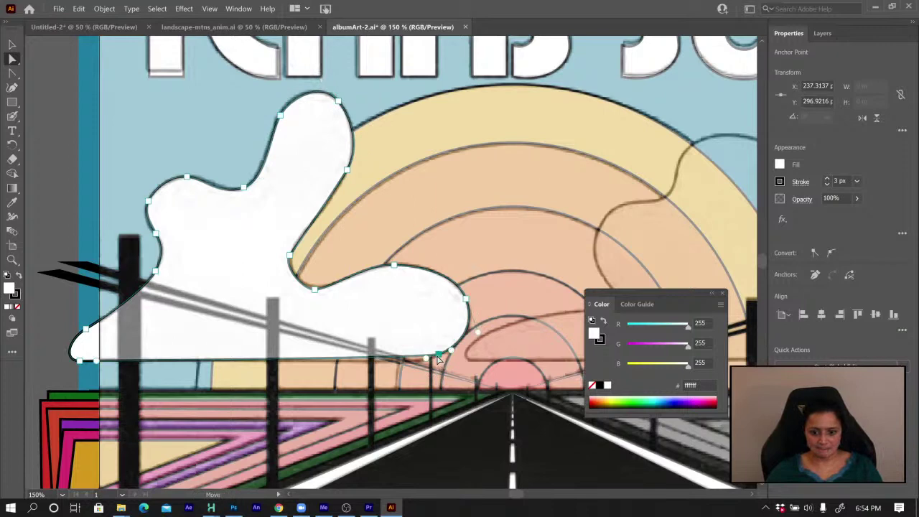
drag(439, 357, 405, 365)
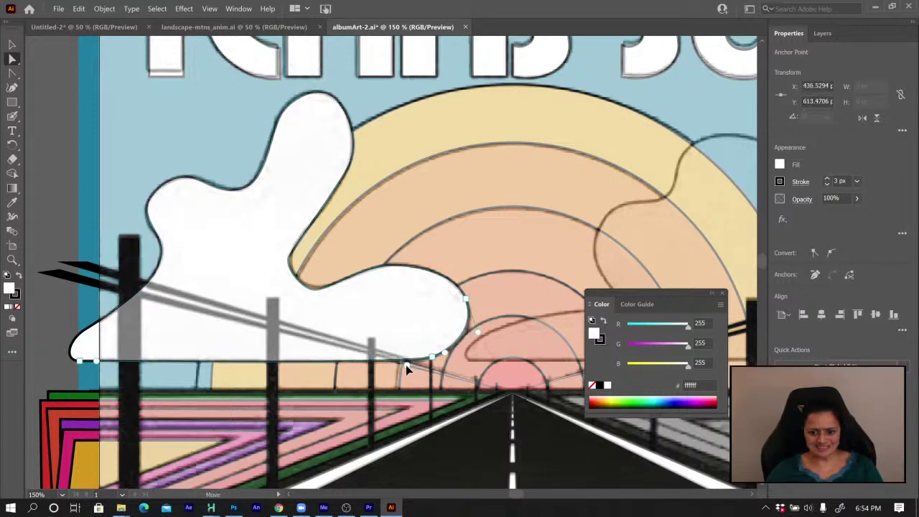
click(452, 353)
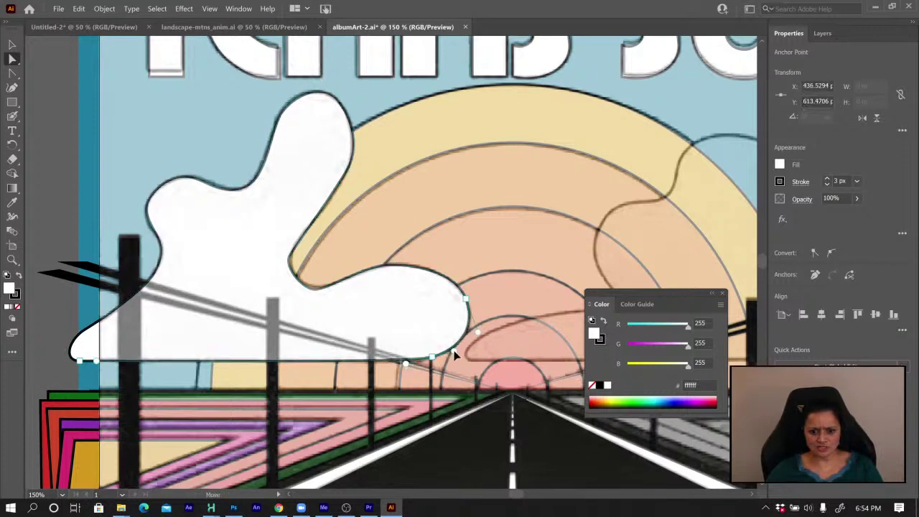
drag(453, 353, 453, 351)
Rename the left cloud's layer to cloud1 and lock it
drag(552, 162, 441, 157)
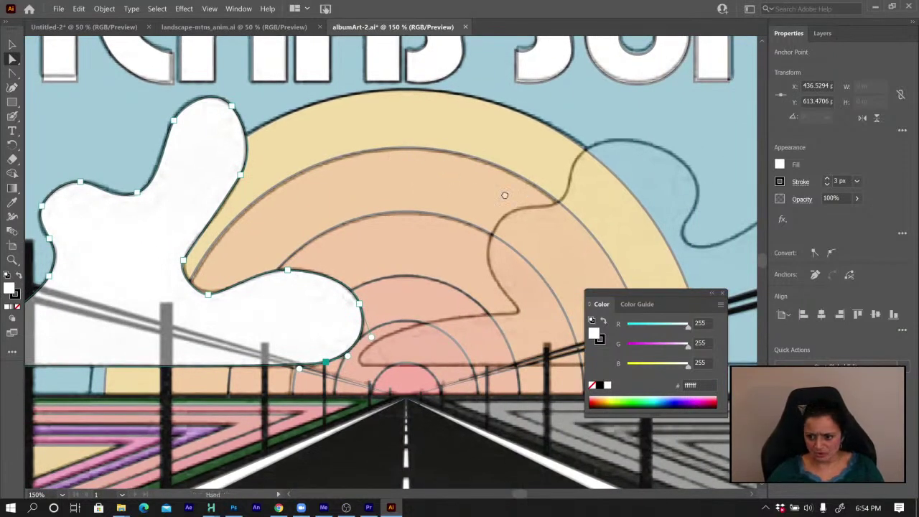
drag(503, 195, 302, 167)
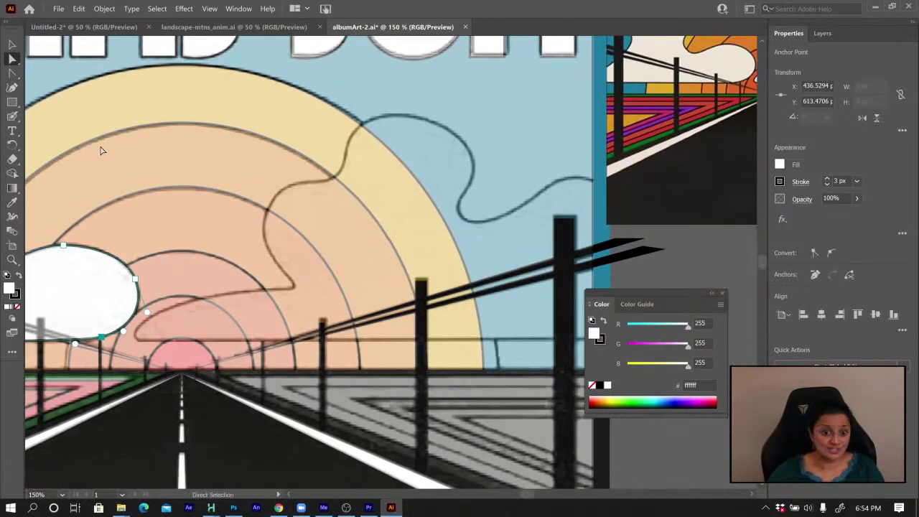
click(821, 34)
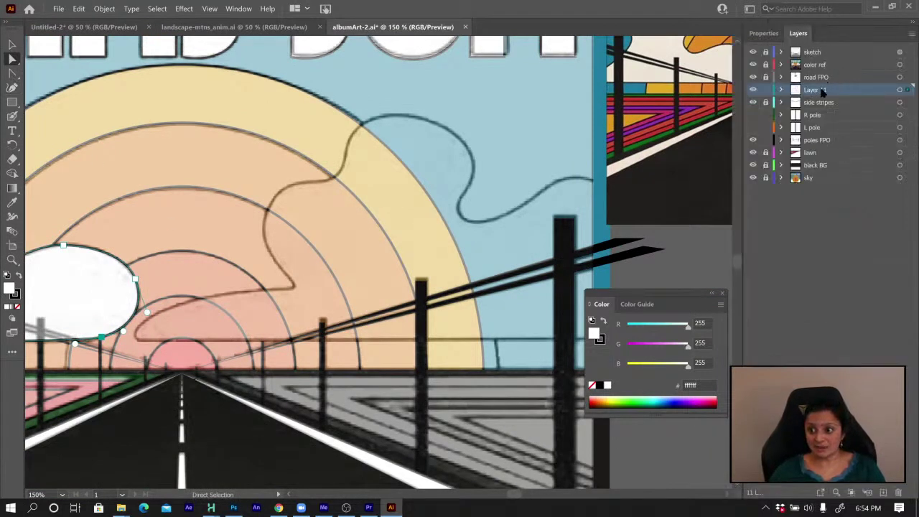
double_click(815, 90)
text(clouds)
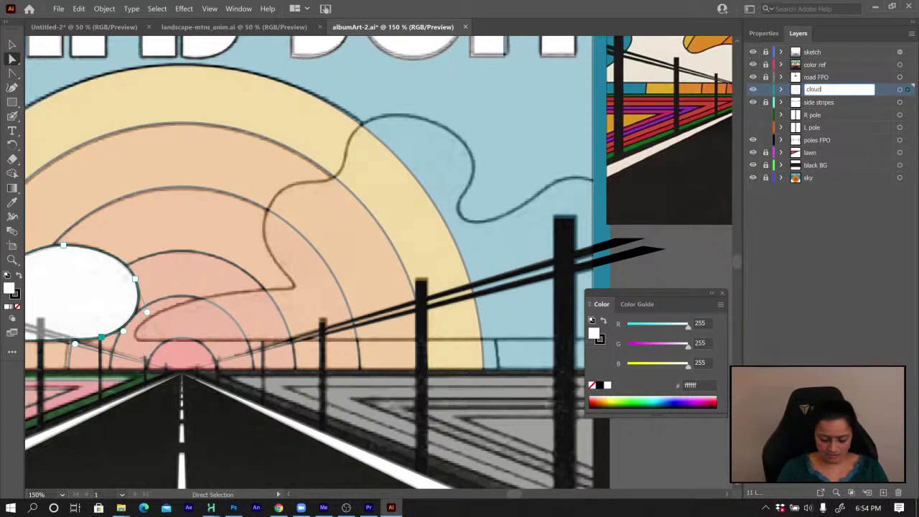
key(Return)
click(765, 90)
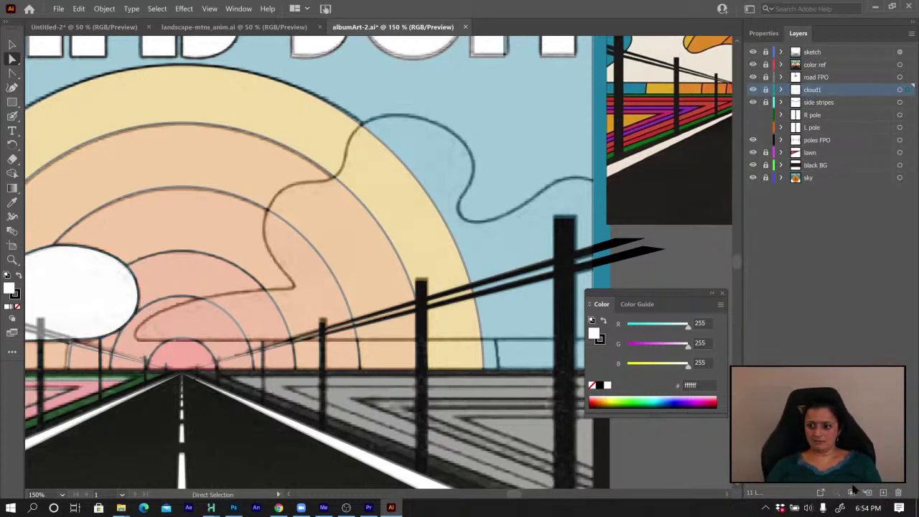
Add a new layer above cloud1 and start tracing the right cloud with the Pen tool, from its inner corner around the left bump
click(883, 493)
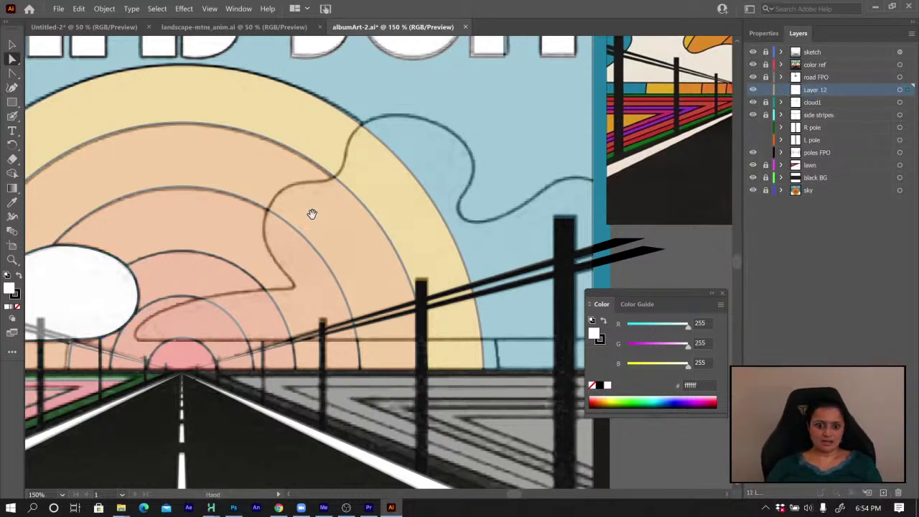
drag(309, 211, 273, 187)
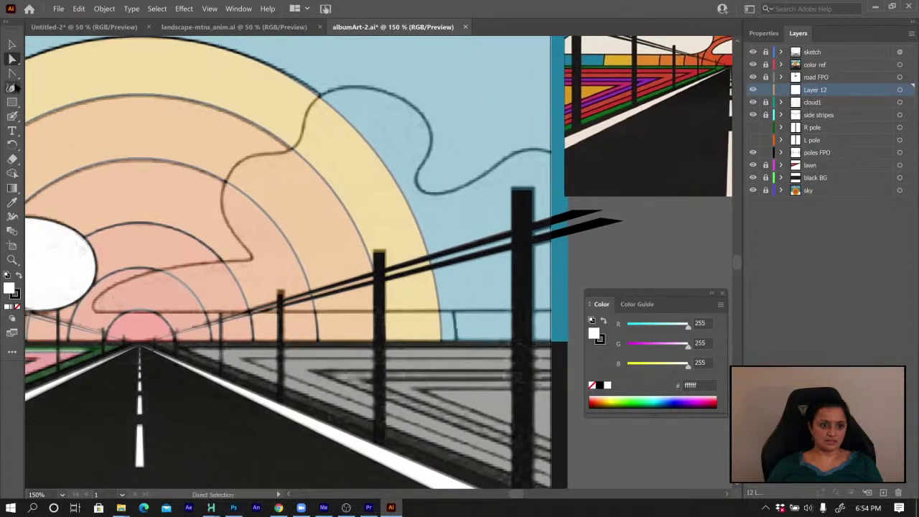
click(11, 74)
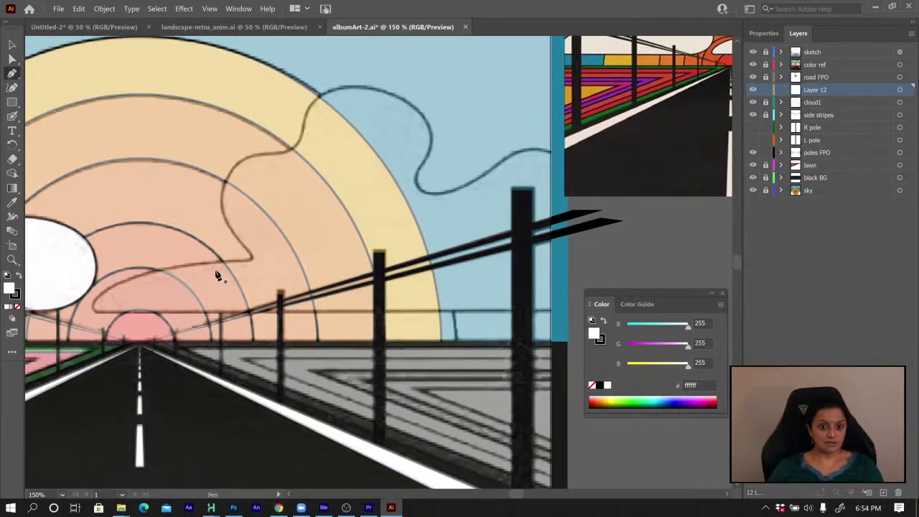
drag(251, 258, 258, 251)
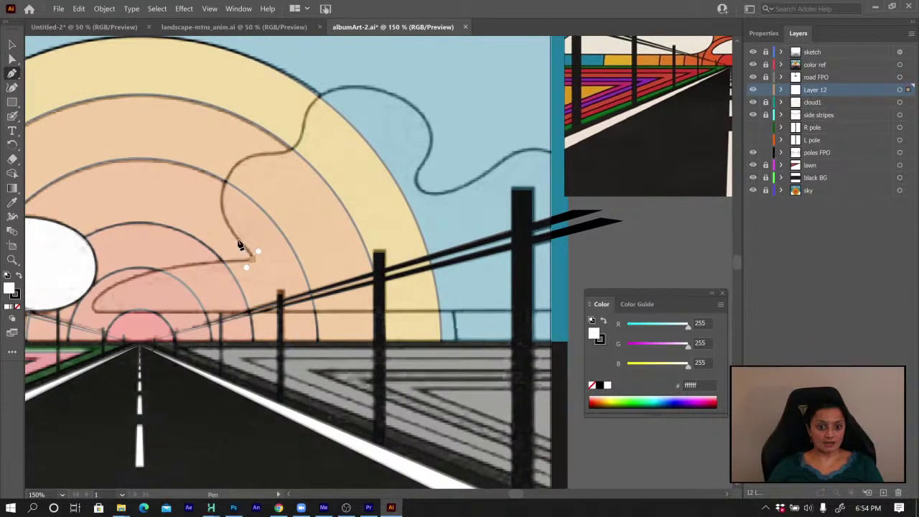
click(229, 227)
drag(226, 175, 243, 149)
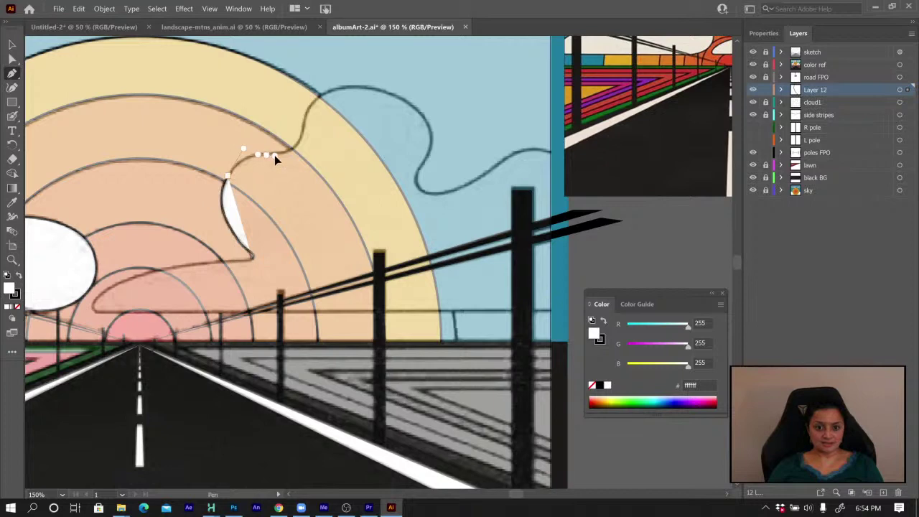
click(277, 154)
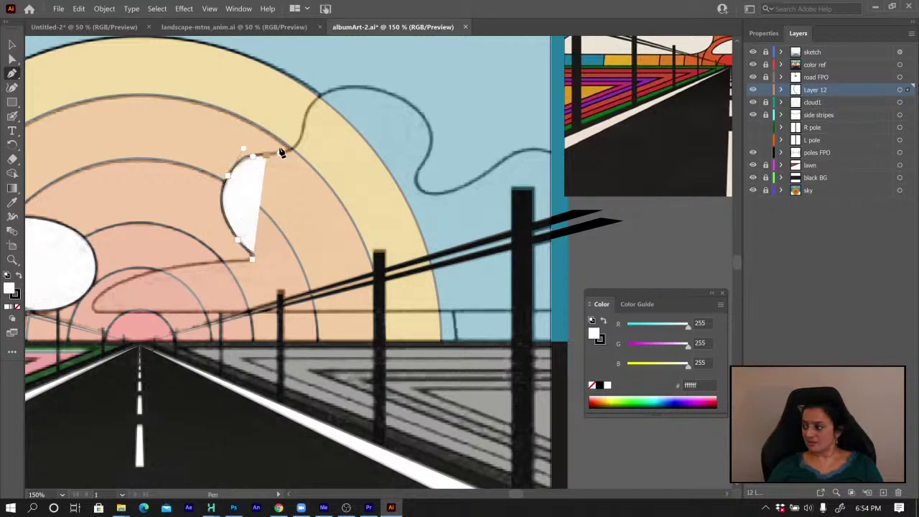
Continue tracing the right cloud's upper contour with the Pen tool, over both lobes and past the artboard's right edge
drag(295, 148, 364, 87)
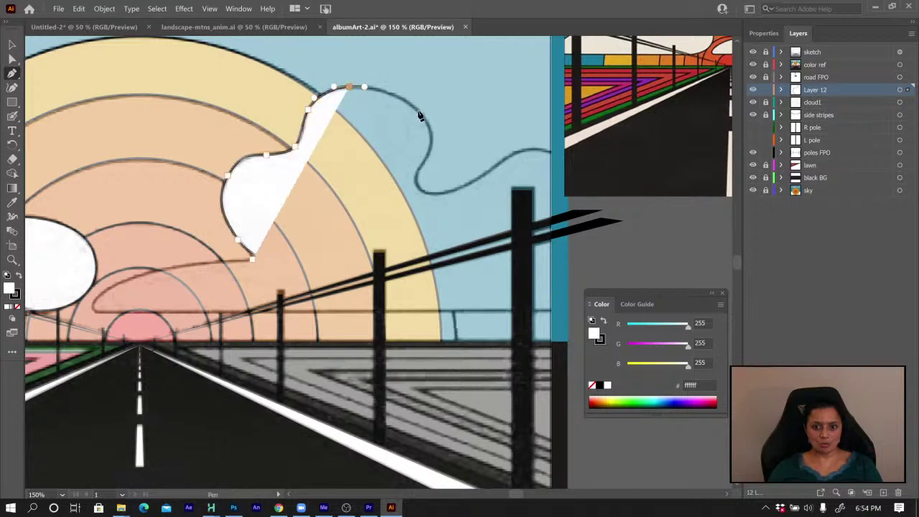
drag(418, 109, 420, 165)
drag(416, 186, 477, 178)
drag(531, 147, 531, 147)
drag(536, 113, 414, 84)
drag(443, 128, 455, 137)
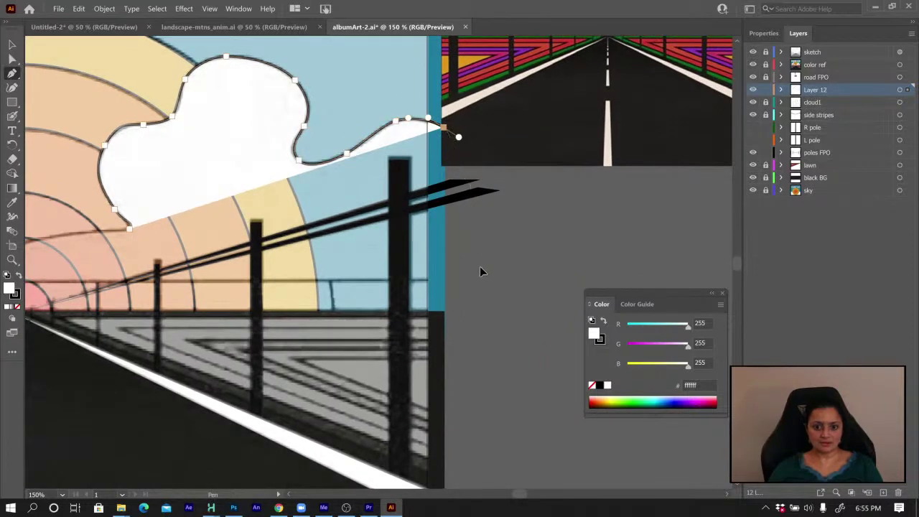
Round the right cloud's outer end beyond the artboard and trace its flat base back to the tip near the sun
drag(486, 259, 381, 281)
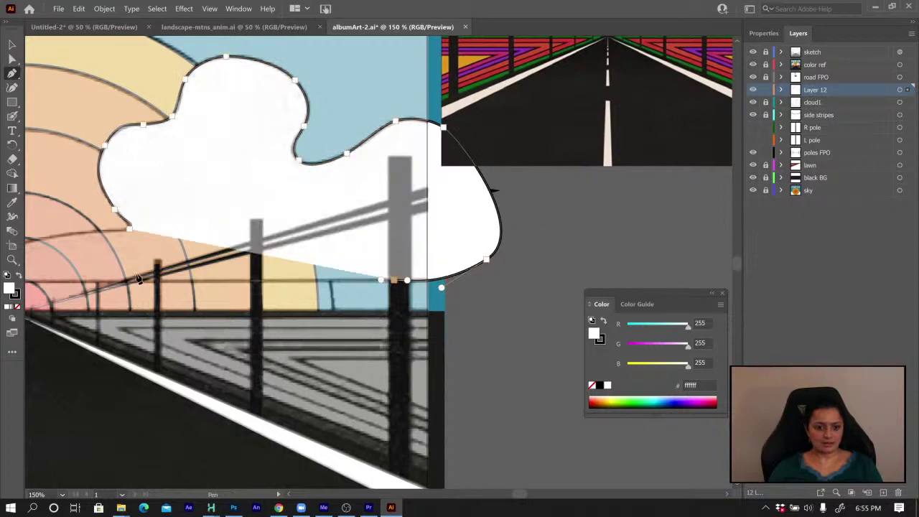
click(90, 283)
drag(166, 252, 385, 247)
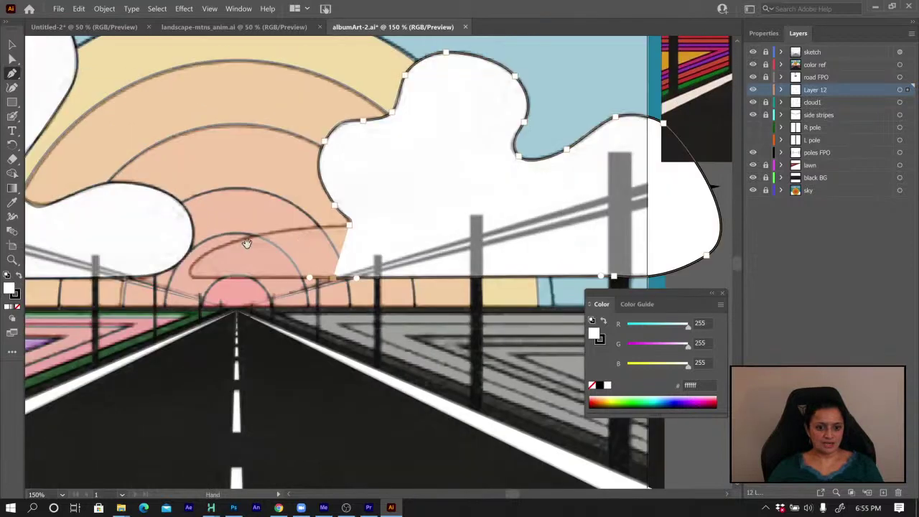
click(192, 277)
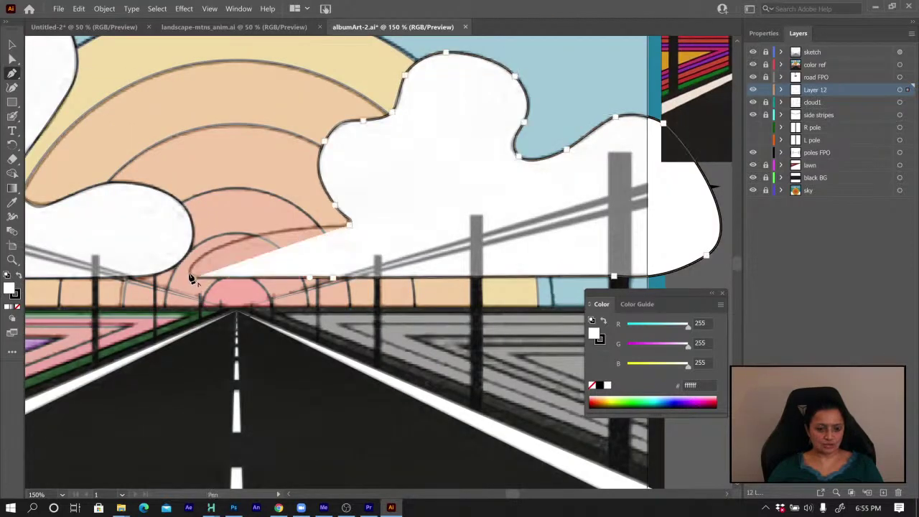
Trace the right cloud's rounded tip and the upper edge of its tail towards the starting inner corner
ctrl+click(199, 262)
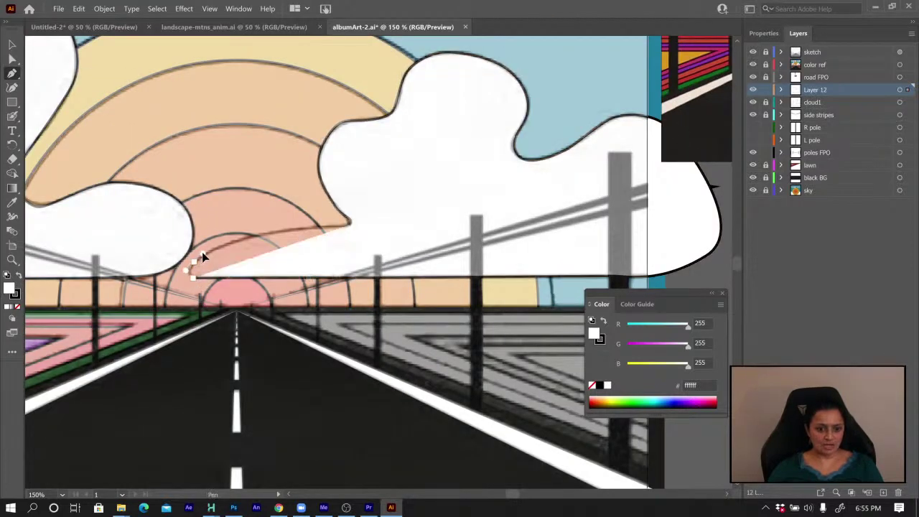
ctrl+click(264, 242)
drag(264, 234, 280, 233)
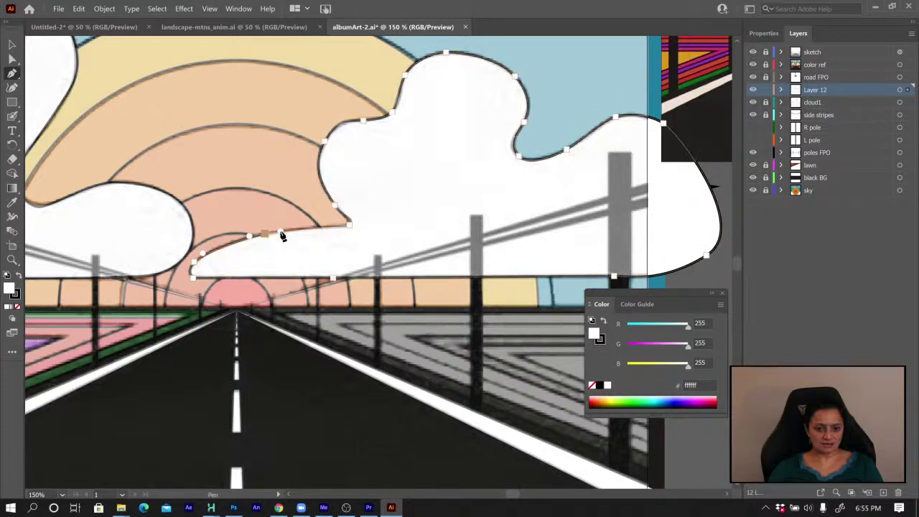
click(350, 226)
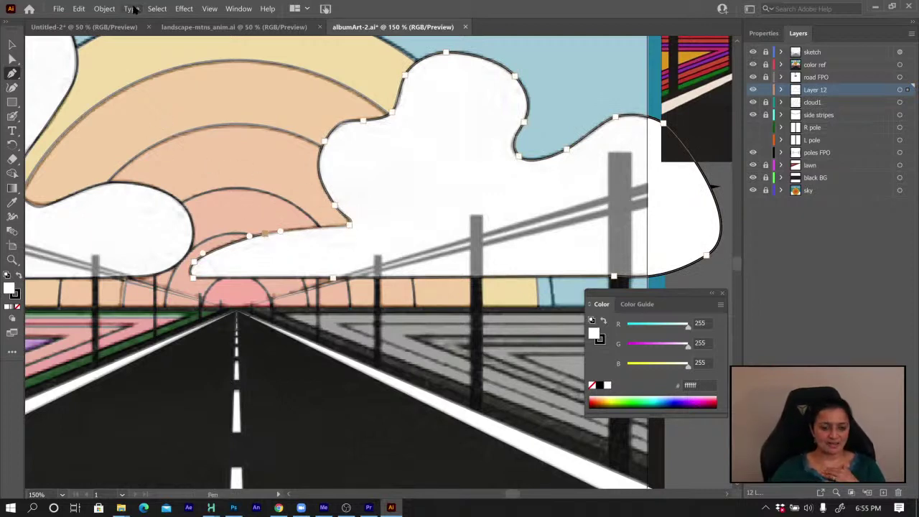
Try to join the open ends of the right cloud's path with the Join command
click(104, 9)
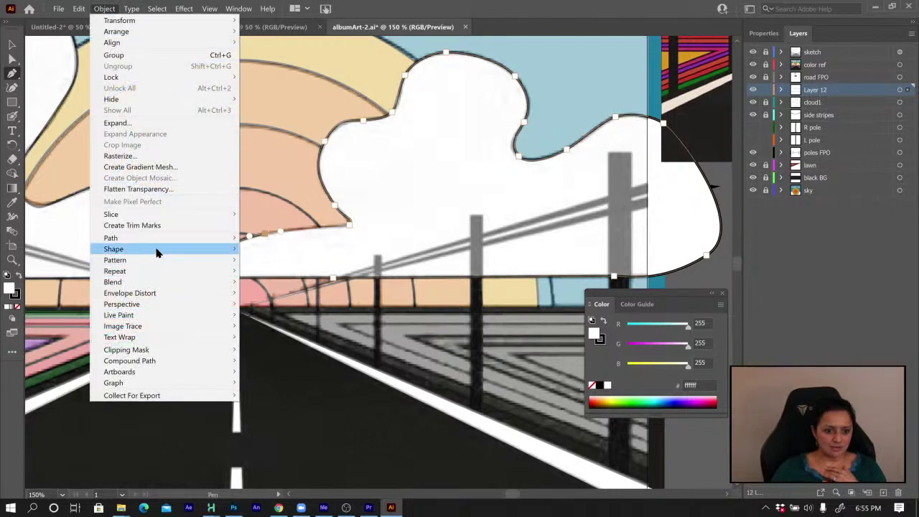
mouse_move(160, 239)
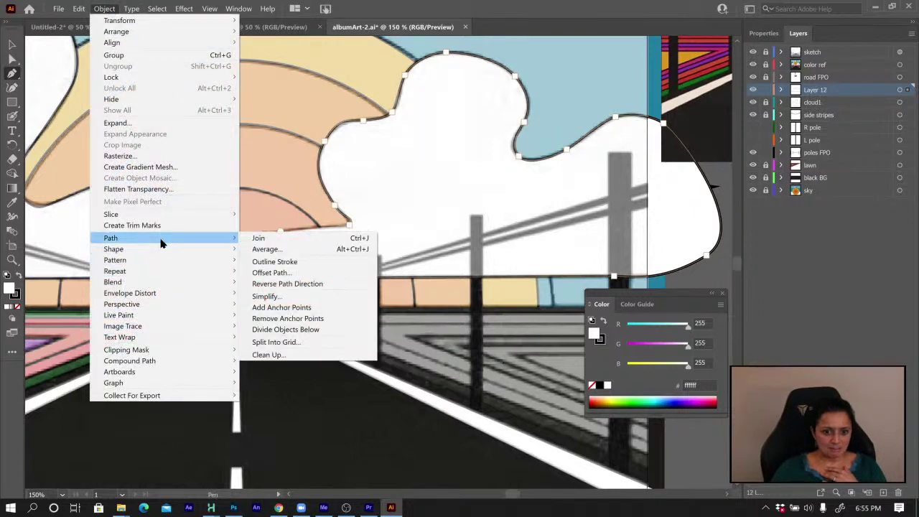
click(277, 240)
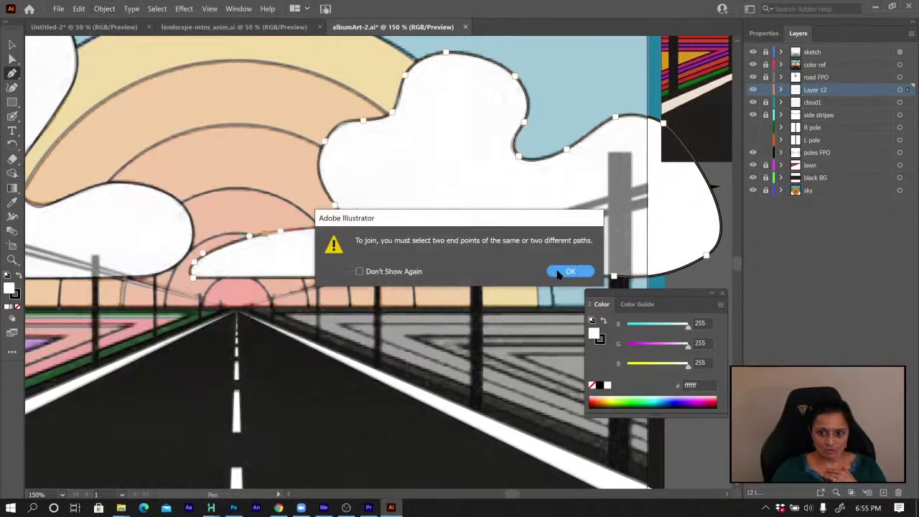
click(568, 272)
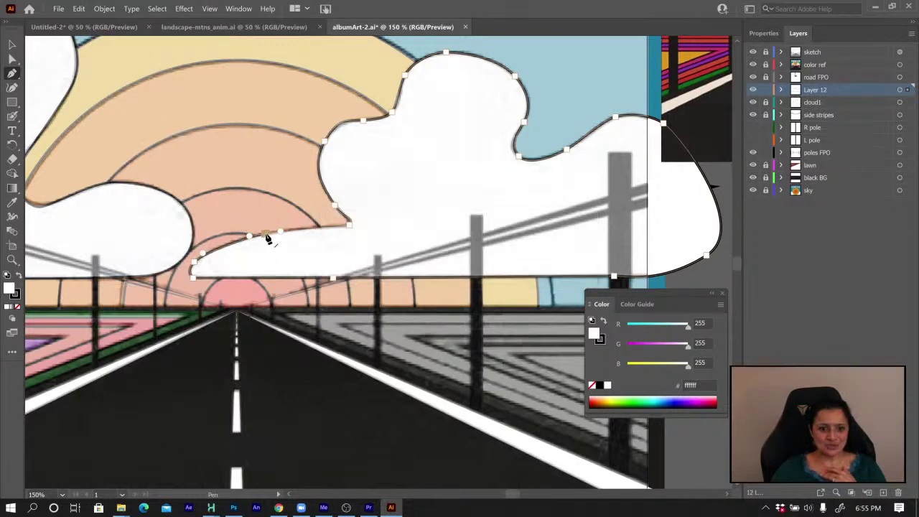
Resume the right cloud's path from its last anchor, close it at the starting inner corner, and lock Layer 12
click(266, 234)
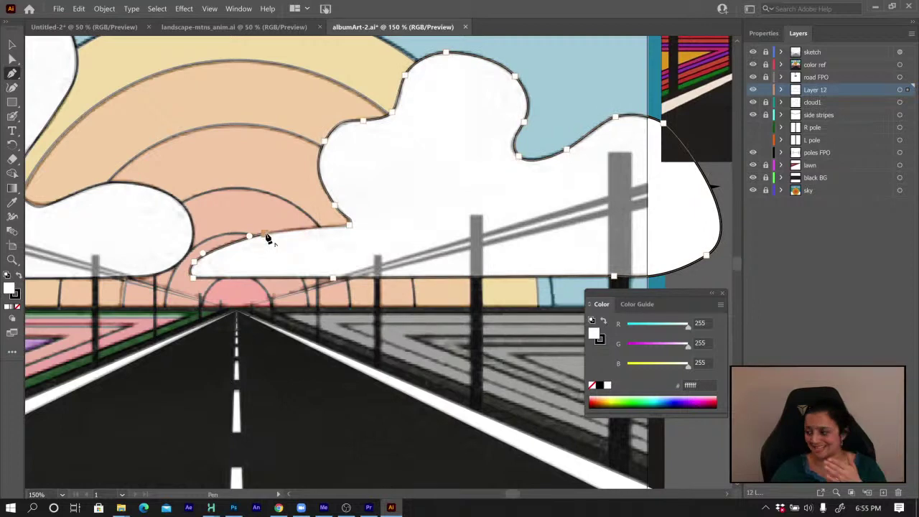
click(351, 227)
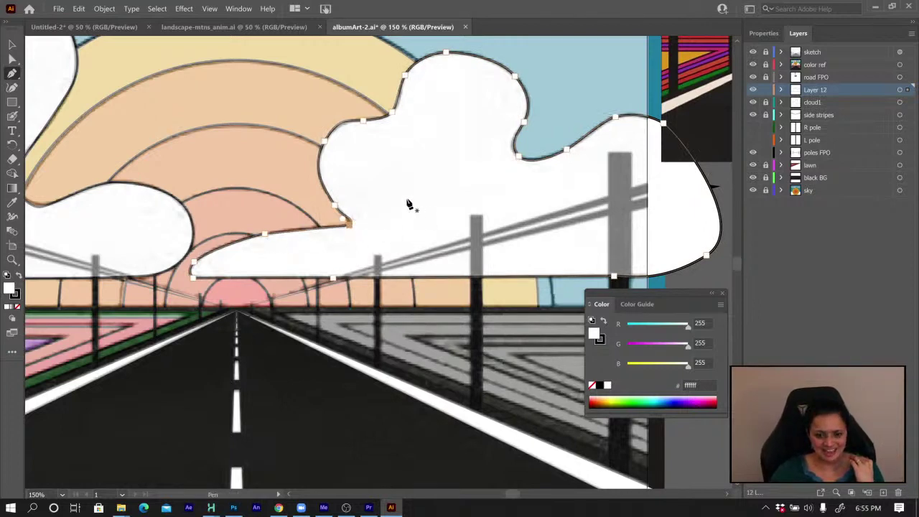
key(a)
key(ctrl+minus)
key(ctrl+minus)
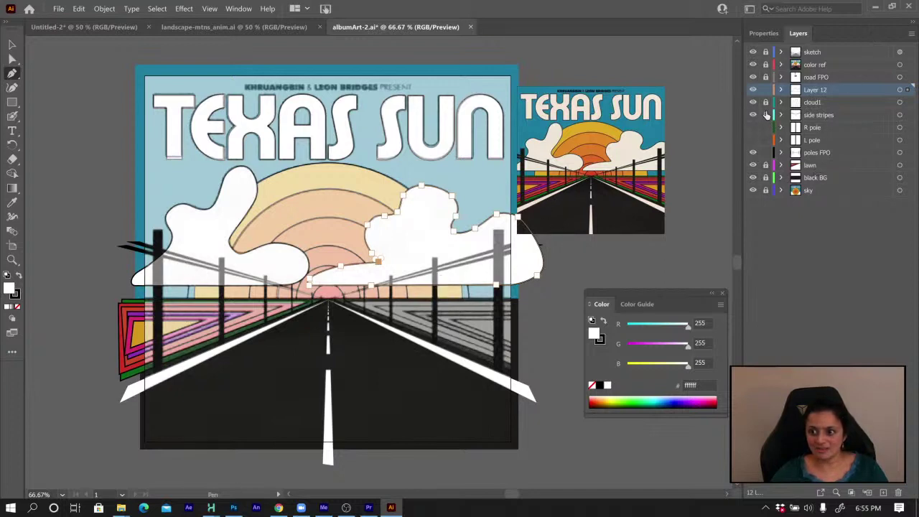
click(766, 90)
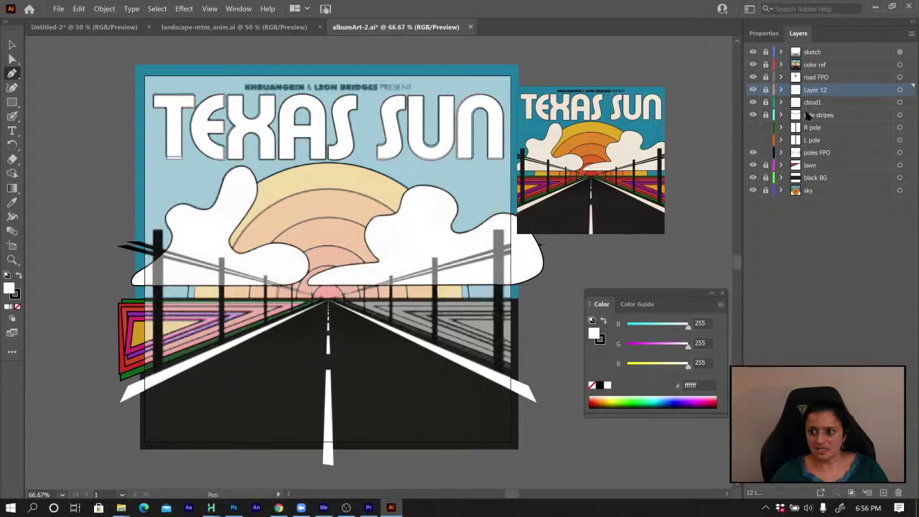
Unlock the lawn layer, duplicate it with its artwork, and rename the copy lawn R FPO
click(815, 165)
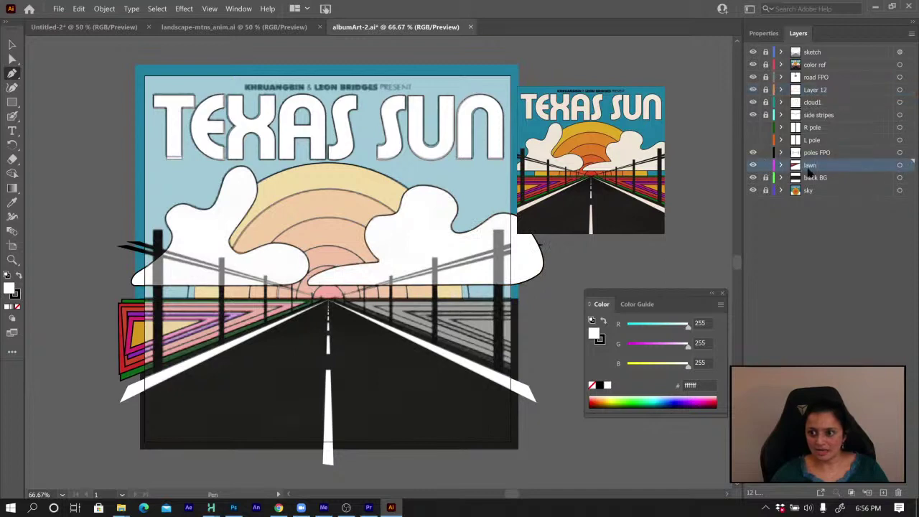
click(900, 167)
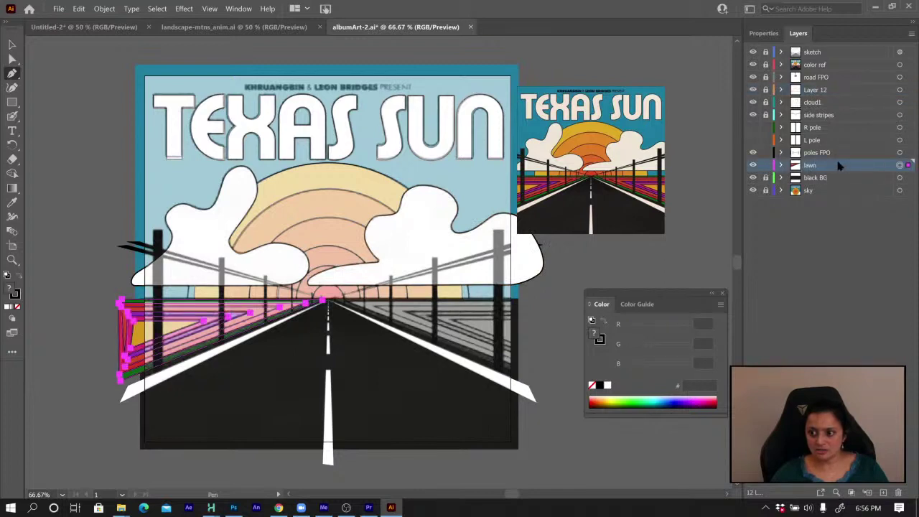
drag(814, 168, 819, 160)
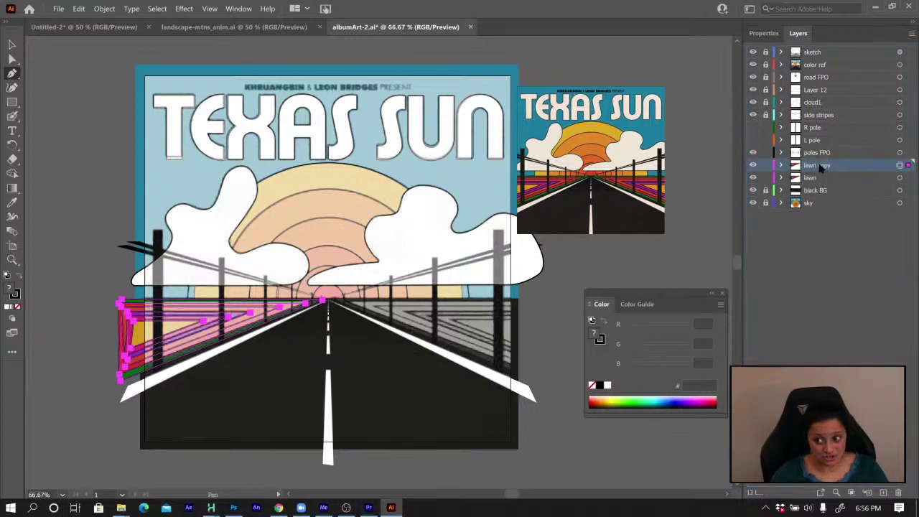
double_click(822, 166)
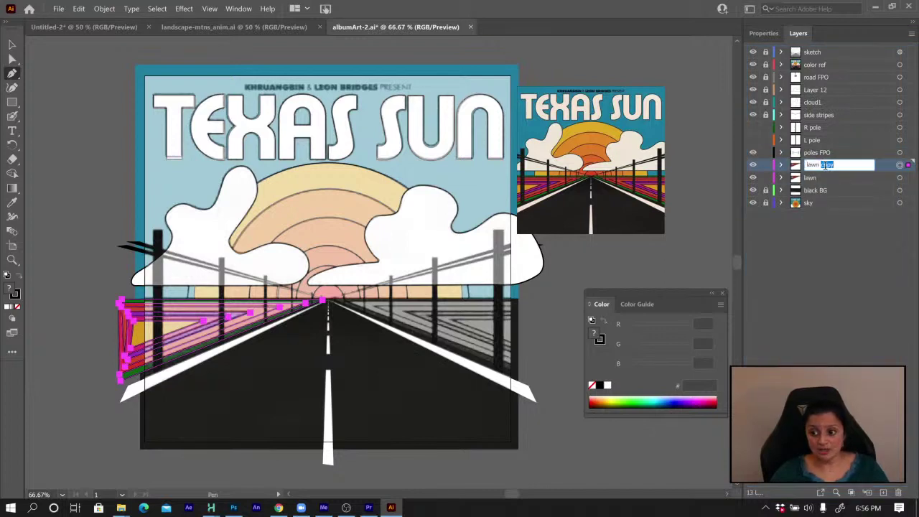
text(R FPO)
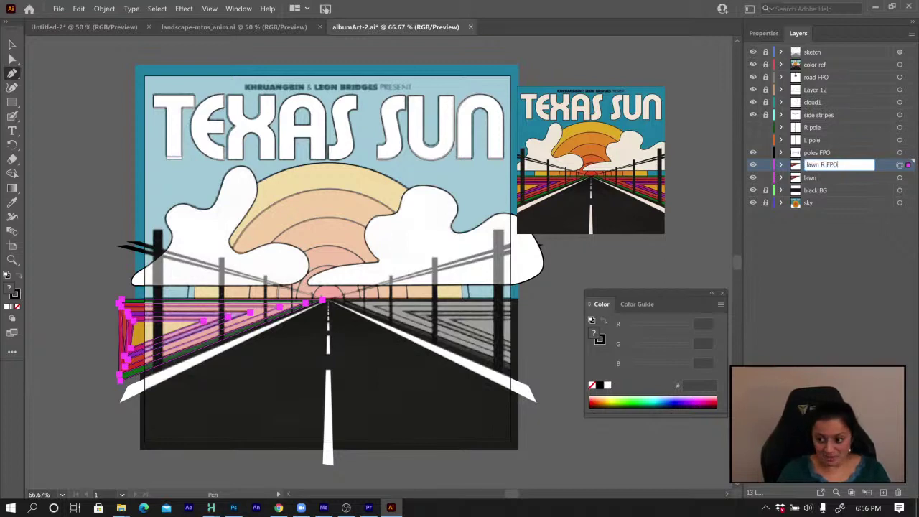
click(851, 193)
click(830, 164)
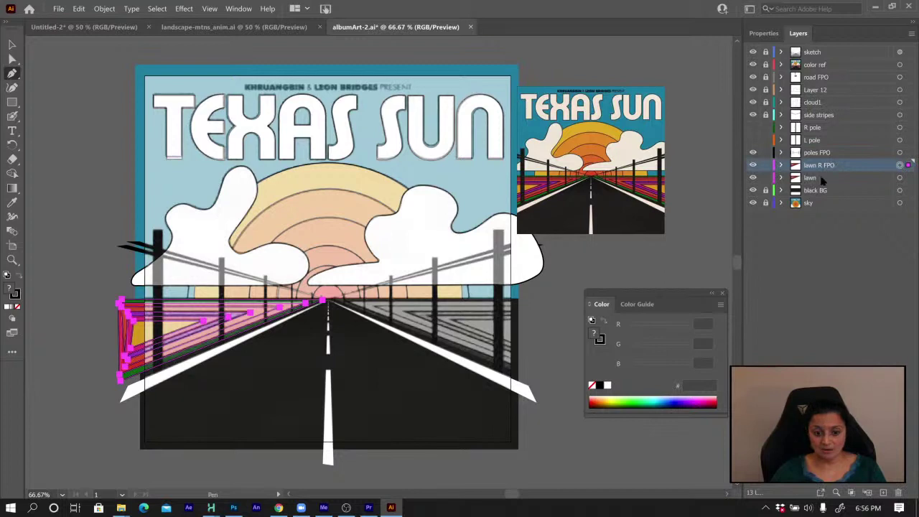
Reflect the lawn R FPO artwork across the vertical axis and move it to the right side of the road
click(107, 10)
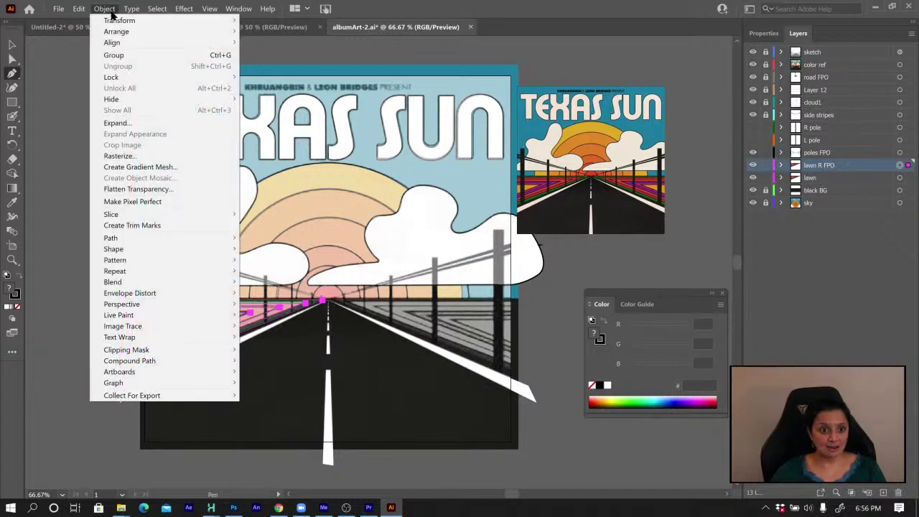
mouse_move(144, 20)
click(305, 55)
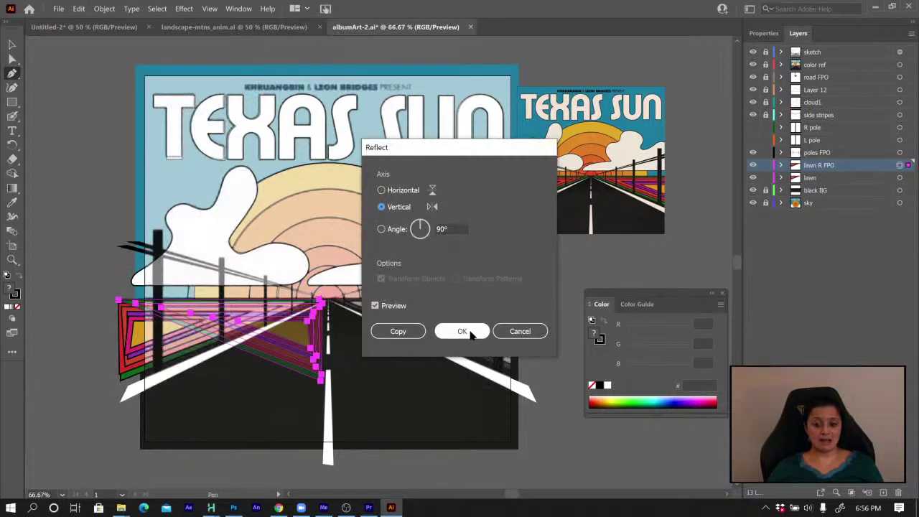
click(468, 334)
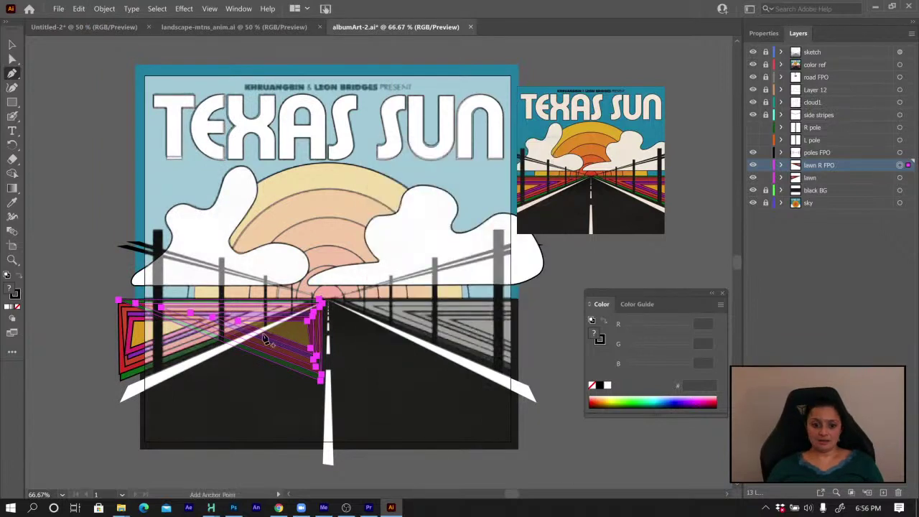
key(v)
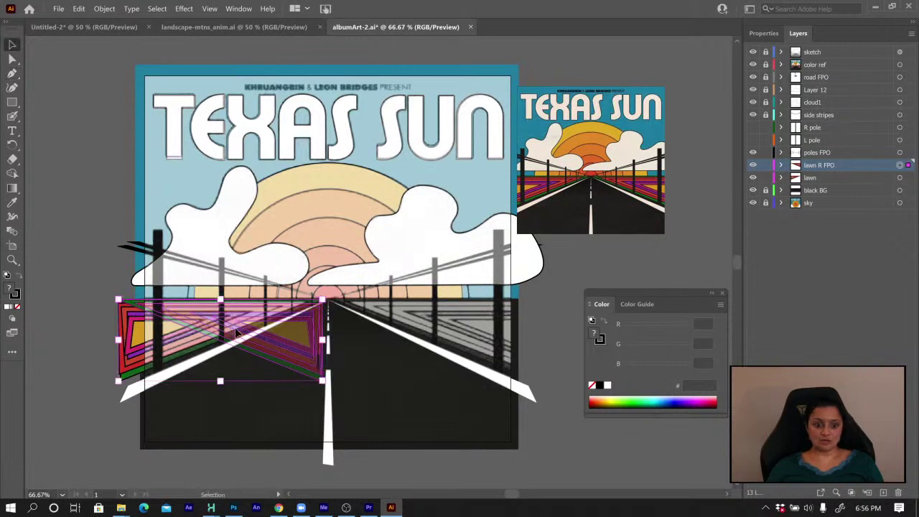
drag(237, 333, 443, 325)
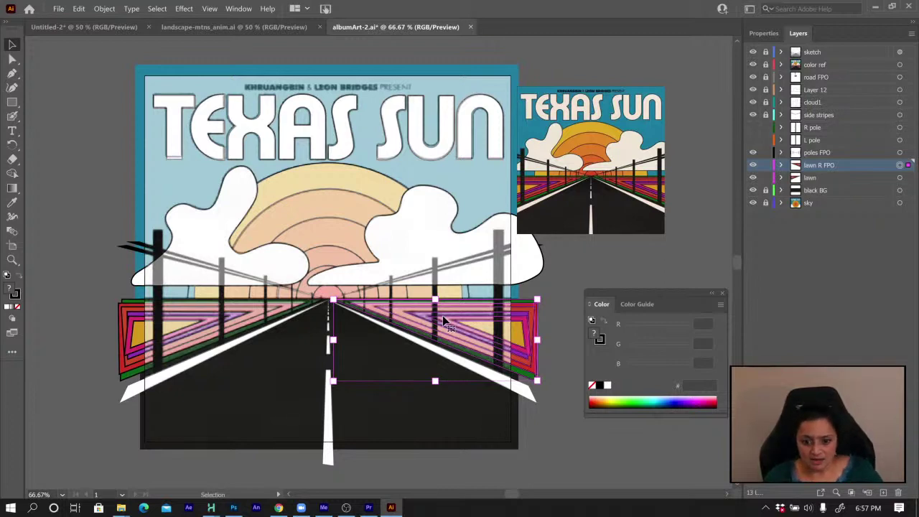
Nudge the mirrored lawn slightly right to align it with the road edge, hide the sketch layer, and deselect the artwork
key(Right)
key(Right)
key(Right)
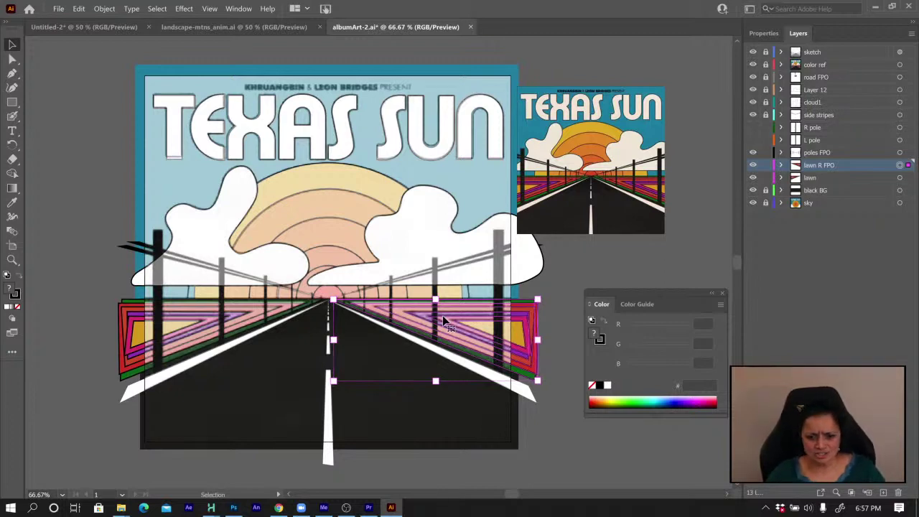
key(Right)
key(Right)
key(Right)
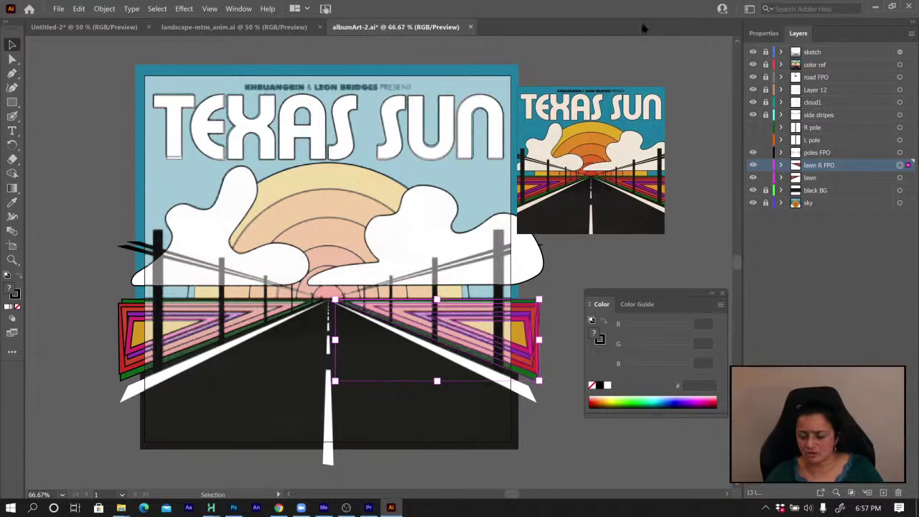
click(753, 52)
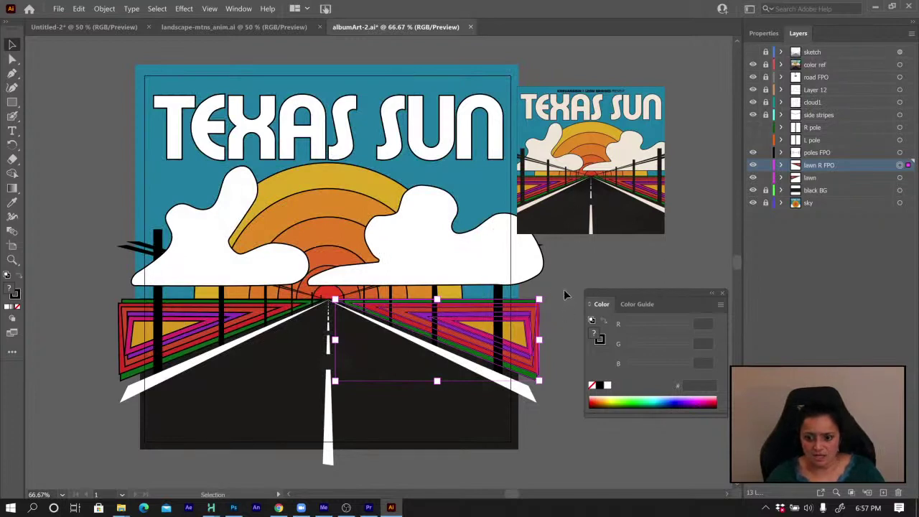
click(565, 294)
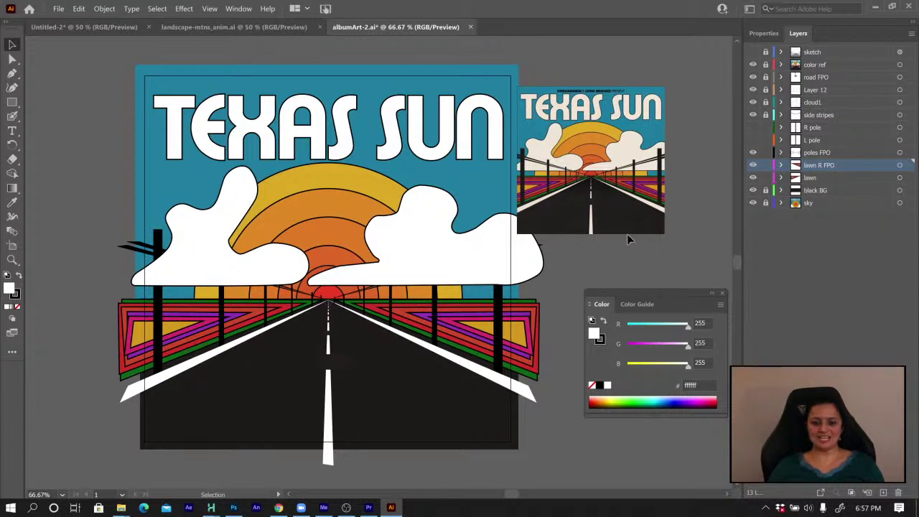
Lock the lawn R FPO and poles FPO layers, and release the lawn layer's artwork to layers as a sequence
click(820, 178)
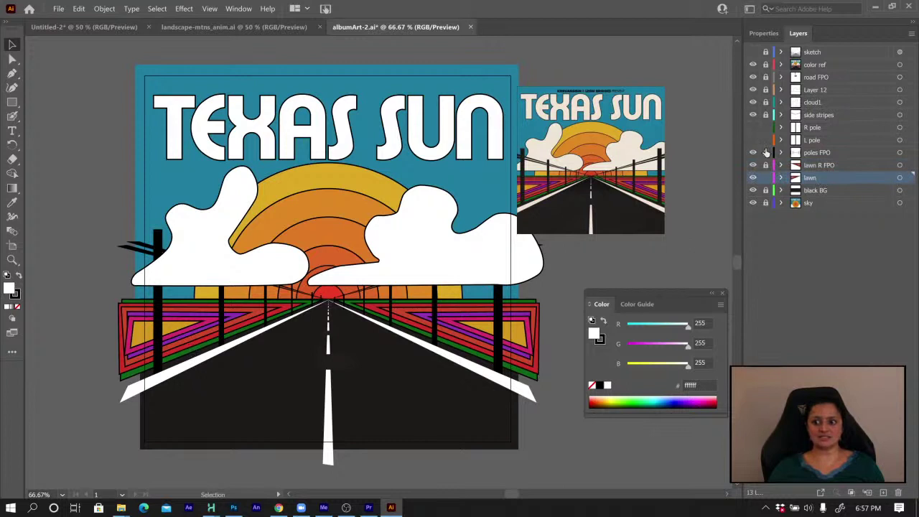
click(901, 179)
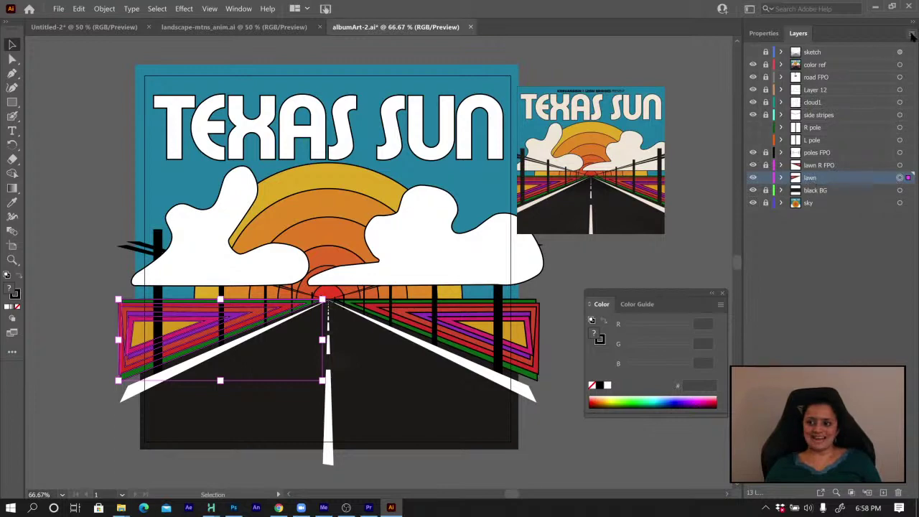
click(912, 35)
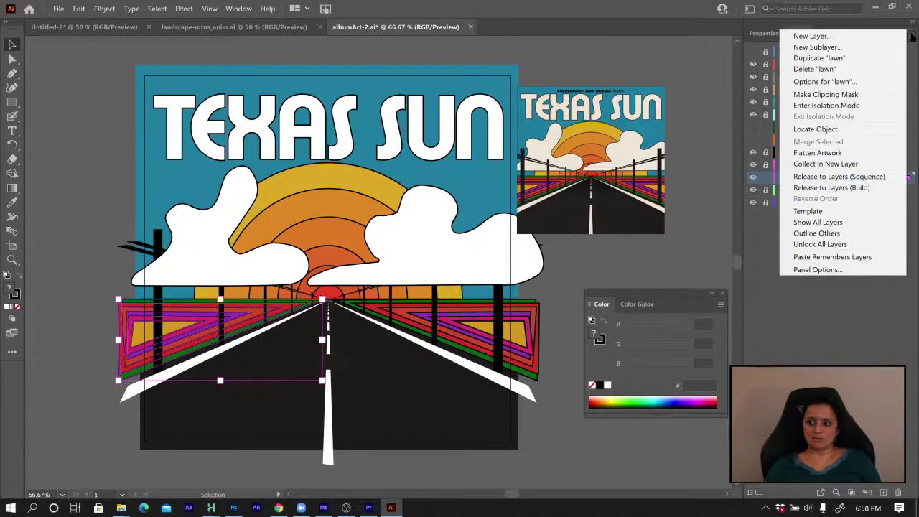
click(840, 178)
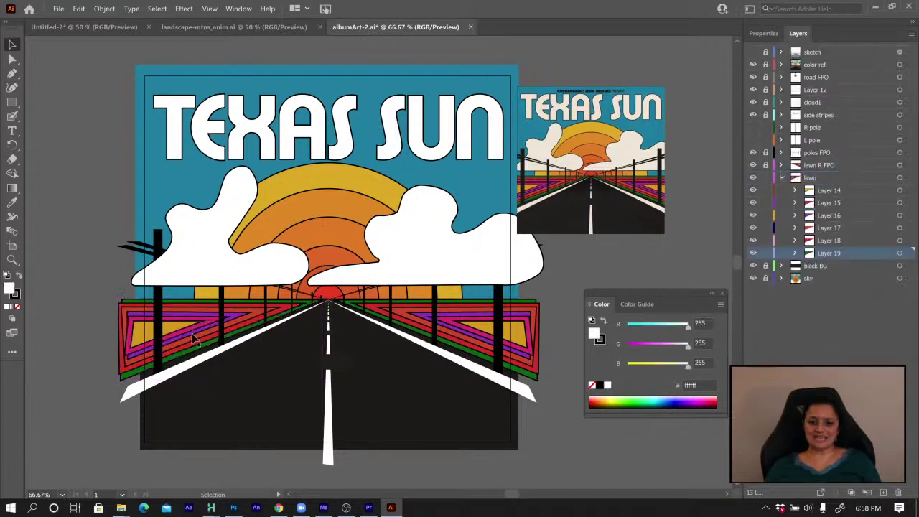
Move Layers 14 to 19 out of the lawn layer to the top level above it, and check the artwork on Layers 14 to 17
click(836, 190)
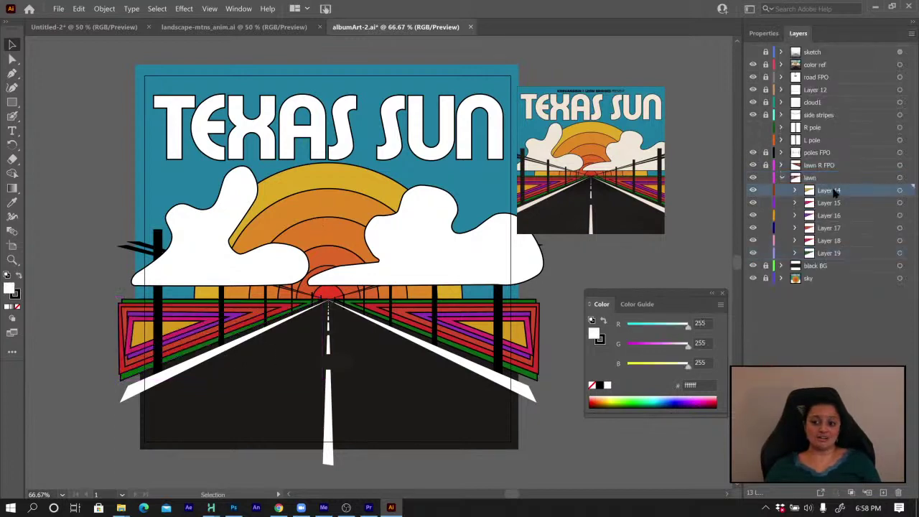
click(782, 178)
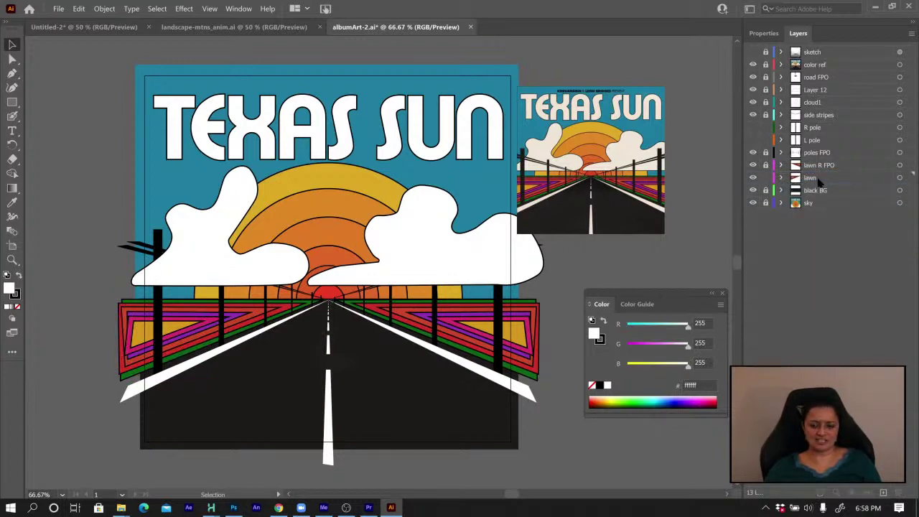
click(818, 179)
click(781, 178)
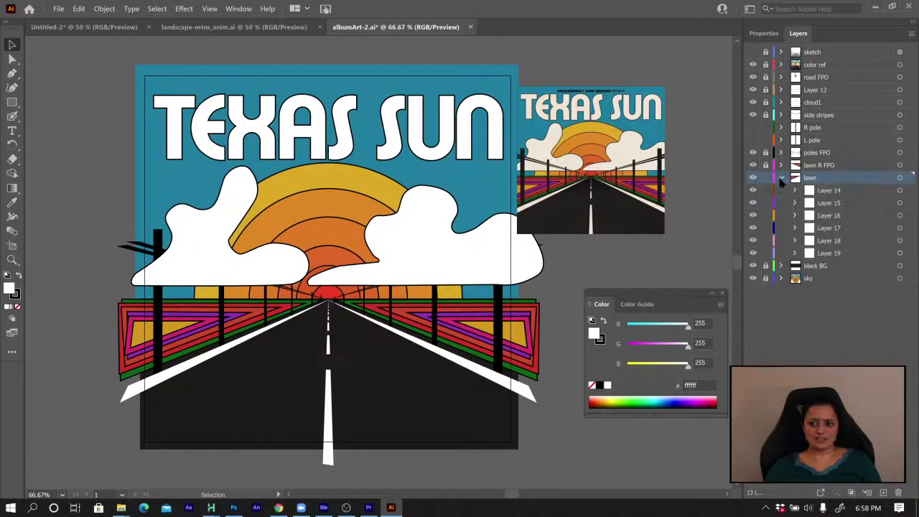
click(833, 191)
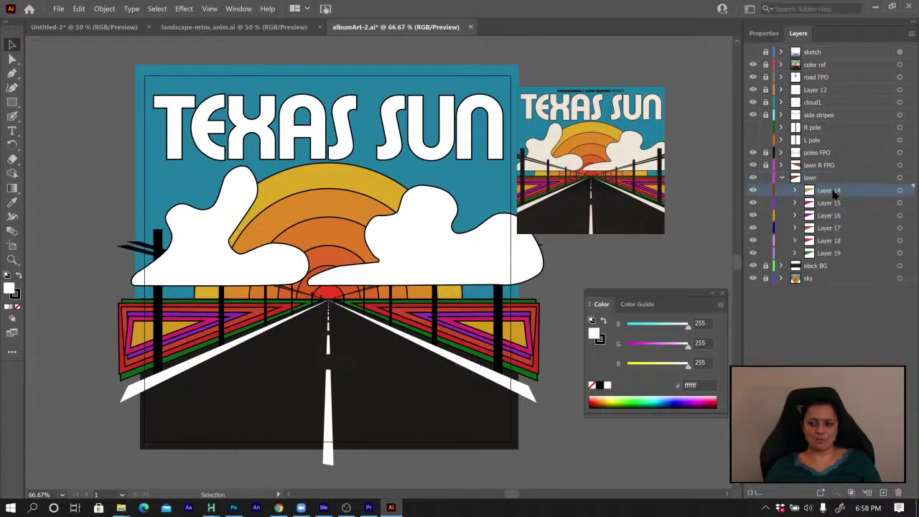
shift+click(827, 254)
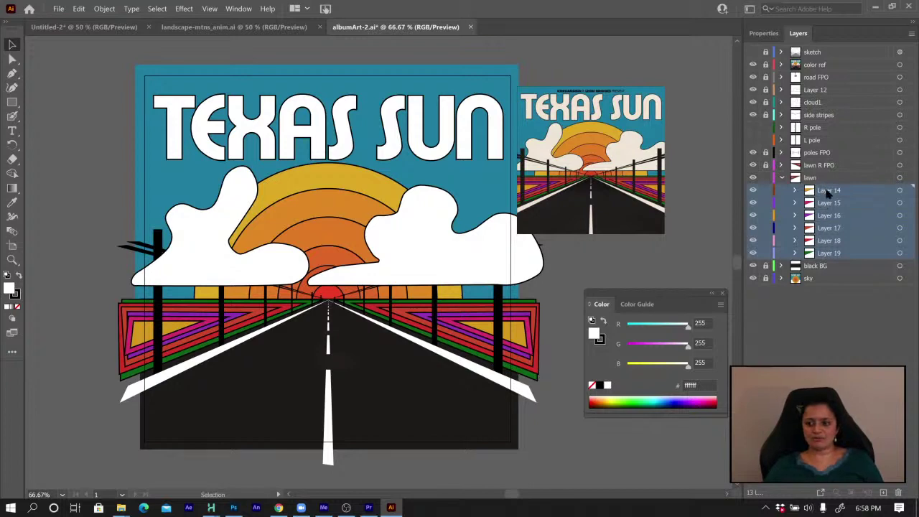
drag(825, 191, 824, 173)
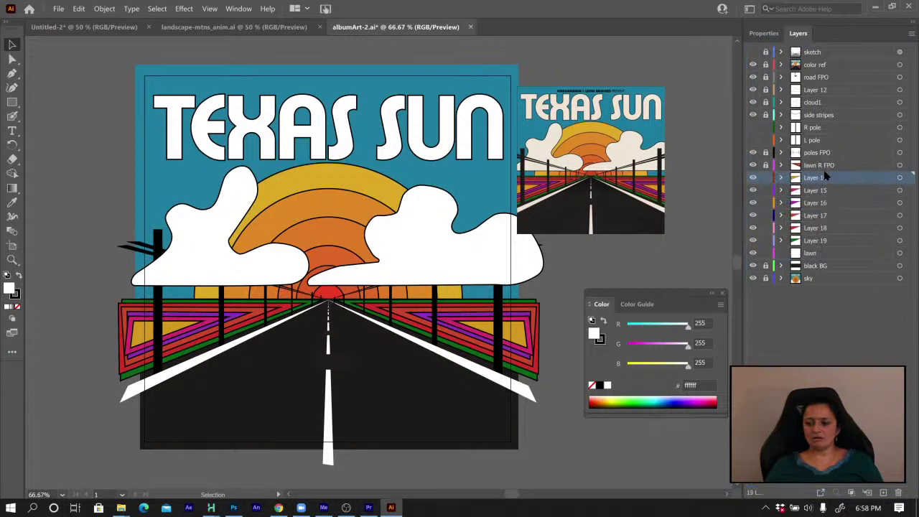
click(899, 178)
click(900, 190)
click(900, 203)
click(902, 216)
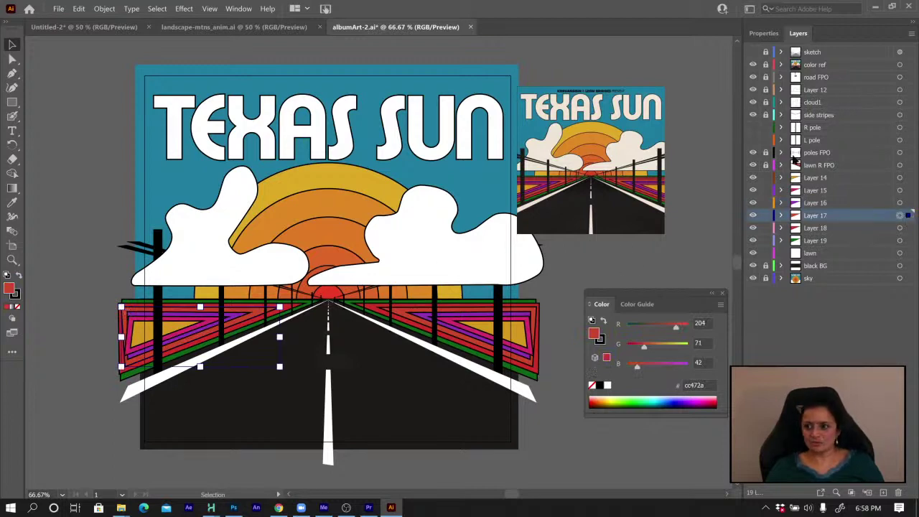
Move the cloud1 layer and Layer 12 beneath the poles FPO layer so the poles and cables sit in front of the clouds
click(816, 104)
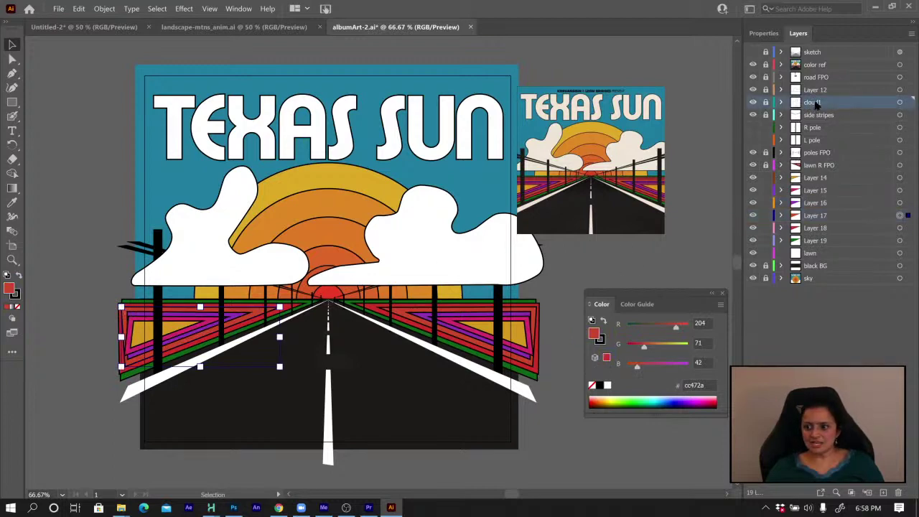
drag(816, 106, 820, 163)
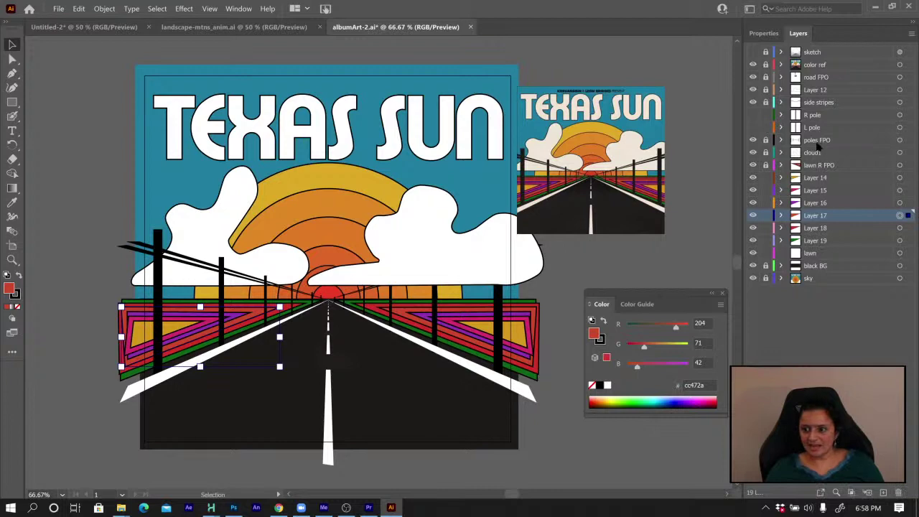
click(819, 141)
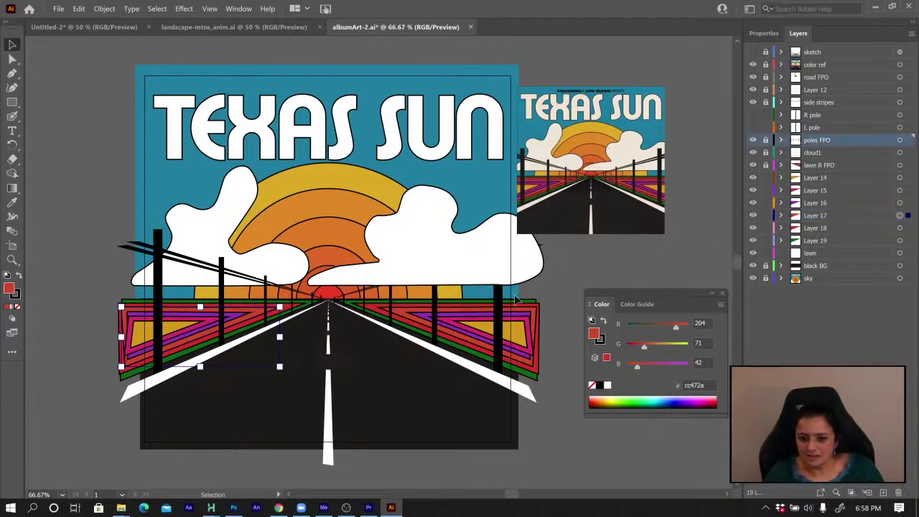
click(818, 153)
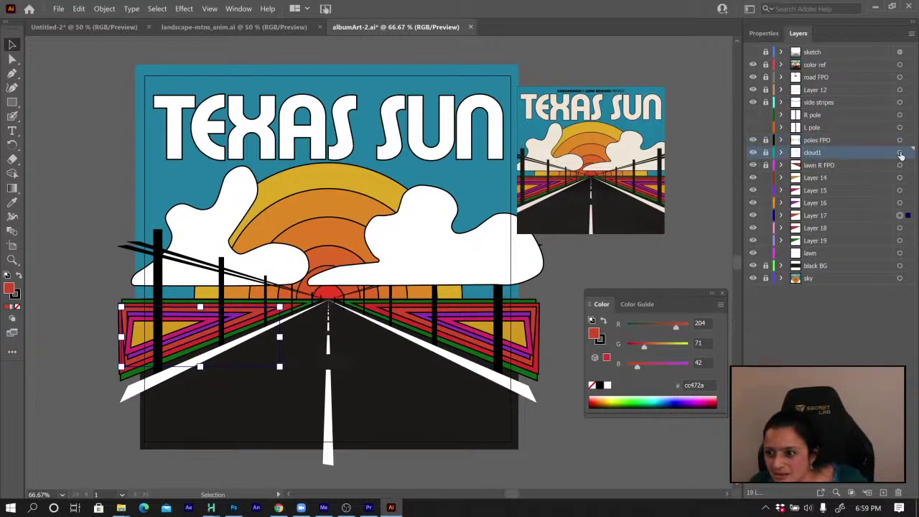
click(818, 90)
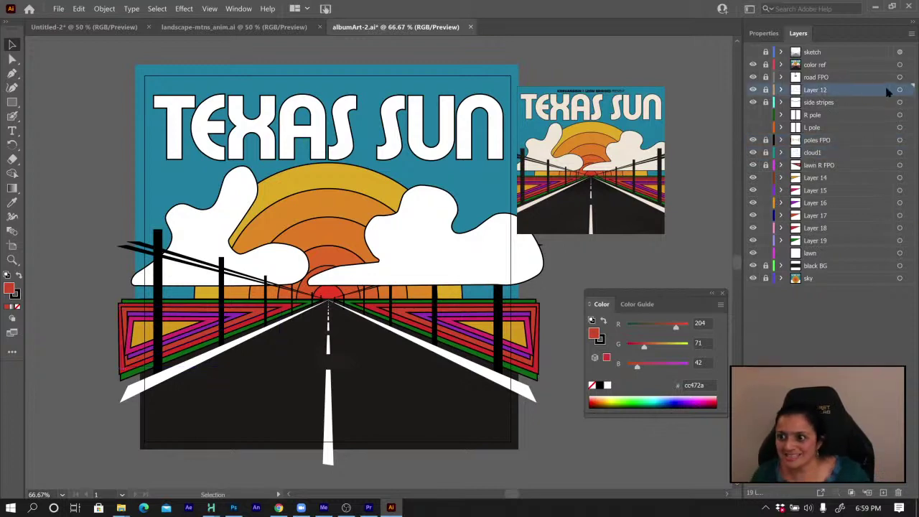
drag(818, 92, 829, 150)
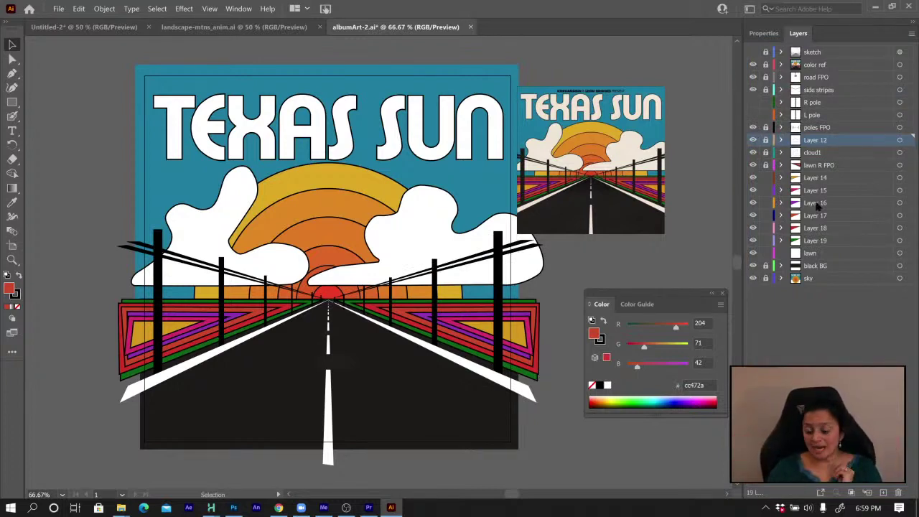
Unlock the sky layer, select all its artwork, and release it to layers as a sequence
click(766, 278)
click(813, 280)
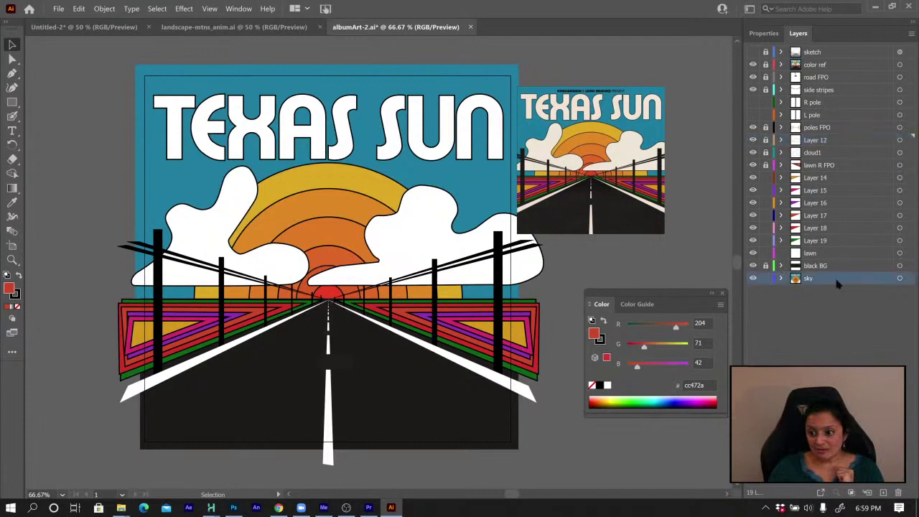
click(900, 278)
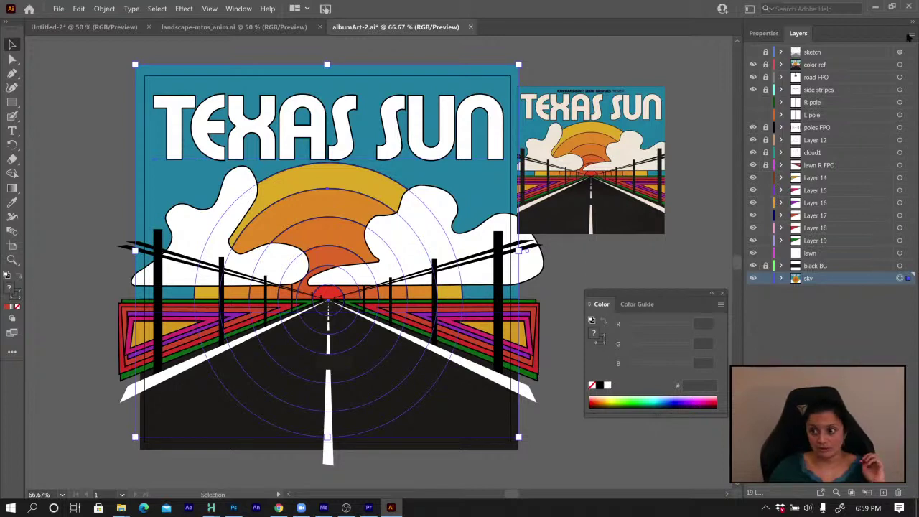
click(911, 33)
click(870, 179)
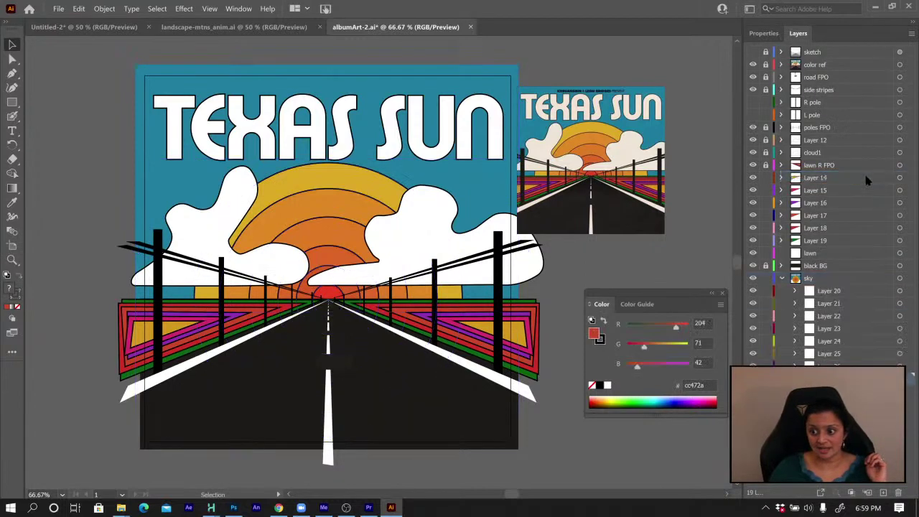
Move all the released sublayers, from Layer 20 down, out of the sky layer to the top level directly beneath black BG
click(838, 293)
shift+click(829, 378)
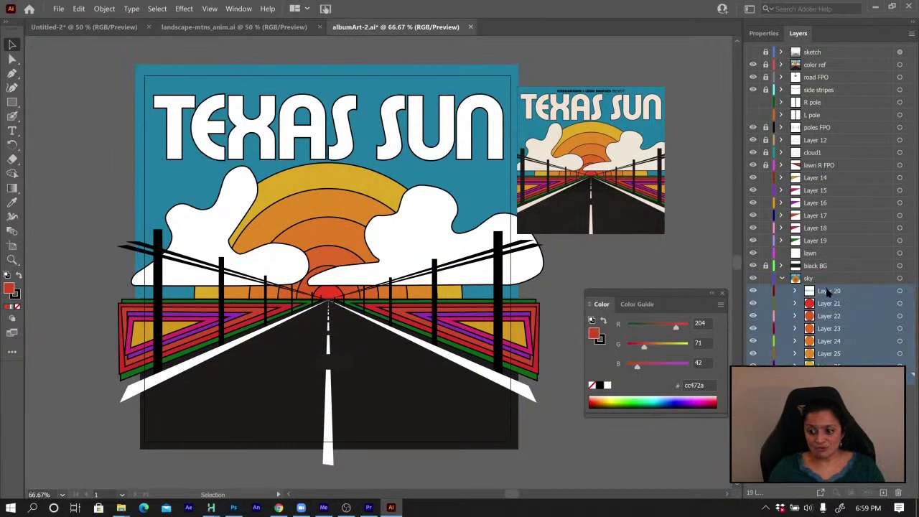
drag(827, 290, 826, 274)
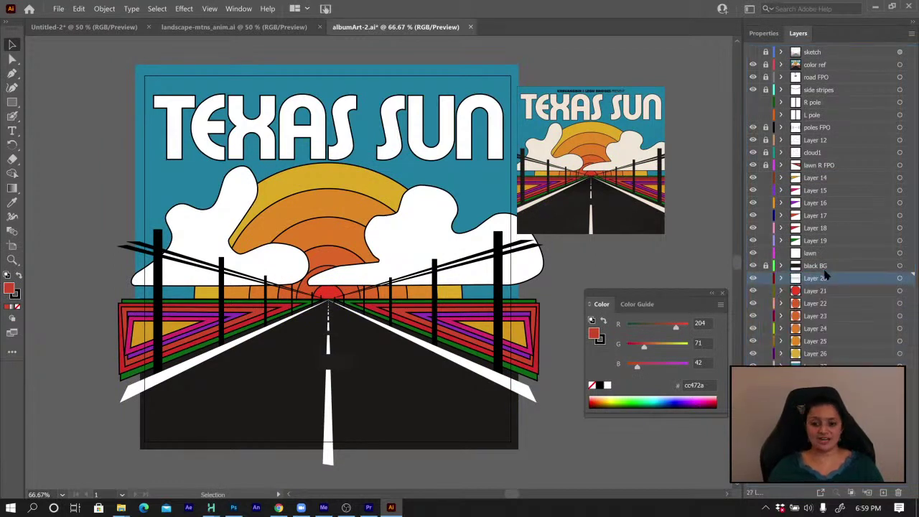